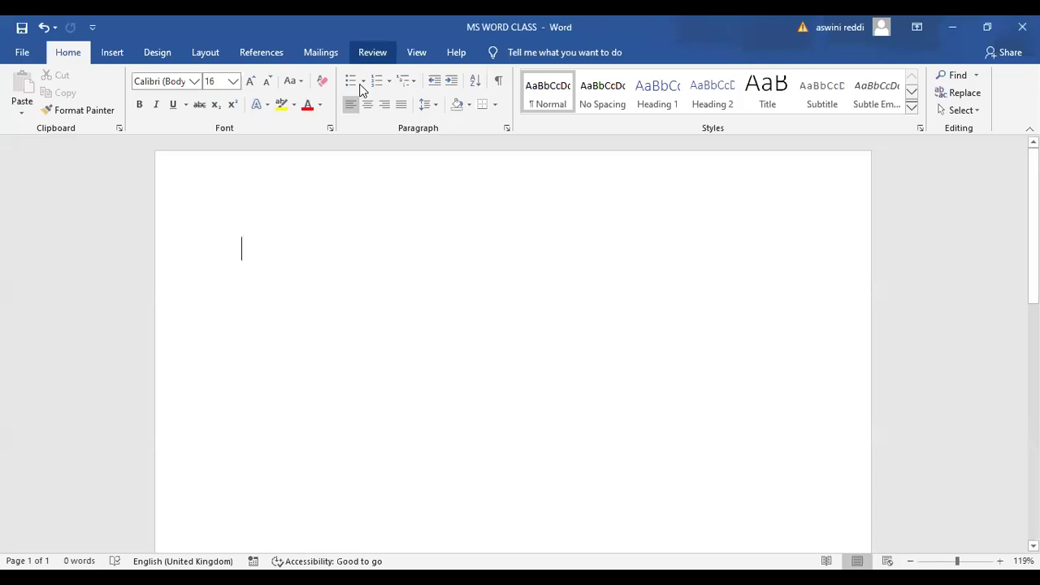
# Run Spelling & Grammar from the Review tab on the empty document and dismiss the completion message
pyautogui.click(372, 52)
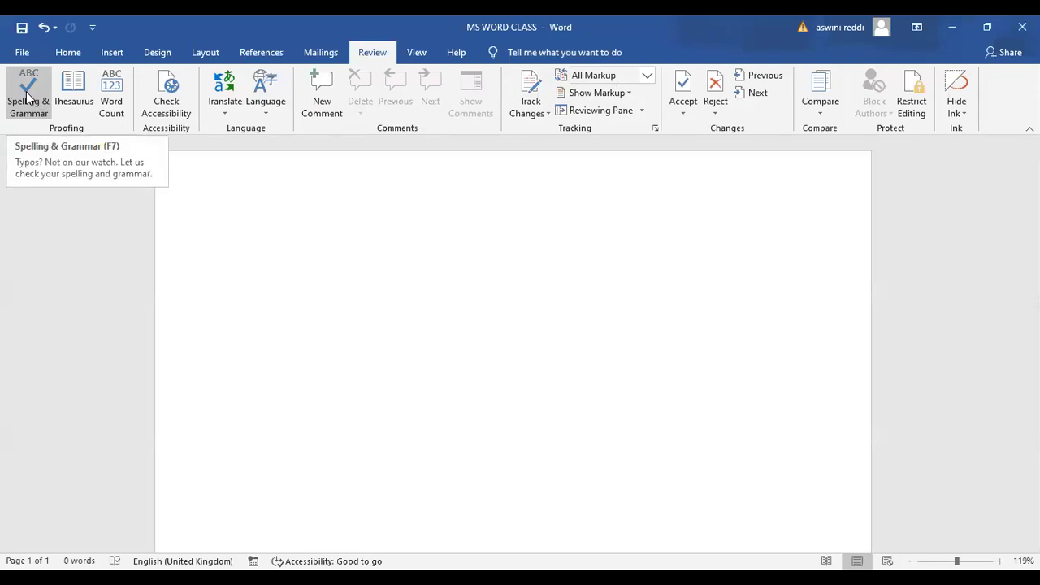
pyautogui.click(30, 100)
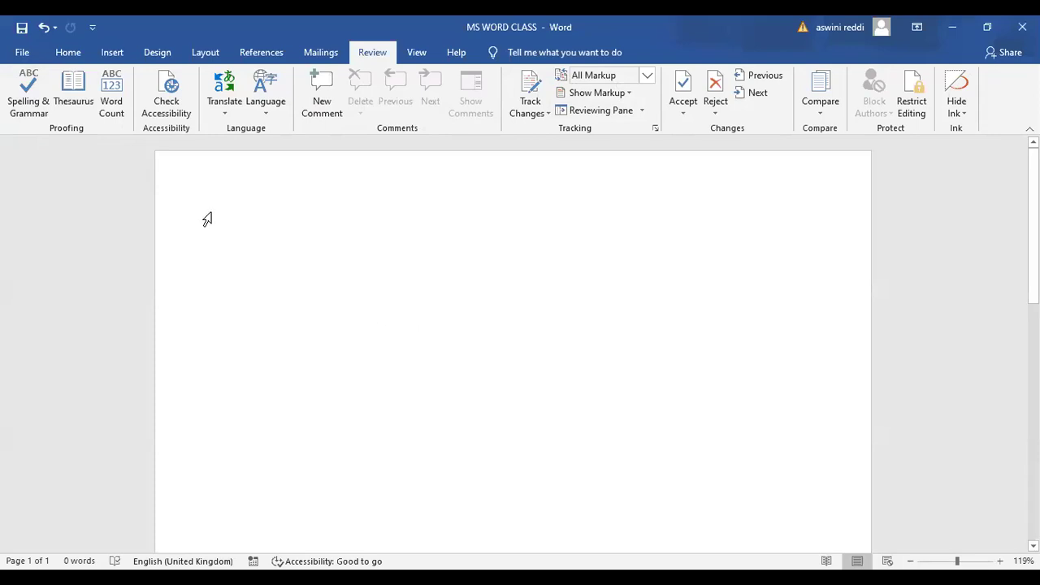
pyautogui.click(28, 93)
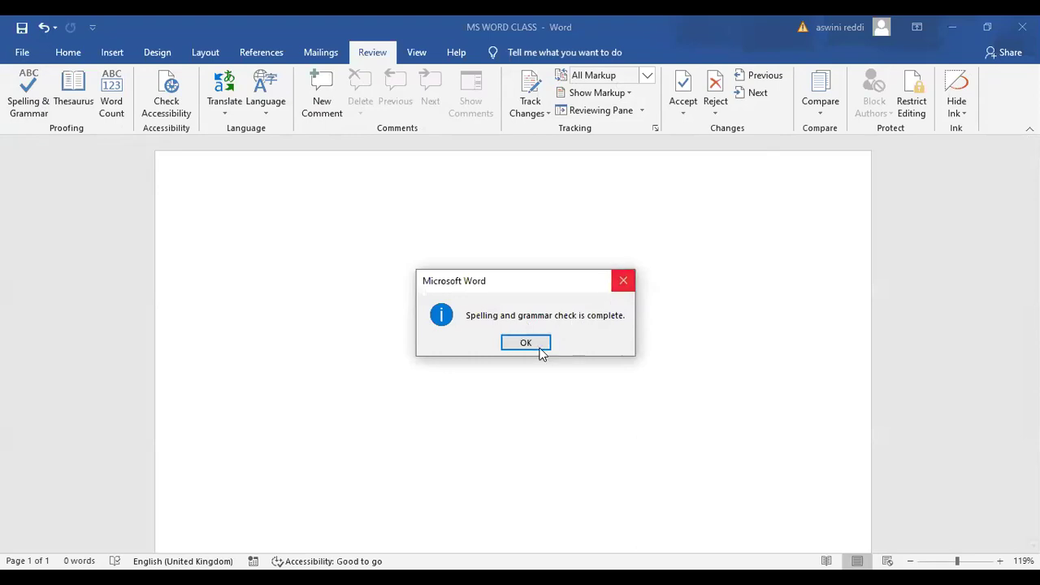
pyautogui.press('Return')
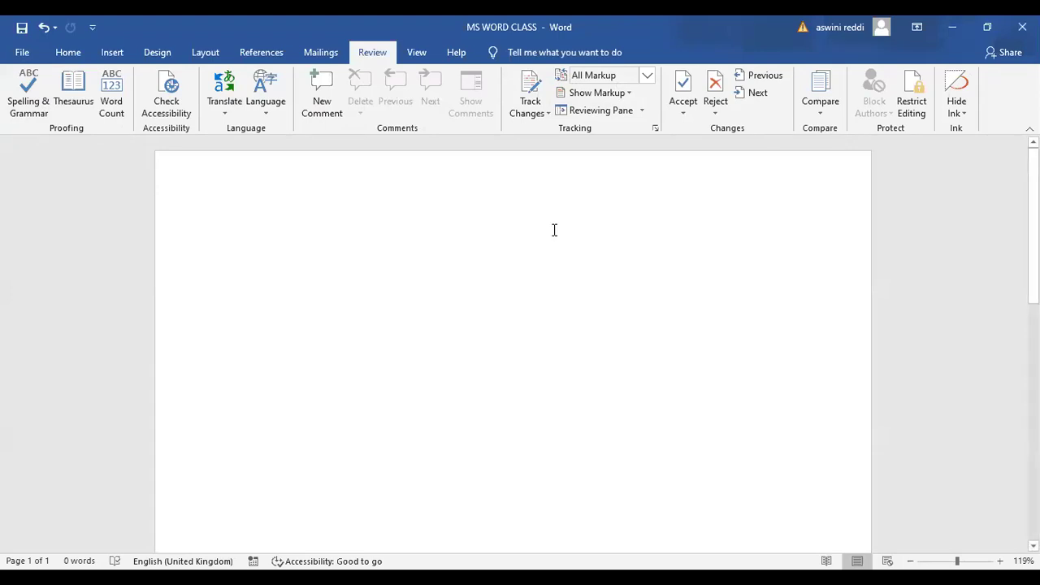
# Generate sample paragraphs with =rand(4,5), then misspell 'embed' as 'embd' in the first paragraph
pyautogui.write('=rand(')
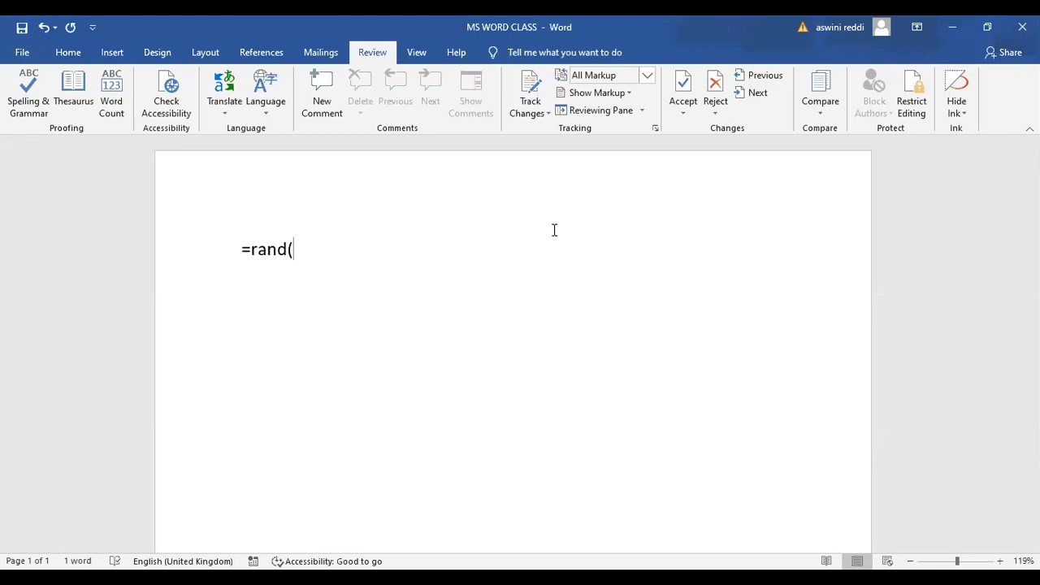
pyautogui.write('4,5)')
pyautogui.press('Return')
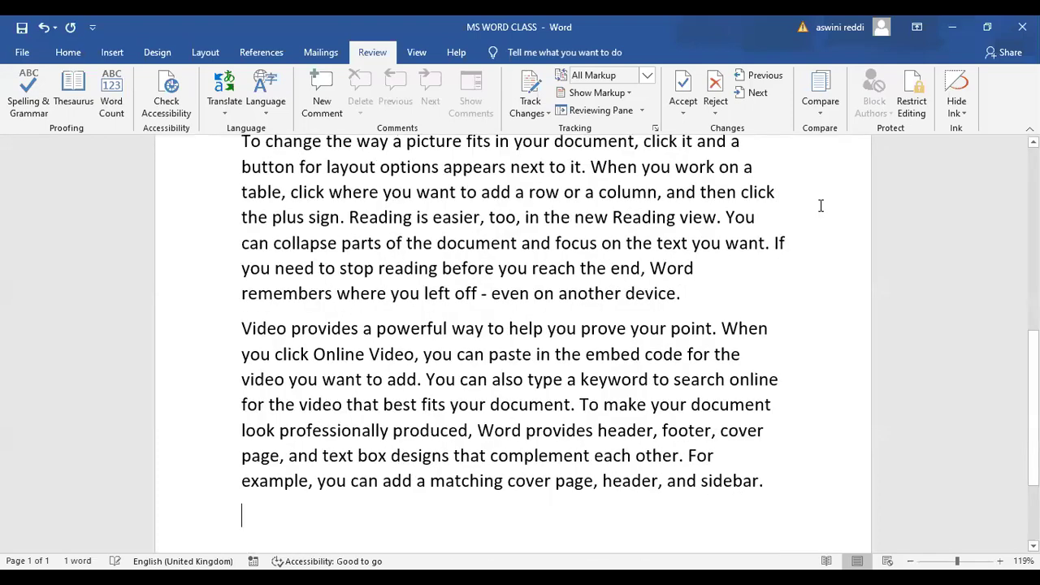
pyautogui.scroll(5, 646, 290)
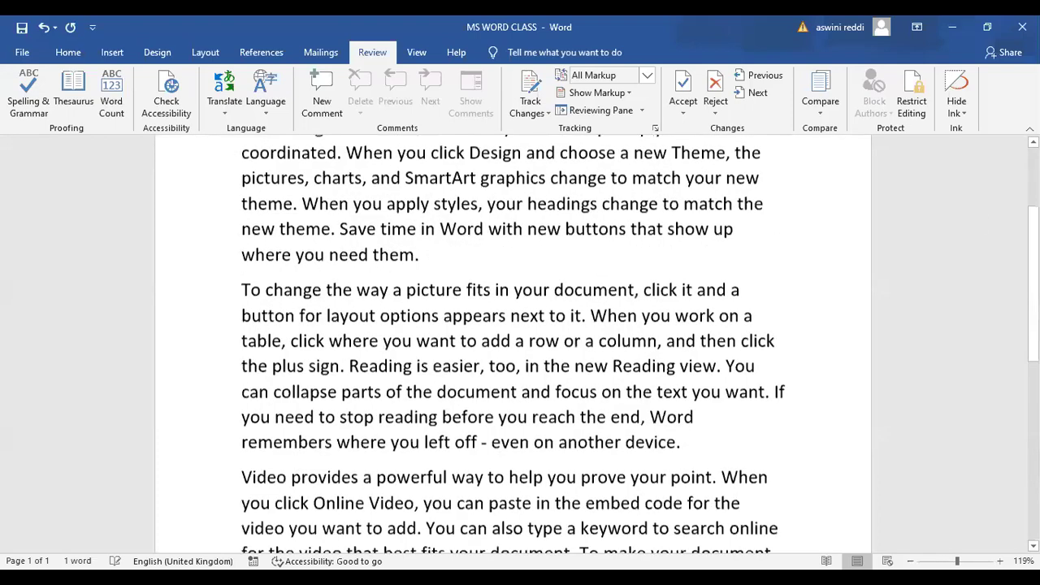
pyautogui.scroll(1, 646, 290)
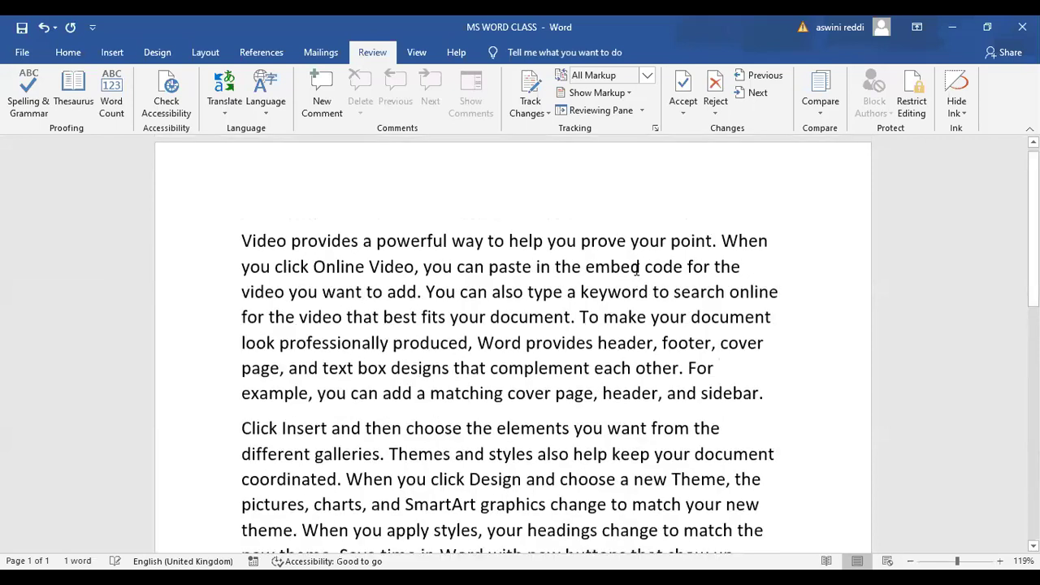
pyautogui.click(640, 271)
pyautogui.press('BackSpace')
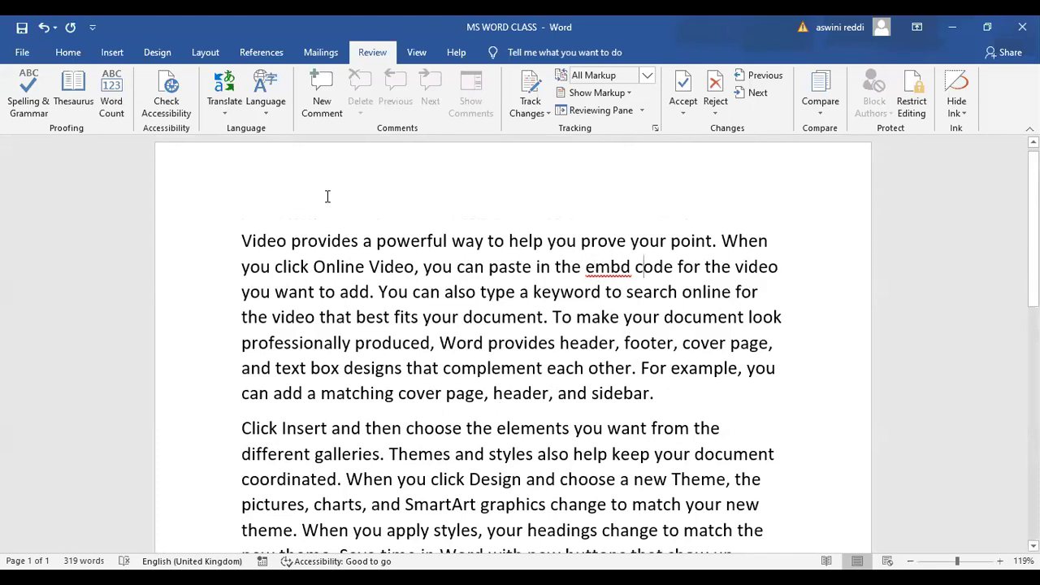
# Ignore 'embd' once in the spelling check, then rerun the check and close both completion messages
pyautogui.click(23, 102)
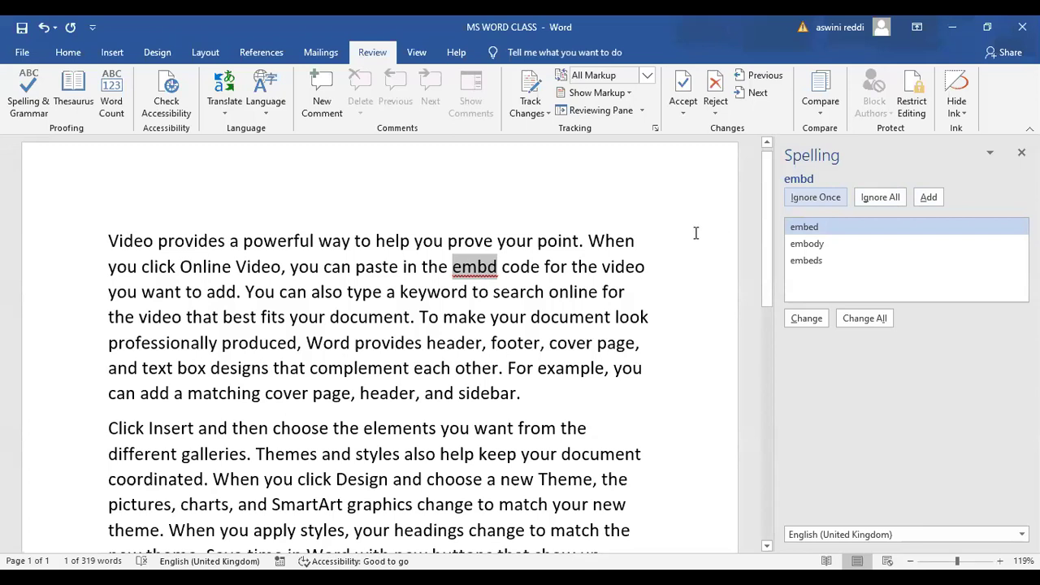
pyautogui.click(821, 200)
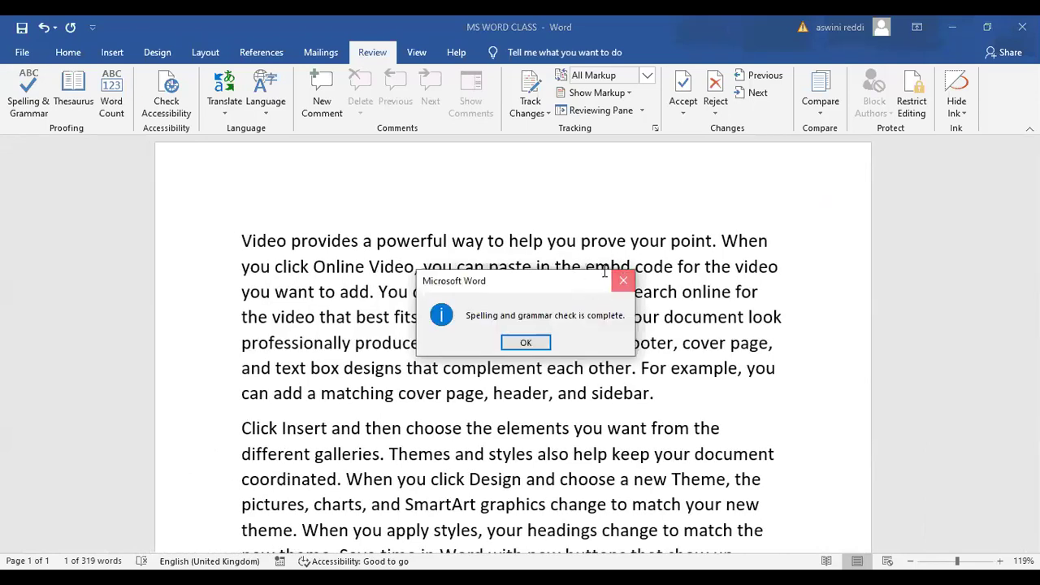
pyautogui.press('Return')
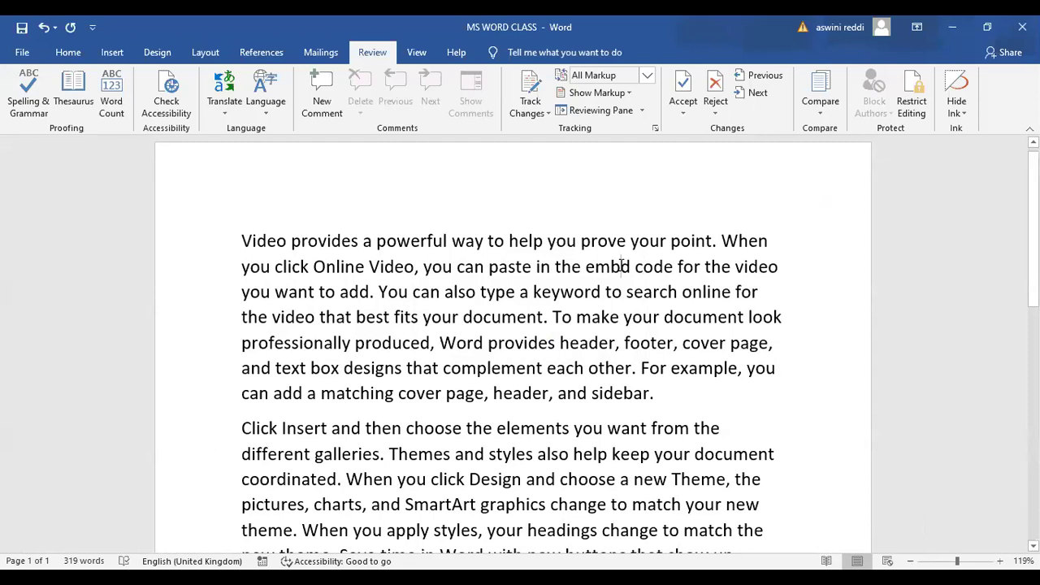
pyautogui.click(22, 93)
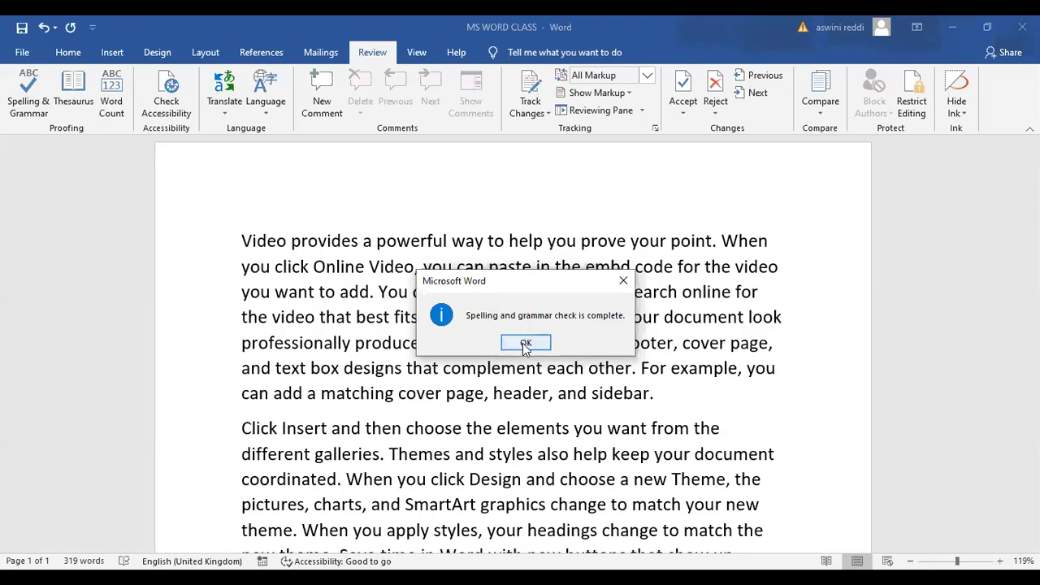
pyautogui.press('Return')
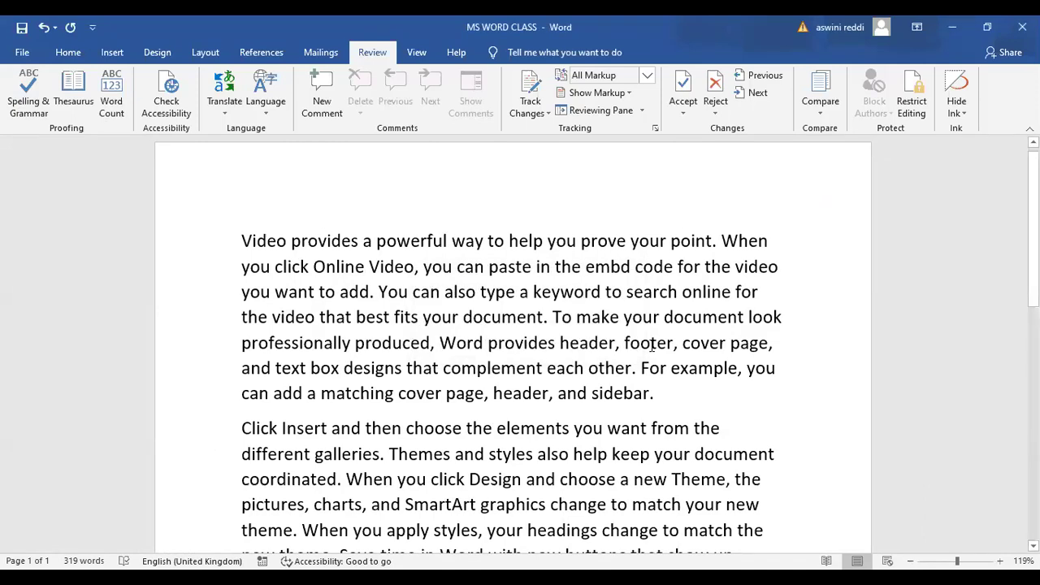
# Misspell 'footer' as 'foter', then correct it to 'footer' using Spelling & Grammar's Change
pyautogui.click(652, 343)
pyautogui.press('BackSpace')
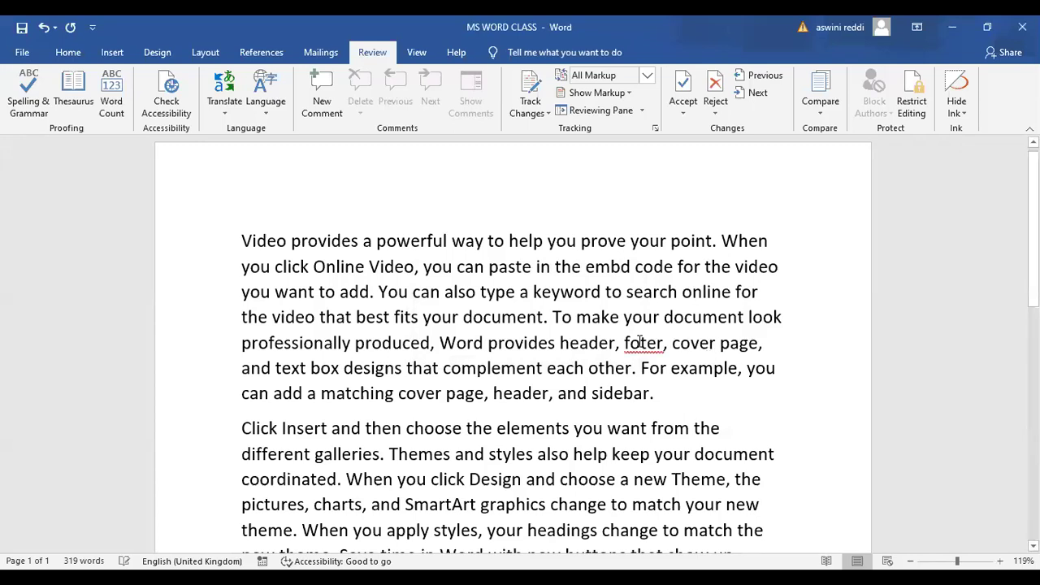
pyautogui.click(28, 102)
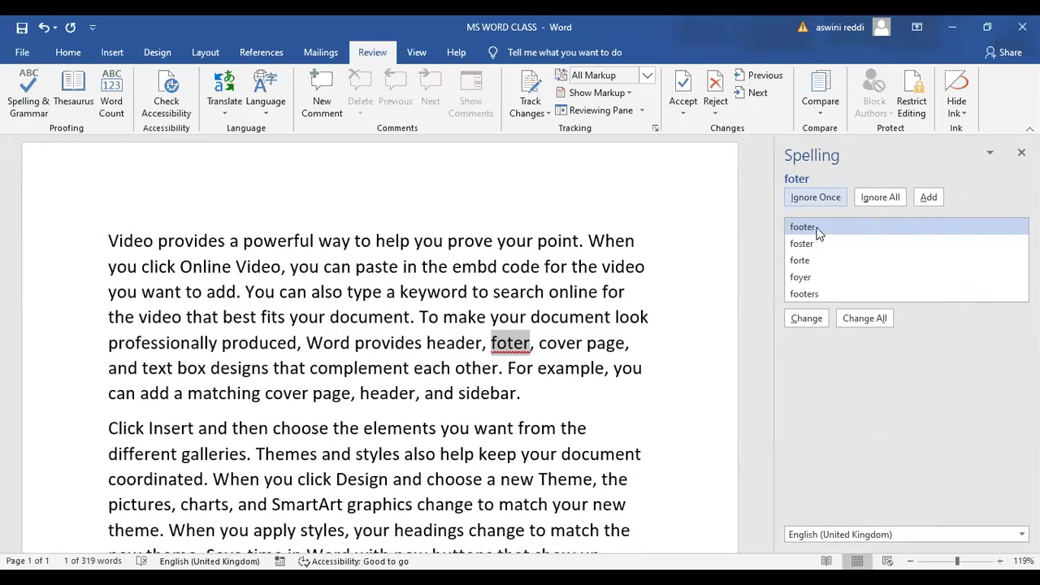
pyautogui.click(803, 316)
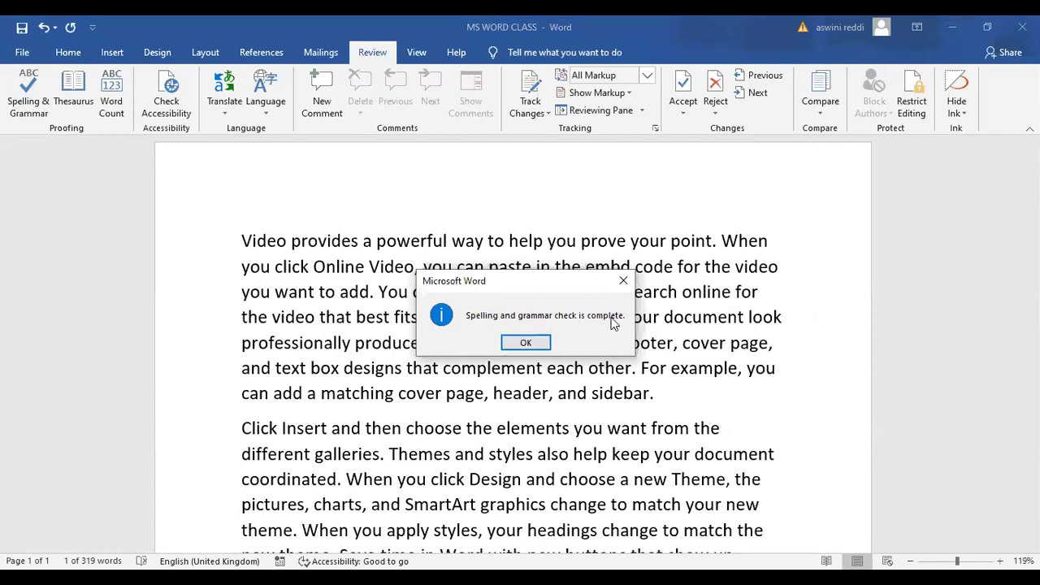
pyautogui.click(526, 344)
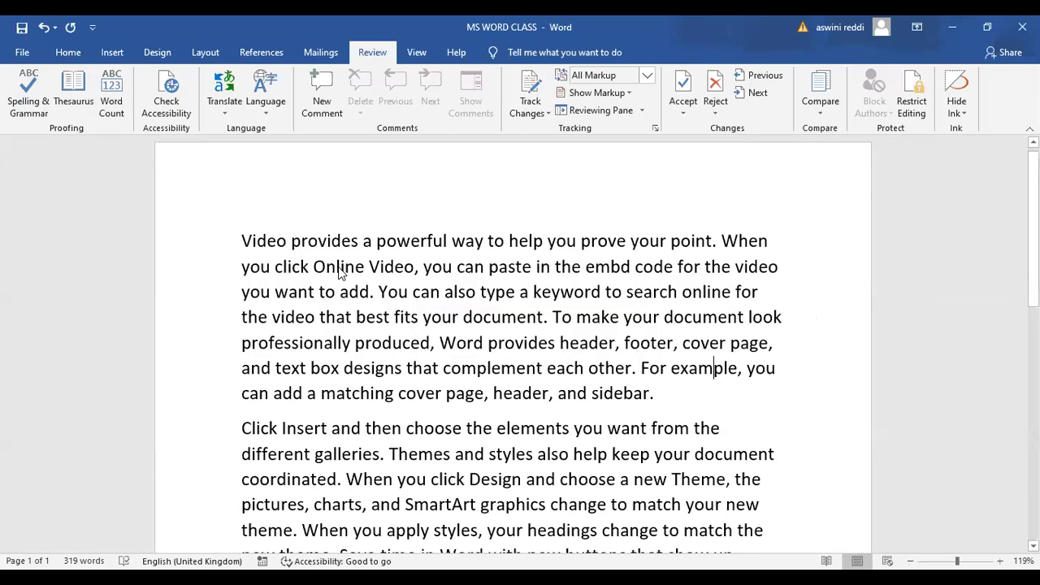
pyautogui.doubleClick(339, 266)
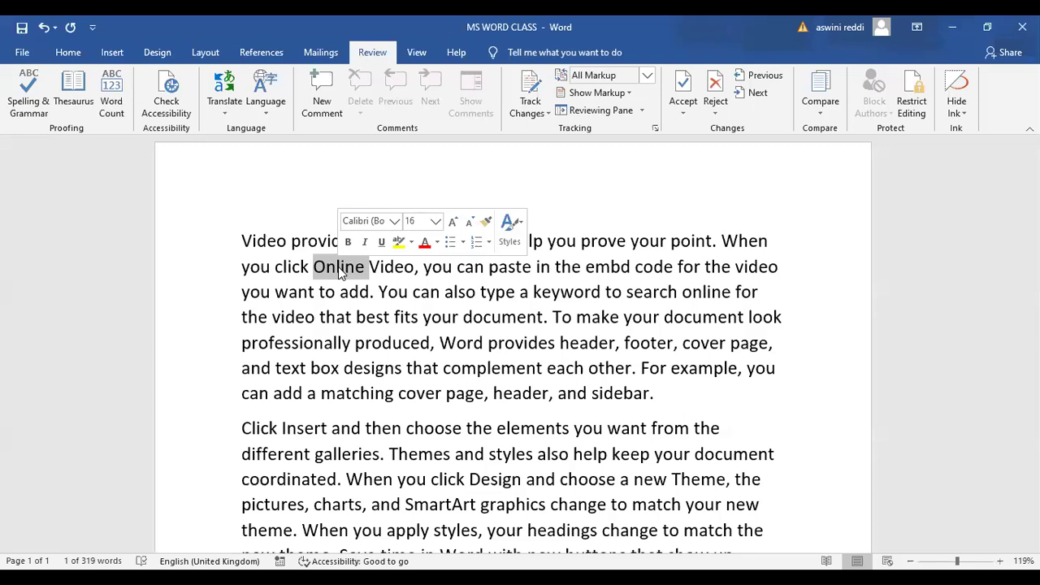
pyautogui.doubleClick(492, 321)
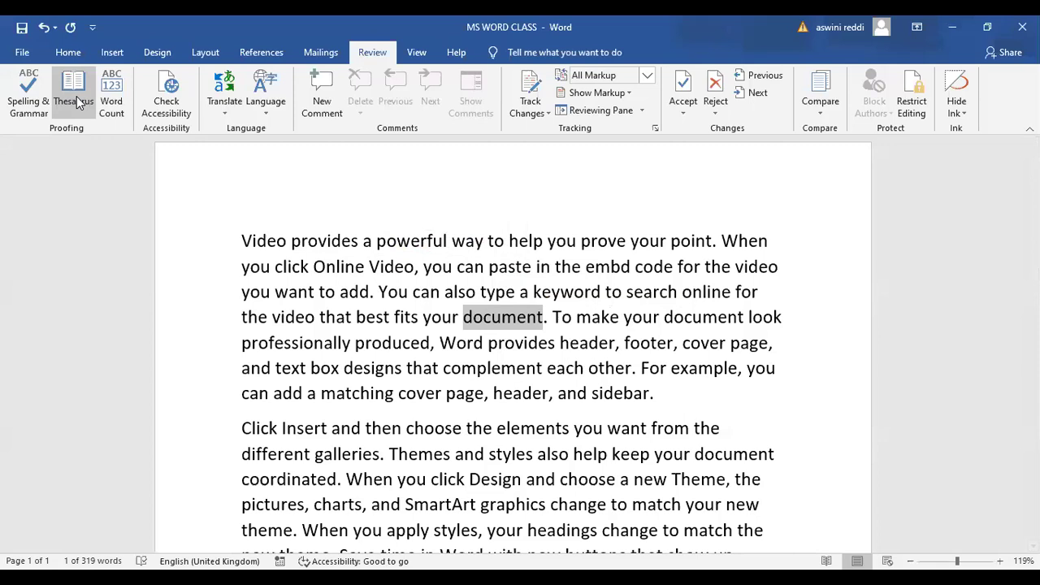
pyautogui.click(77, 102)
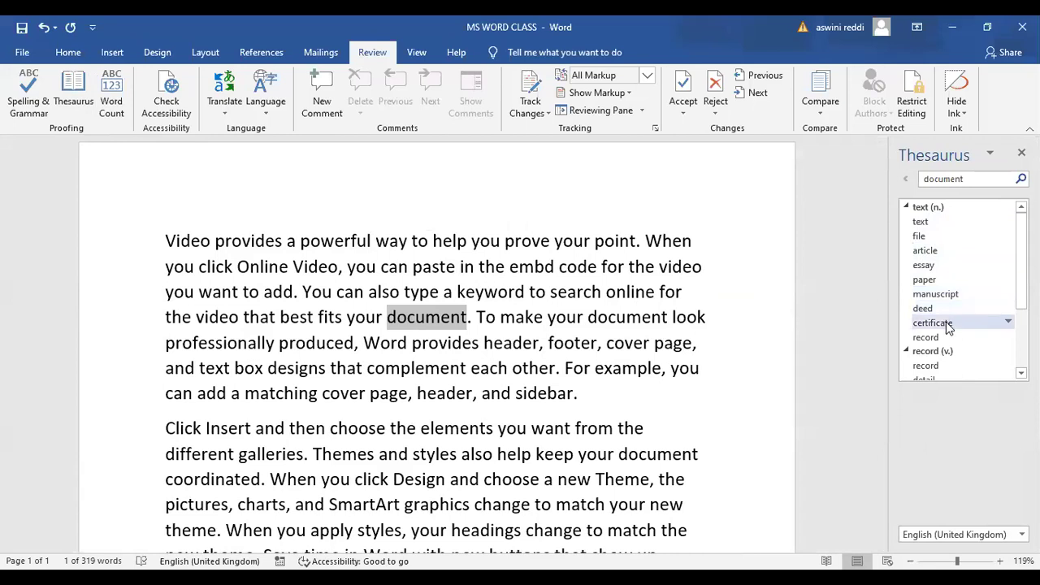
pyautogui.scroll(-3, 959, 293)
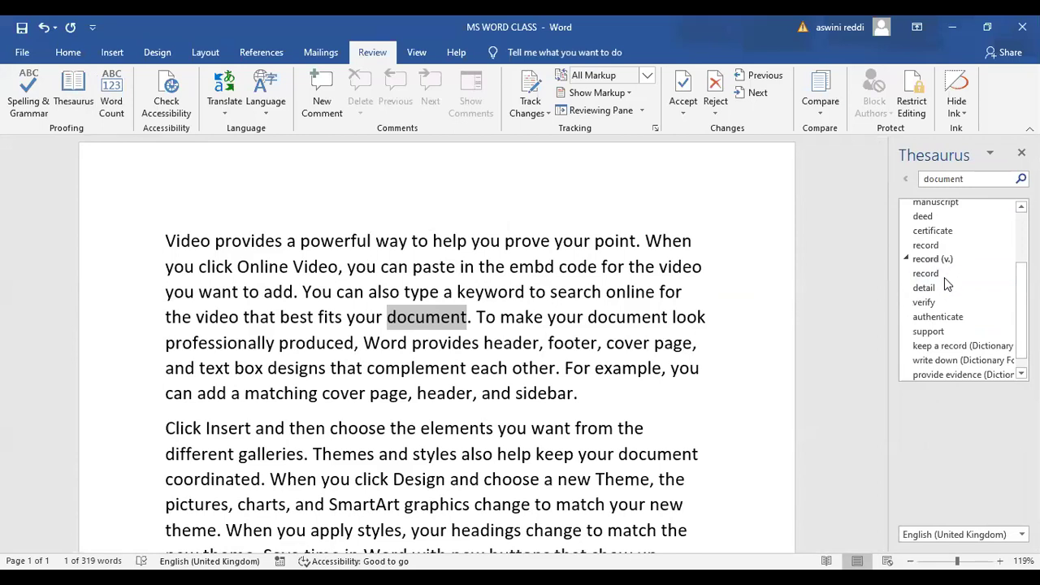
pyautogui.scroll(3, 959, 289)
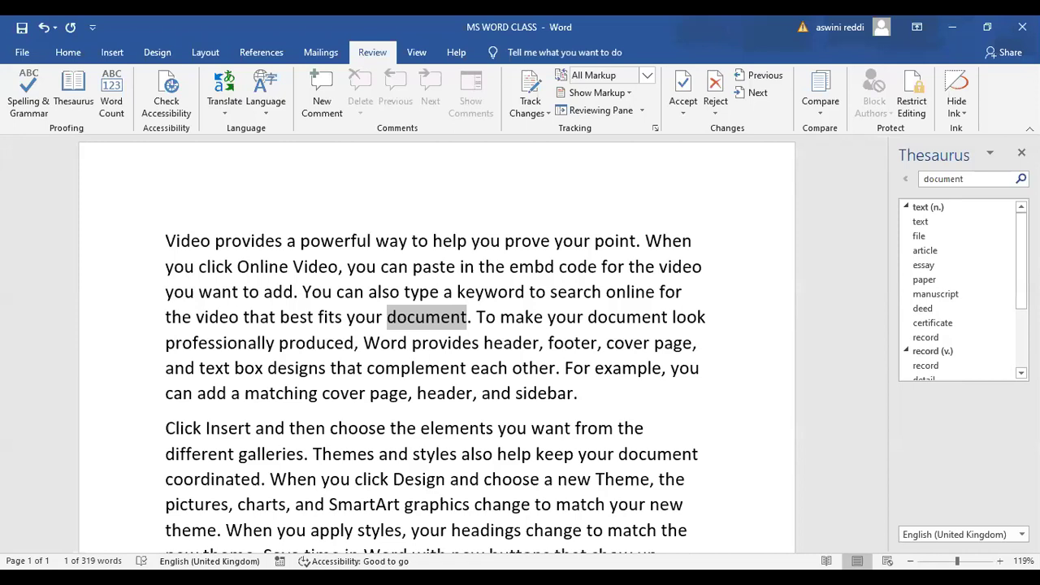
pyautogui.click(1022, 153)
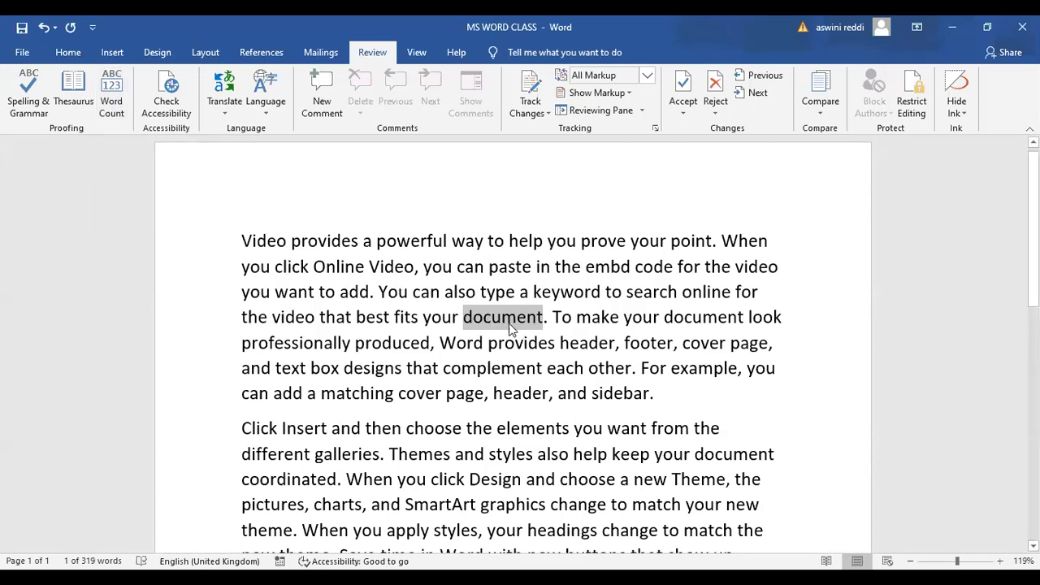
pyautogui.click(761, 213)
pyautogui.hotkey('ctrl', 'a')
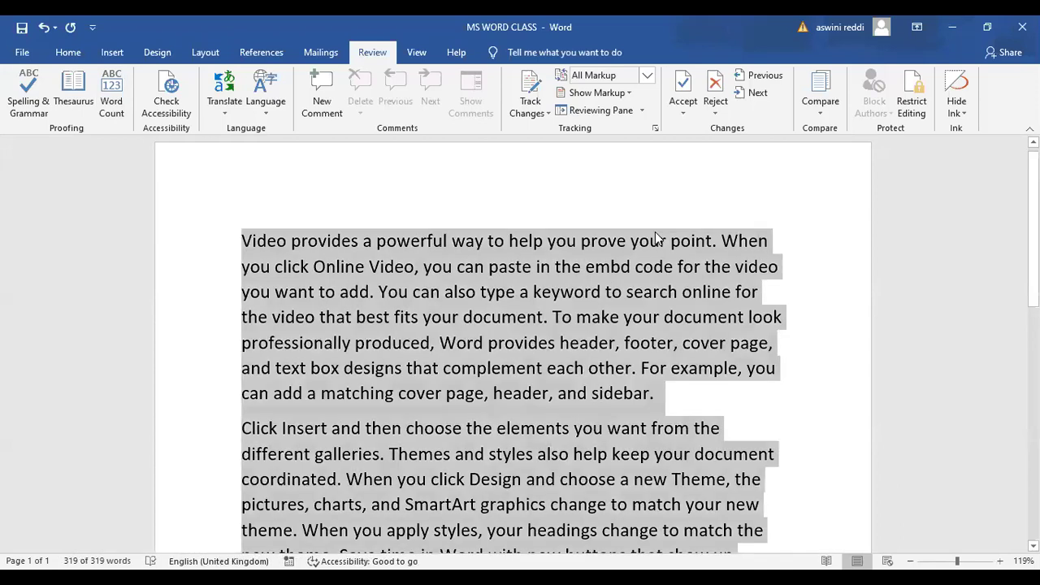
pyautogui.click(111, 99)
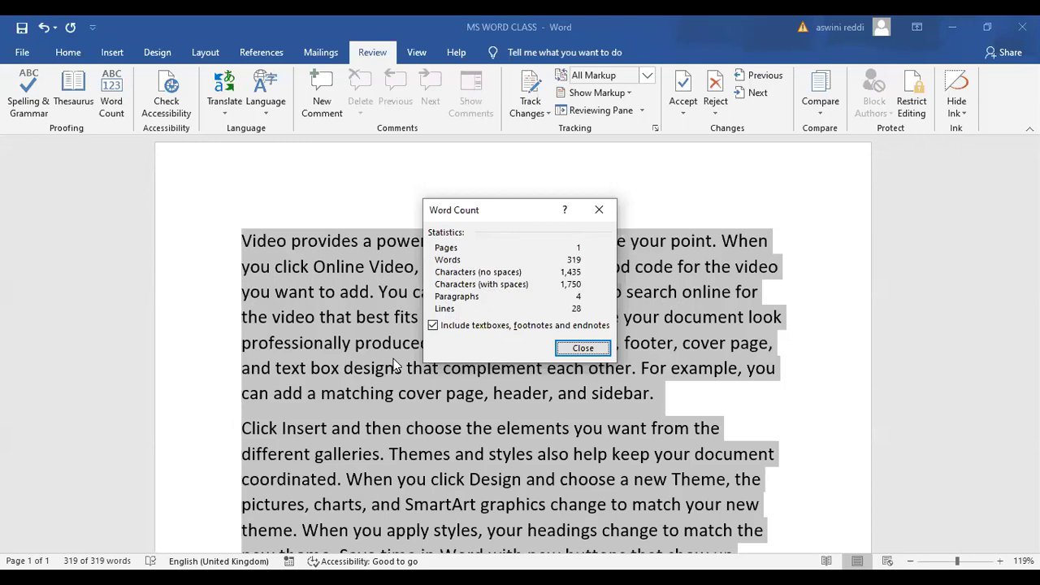
pyautogui.click(600, 211)
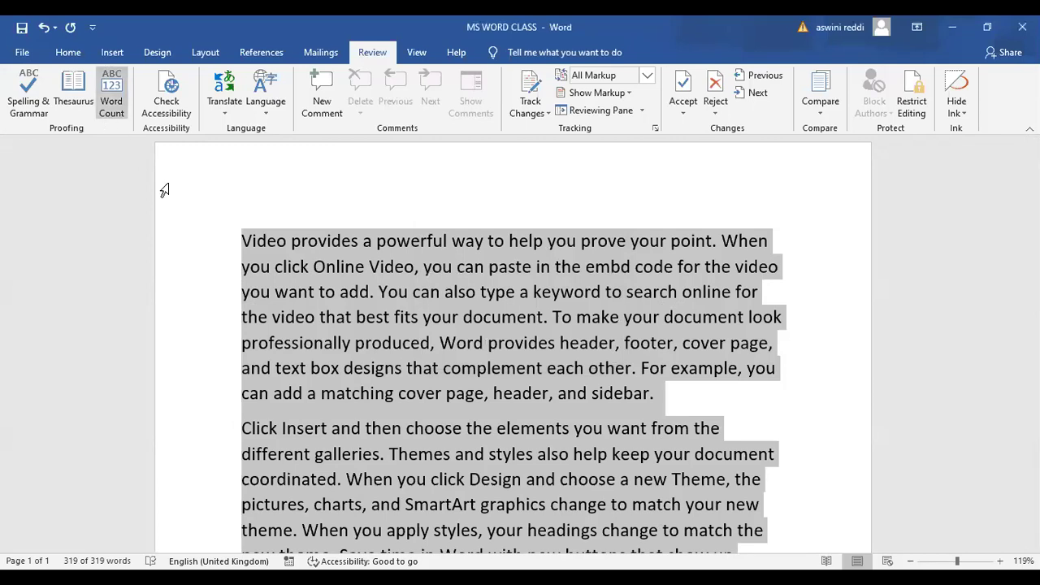
pyautogui.click(178, 154)
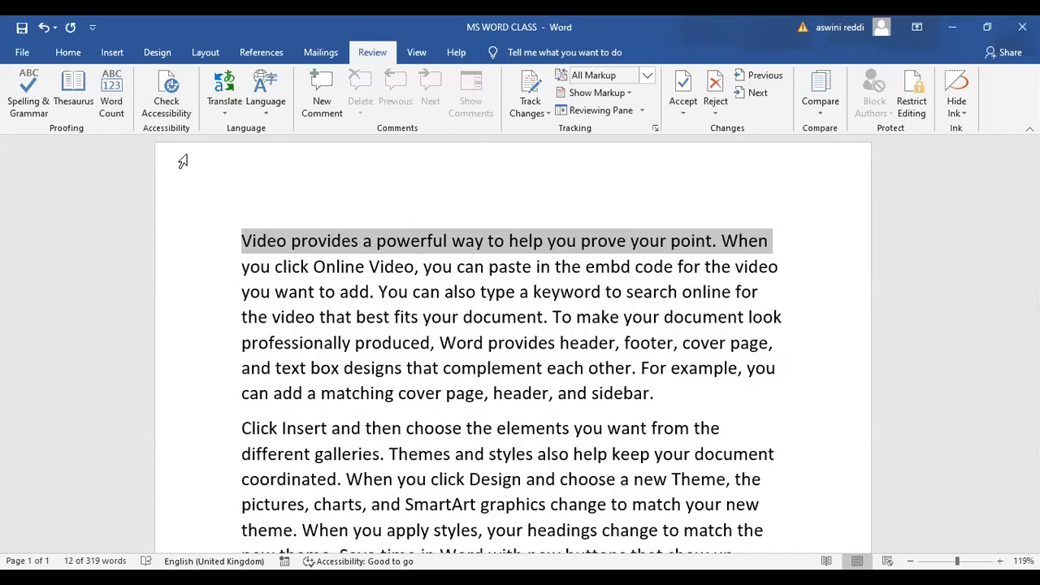
pyautogui.click(165, 92)
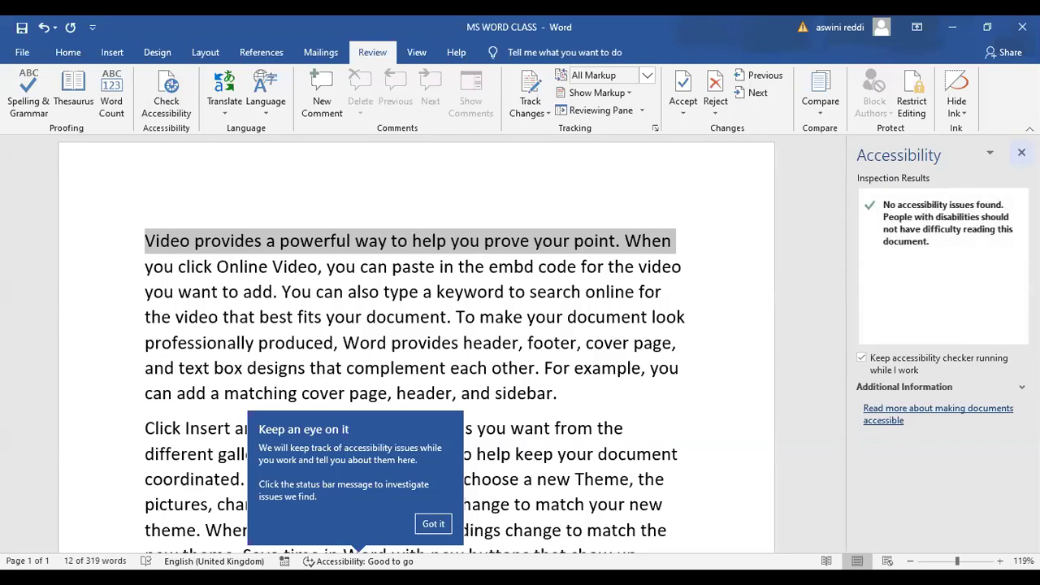
pyautogui.click(1022, 153)
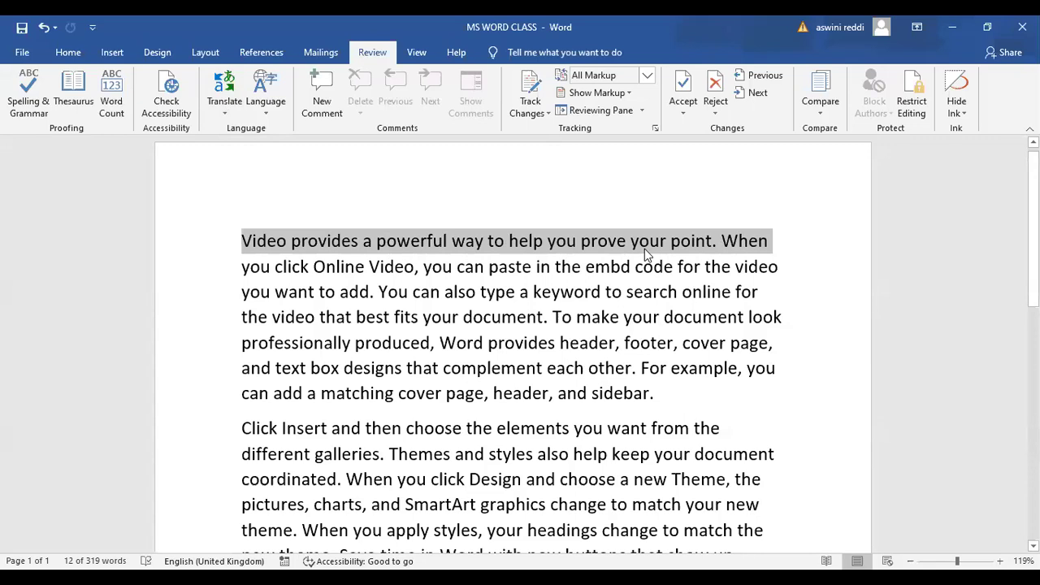
# Select the first paragraph and set the Mini Translator's translation language to Telugu
pyautogui.click(241, 240)
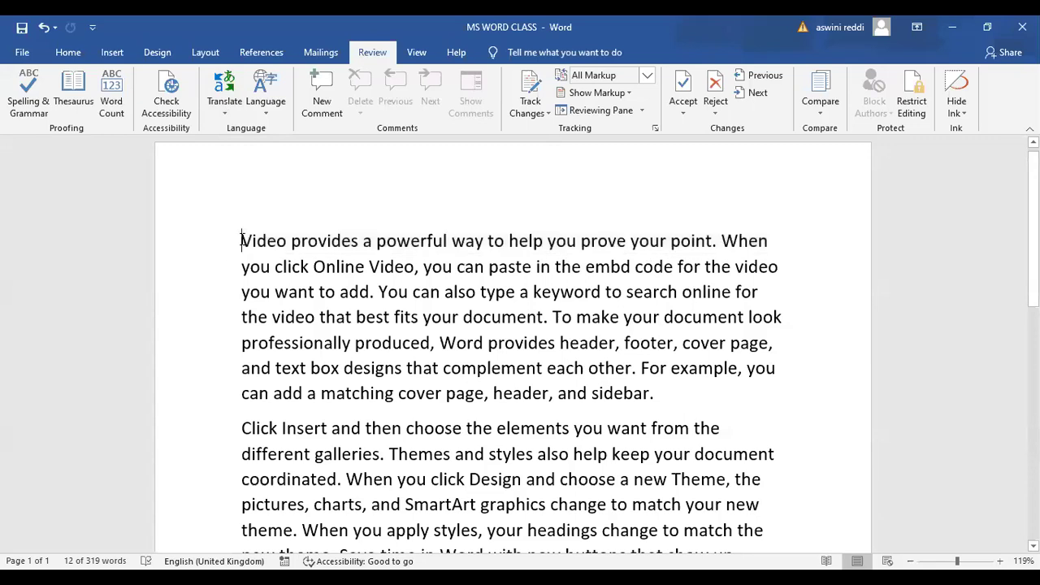
pyautogui.moveTo(242, 240); pyautogui.dragTo(658, 395)
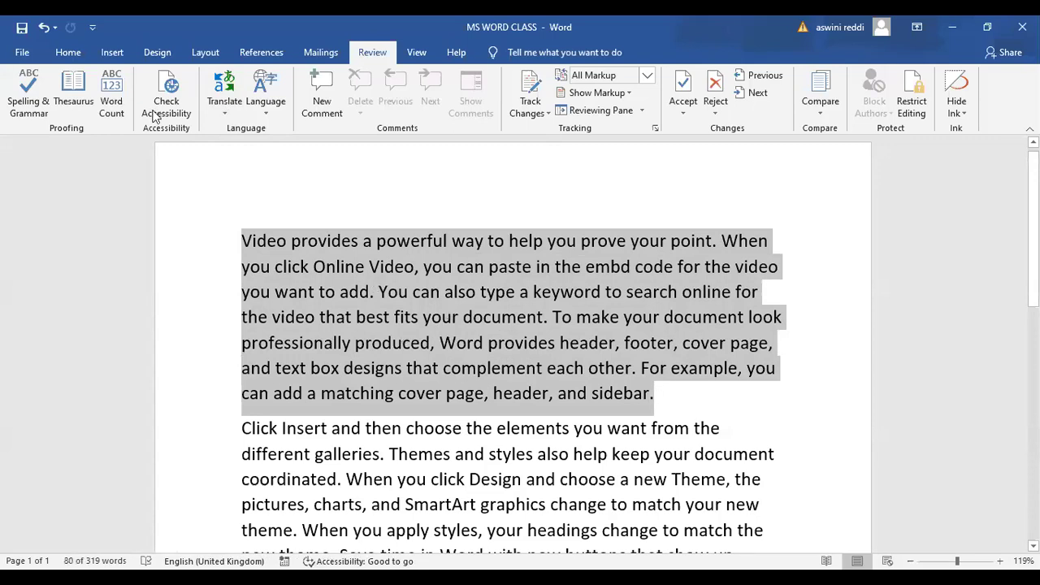
pyautogui.click(227, 116)
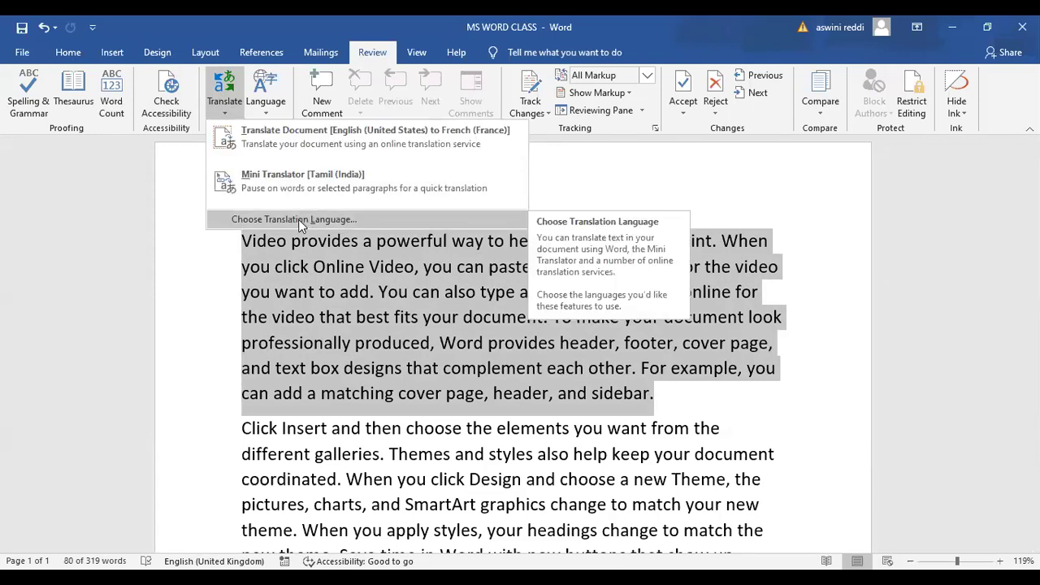
pyautogui.click(298, 220)
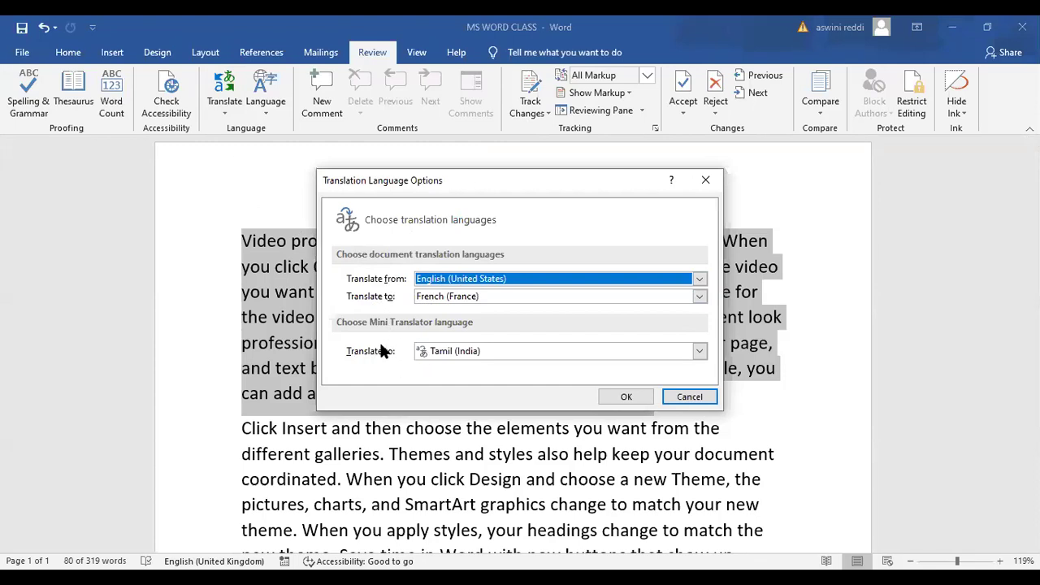
pyautogui.click(699, 352)
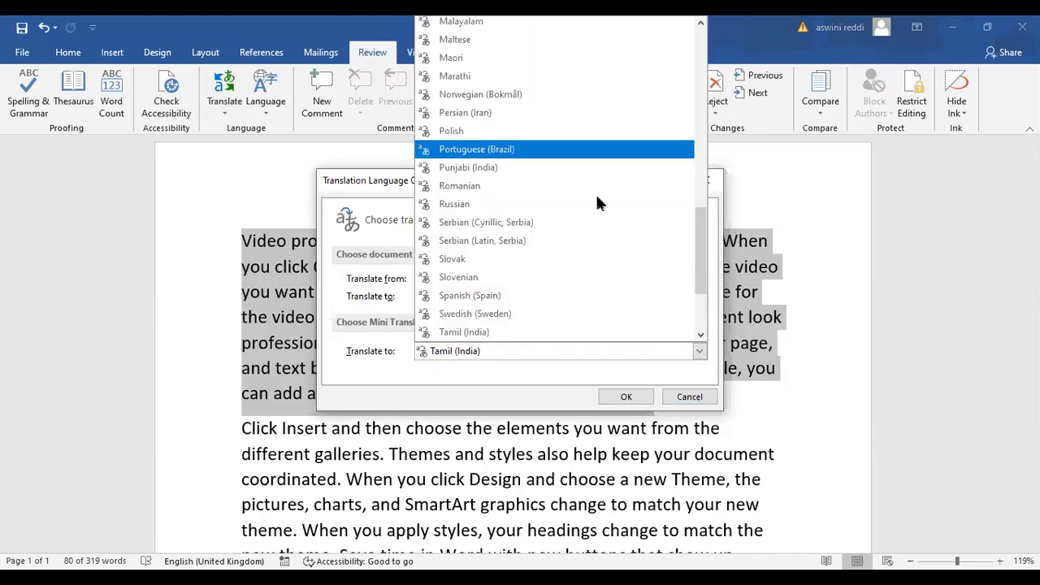
pyautogui.moveTo(699, 230); pyautogui.dragTo(700, 245)
pyautogui.click(489, 294)
pyautogui.click(633, 398)
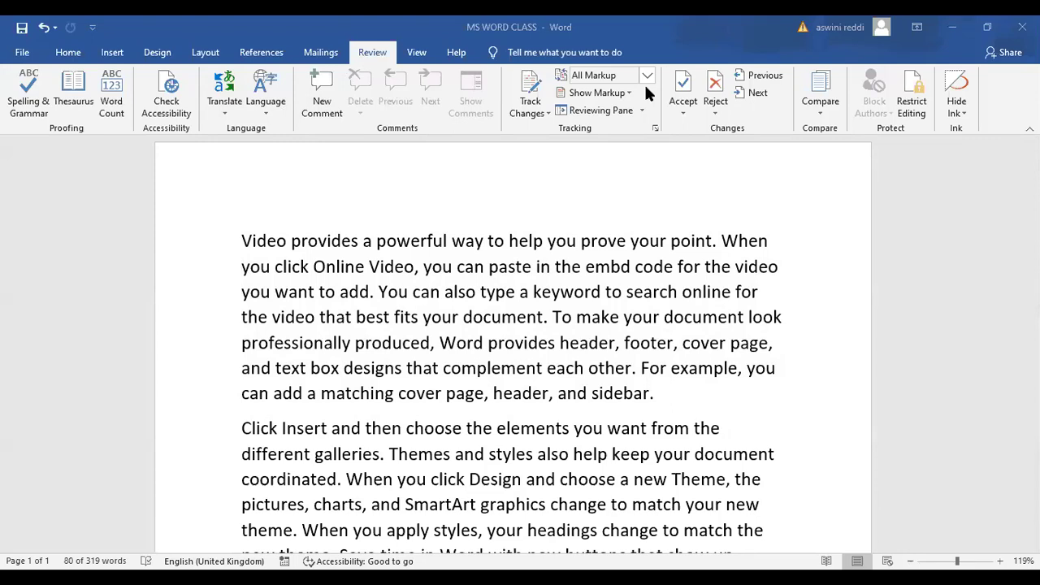
# Select the first paragraph from 'Video' through 'sidebar.'
pyautogui.doubleClick(294, 267)
pyautogui.moveTo(243, 235); pyautogui.dragTo(678, 397)
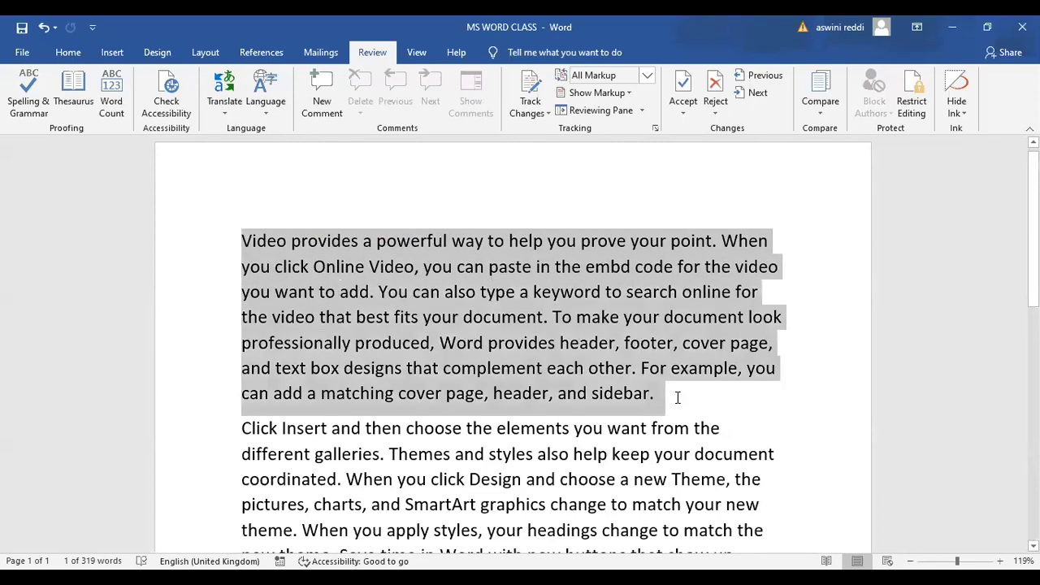
# Switch on the Mini Translator, allow online translation, and confirm Telugu as its language
pyautogui.click(221, 94)
pyautogui.click(288, 177)
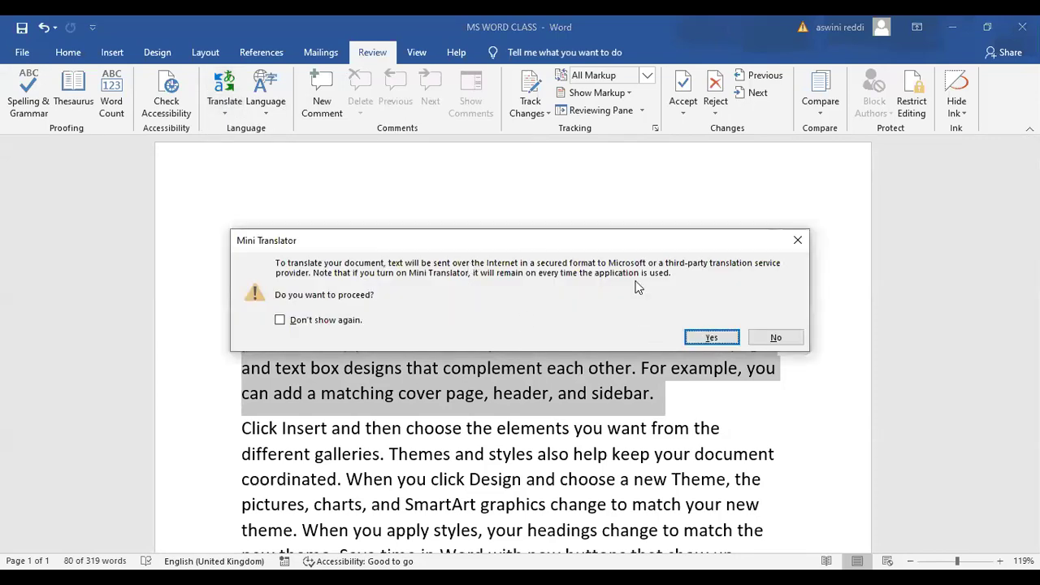
pyautogui.click(712, 338)
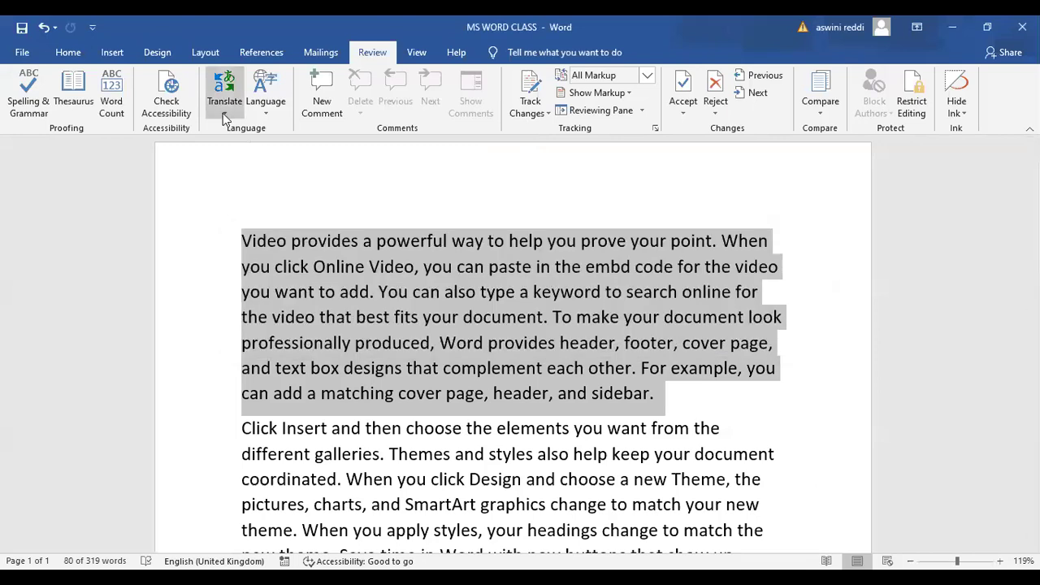
pyautogui.click(225, 113)
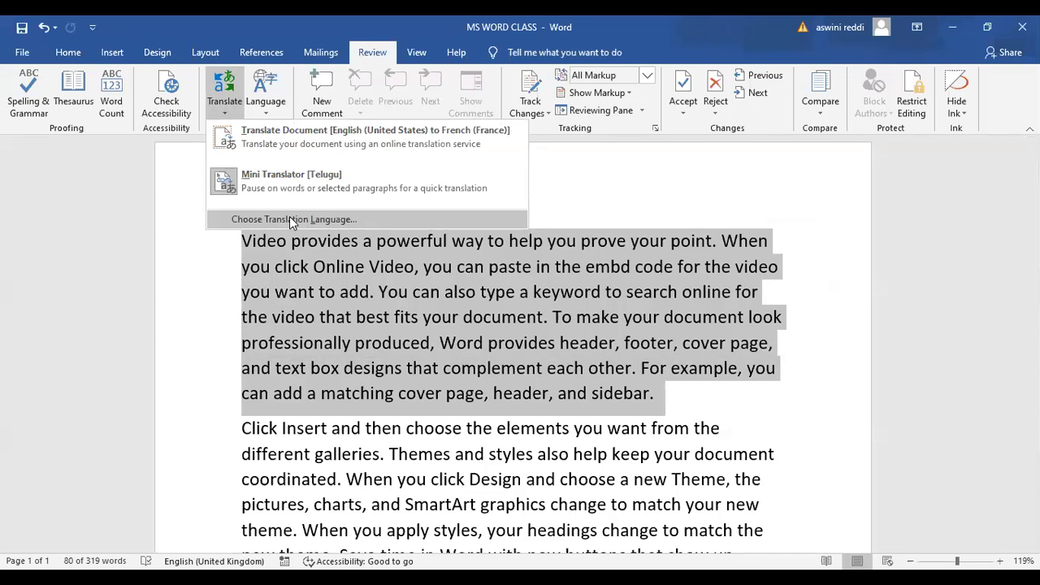
pyautogui.click(290, 220)
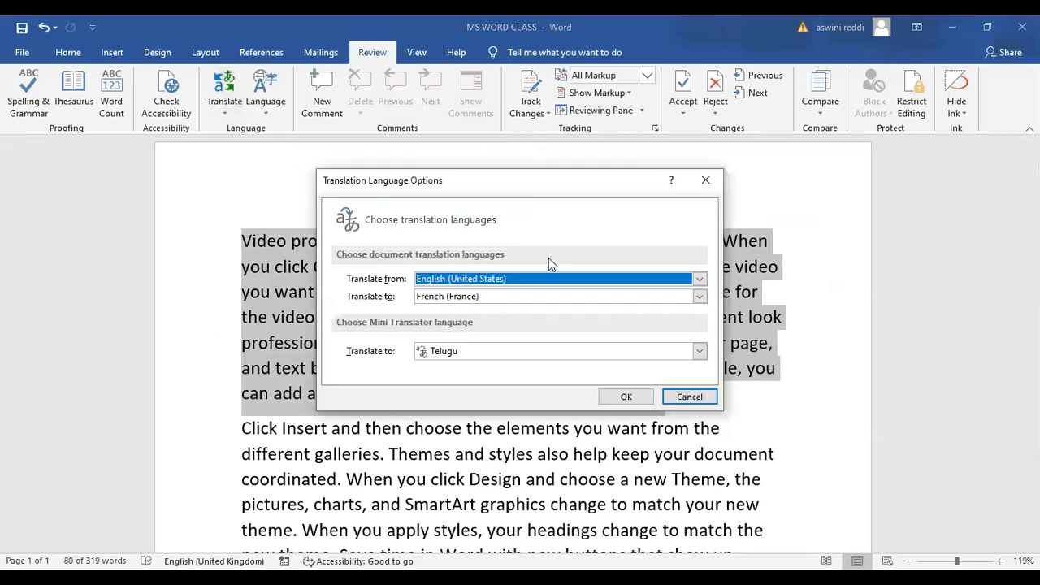
pyautogui.click(627, 399)
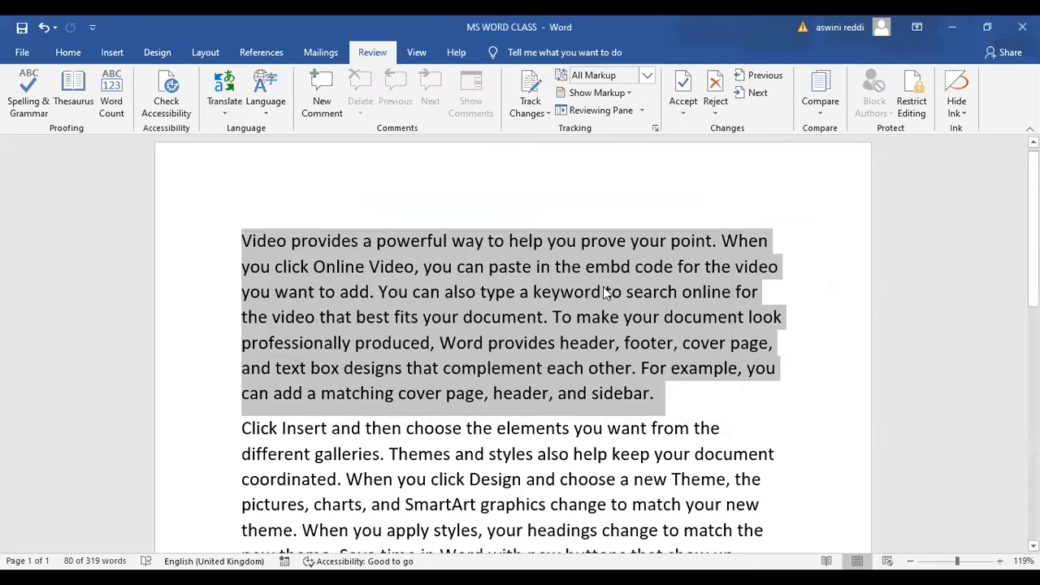
# Open the first paragraph's Telugu translation in the Research pane and scroll down to its Insert button
pyautogui.moveTo(644, 270)
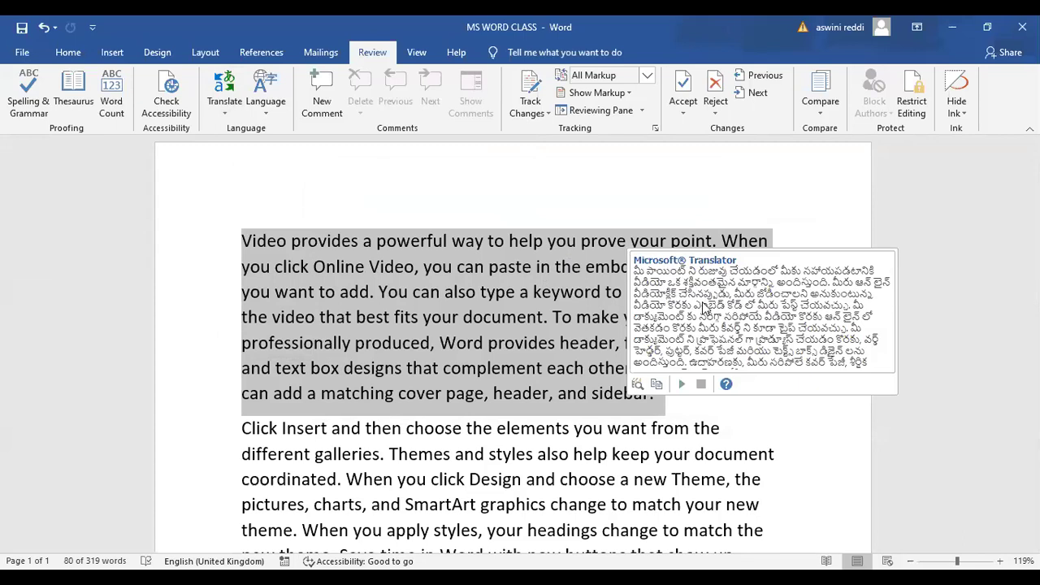
pyautogui.click(637, 384)
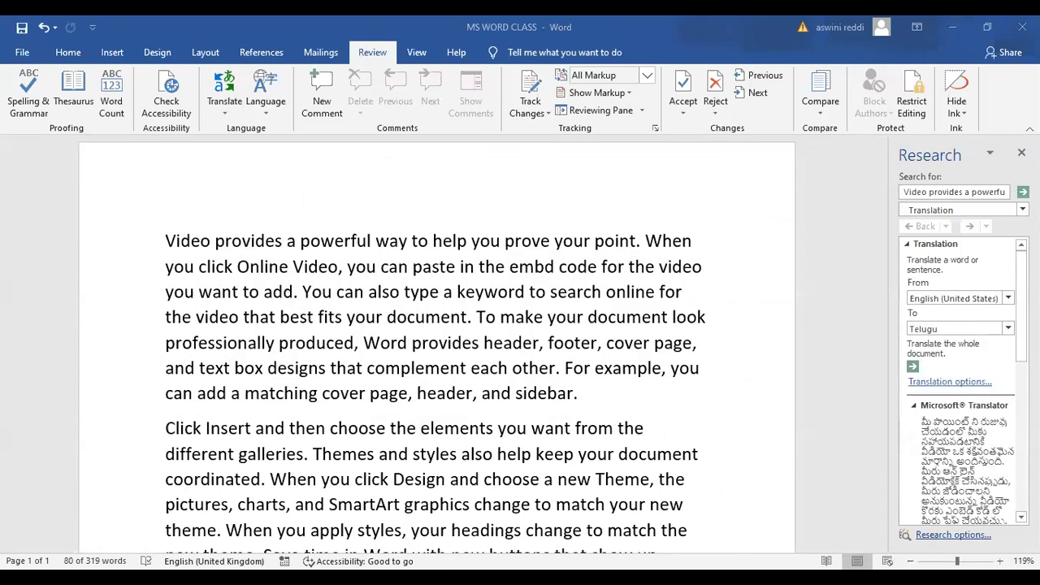
pyautogui.scroll(-3, 960, 382)
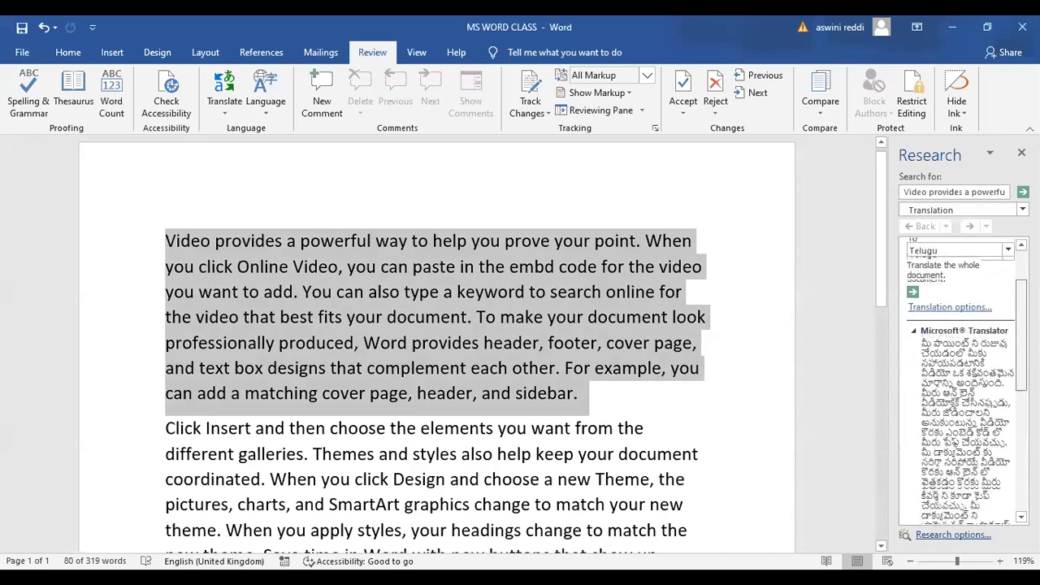
pyautogui.scroll(-1, 960, 382)
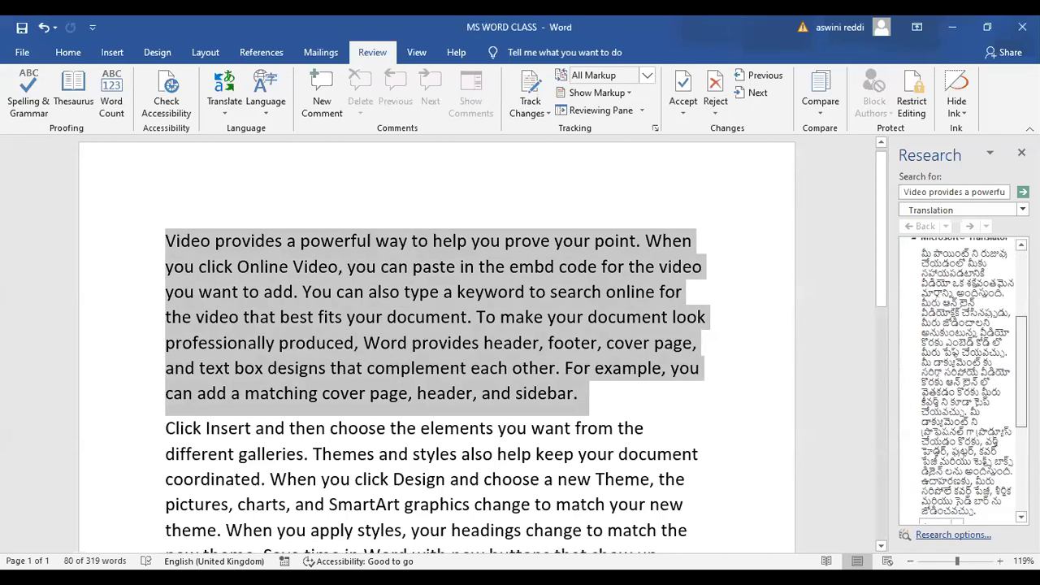
pyautogui.scroll(-2, 961, 382)
pyautogui.scroll(-1, 964, 350)
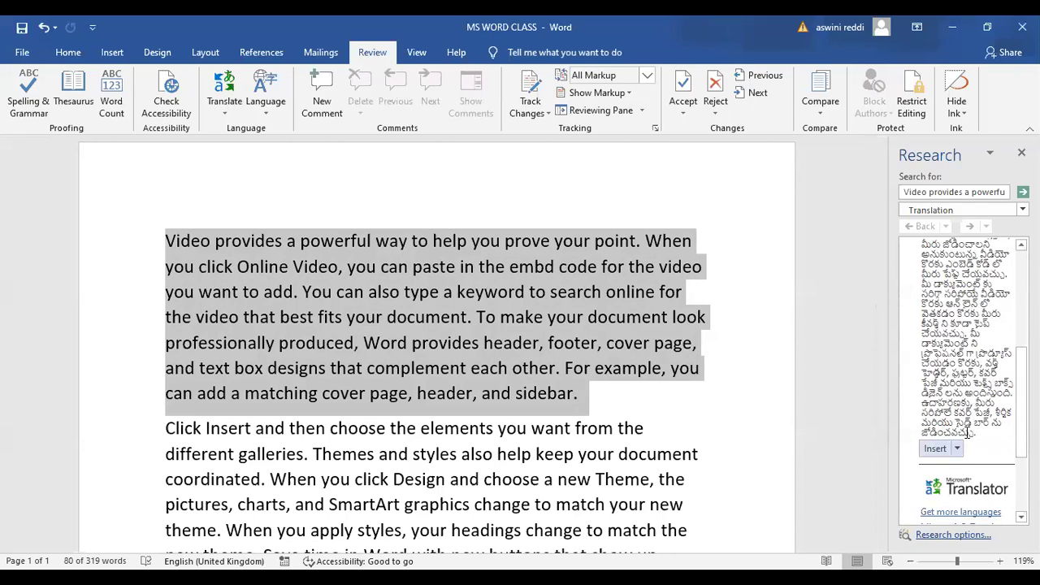
# Insert the Telugu translation, close the Research pane, and undo the insertion with Ctrl+Z
pyautogui.click(936, 448)
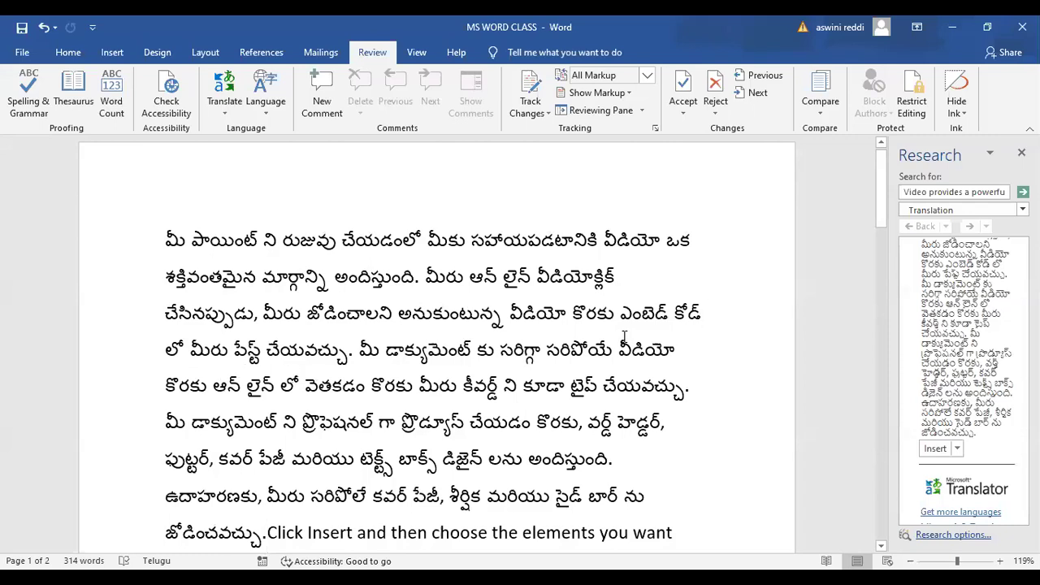
pyautogui.click(1021, 153)
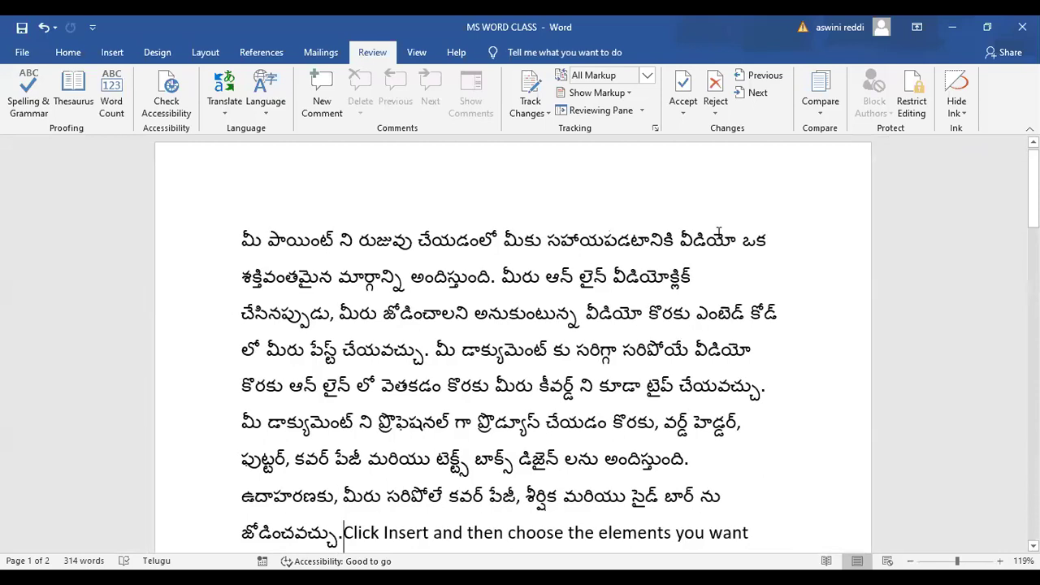
pyautogui.hotkey('ctrl', 'z')
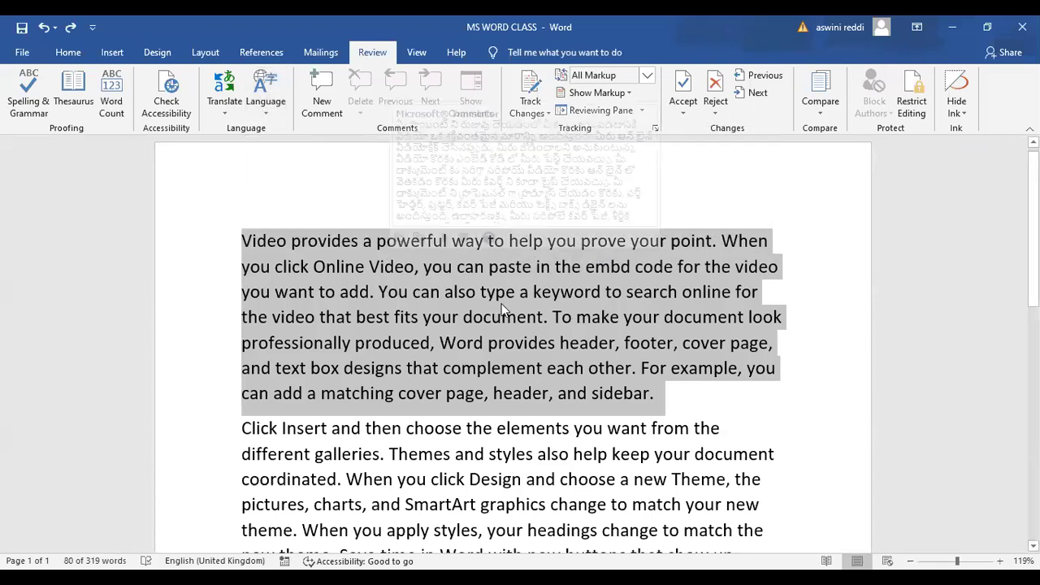
# Expand the Mini Translator into the Research pane, insert the Telugu translation, and close the pane
pyautogui.moveTo(496, 208)
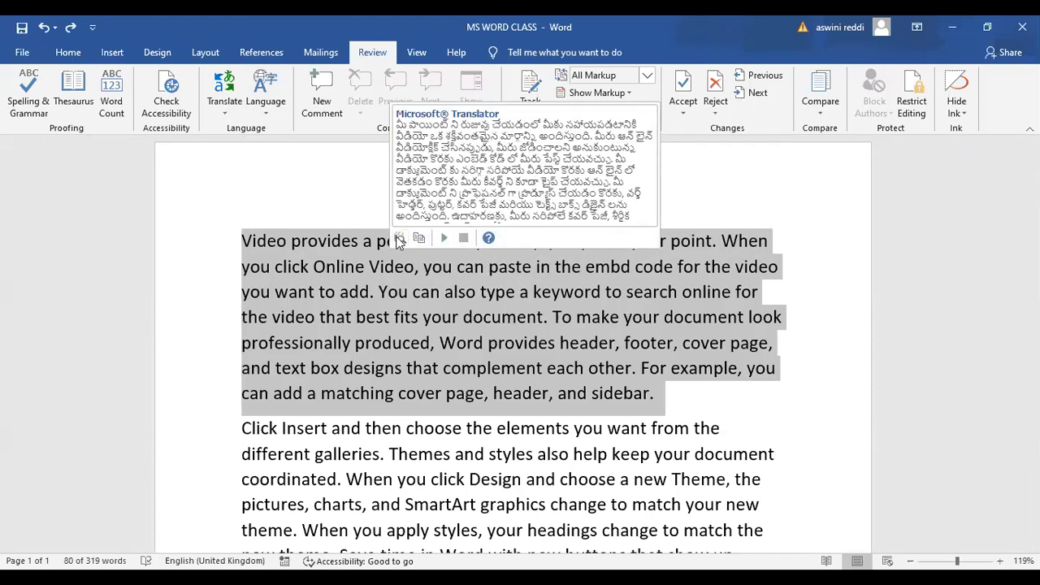
pyautogui.click(398, 239)
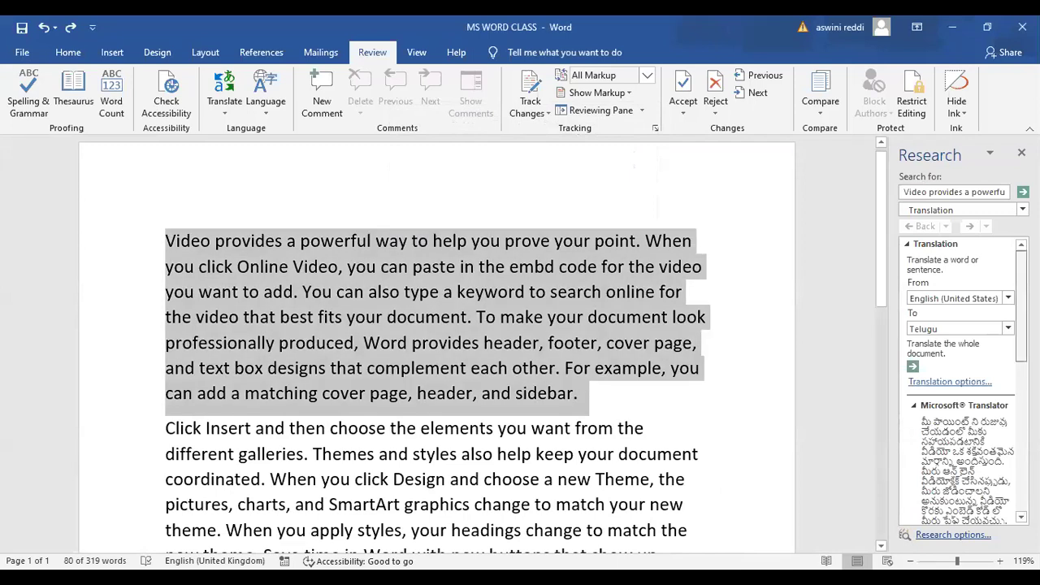
pyautogui.scroll(-5, 1002, 426)
pyautogui.scroll(-1, 1002, 427)
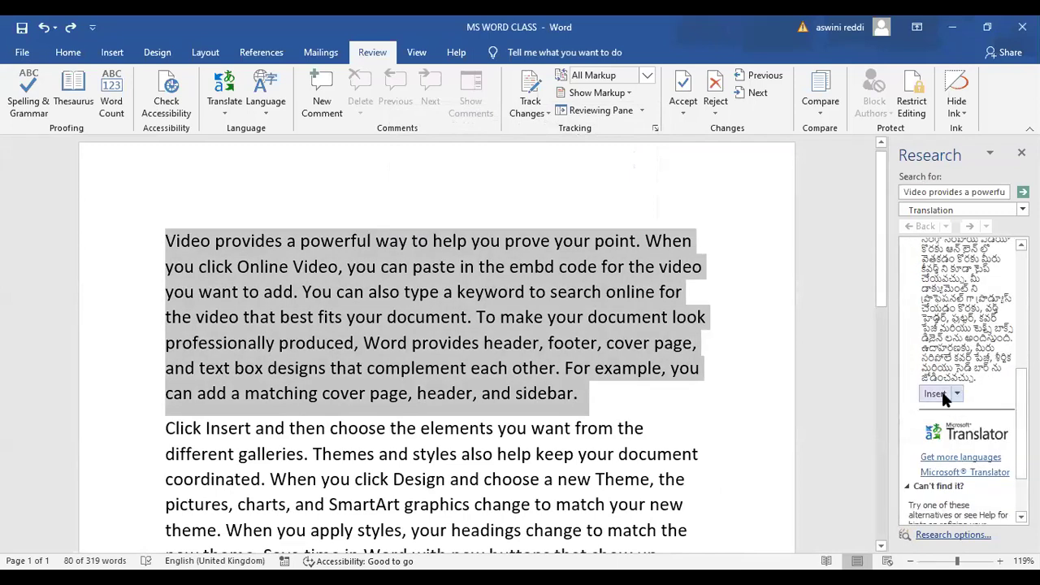
pyautogui.click(937, 394)
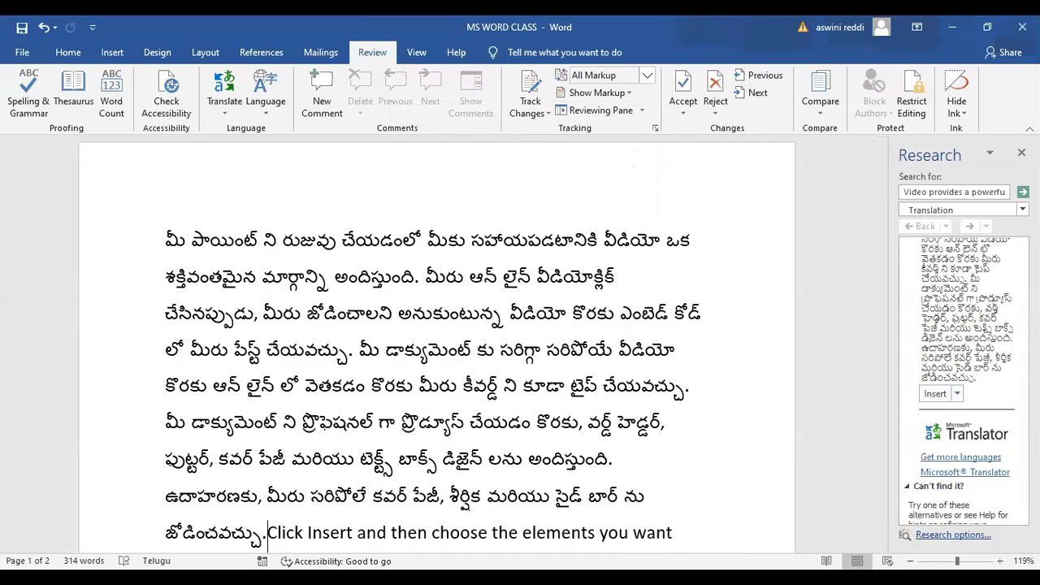
pyautogui.click(1021, 153)
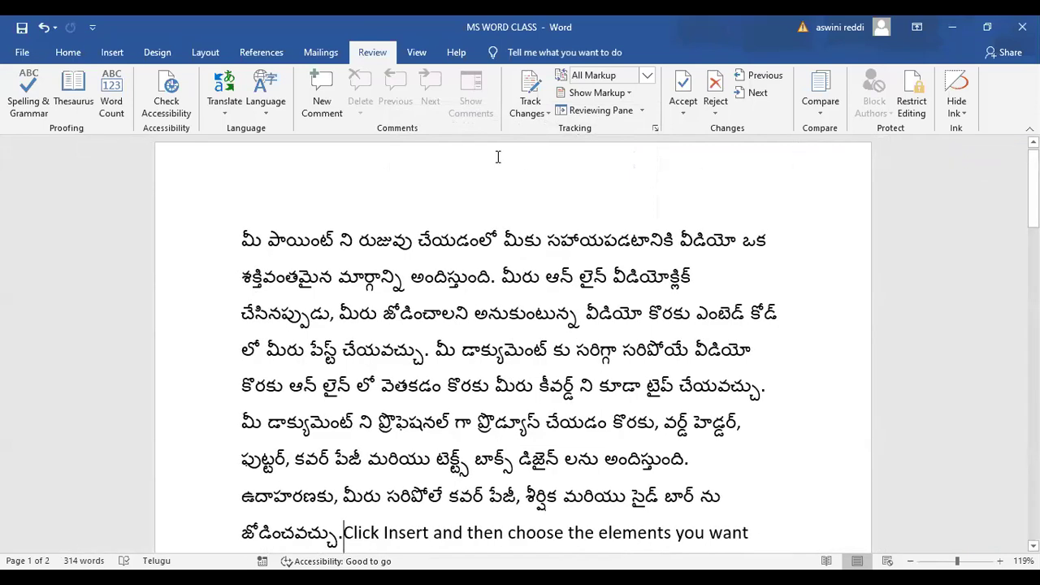
pyautogui.click(265, 113)
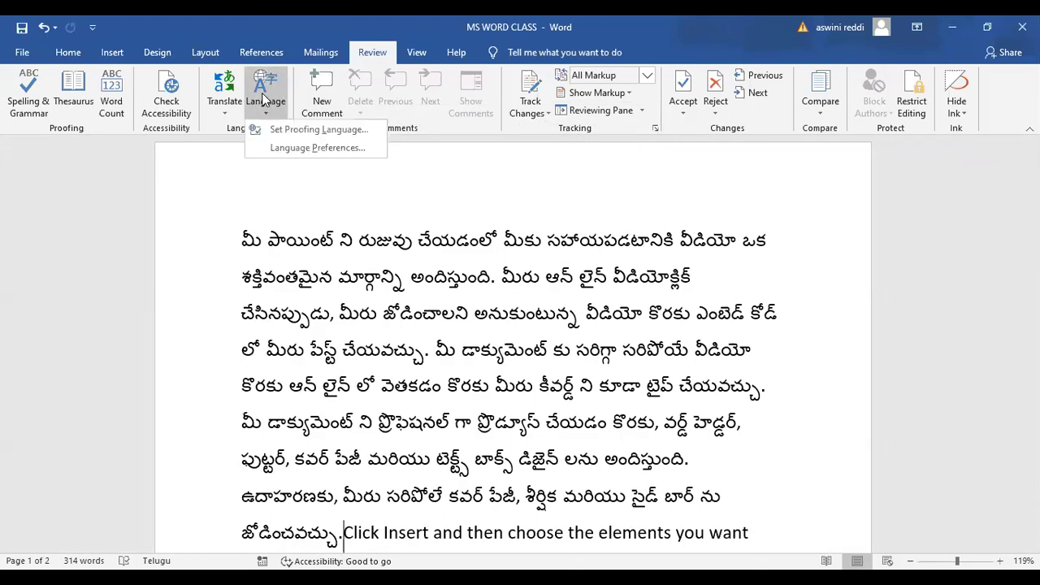
pyautogui.click(317, 130)
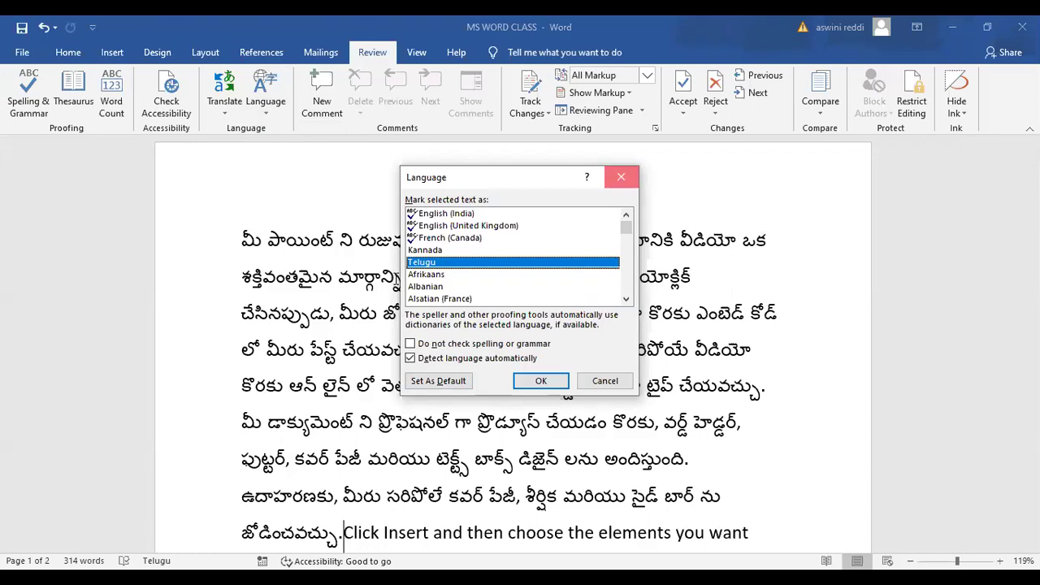
pyautogui.click(620, 179)
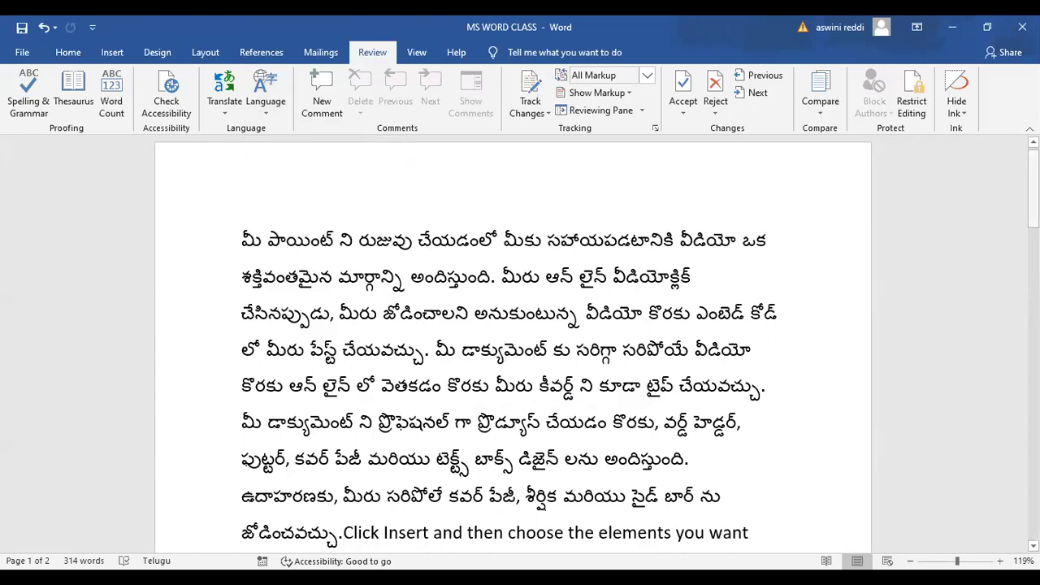
# Undo the Telugu translation so the first paragraph reads in English again
pyautogui.scroll(-10, 413, 212)
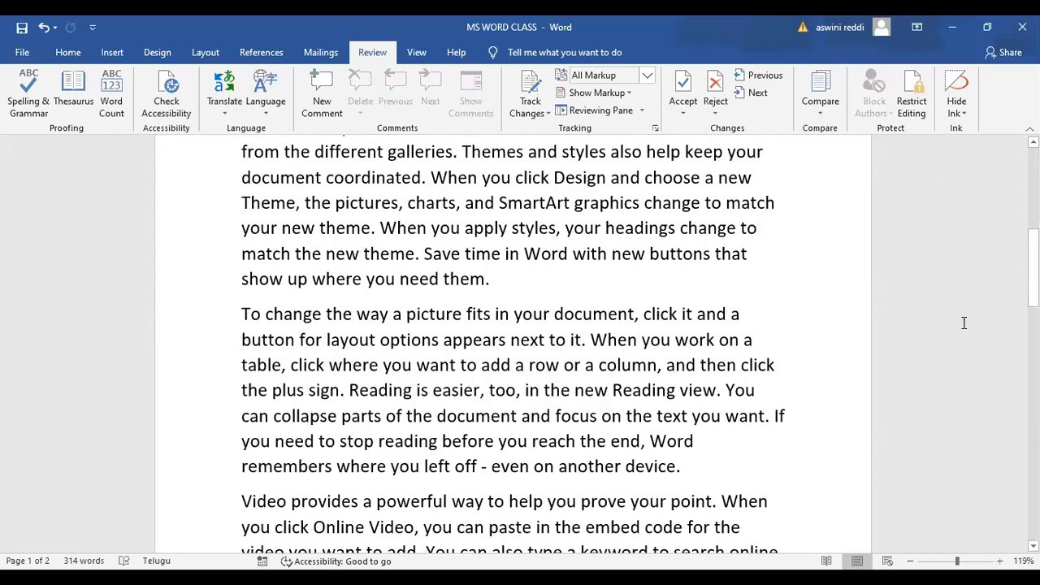
pyautogui.scroll(8, 513, 343)
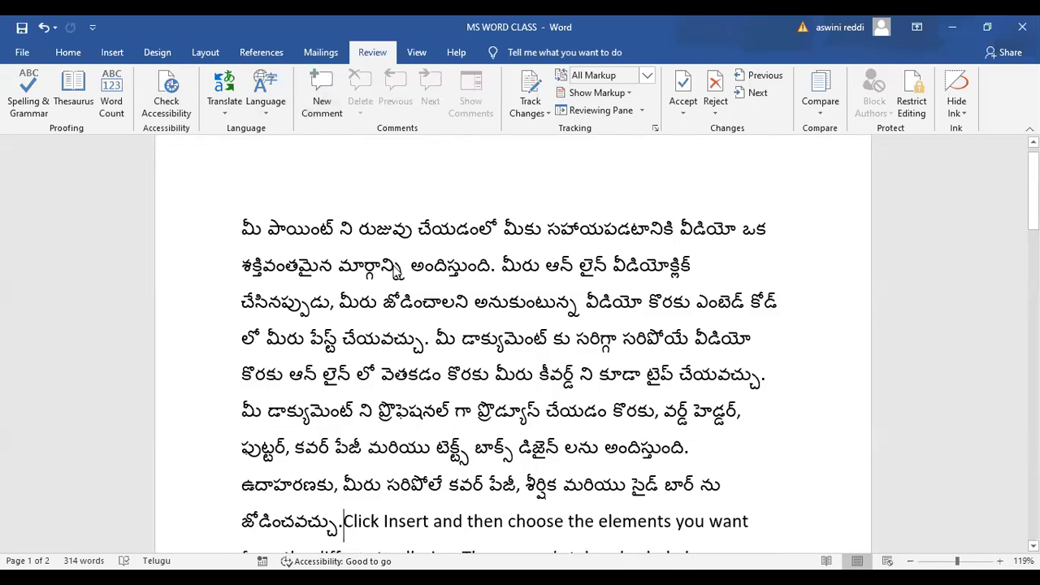
pyautogui.hotkey('ctrl', 'z')
pyautogui.click(809, 281)
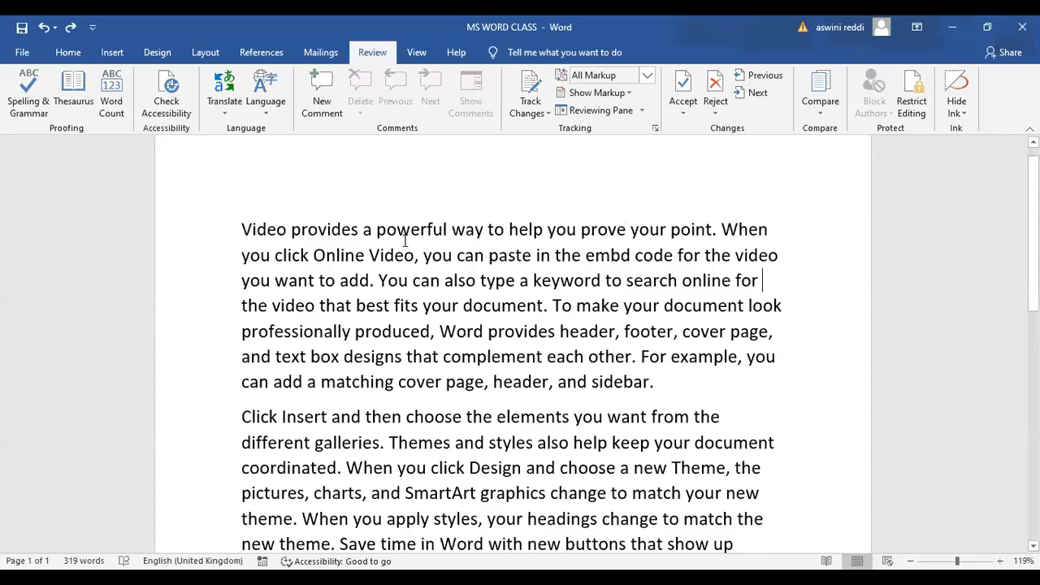
# Add the comment 'It is a film' to the word Video
pyautogui.doubleClick(275, 230)
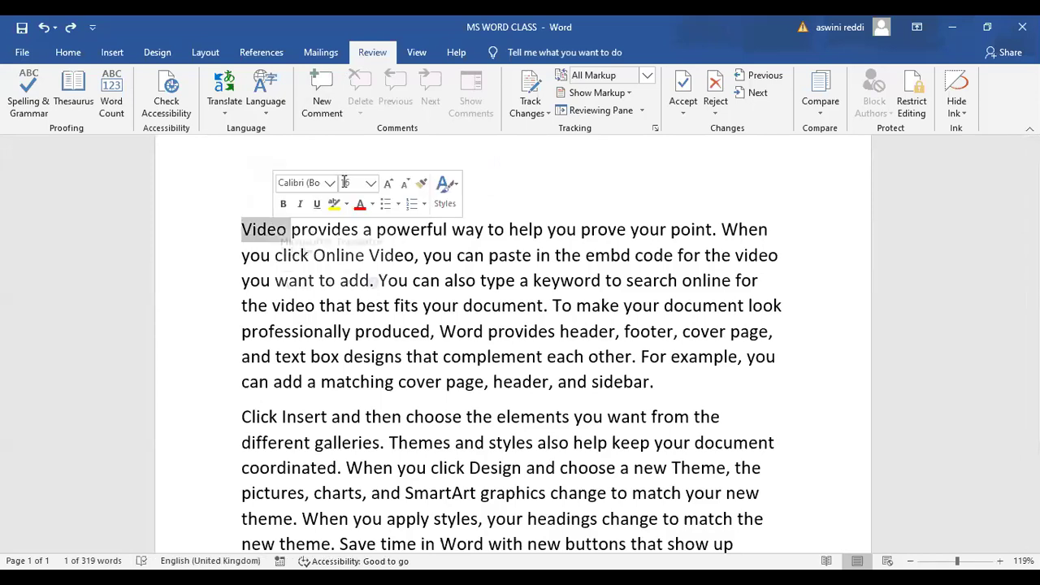
pyautogui.click(324, 104)
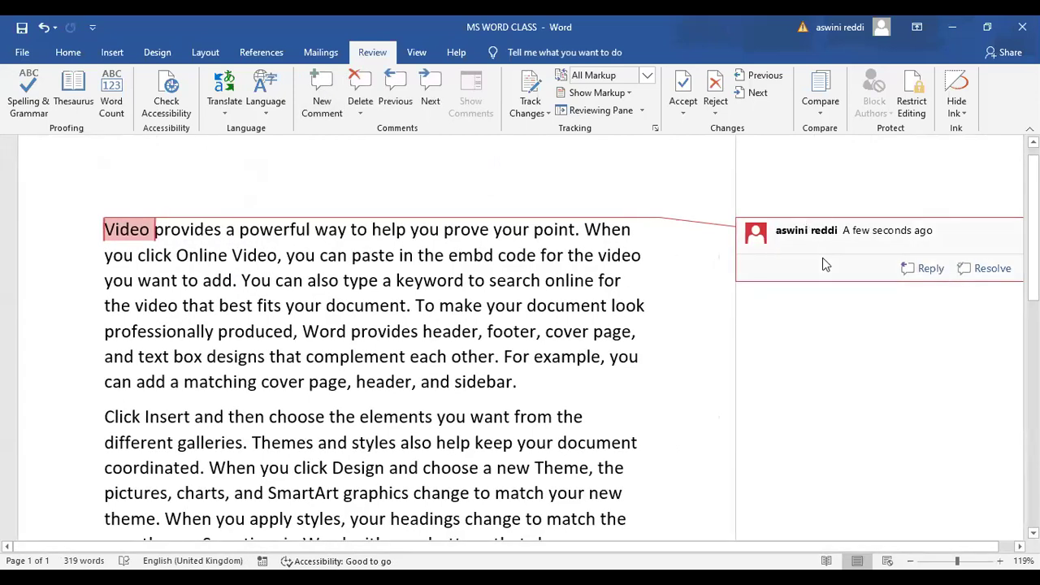
pyautogui.write('It is a')
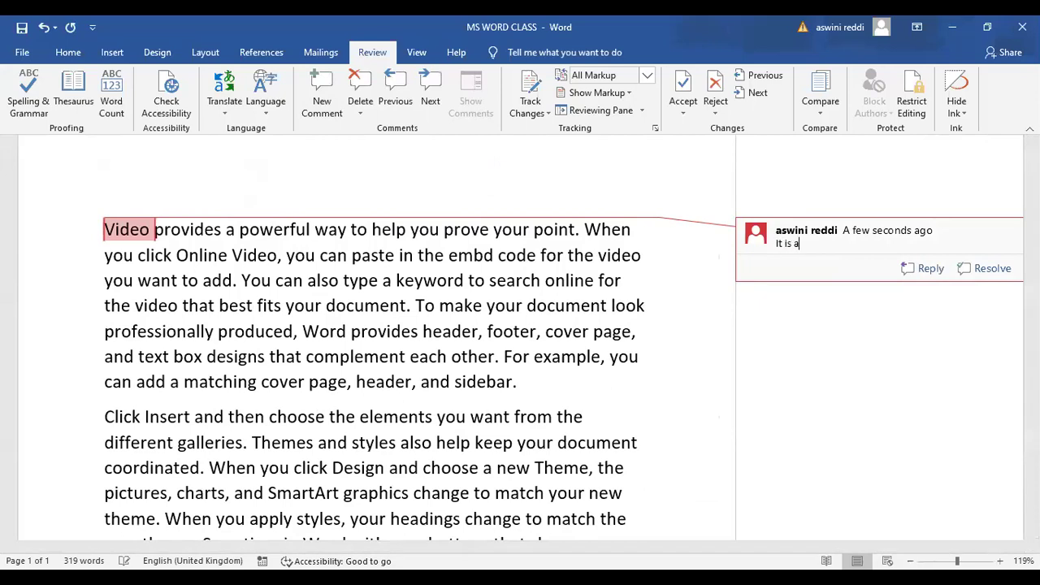
pyautogui.write(' film')
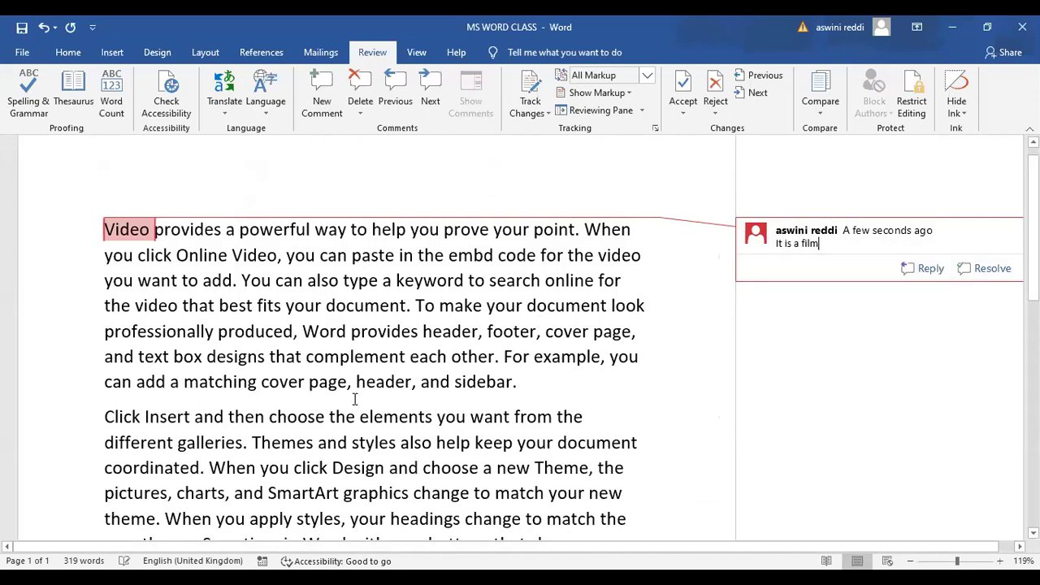
# Delete all comments in the document
pyautogui.doubleClick(454, 306)
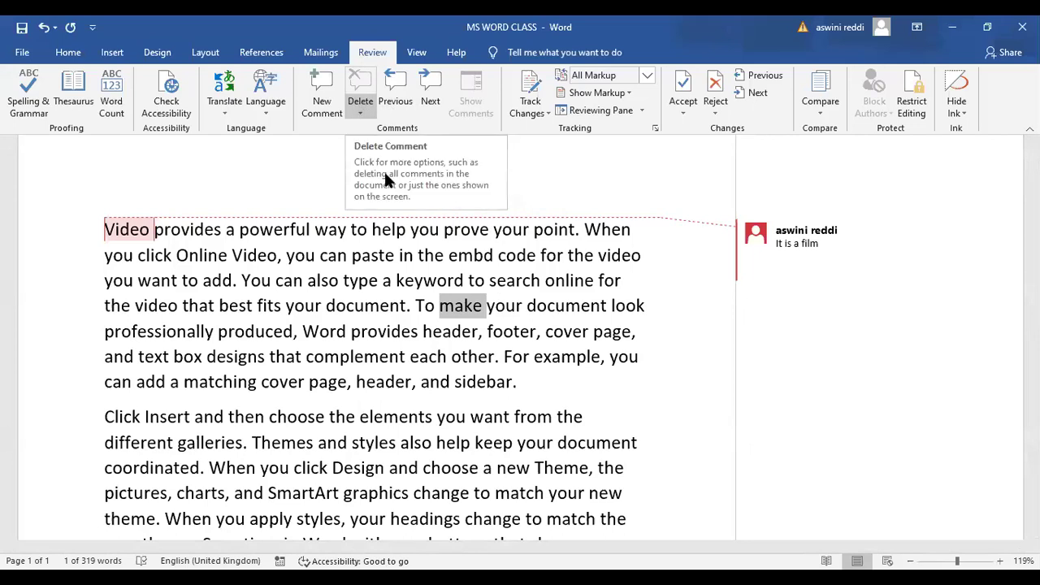
pyautogui.click(362, 118)
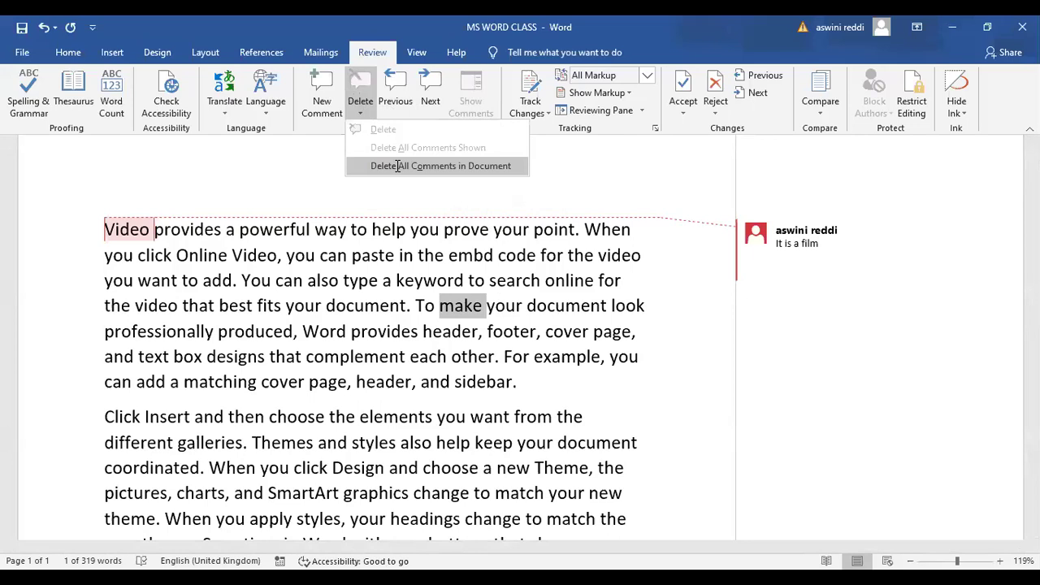
pyautogui.click(398, 167)
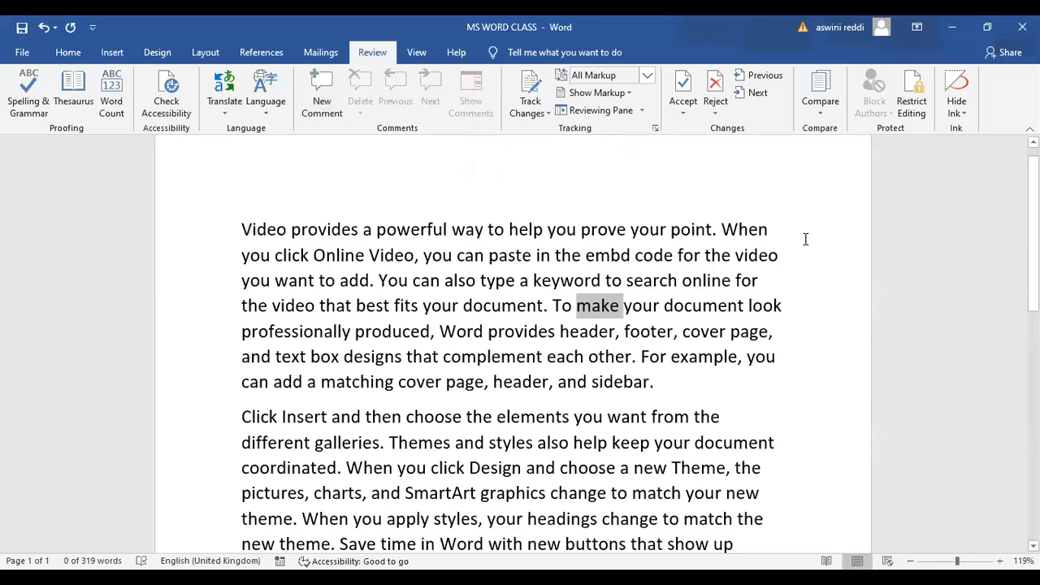
# Add a comment to the word help, then delete all comments in the document
pyautogui.click(837, 240)
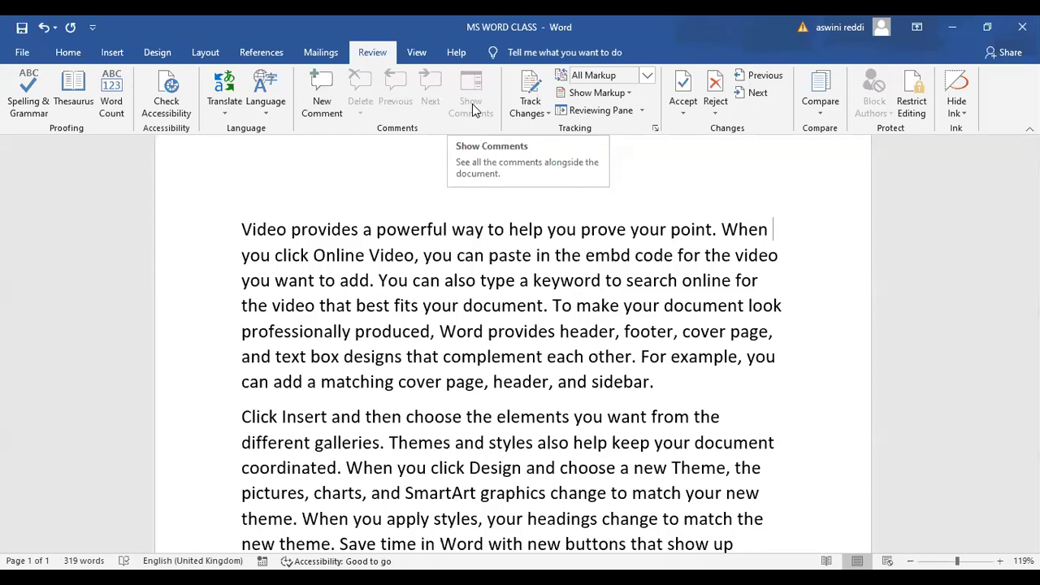
pyautogui.doubleClick(526, 230)
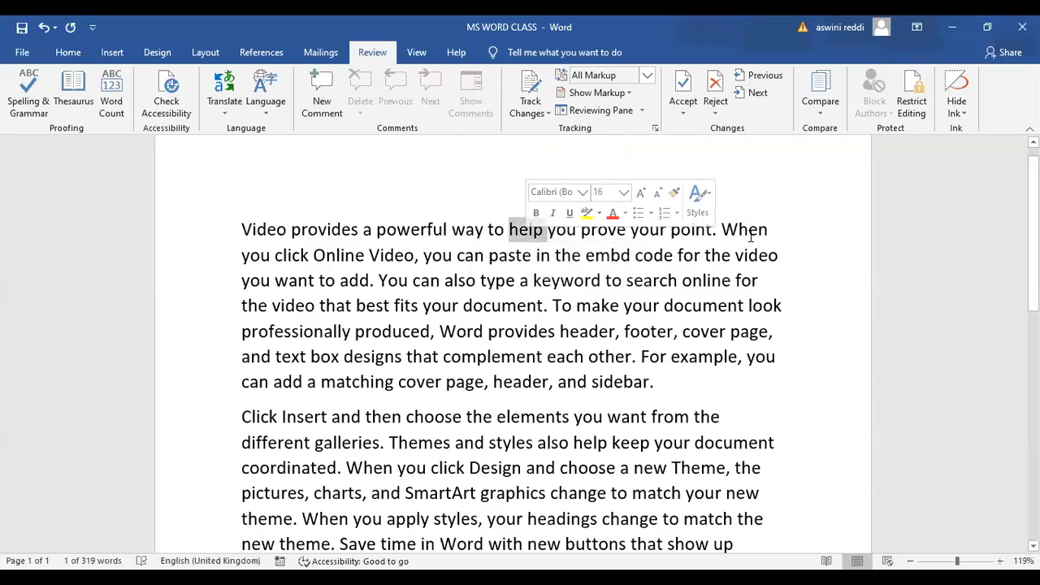
pyautogui.click(322, 96)
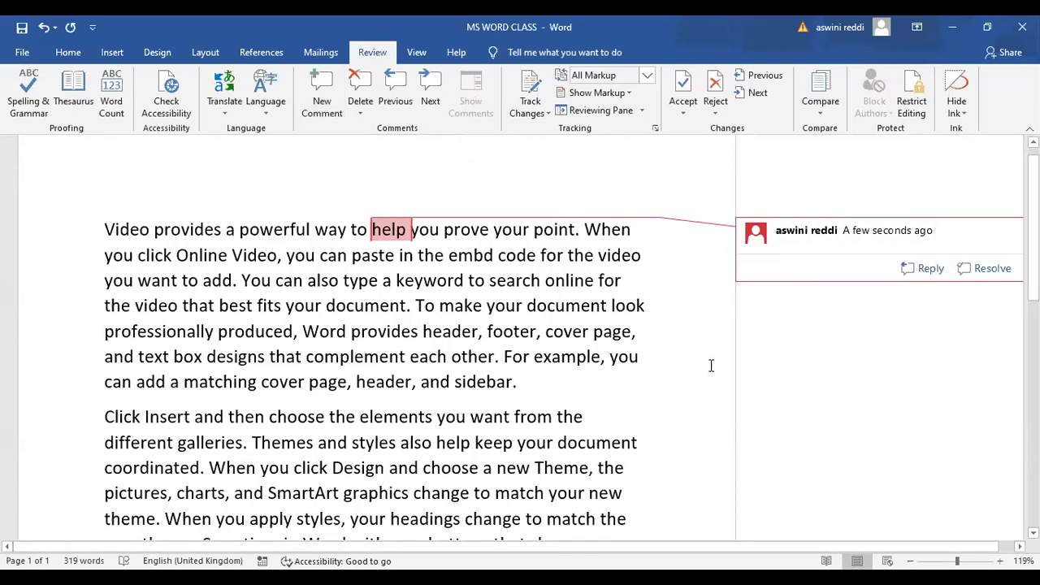
pyautogui.click(684, 229)
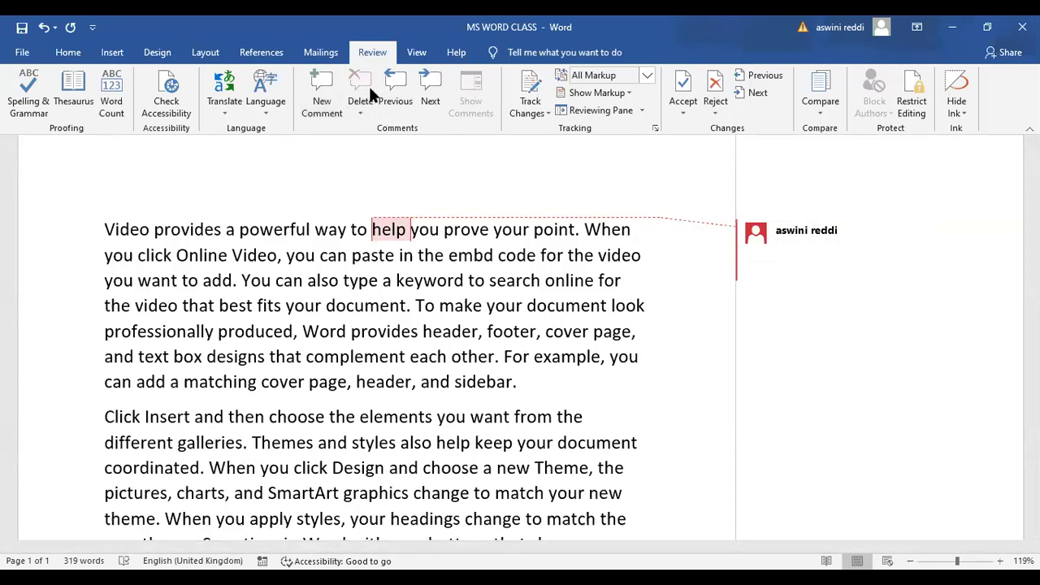
pyautogui.click(361, 118)
pyautogui.click(421, 165)
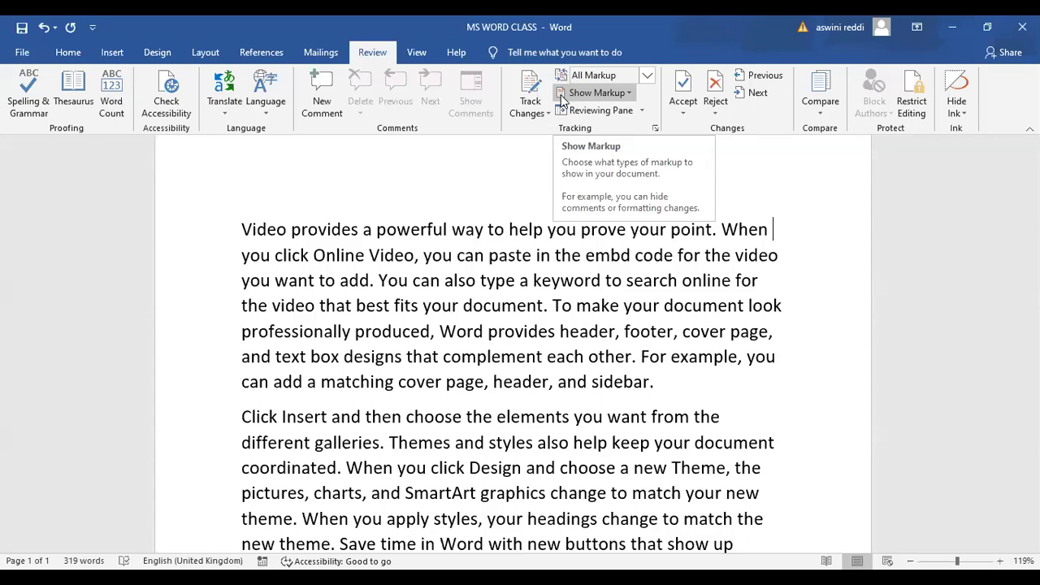
# Review the text and place the insertion point before the word help
pyautogui.click(512, 210)
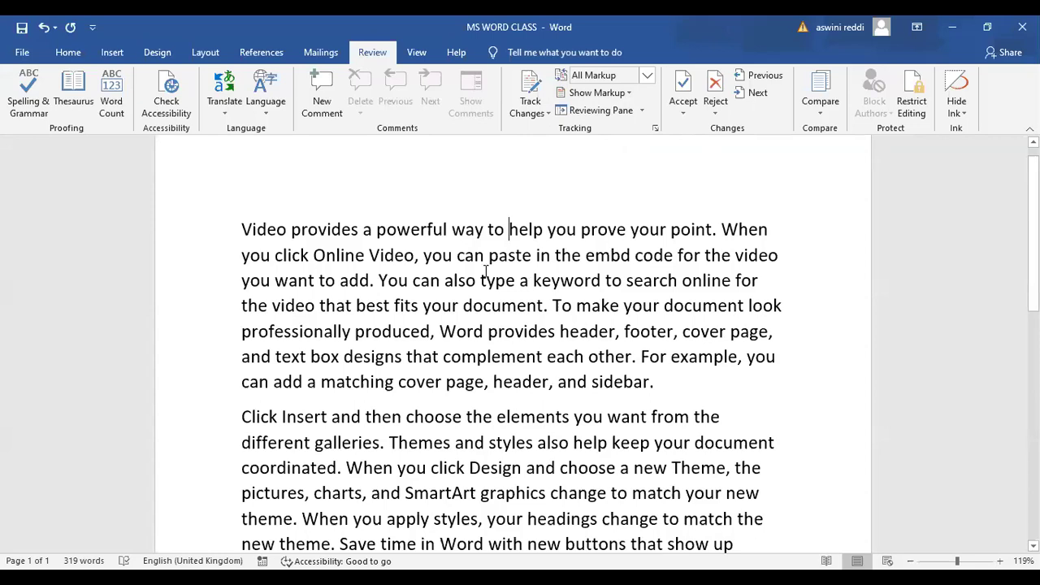
pyautogui.scroll(-2, 512, 341)
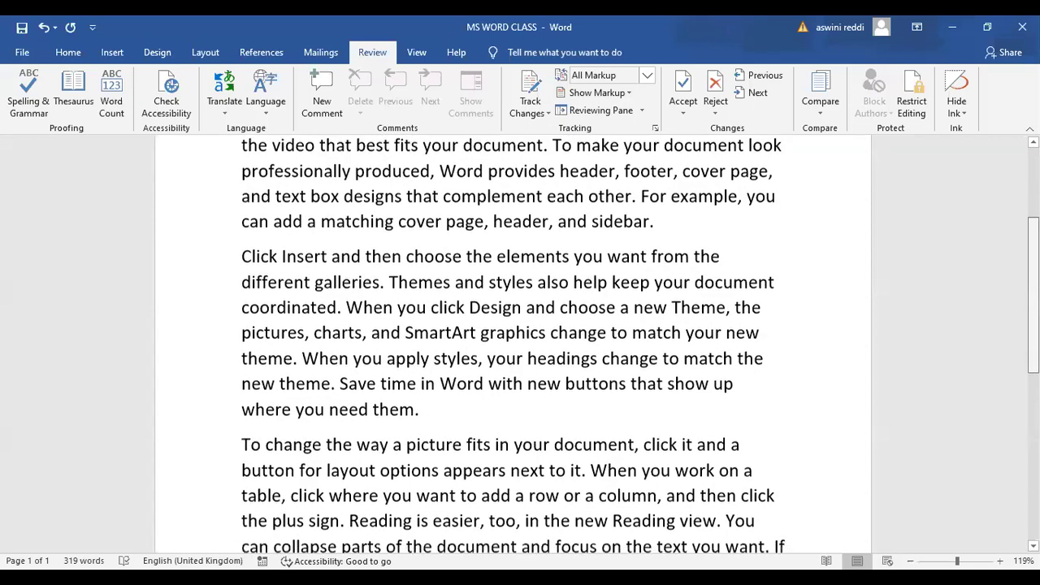
pyautogui.scroll(-1, 512, 341)
pyautogui.scroll(-3, 512, 342)
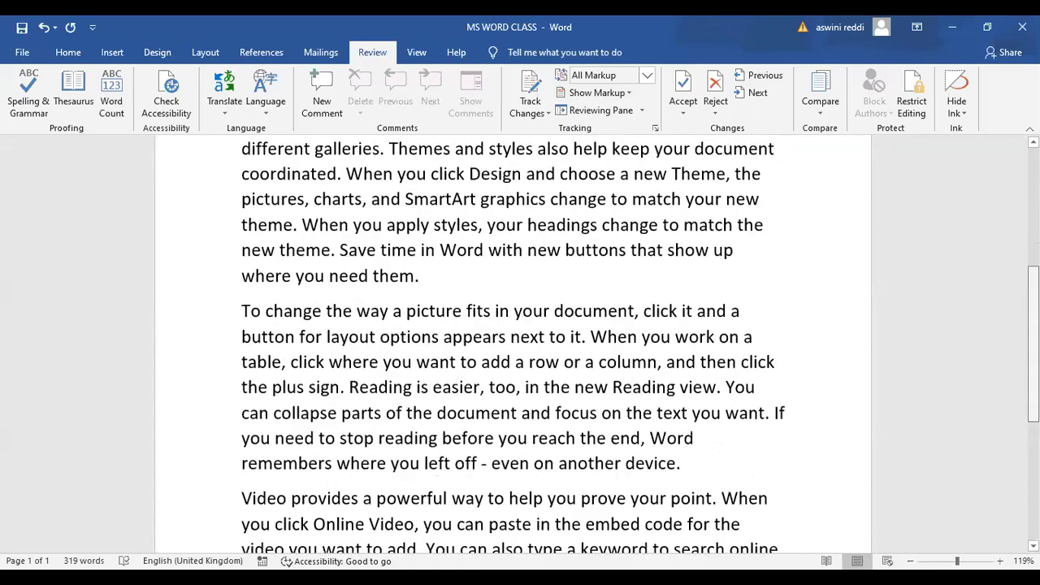
pyautogui.scroll(1, 512, 341)
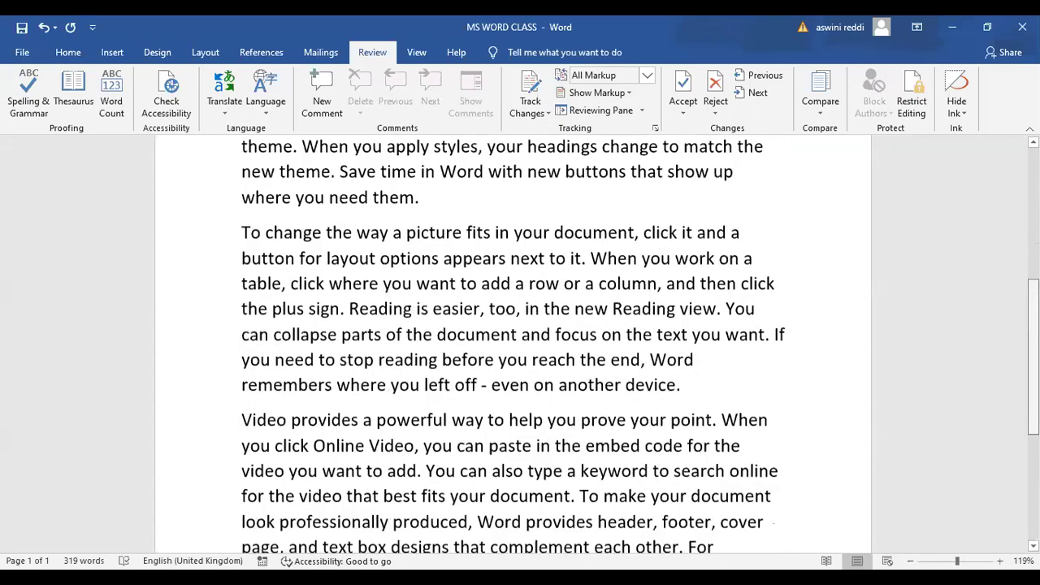
pyautogui.scroll(4, 512, 342)
pyautogui.scroll(3, 512, 341)
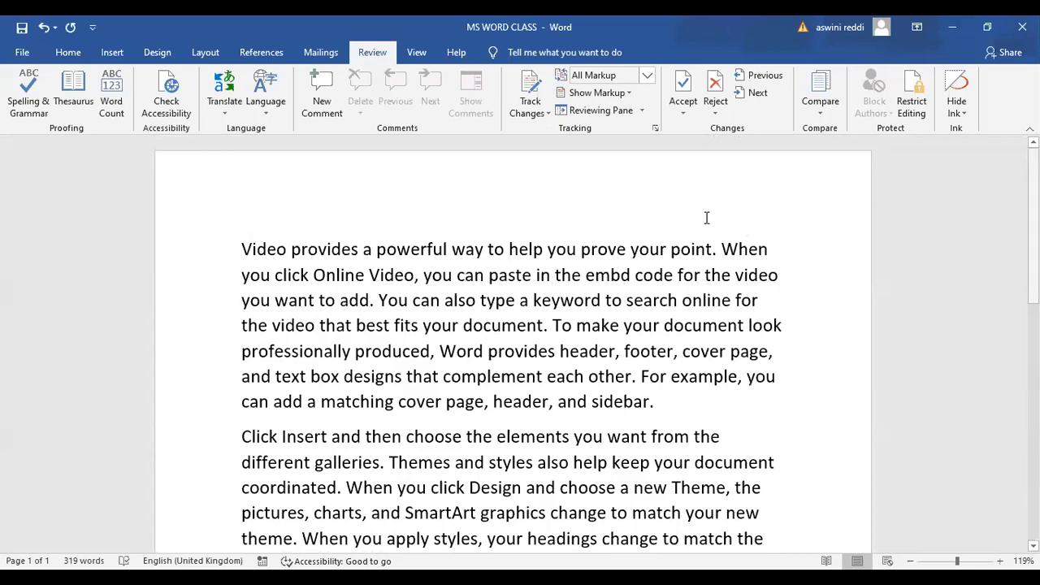
pyautogui.click(499, 258)
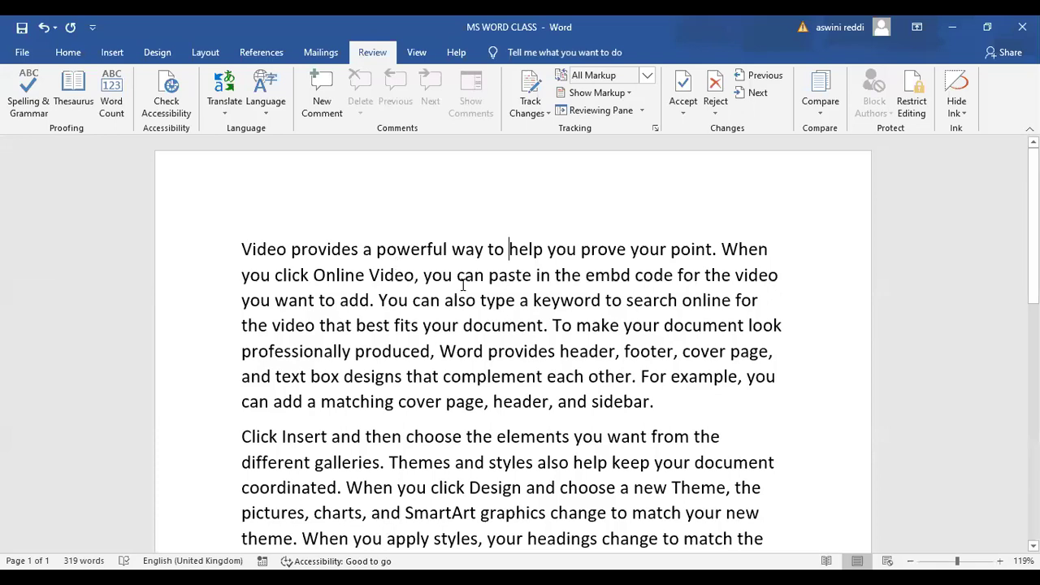
pyautogui.moveTo(529, 340)
# Change 'embd' to 'embed', delete 'your' from 'prove your point', and remove 'footer,'
pyautogui.click(621, 279)
pyautogui.write('e')
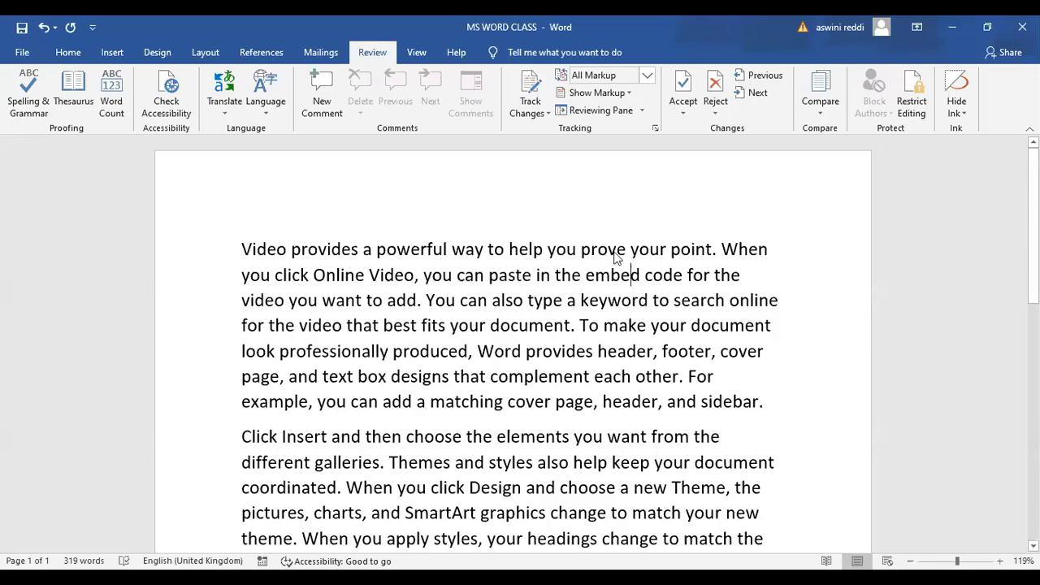
pyautogui.moveTo(667, 248); pyautogui.dragTo(633, 250)
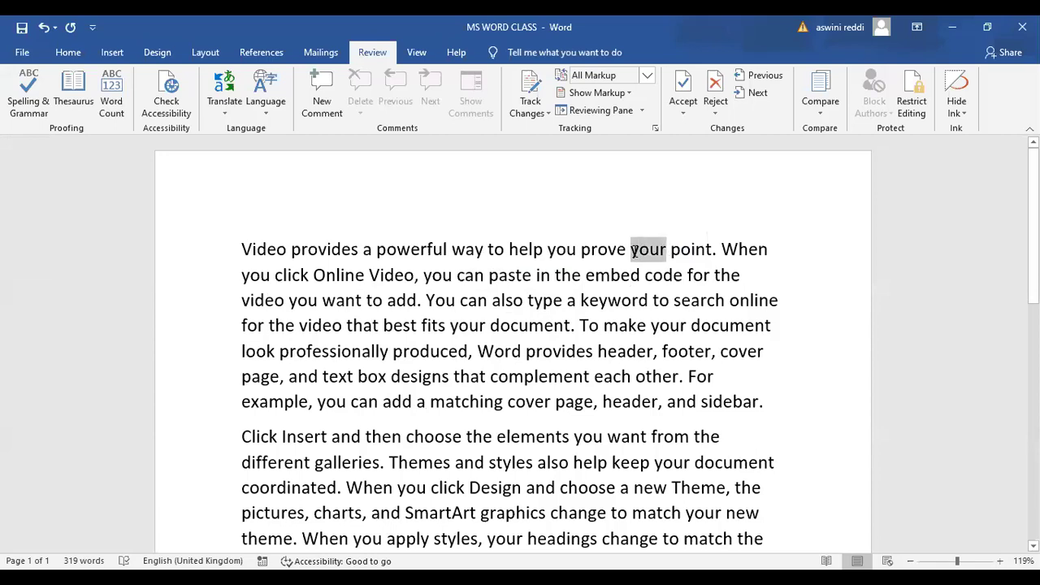
pyautogui.press('Delete')
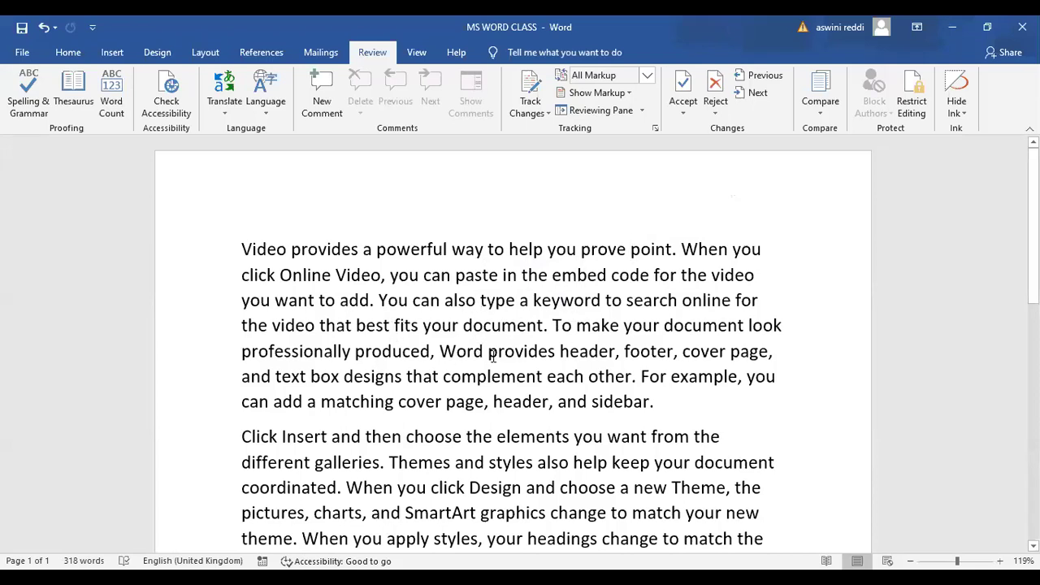
pyautogui.moveTo(601, 380)
pyautogui.doubleClick(627, 355)
pyautogui.press('Delete')
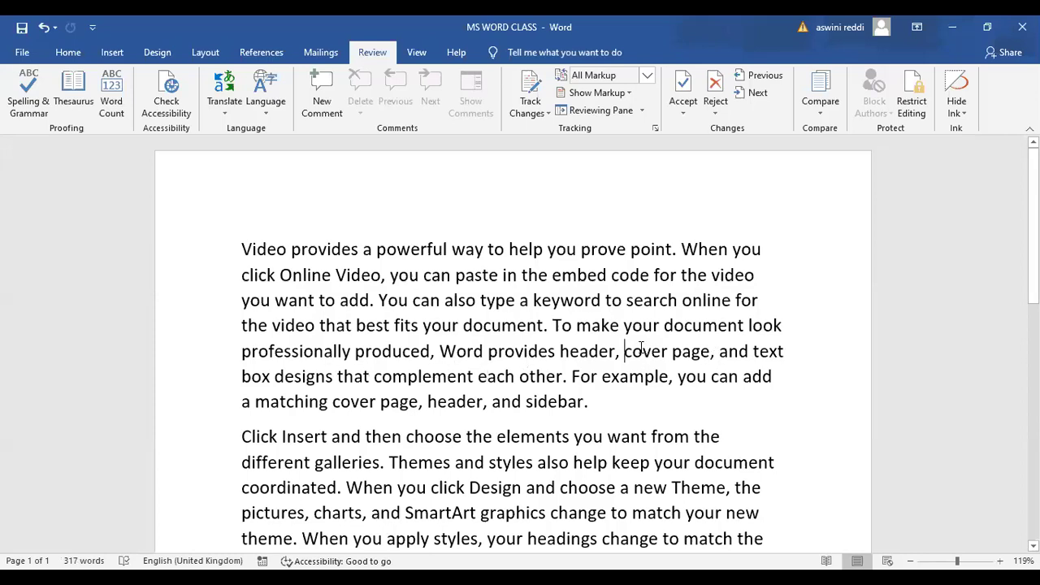
# Insert 'line' after 'cover page,' and change 'galleries' to 'gallery'
pyautogui.click(715, 352)
pyautogui.write('line')
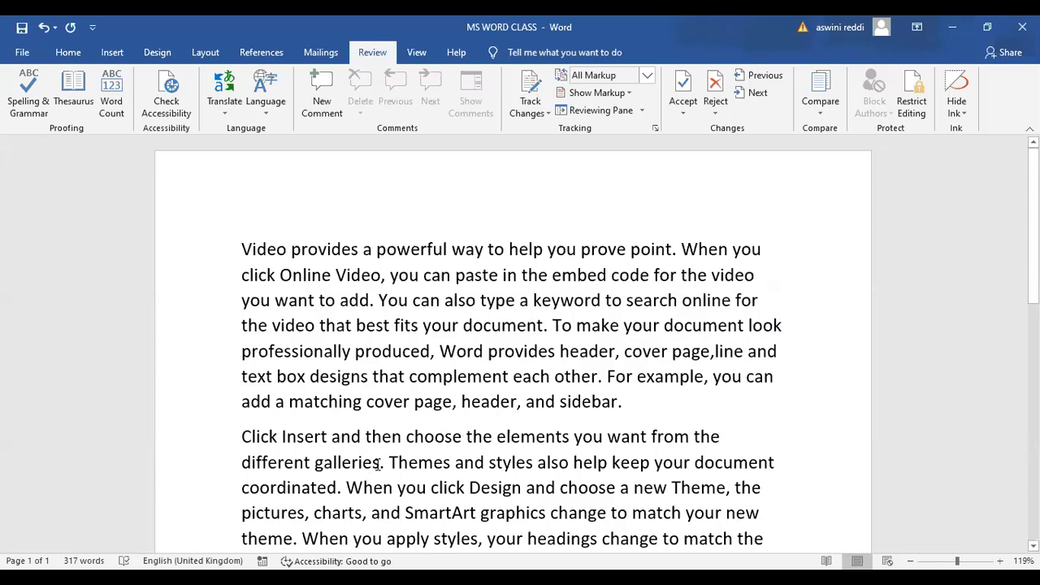
pyautogui.moveTo(379, 464); pyautogui.dragTo(364, 463)
pyautogui.write('y')
pyautogui.press('Delete')
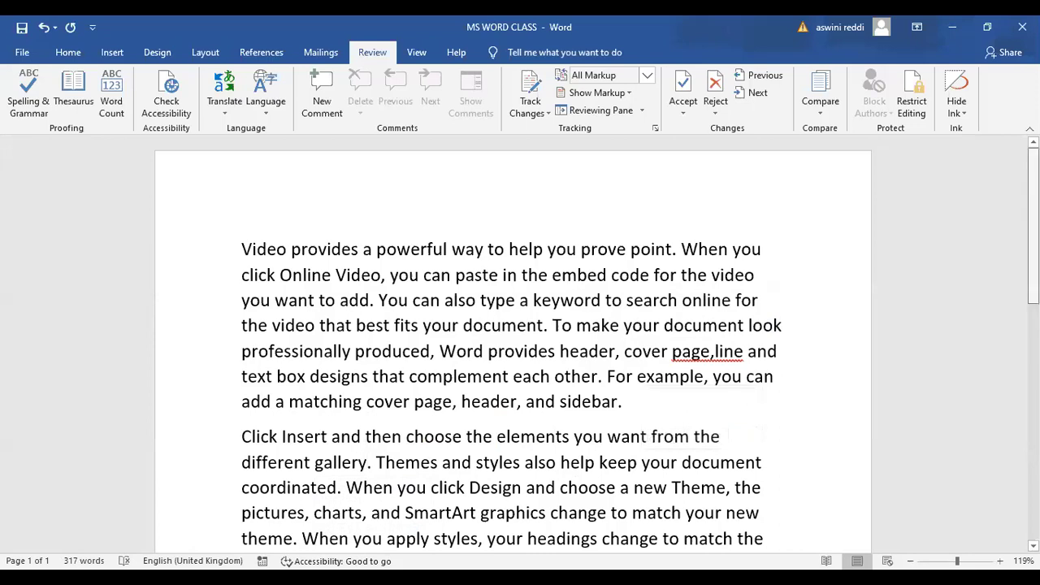
# Delete 'new' before theme and 'your' from 'fits in your document'
pyautogui.scroll(-1, 650, 390)
pyautogui.scroll(-2, 642, 399)
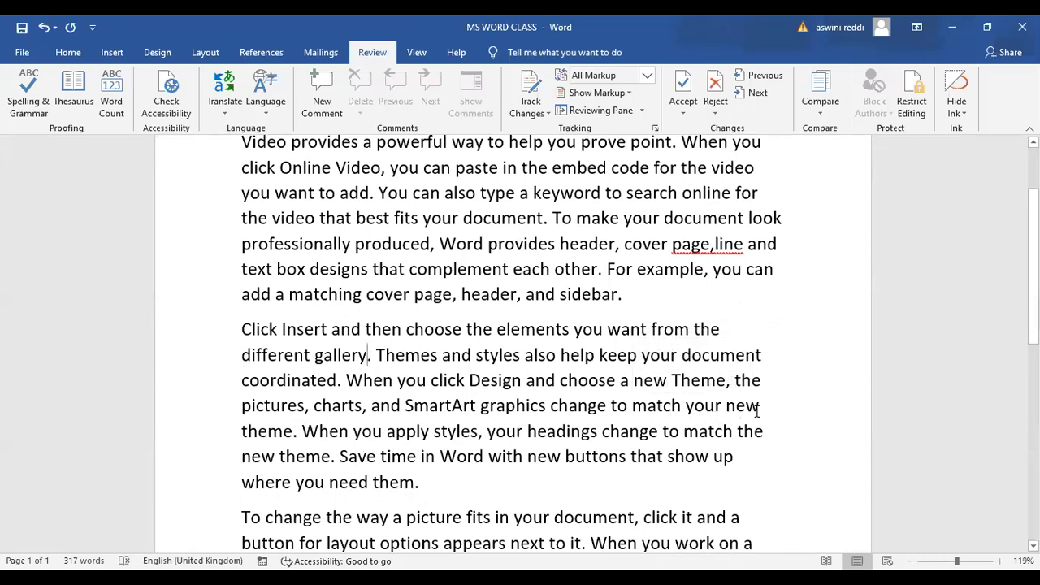
pyautogui.doubleClick(735, 407)
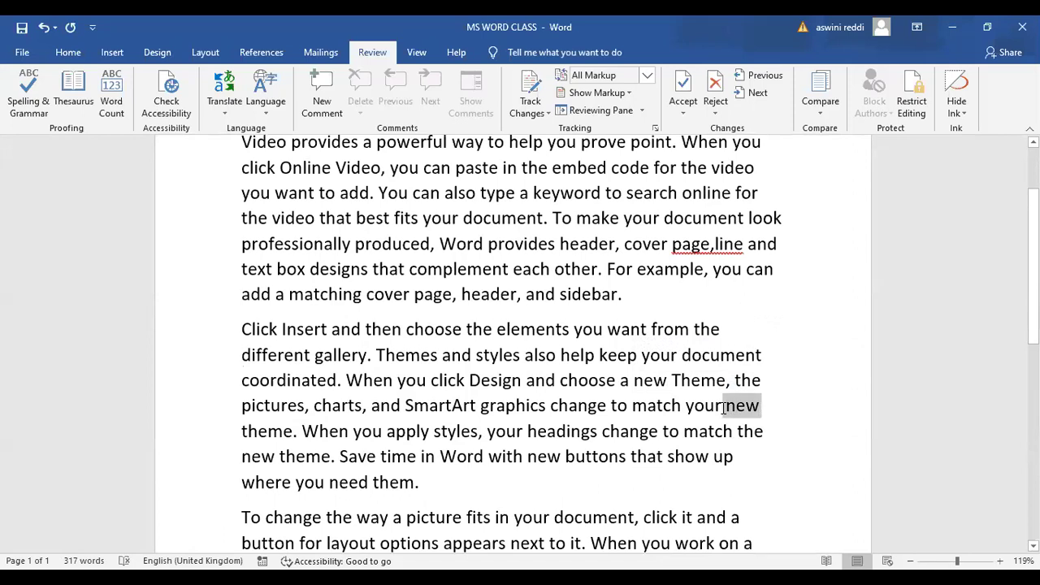
pyautogui.press('Delete')
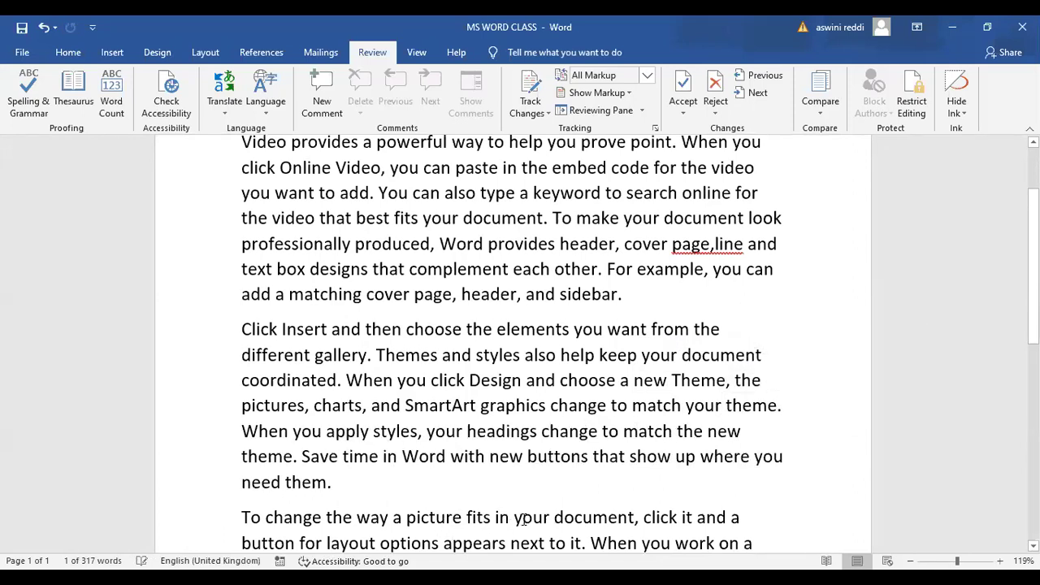
pyautogui.moveTo(551, 518); pyautogui.dragTo(515, 518)
pyautogui.press('Delete')
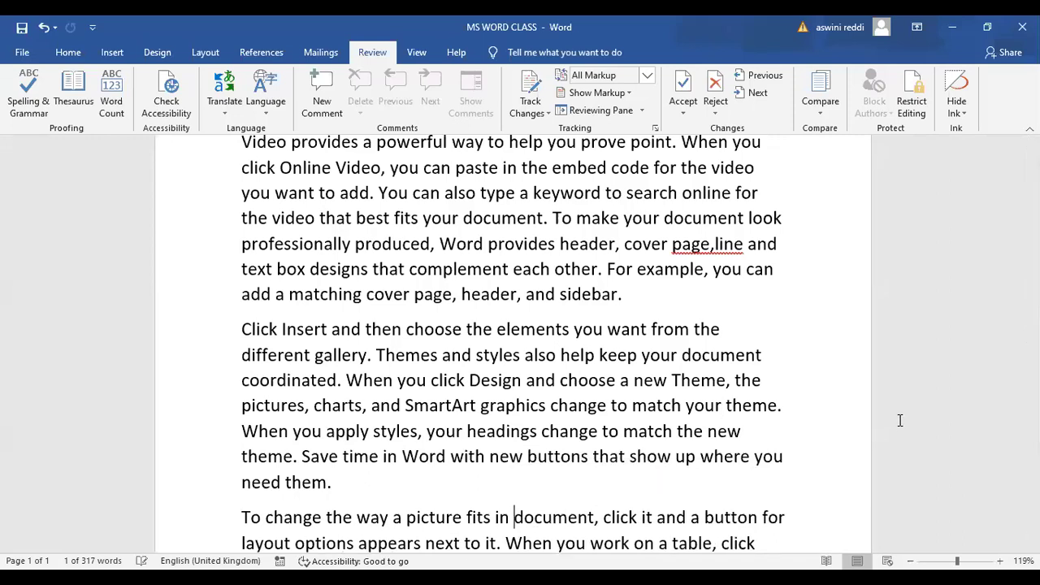
# Return to the first paragraph and position the cursor between 'page,' and 'line'
pyautogui.scroll(-2, 512, 341)
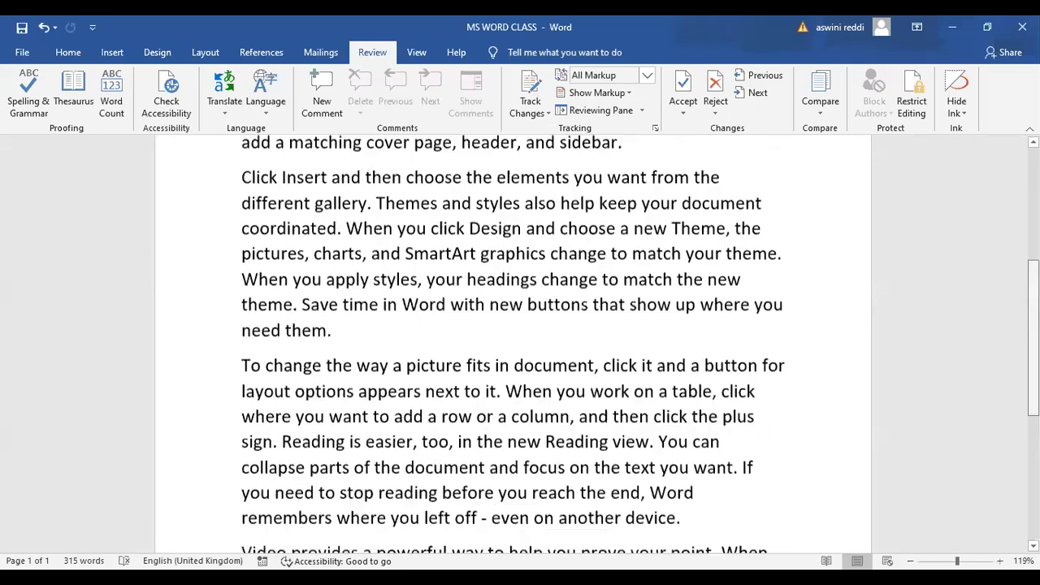
pyautogui.scroll(-1, 512, 341)
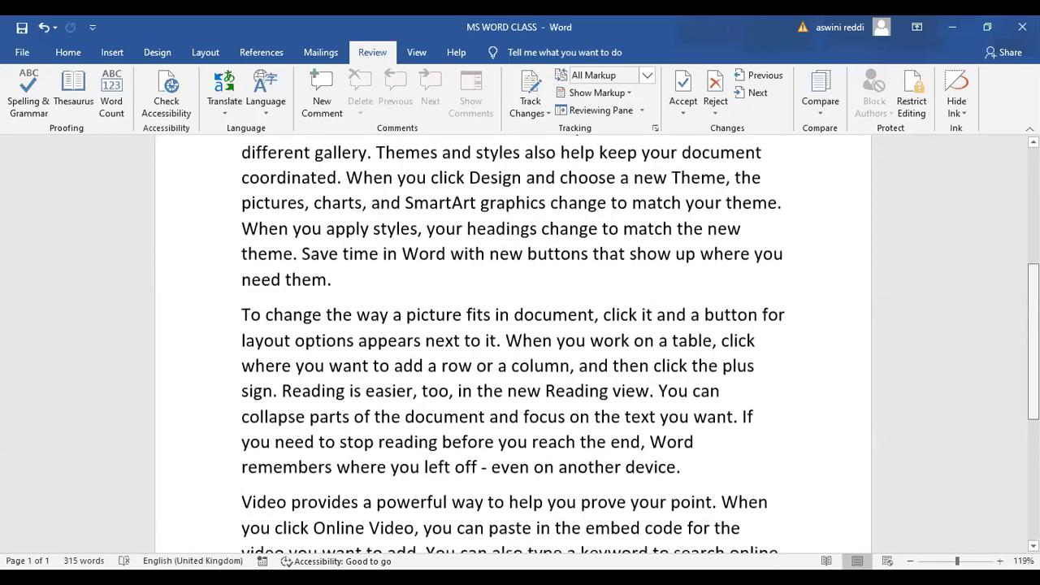
pyautogui.scroll(2, 512, 342)
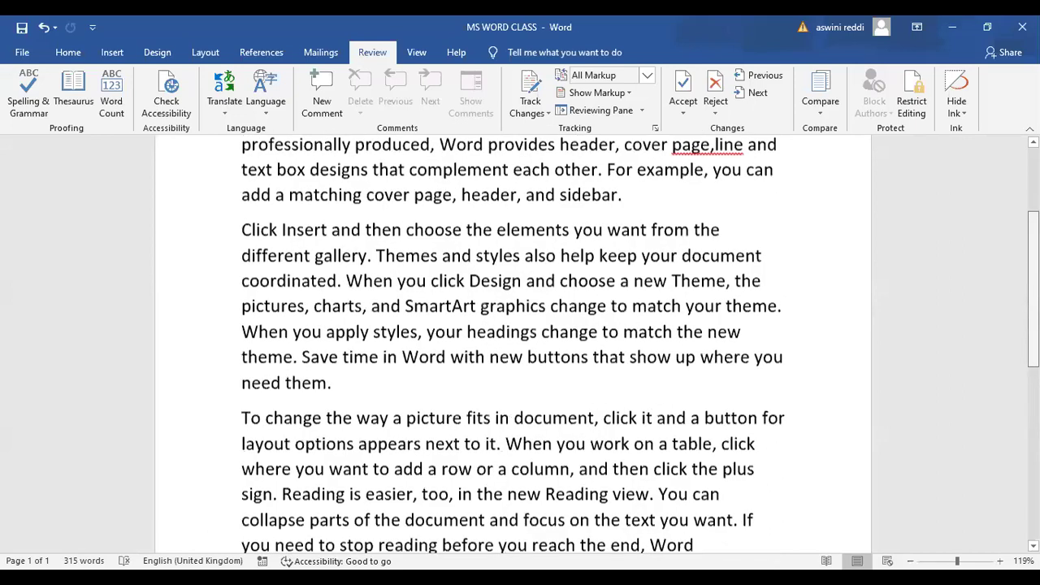
pyautogui.scroll(2, 512, 341)
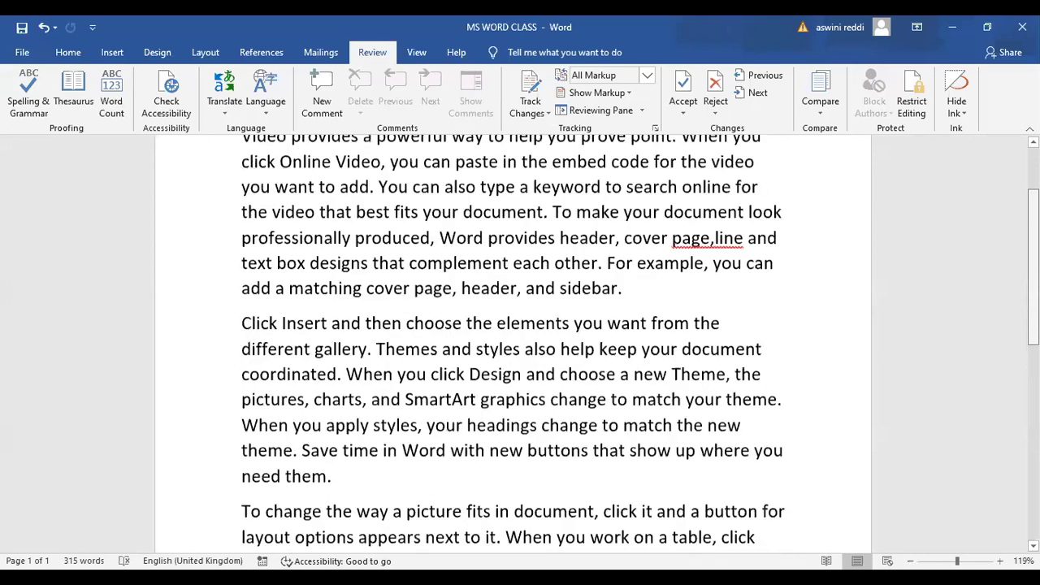
pyautogui.scroll(2, 512, 341)
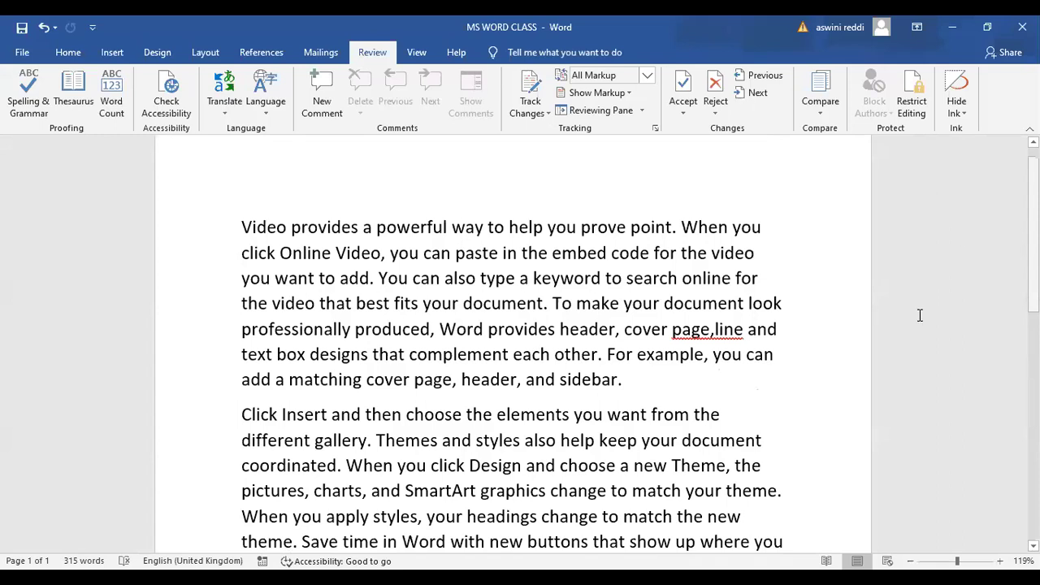
pyautogui.click(717, 338)
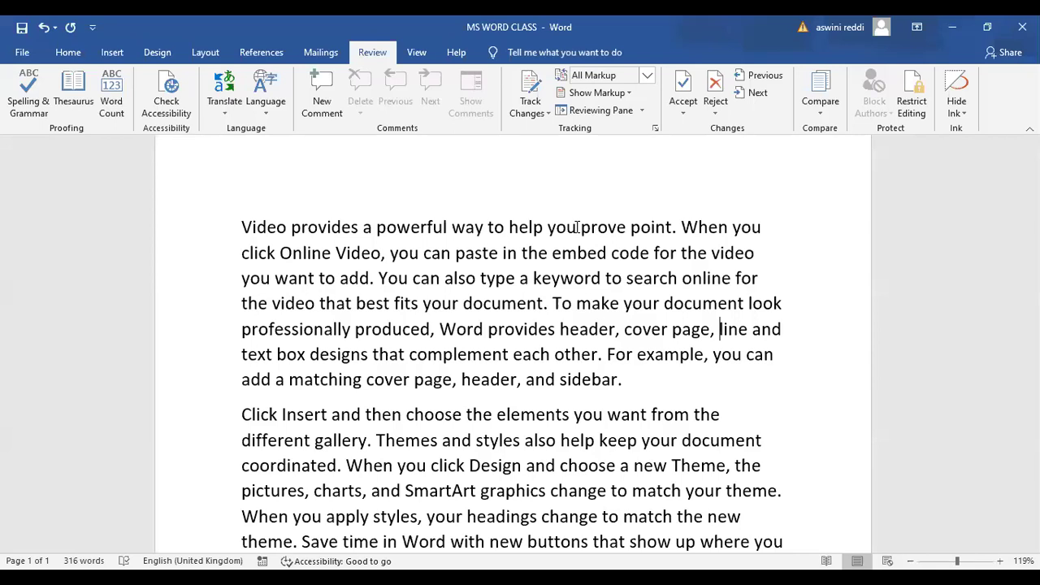
# Undo the recent edits with Ctrl+Z three times, restoring the original wording
pyautogui.hotkey('ctrl', 'z')
pyautogui.hotkey('ctrl', 'z')
pyautogui.hotkey('ctrl', 'z')
pyautogui.hotkey('ctrl', 'z')
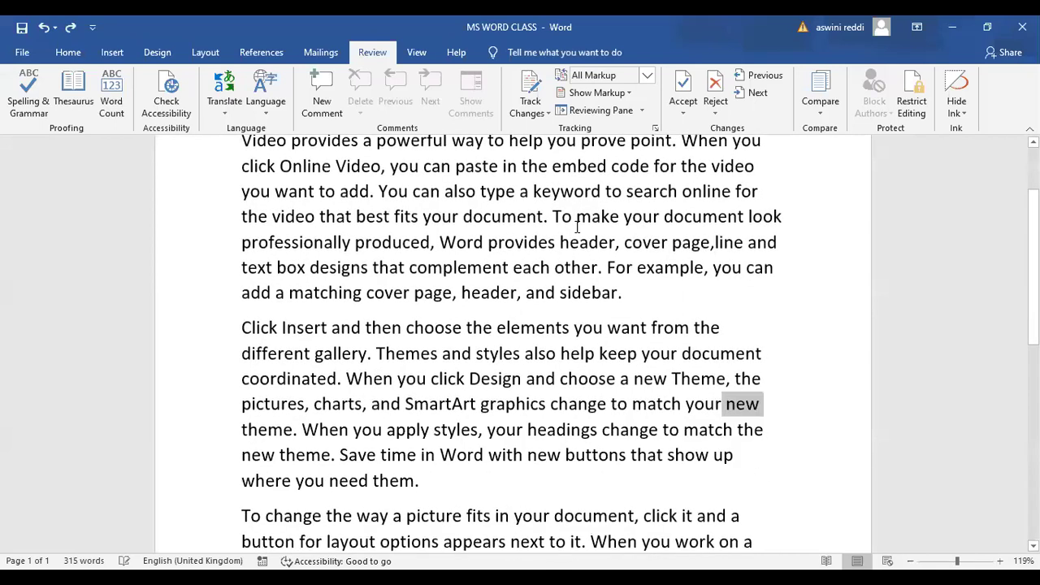
pyautogui.hotkey('ctrl', 'z')
pyautogui.hotkey('ctrl', 'z')
pyautogui.hotkey('ctrl', 'z')
pyautogui.hotkey('ctrl', 'z')
pyautogui.hotkey('ctrl', 'z')
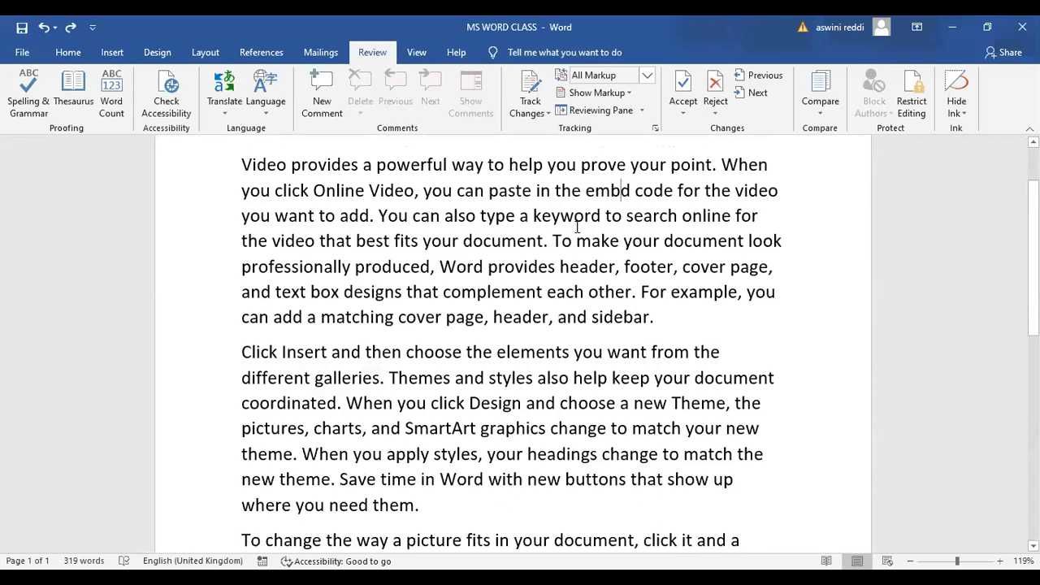
pyautogui.hotkey('ctrl', 'z')
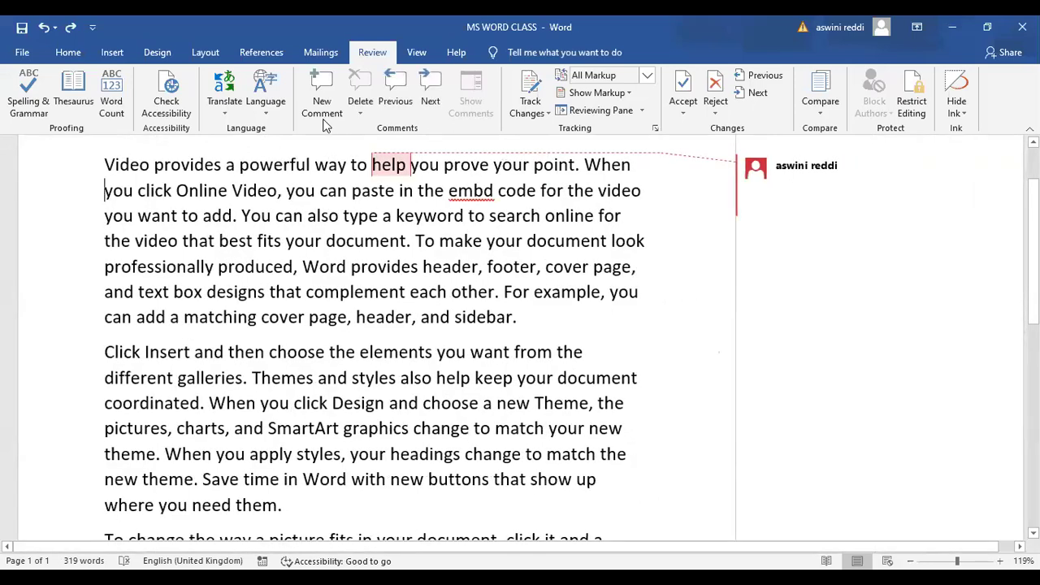
# Delete all comments in the document and insert the missing 'e' in 'embd'
pyautogui.click(363, 110)
pyautogui.click(408, 165)
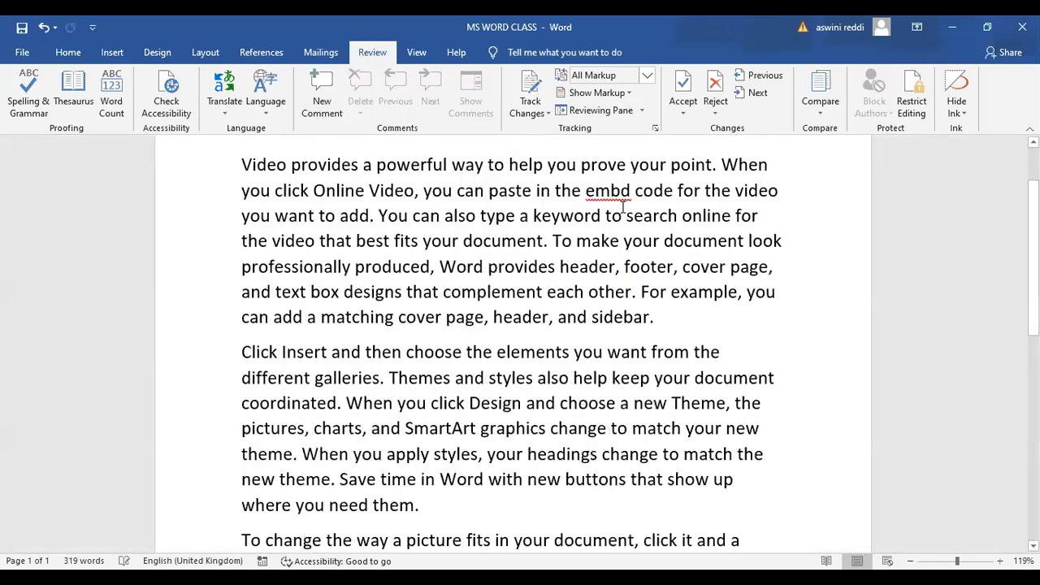
pyautogui.write('e')
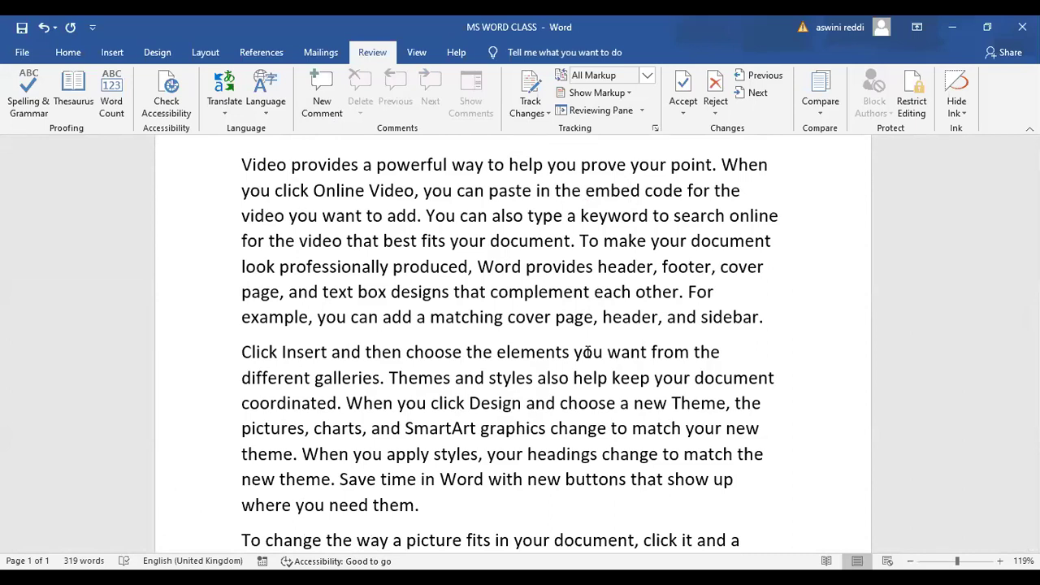
# Turn on Track Changes and delete 'you' in the first line
pyautogui.click(528, 96)
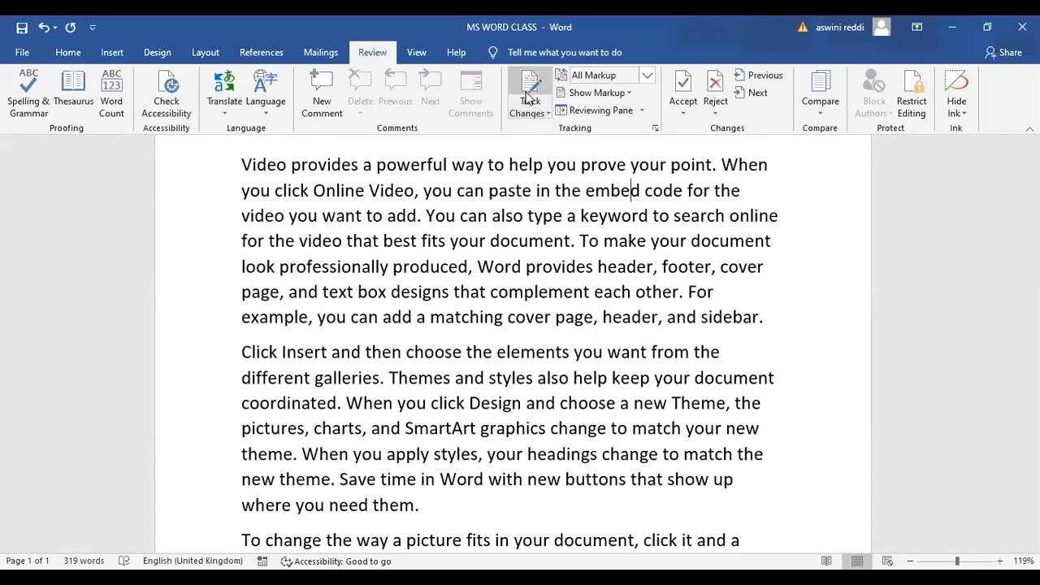
pyautogui.click(530, 99)
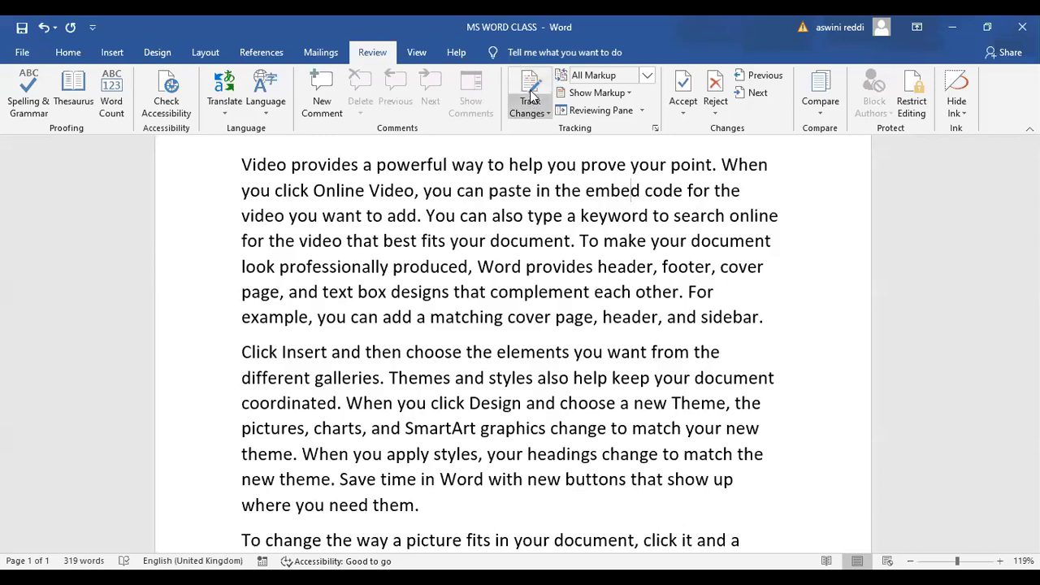
pyautogui.click(531, 99)
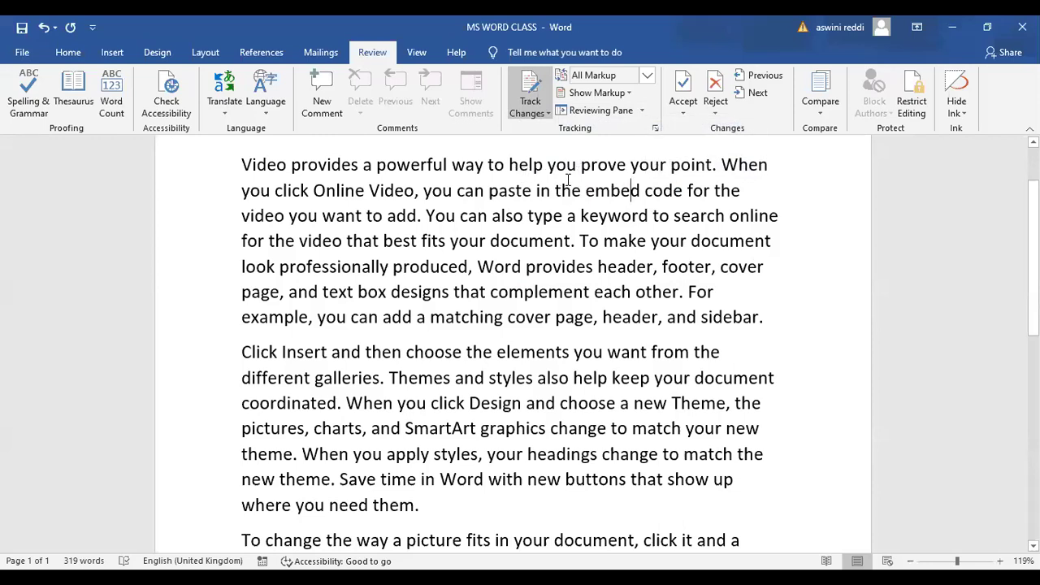
pyautogui.moveTo(575, 174)
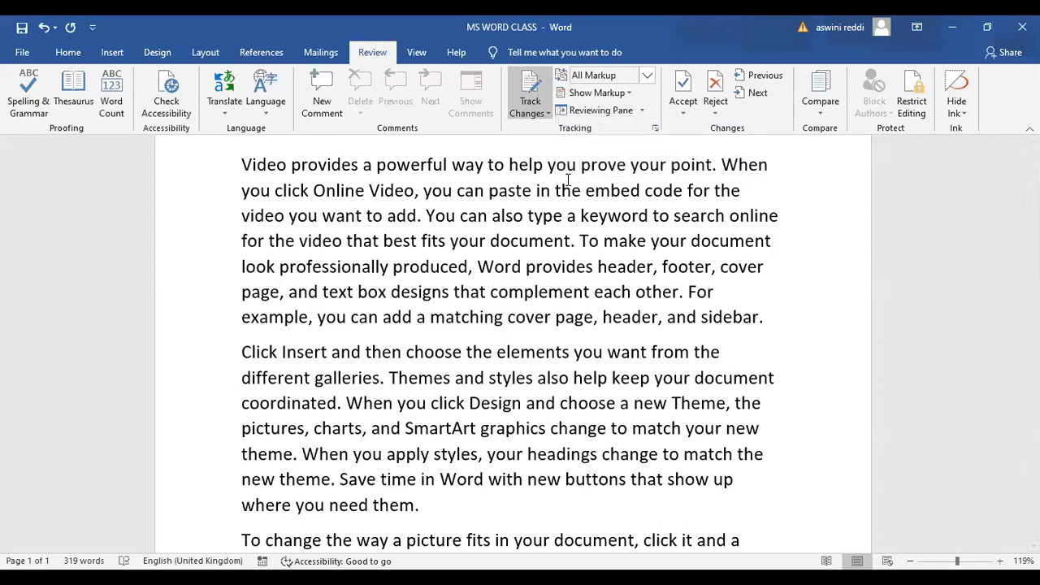
pyautogui.doubleClick(561, 166)
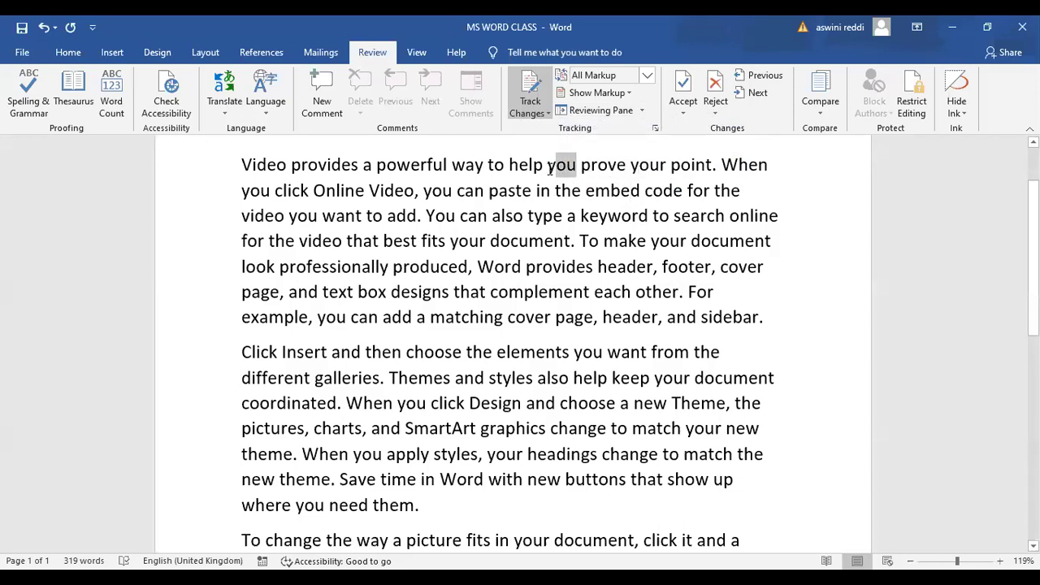
pyautogui.press('Delete')
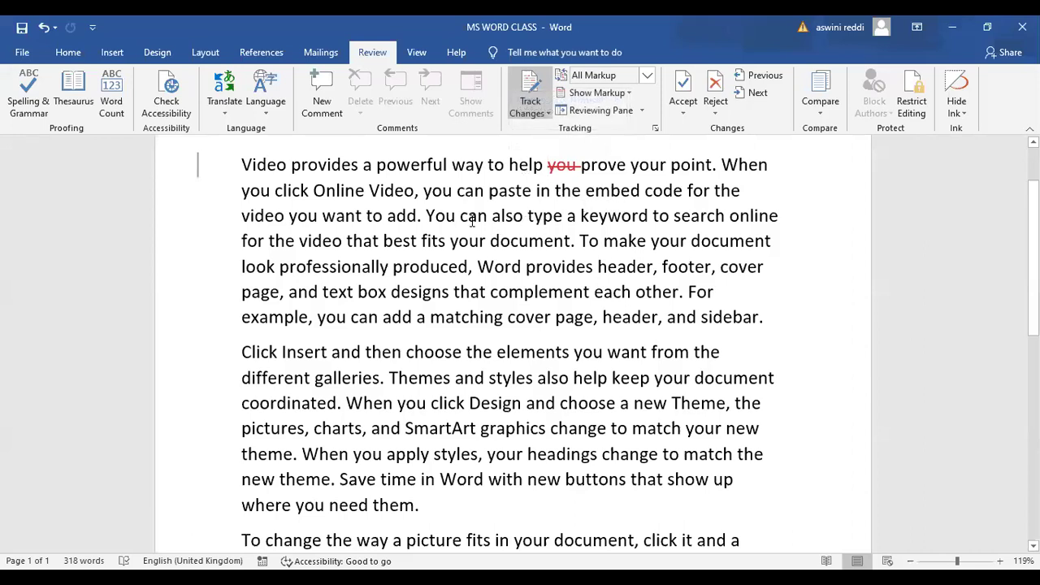
# Delete 'also' and 'produced' and insert 'line' as tracked changes
pyautogui.moveTo(523, 220); pyautogui.dragTo(494, 220)
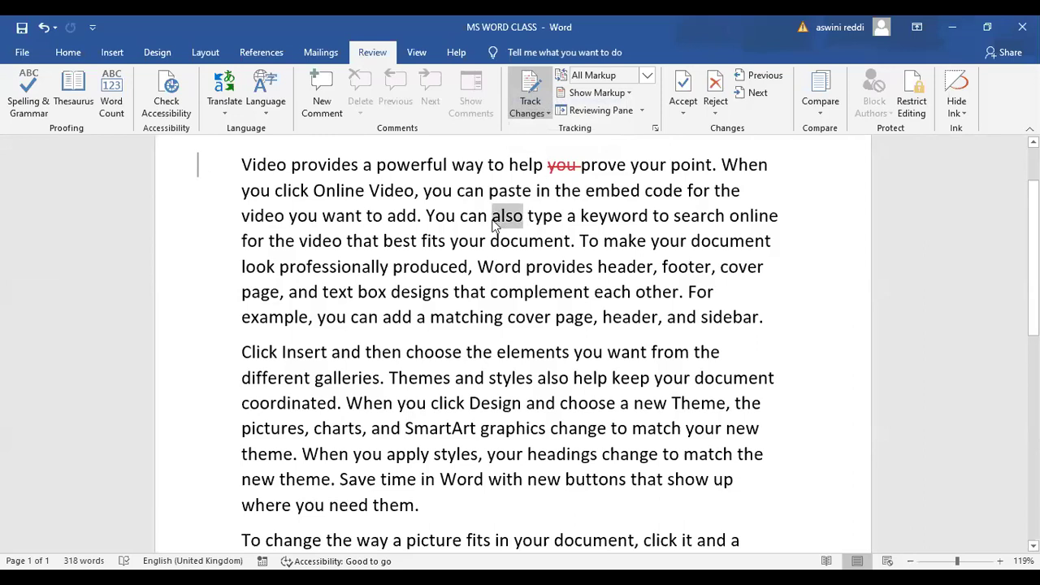
pyautogui.press('Delete')
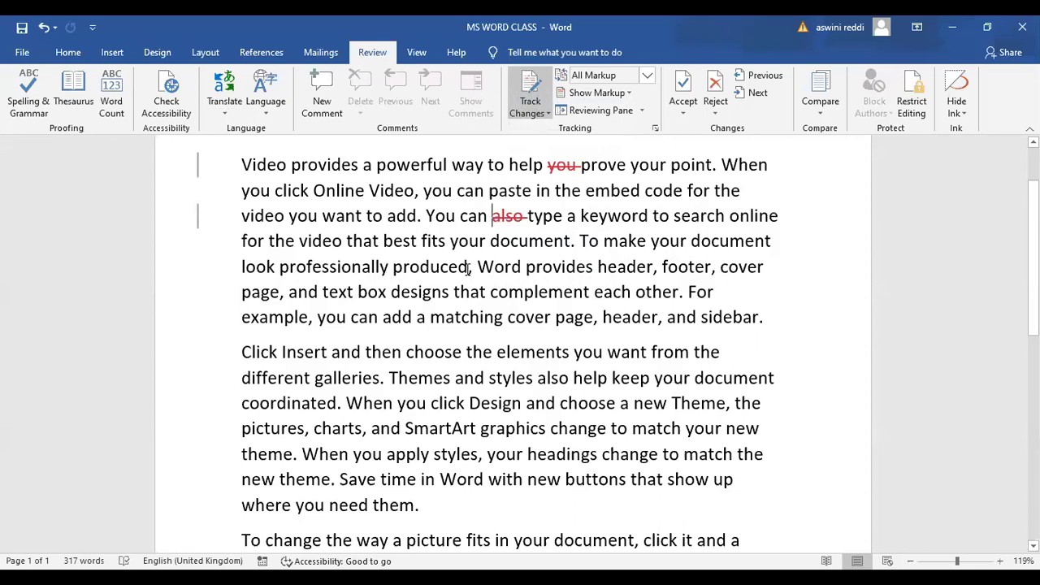
pyautogui.doubleClick(416, 268)
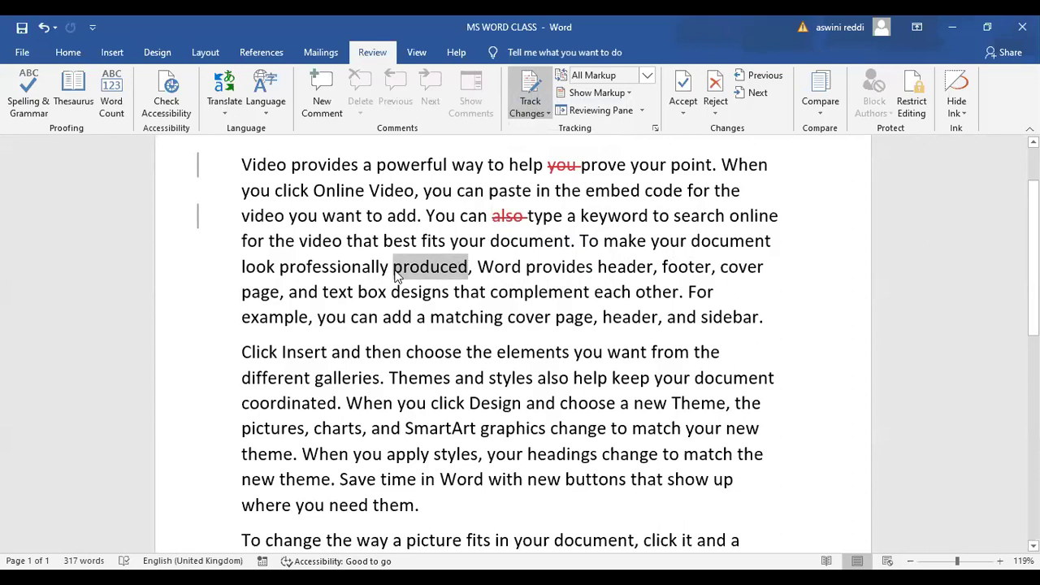
pyautogui.press('Delete')
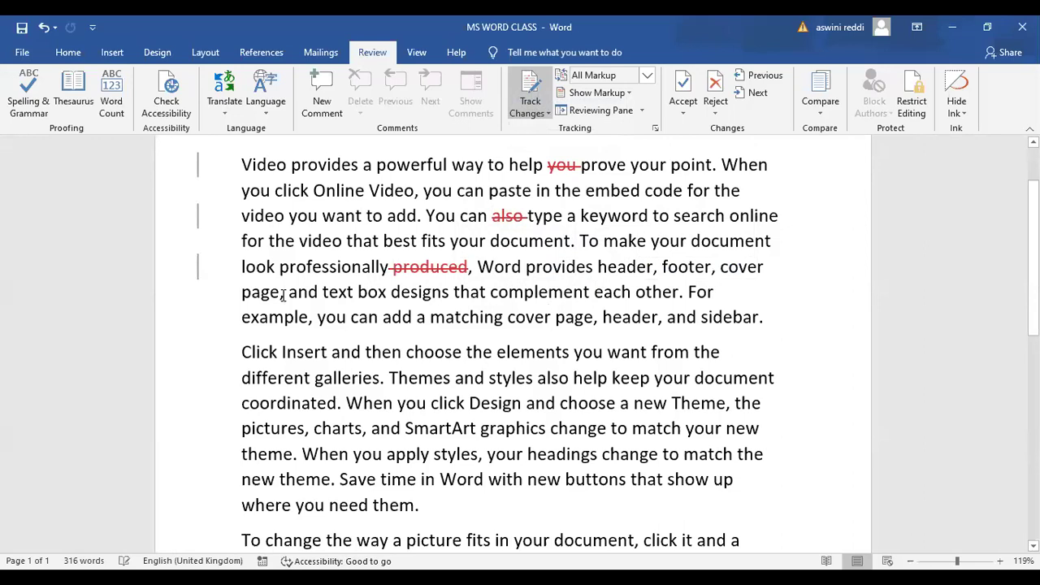
pyautogui.write('line')
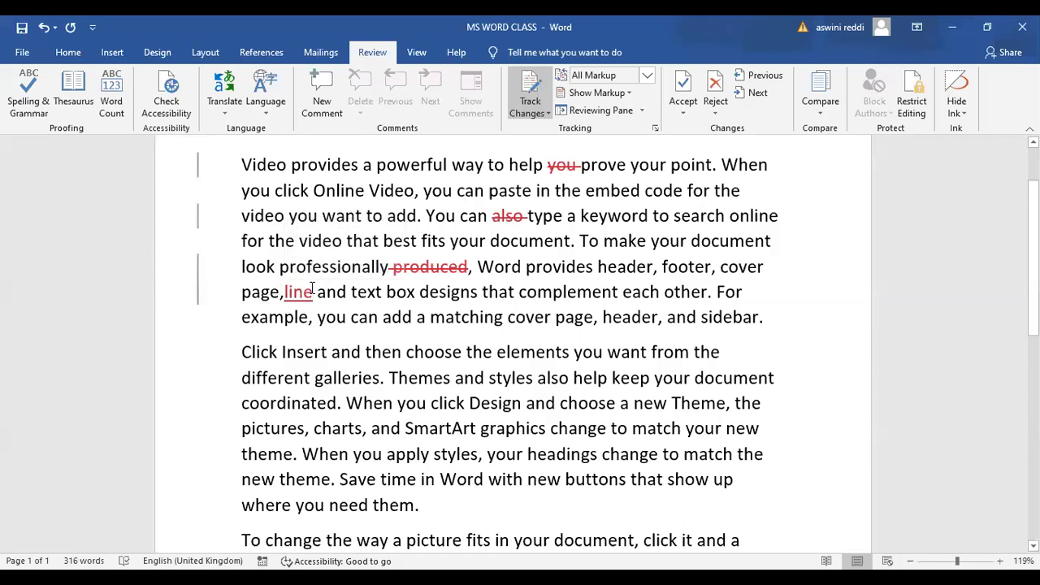
pyautogui.click(309, 292)
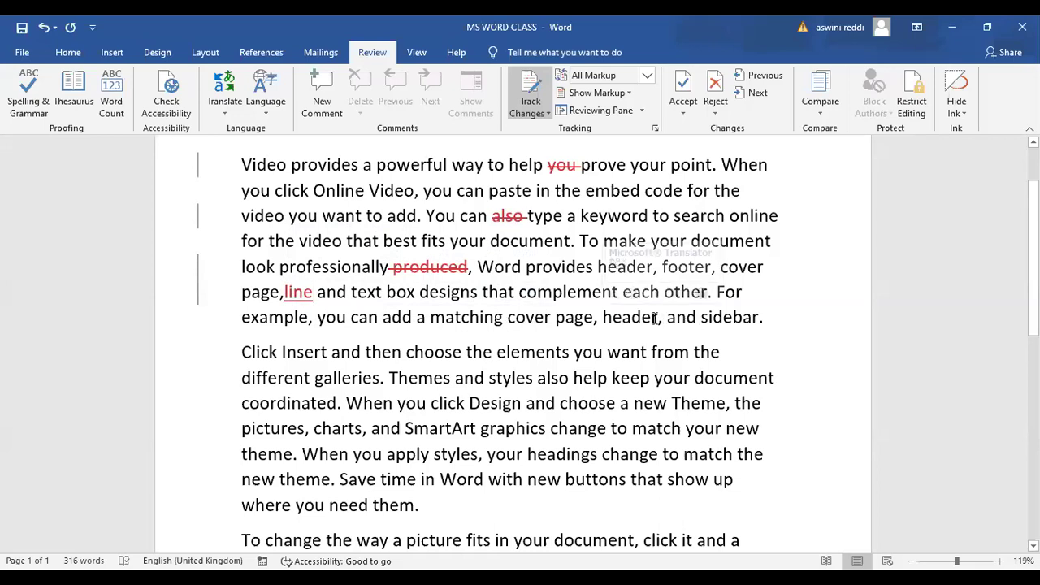
# Delete 'header' and the 'also' in 'styles also help' as tracked changes
pyautogui.moveTo(657, 318); pyautogui.dragTo(599, 317)
pyautogui.press('Delete')
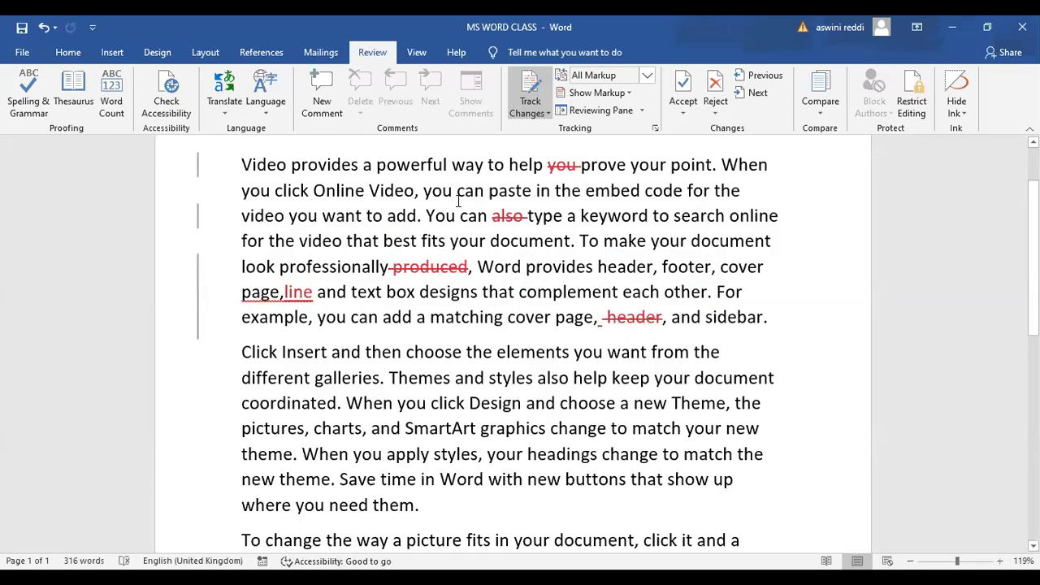
pyautogui.click(284, 291)
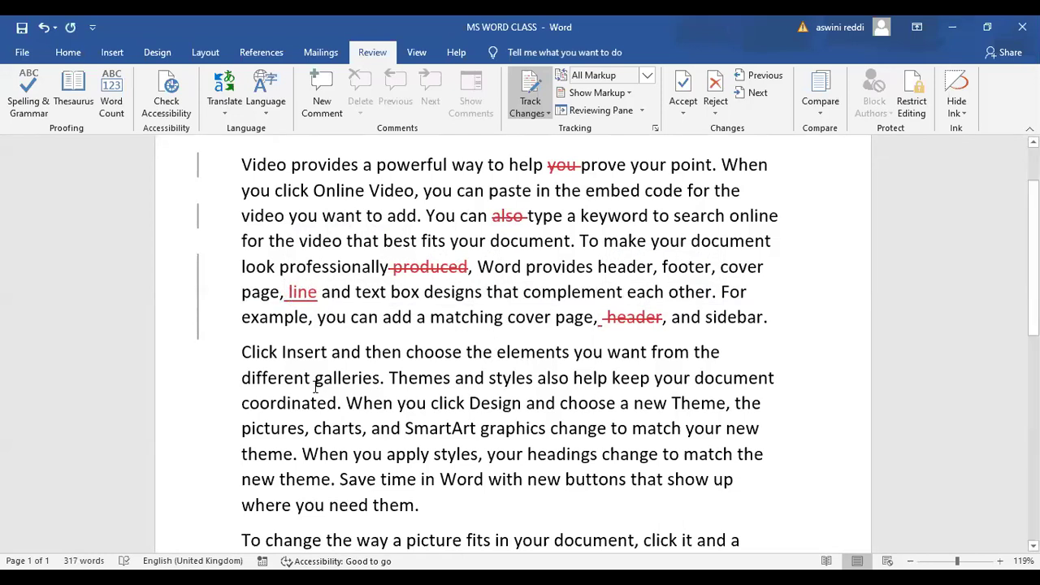
pyautogui.doubleClick(537, 381)
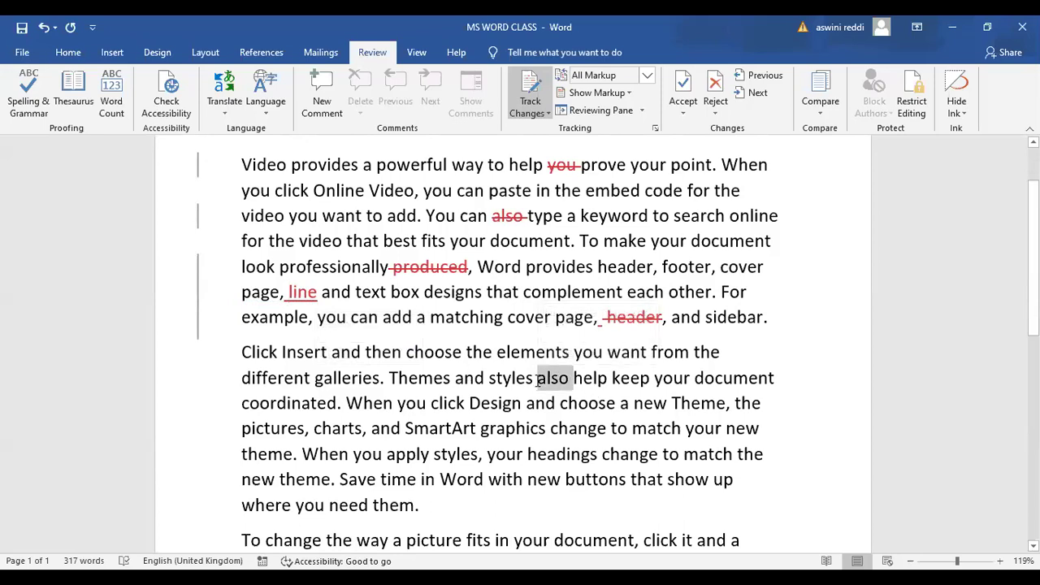
pyautogui.press('Delete')
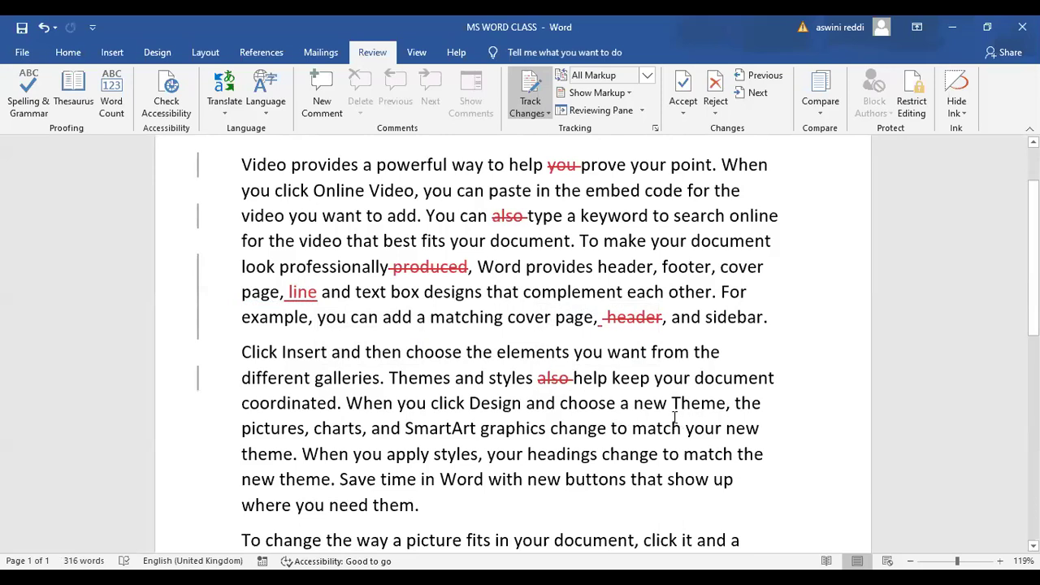
# Change 'Theme' to 'Themes' and delete 'to match' as tracked changes
pyautogui.click(727, 403)
pyautogui.write('s')
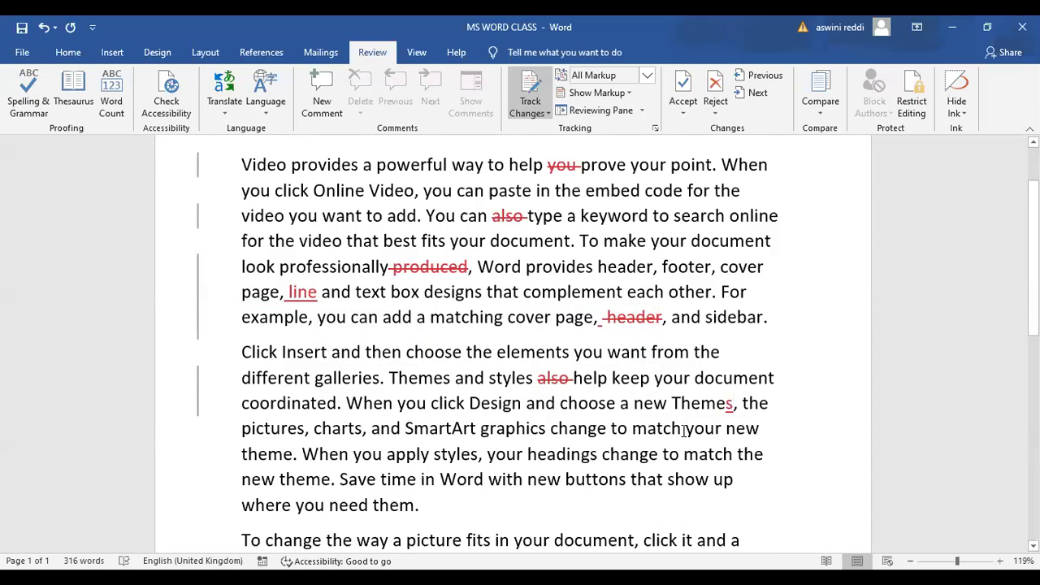
pyautogui.moveTo(685, 431); pyautogui.dragTo(612, 431)
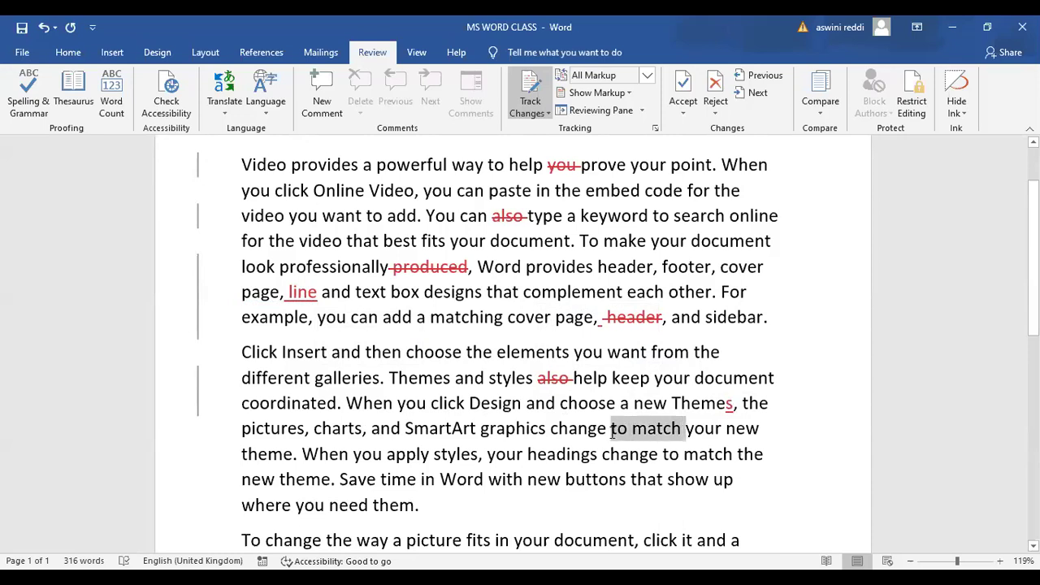
pyautogui.press('Delete')
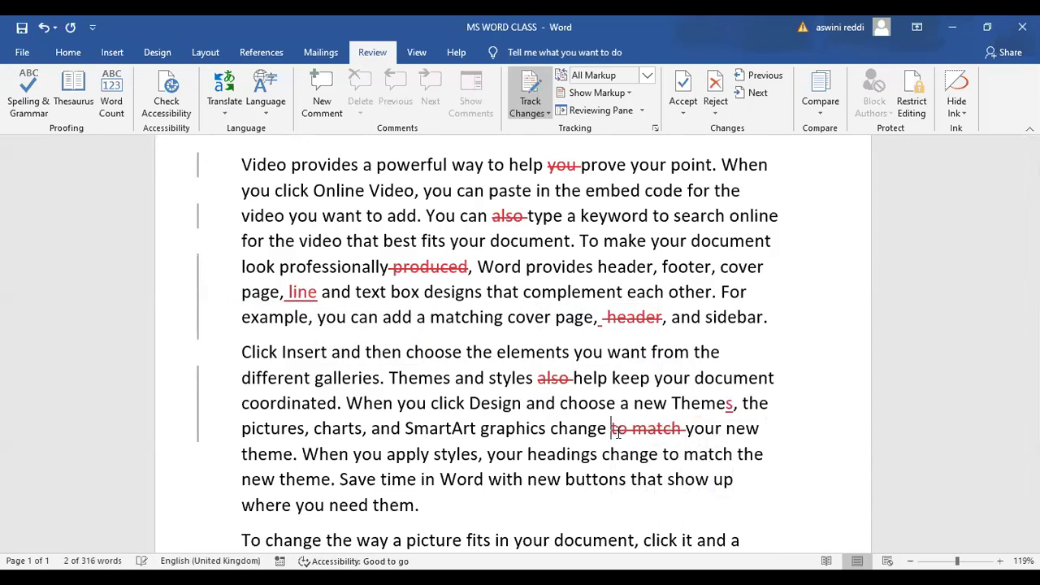
pyautogui.scroll(2, 693, 259)
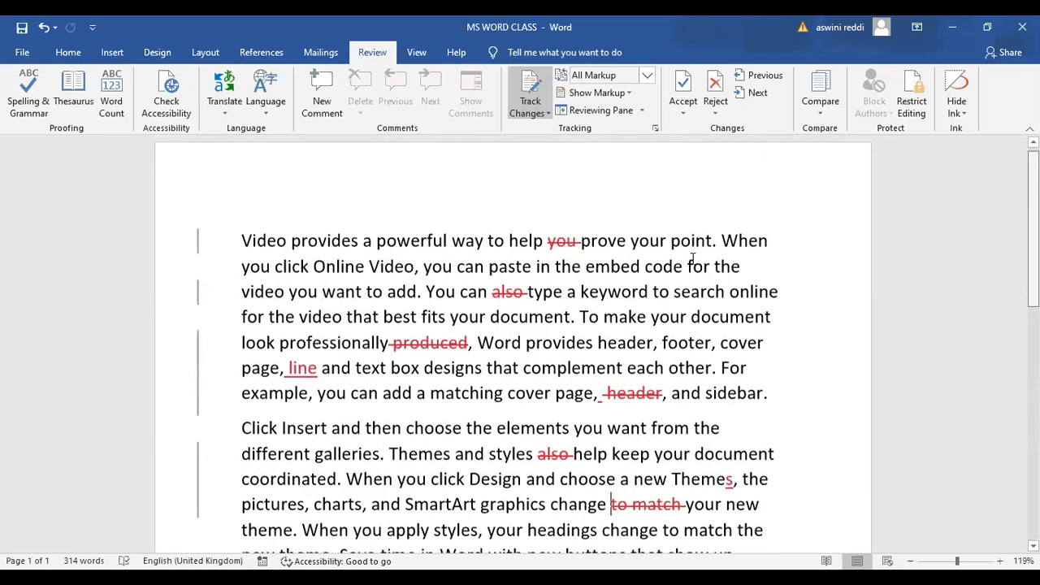
pyautogui.scroll(-1, 692, 259)
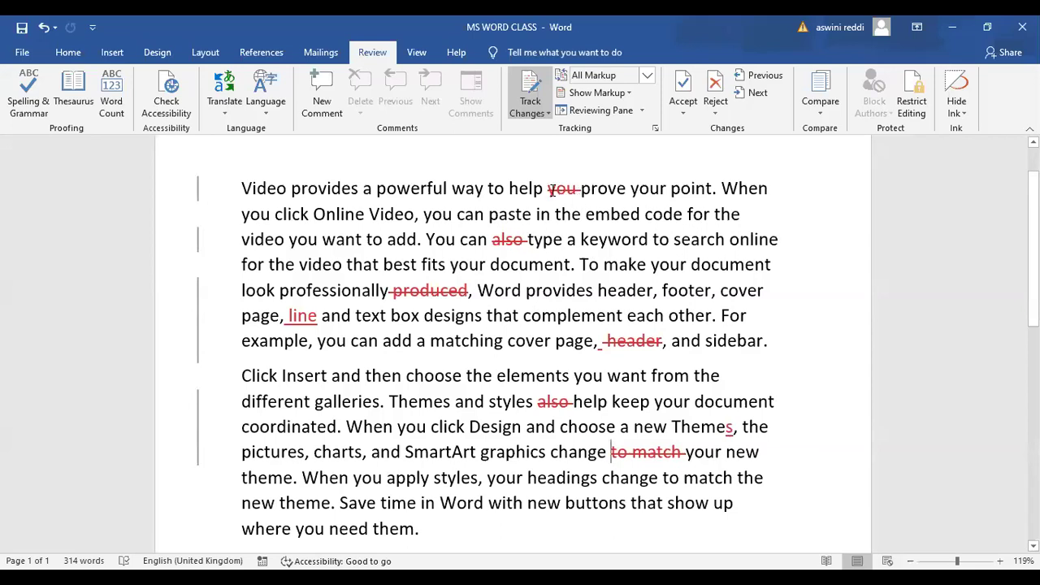
pyautogui.moveTo(560, 191)
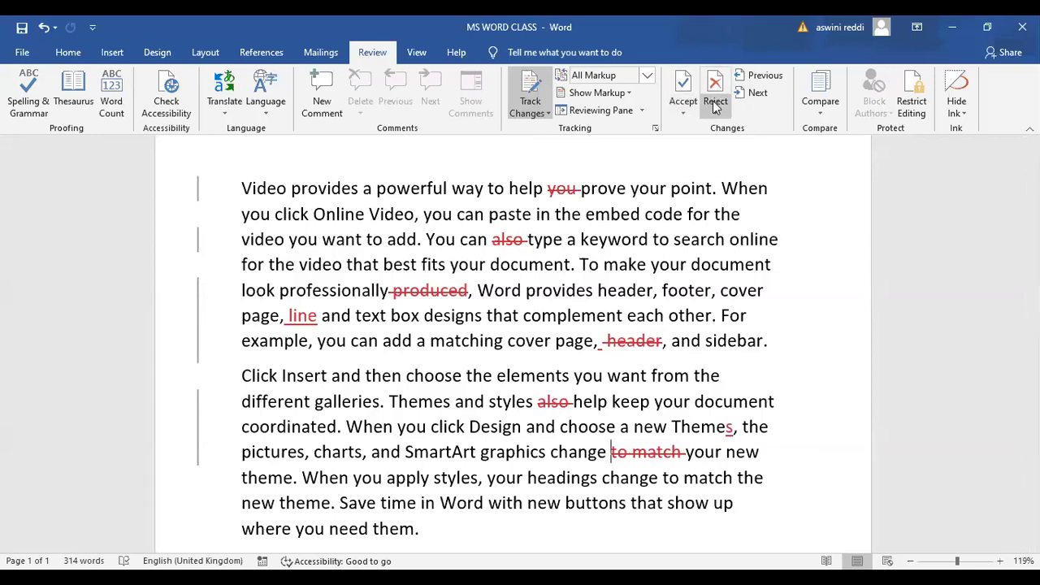
pyautogui.click(755, 77)
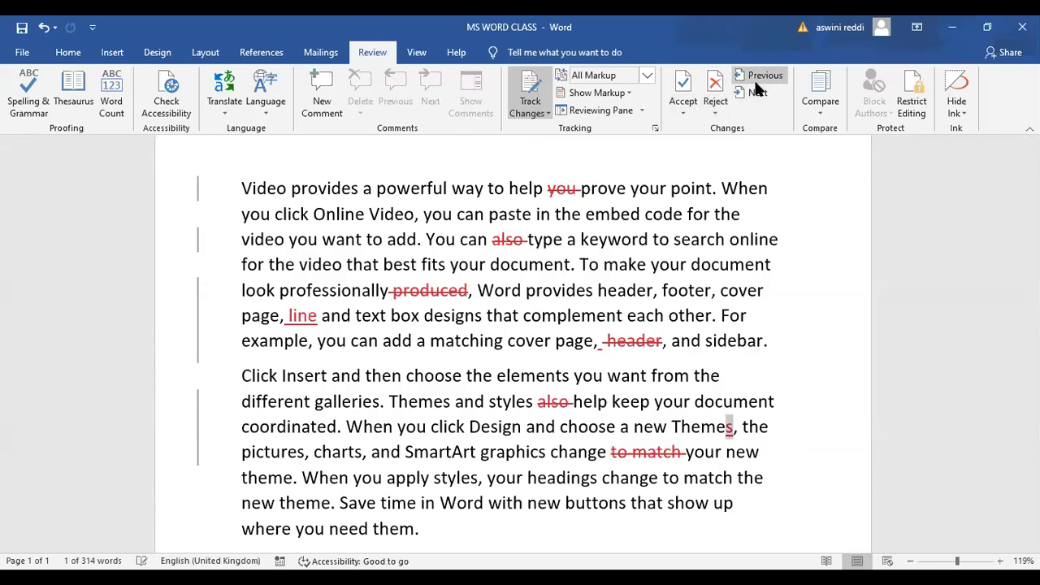
pyautogui.click(755, 77)
pyautogui.click(755, 77)
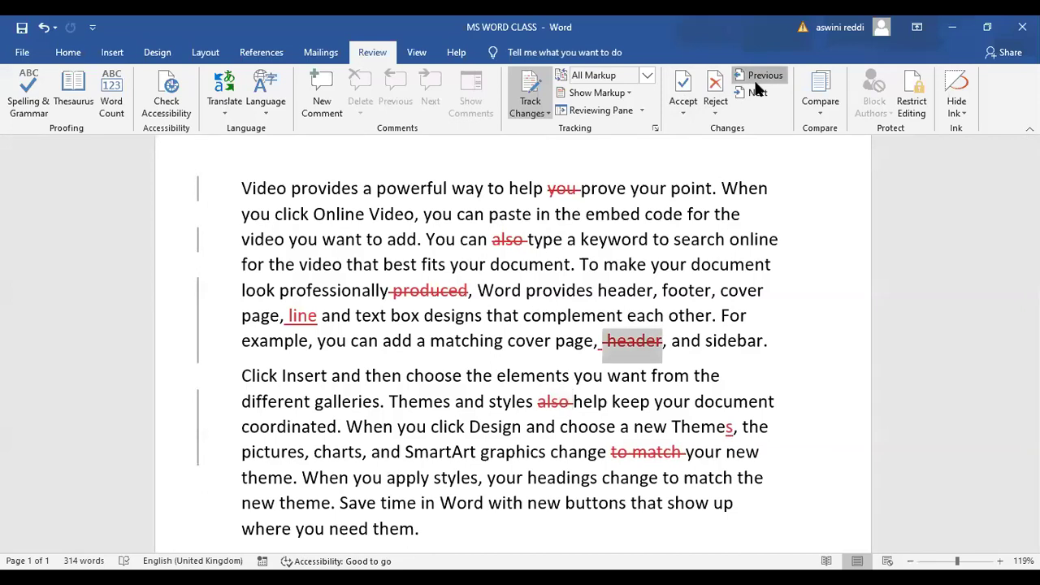
pyautogui.click(755, 82)
pyautogui.click(755, 82)
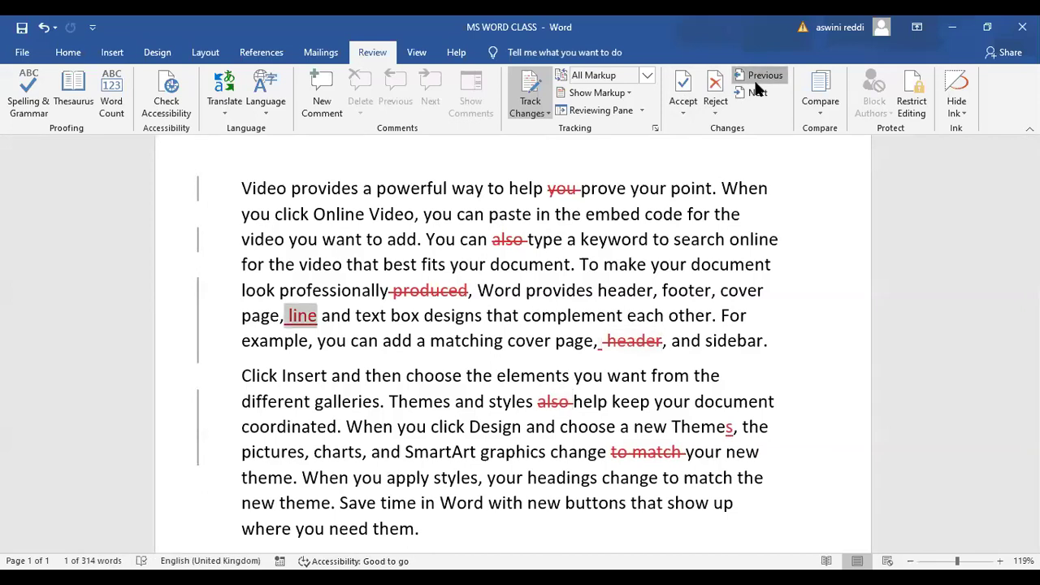
pyautogui.click(755, 82)
pyautogui.click(755, 82)
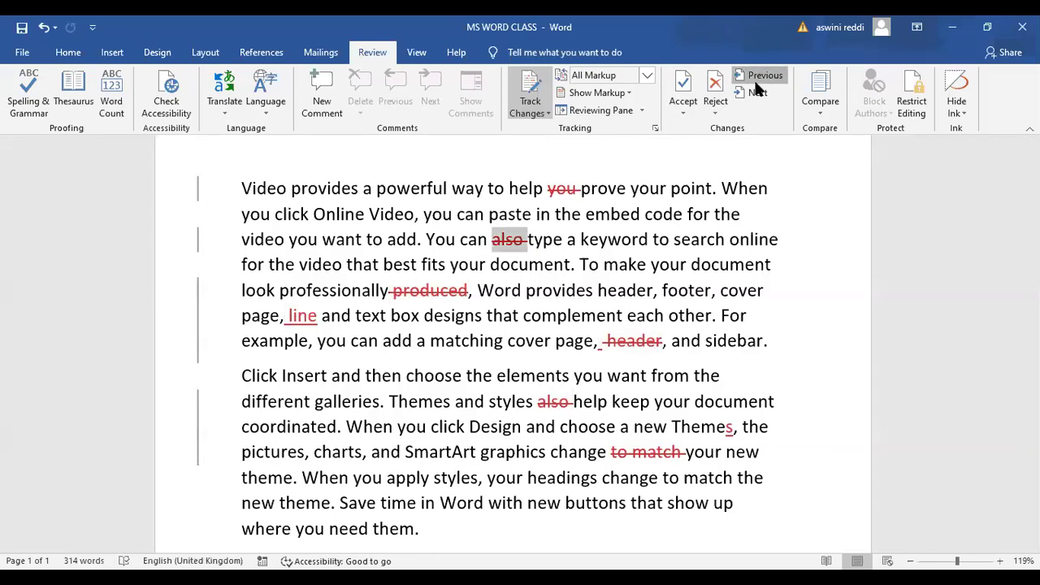
pyautogui.click(755, 82)
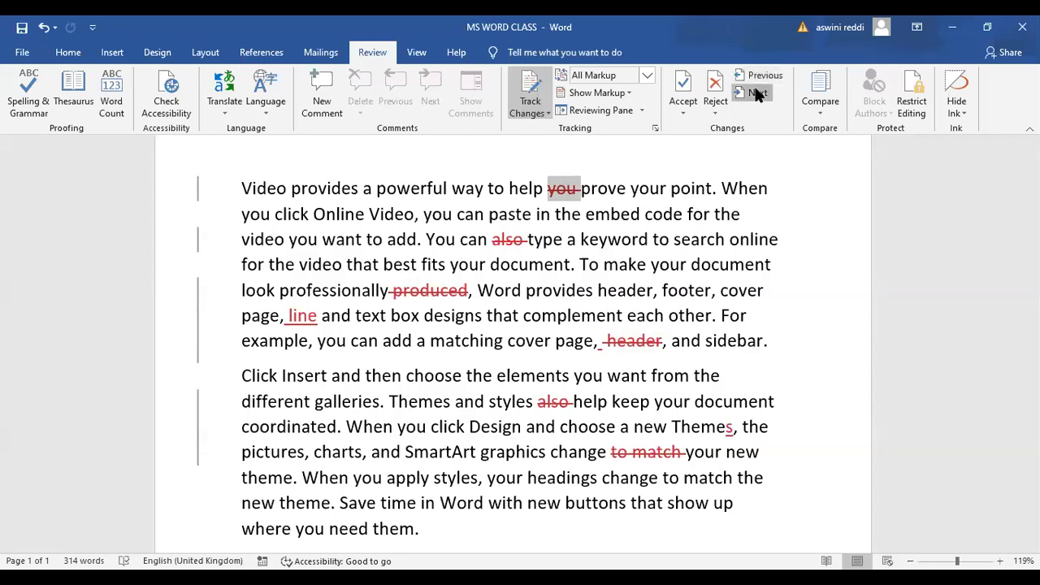
pyautogui.click(756, 90)
pyautogui.click(755, 75)
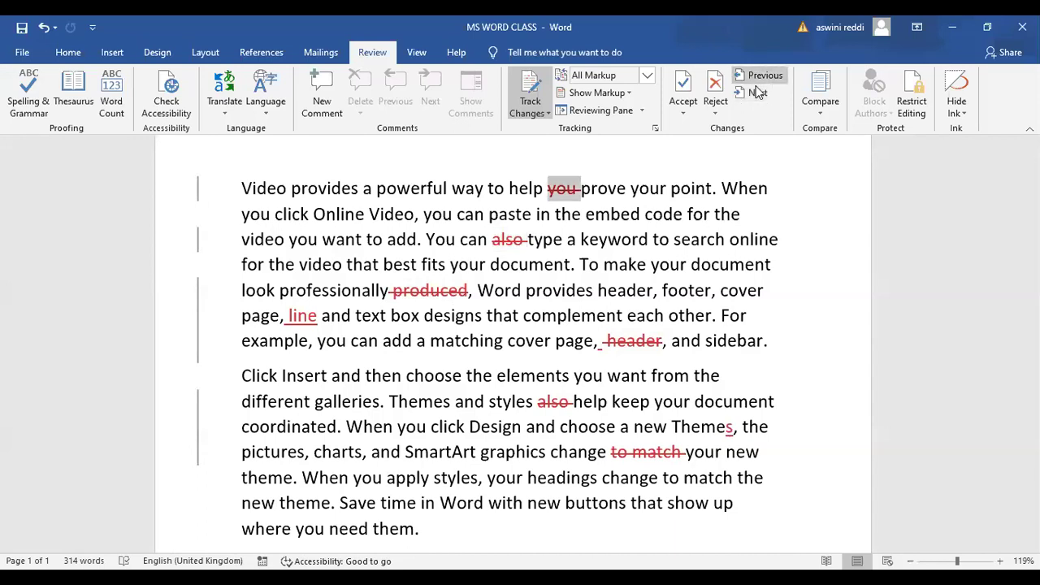
pyautogui.click(755, 91)
pyautogui.click(756, 94)
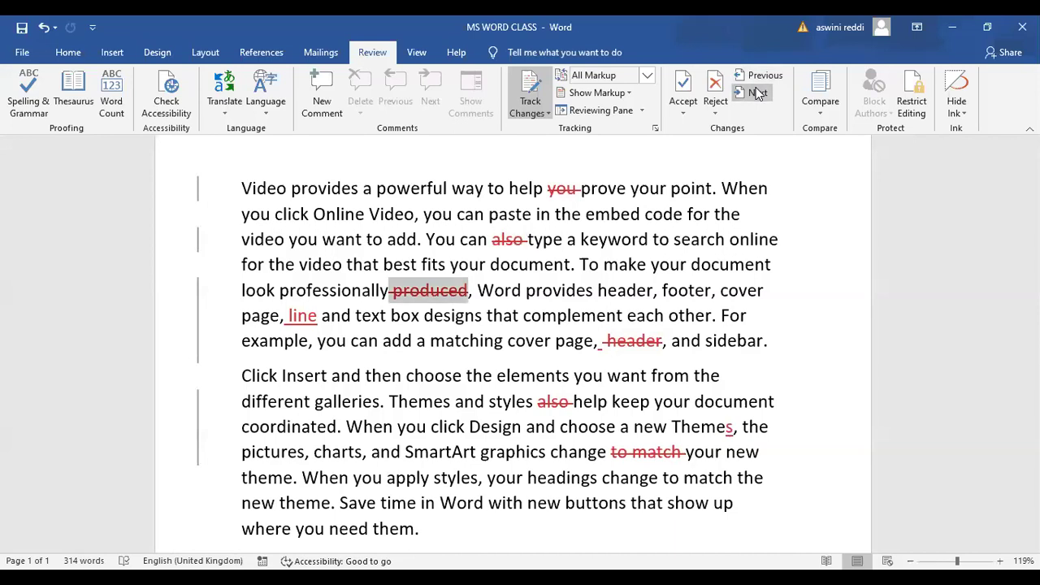
pyautogui.click(756, 94)
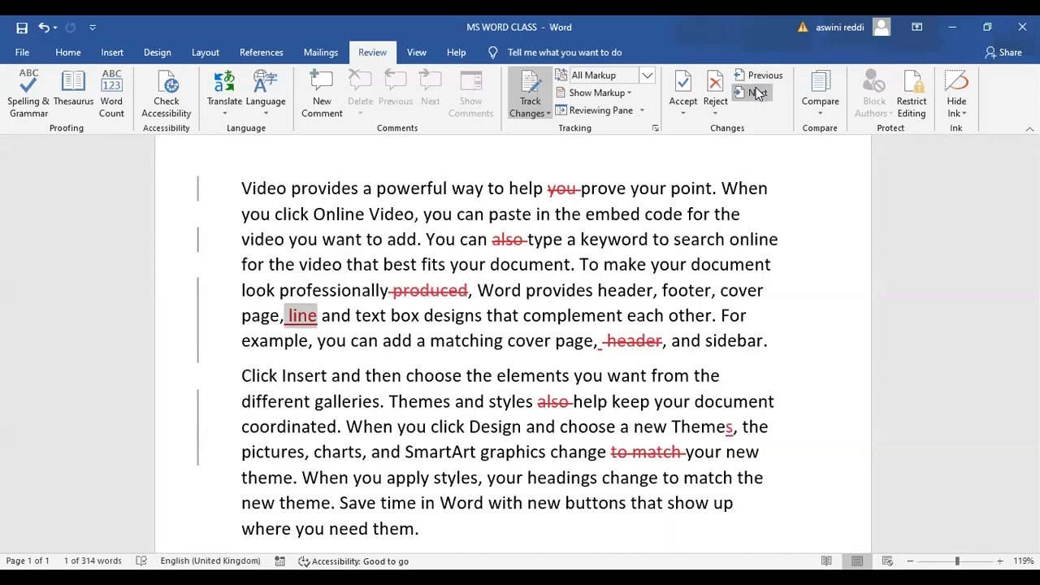
pyautogui.click(756, 93)
pyautogui.click(755, 94)
pyautogui.click(756, 93)
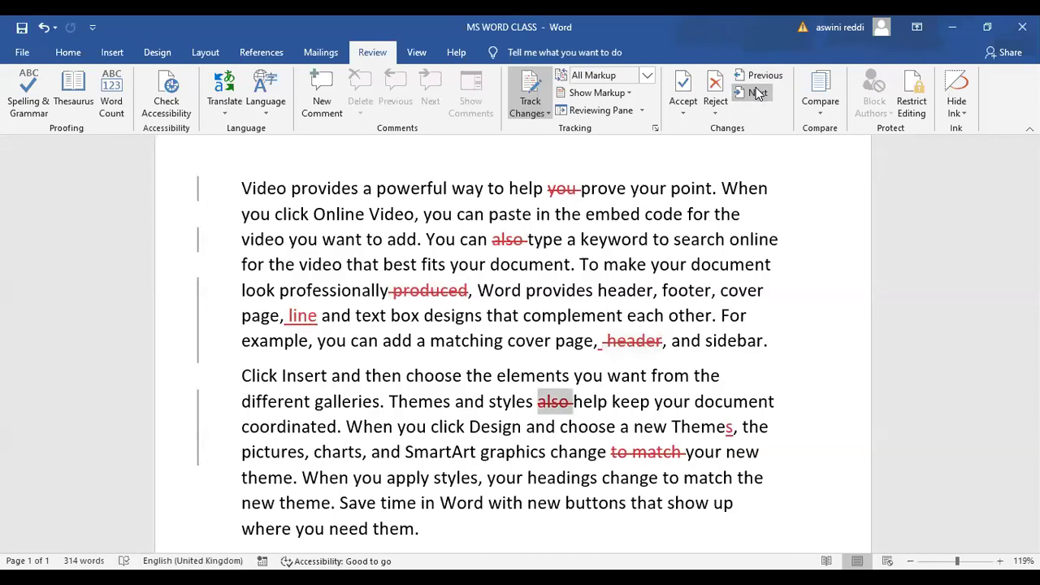
pyautogui.click(758, 81)
pyautogui.click(757, 81)
pyautogui.click(757, 81)
pyautogui.click(757, 82)
pyautogui.click(757, 81)
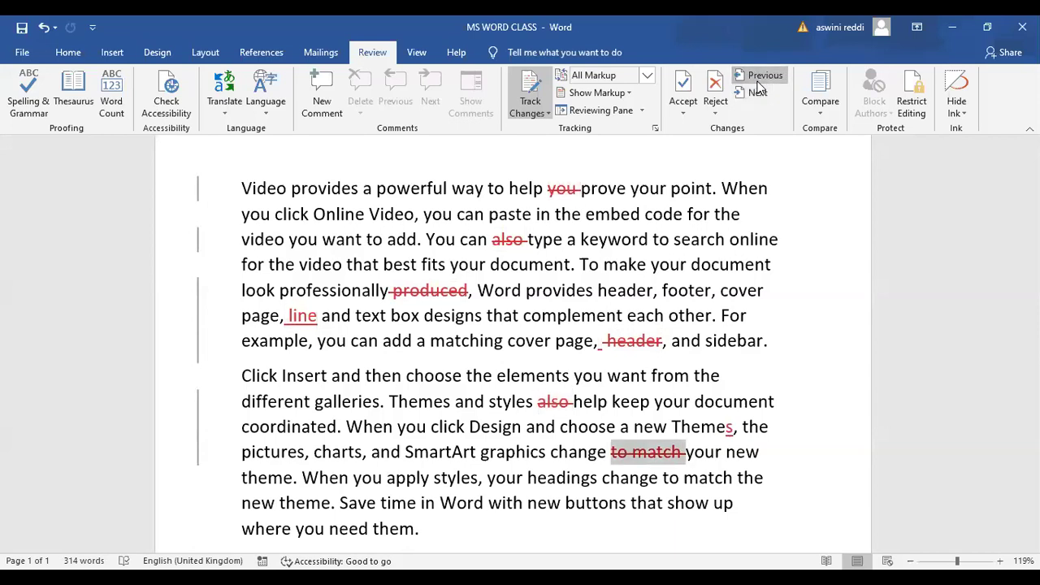
pyautogui.click(757, 81)
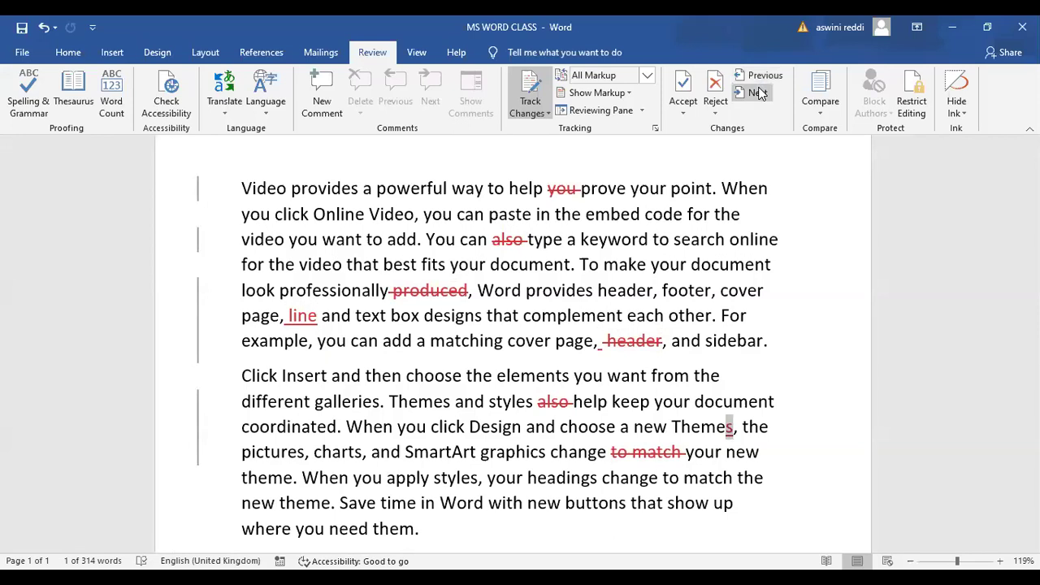
pyautogui.click(758, 92)
pyautogui.click(758, 93)
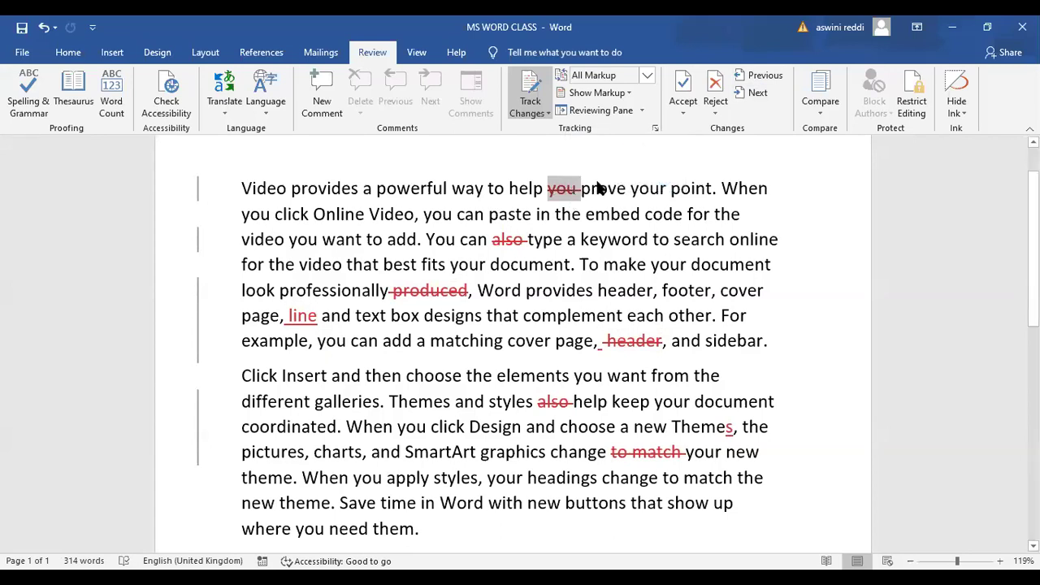
# Accept the tracked deletion of 'you' and reject the tracked deletion of 'also'
pyautogui.click(683, 95)
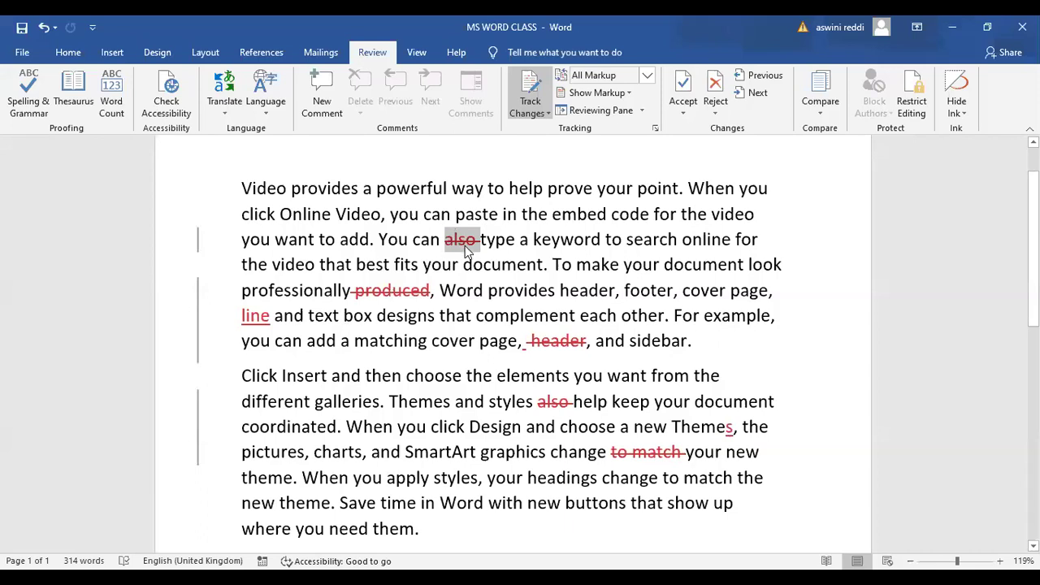
pyautogui.moveTo(467, 254)
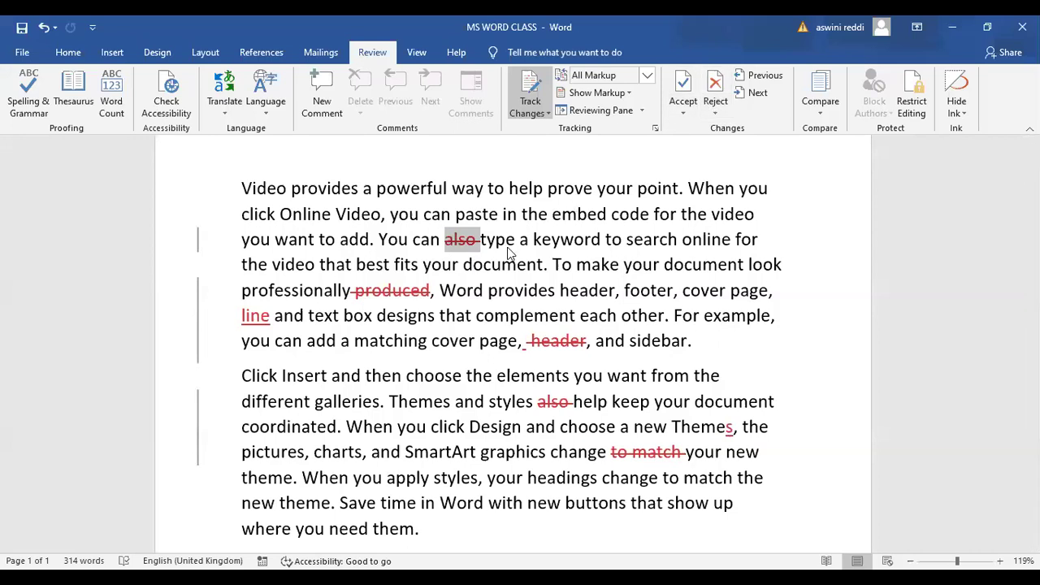
pyautogui.click(713, 91)
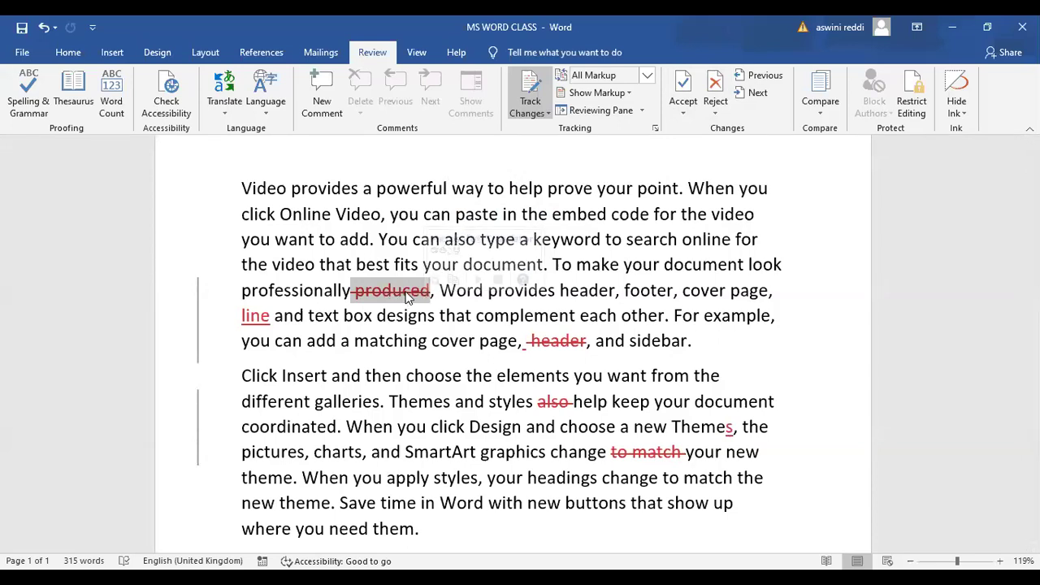
# Restore 'produced' and 'header' and keep the inserted 'line'
pyautogui.click(710, 105)
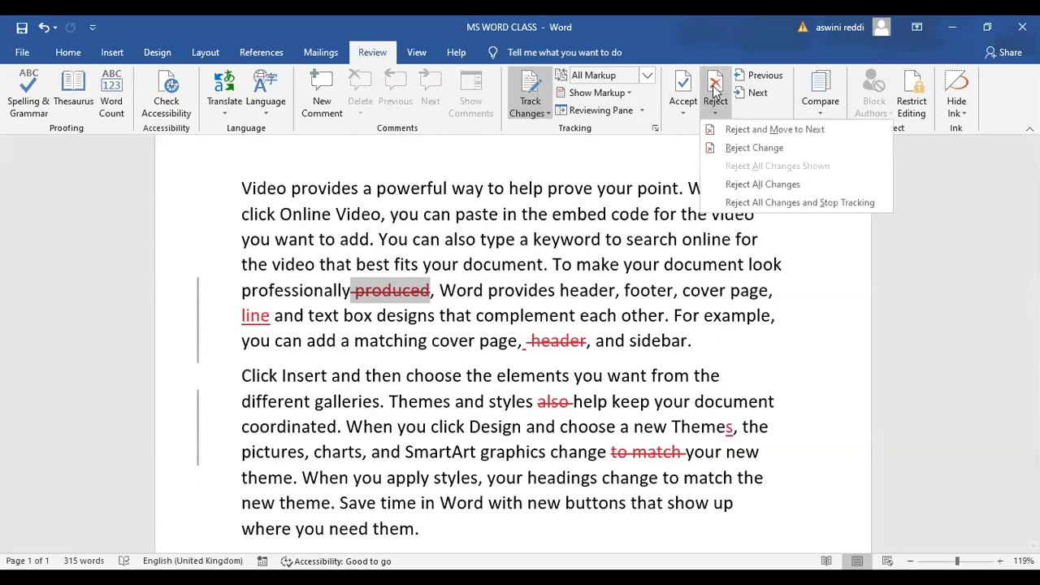
pyautogui.click(764, 129)
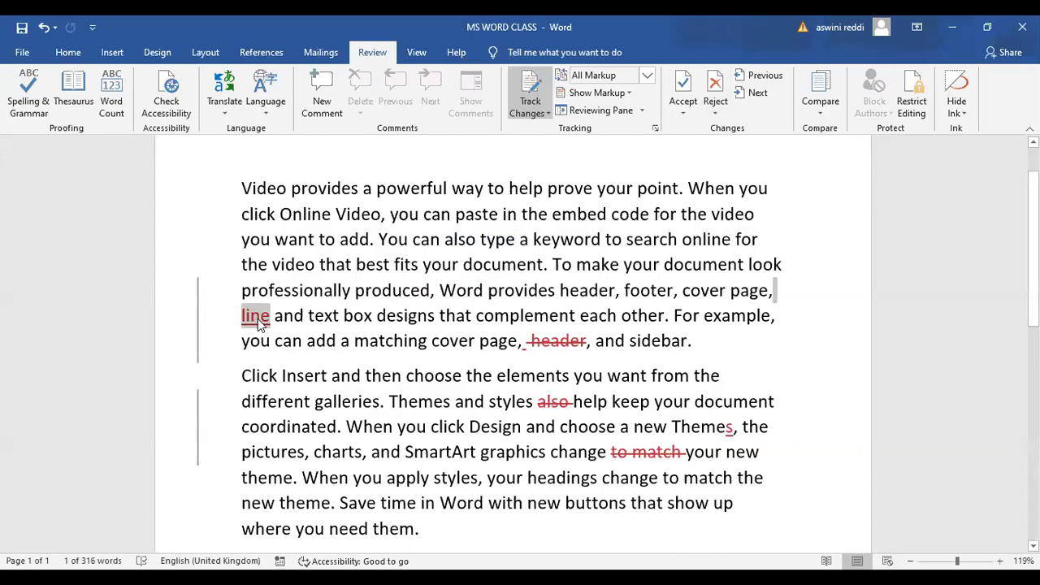
pyautogui.click(683, 97)
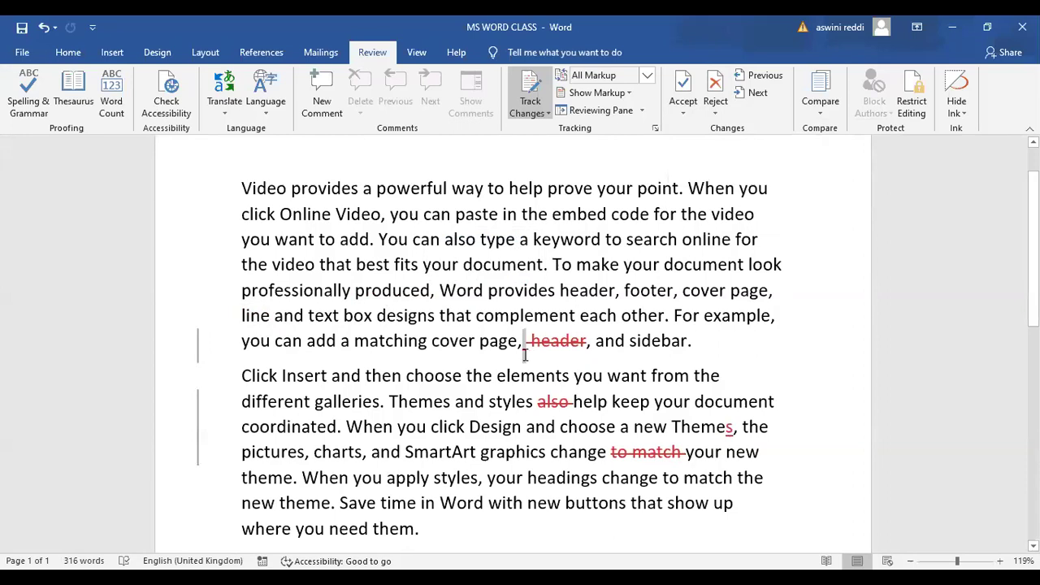
pyautogui.click(712, 92)
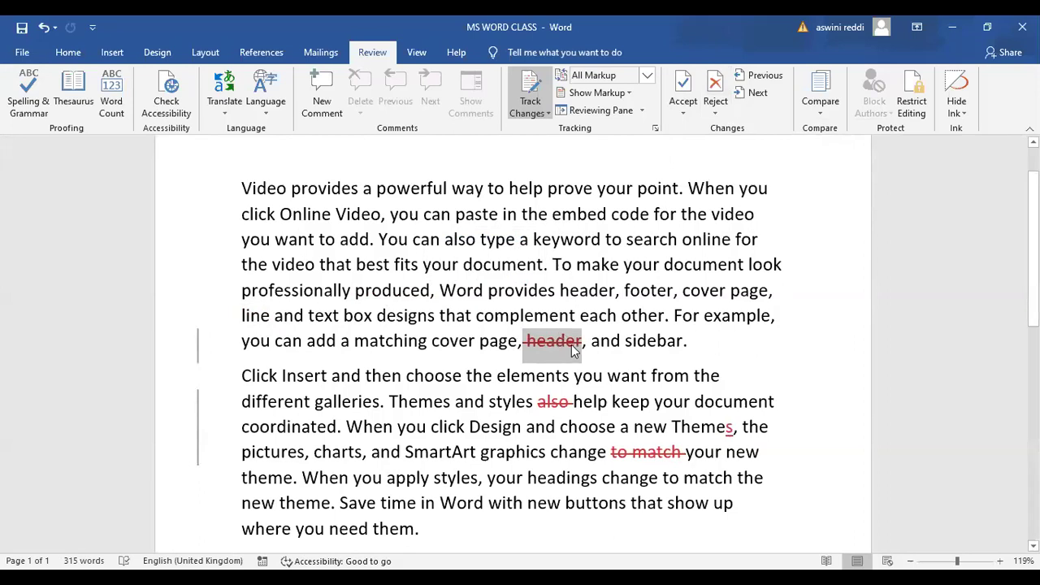
pyautogui.click(713, 103)
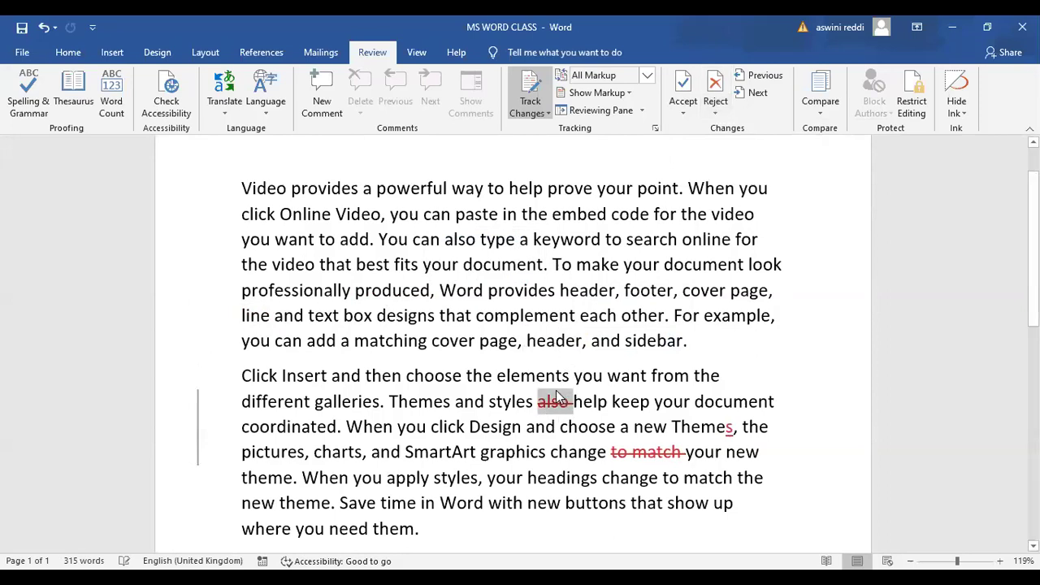
# Accept the deletions of the second 'also' and 'to match' and the added 's' in 'Themes'
pyautogui.moveTo(560, 410)
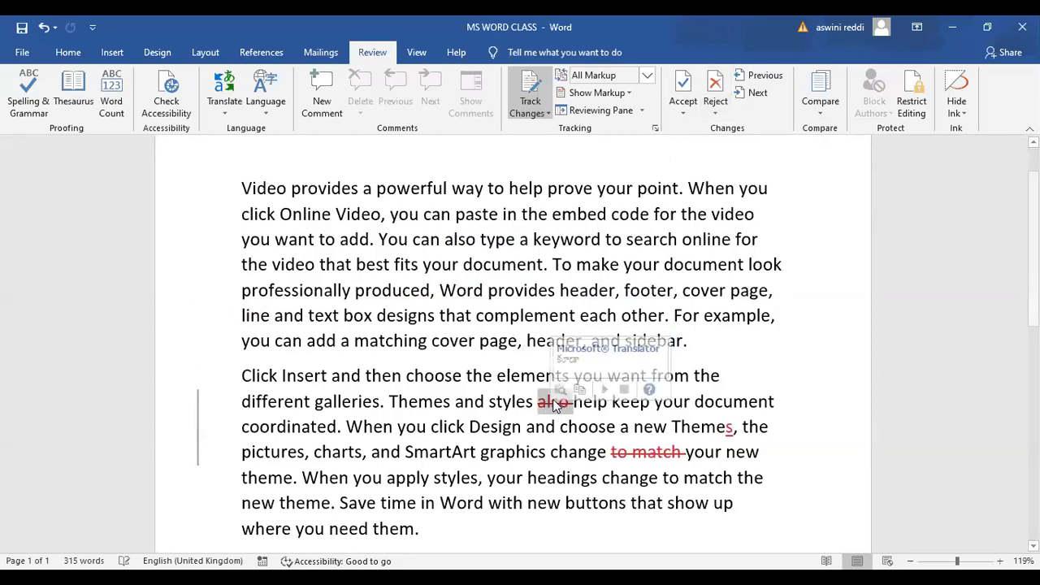
pyautogui.click(683, 89)
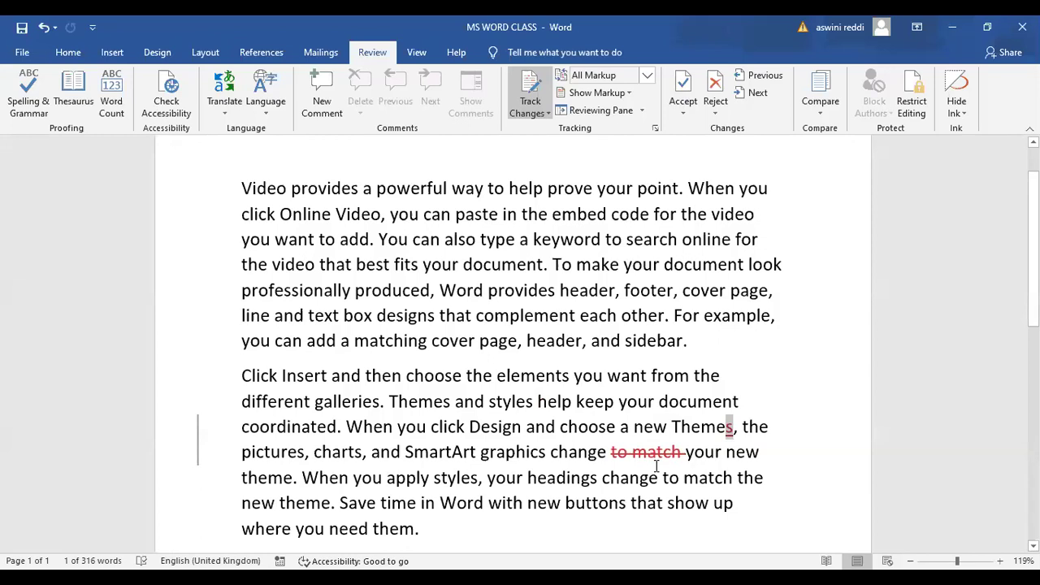
pyautogui.moveTo(645, 445)
pyautogui.click(681, 96)
pyautogui.click(681, 96)
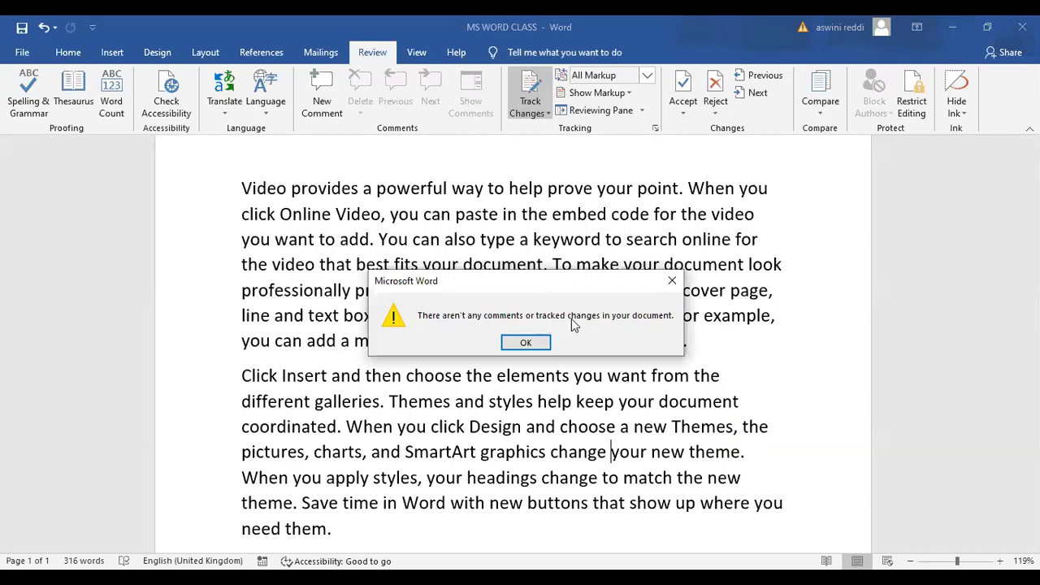
# Dismiss the 'There aren't any comments or tracked changes' message with OK
pyautogui.click(532, 344)
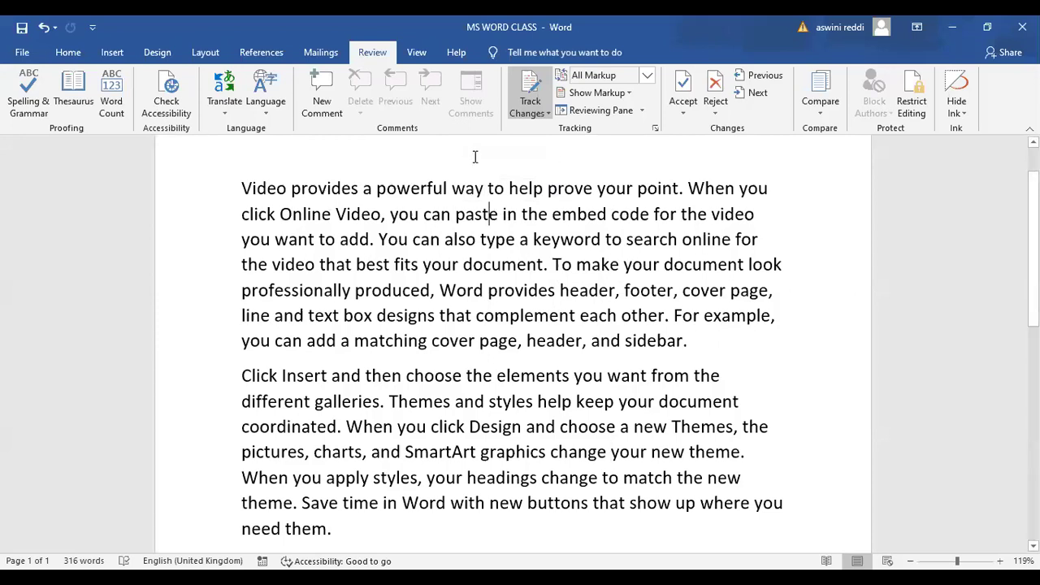
pyautogui.click(527, 113)
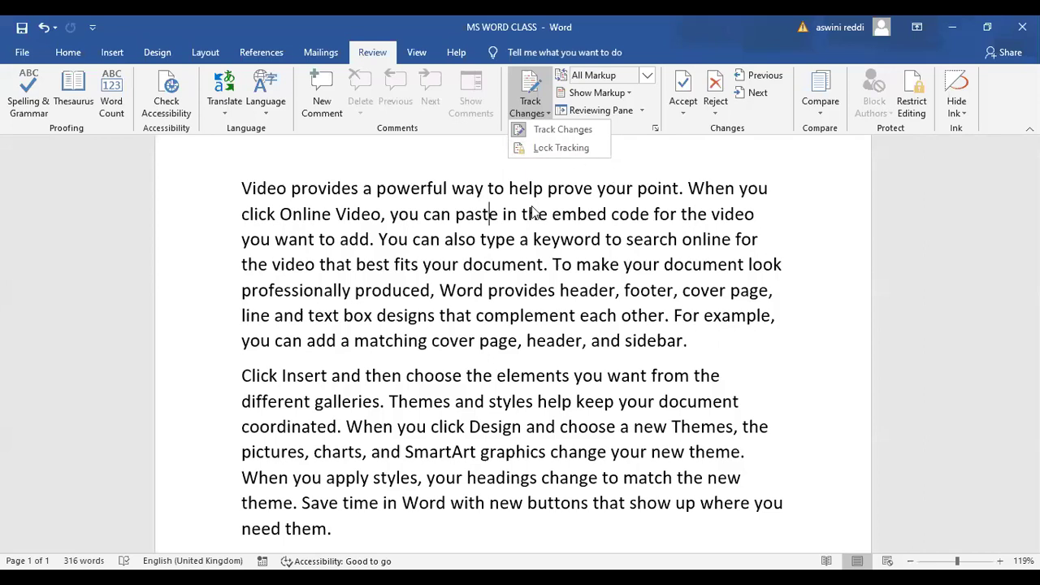
pyautogui.press('Escape')
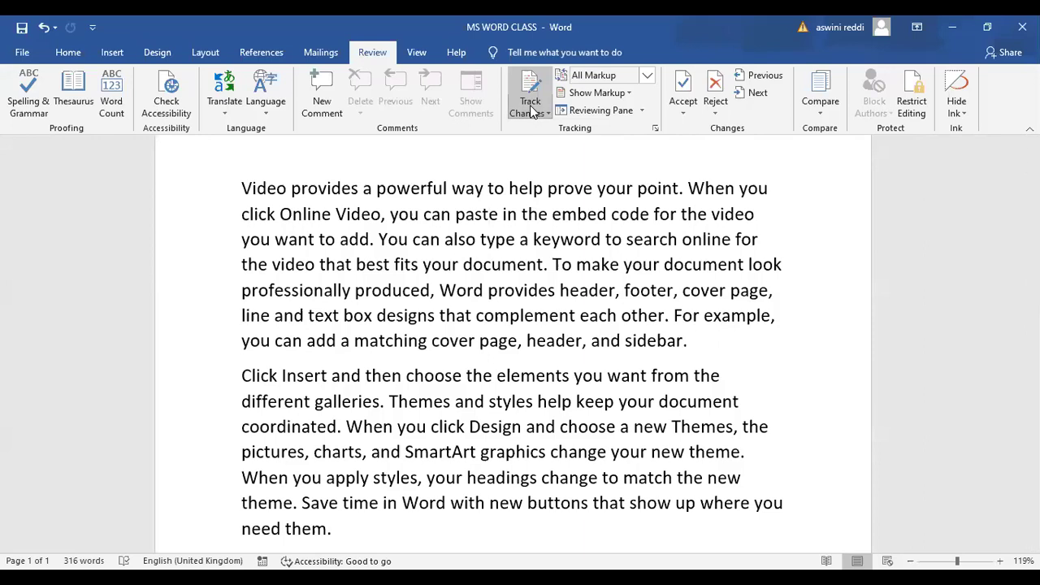
pyautogui.click(532, 111)
pyautogui.press('Escape')
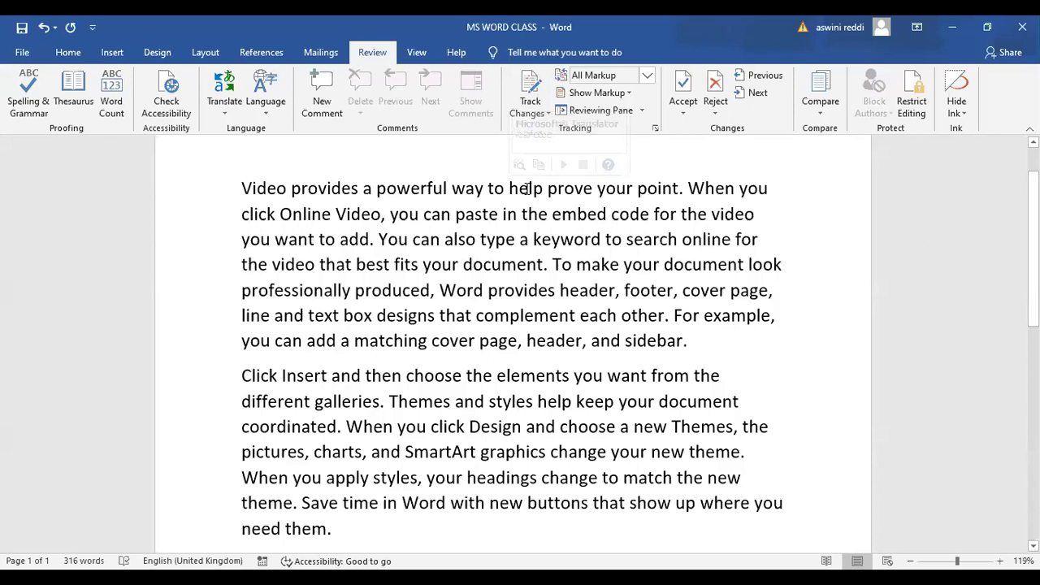
pyautogui.doubleClick(511, 187)
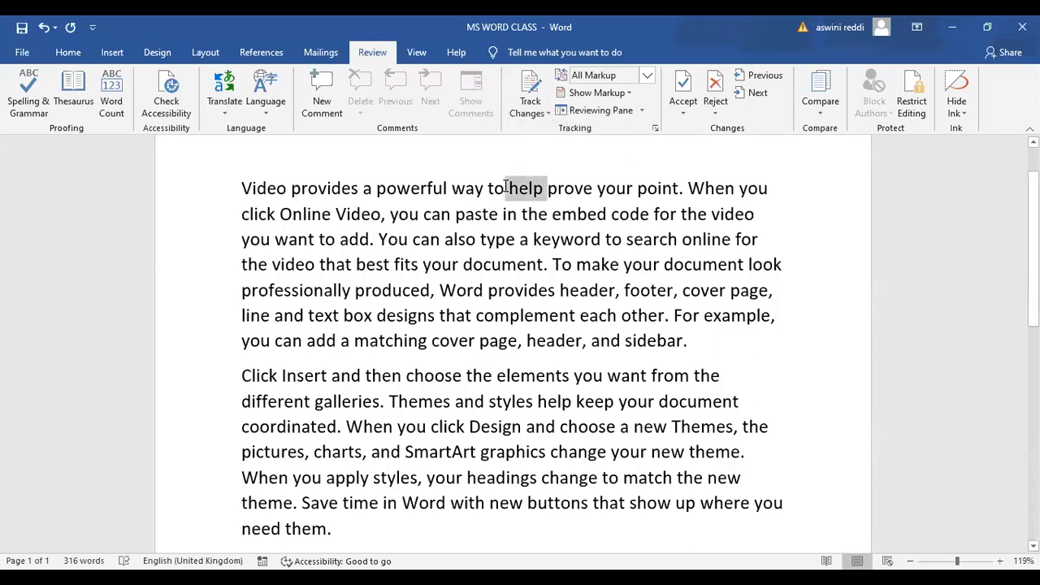
pyautogui.press('Delete')
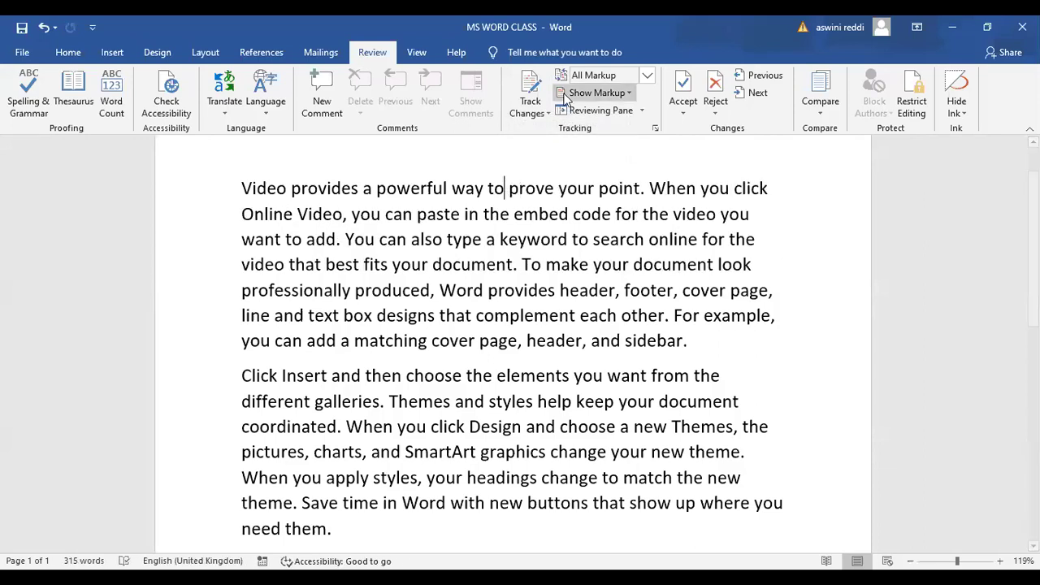
pyautogui.hotkey('ctrl', 'z')
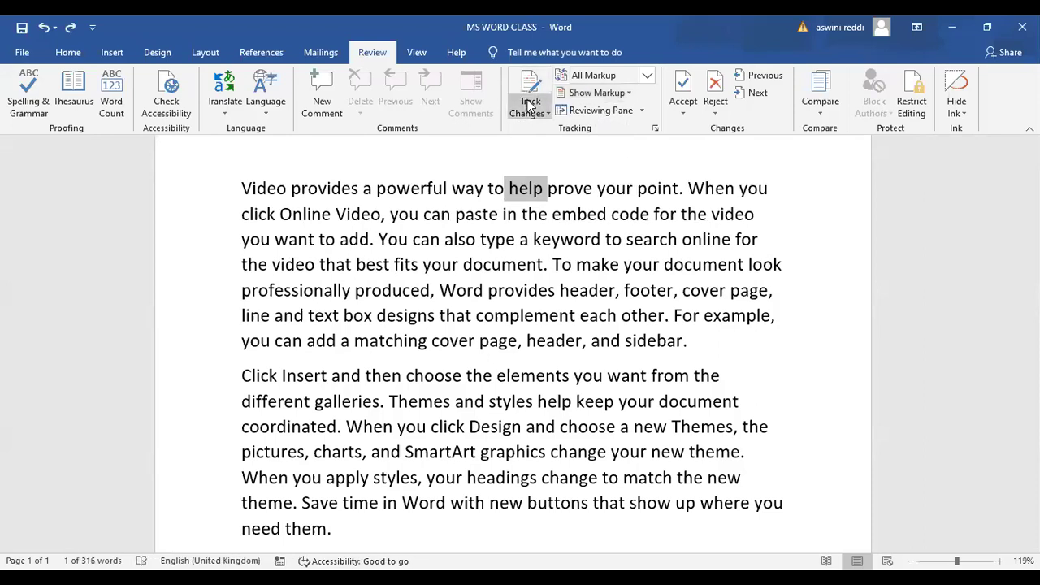
# Turn on Track Changes and delete the word 'help' as a tracked deletion
pyautogui.click(538, 112)
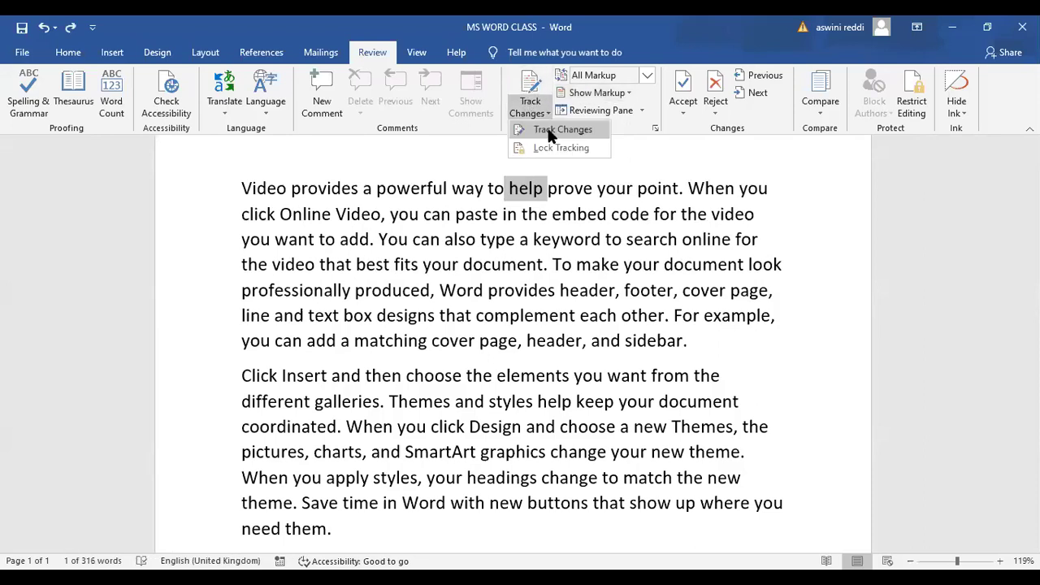
pyautogui.click(553, 133)
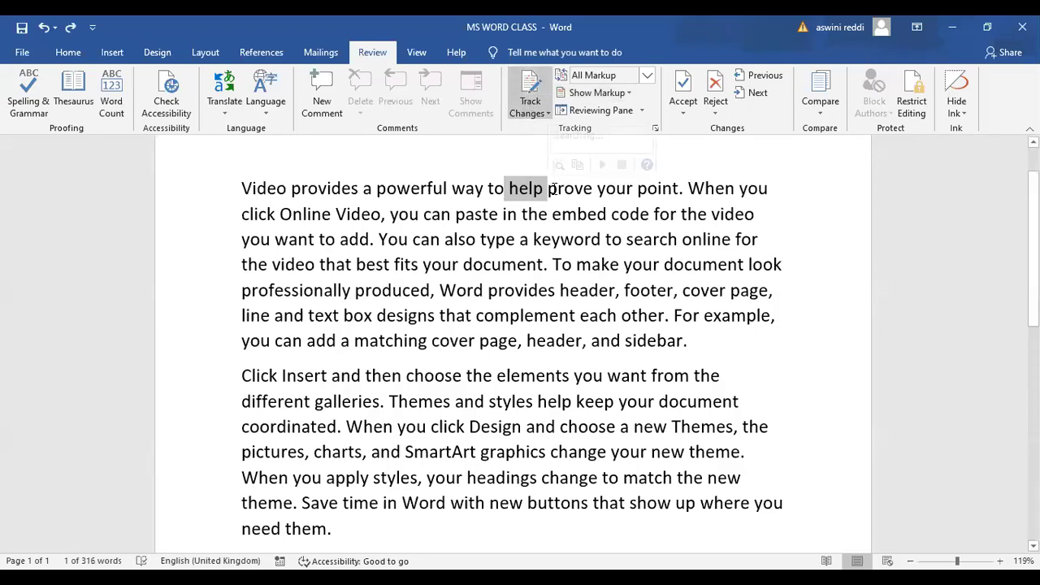
pyautogui.press('Delete')
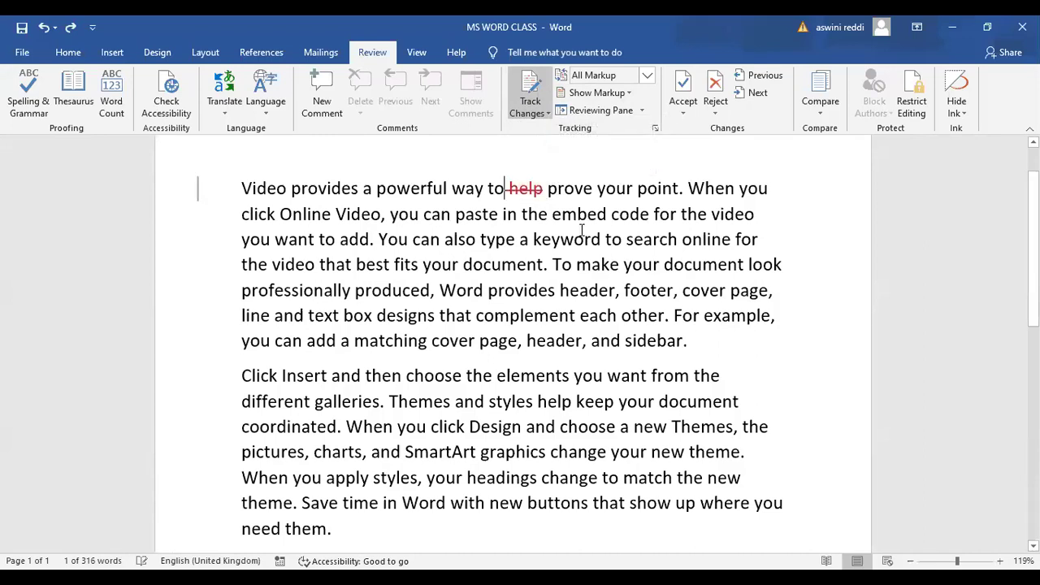
# Delete the words 'embed' and 'make' as tracked changes
pyautogui.moveTo(608, 215); pyautogui.dragTo(553, 216)
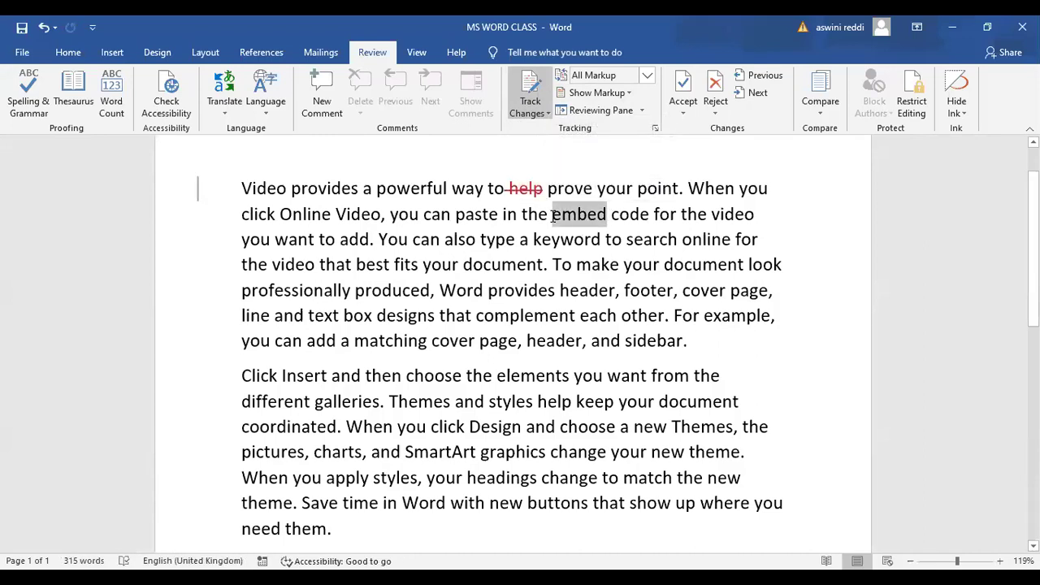
pyautogui.press('Delete')
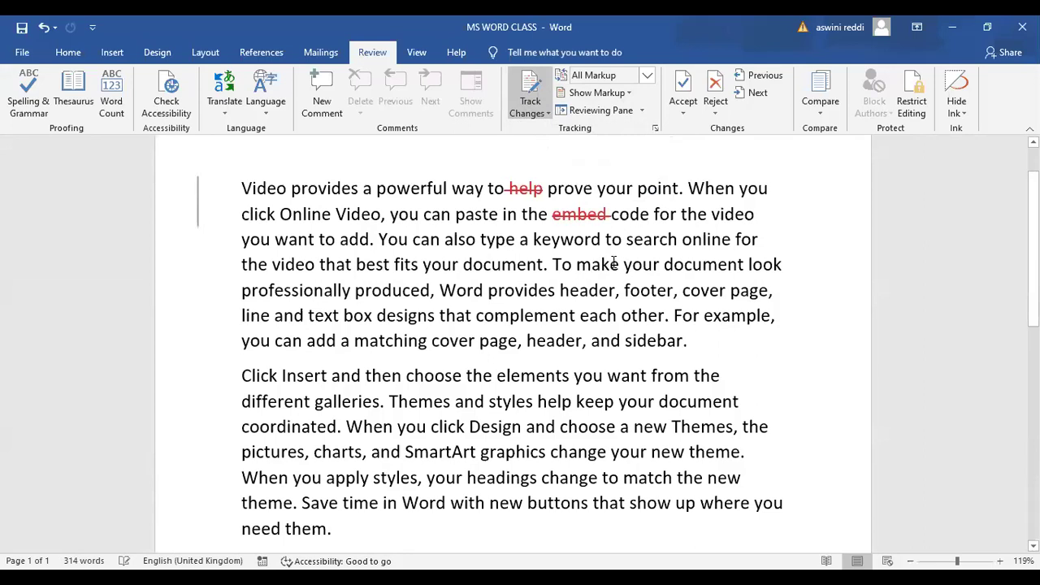
pyautogui.moveTo(620, 265); pyautogui.dragTo(579, 266)
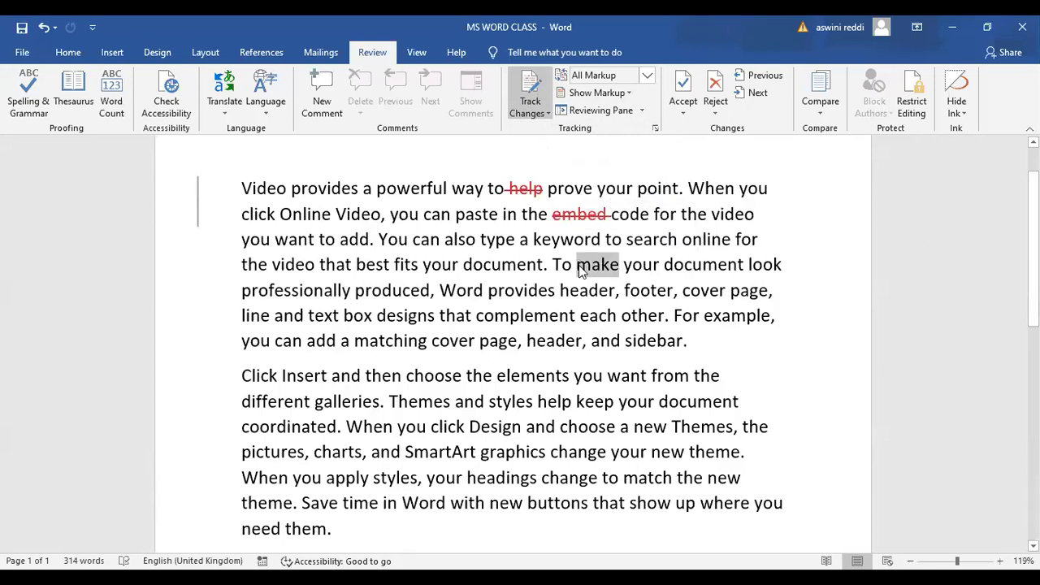
pyautogui.press('Delete')
# Insert the tracked word 'can' before 'complement'
pyautogui.click(477, 320)
pyautogui.write('vam')
pyautogui.press('BackSpace')
pyautogui.press('BackSpace')
pyautogui.press('BackSpace')
pyautogui.press('BackSpace')
pyautogui.write('can c')
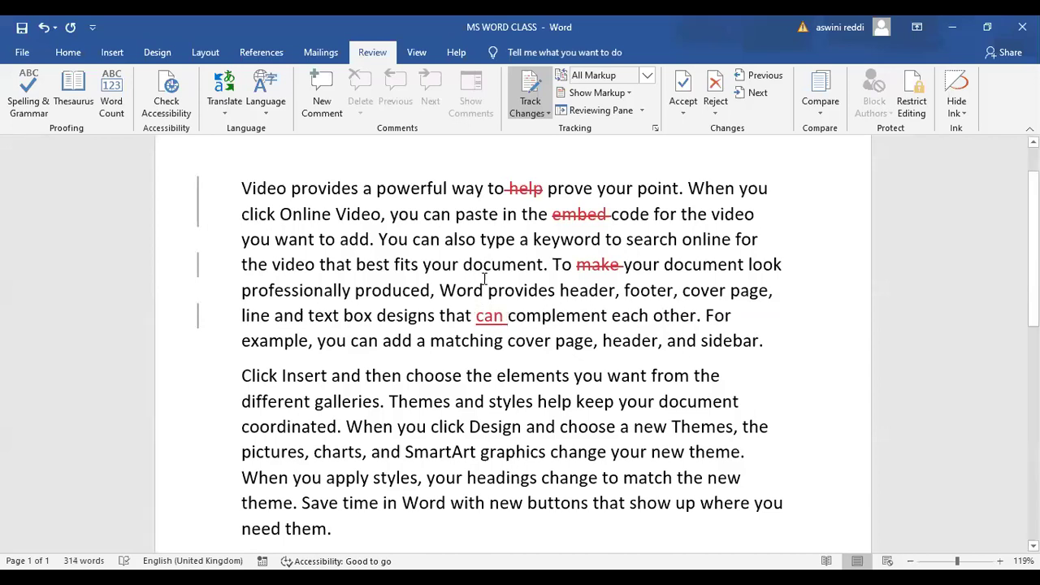
# Lock tracking behind a confirmed password so other authors cannot turn it off
pyautogui.click(546, 115)
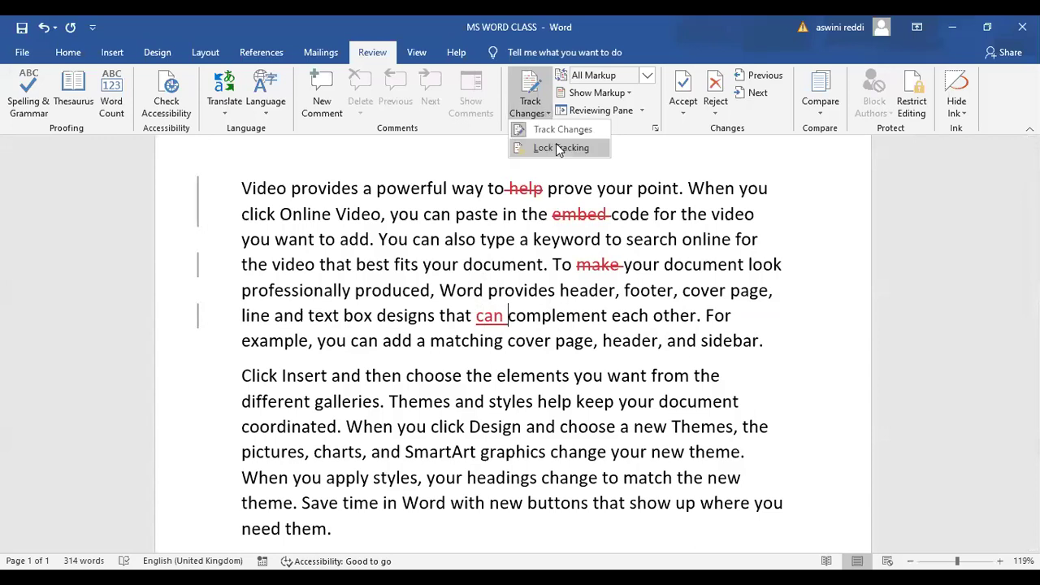
pyautogui.click(558, 149)
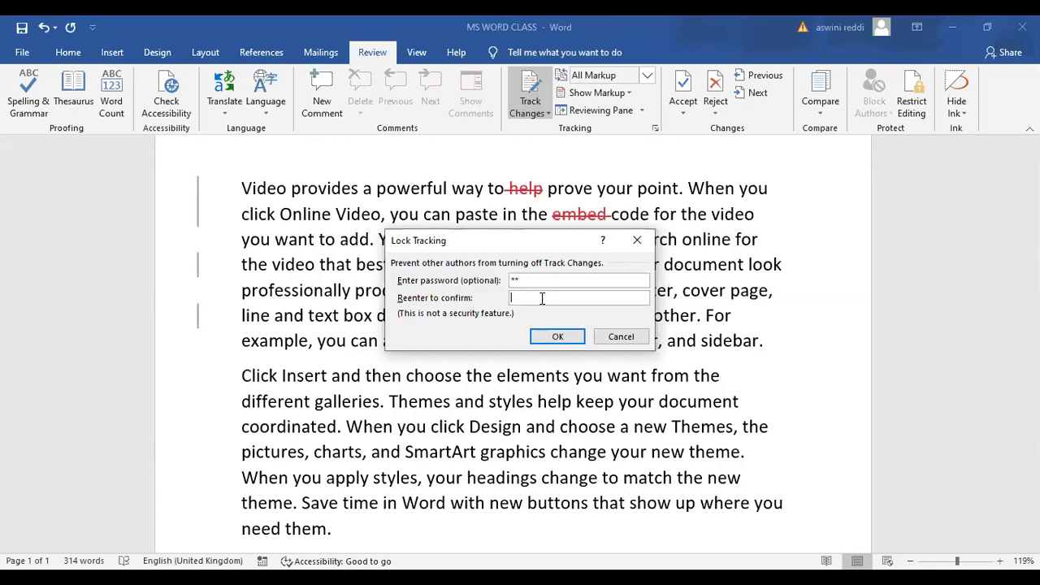
pyautogui.write('**')
pyautogui.click(546, 341)
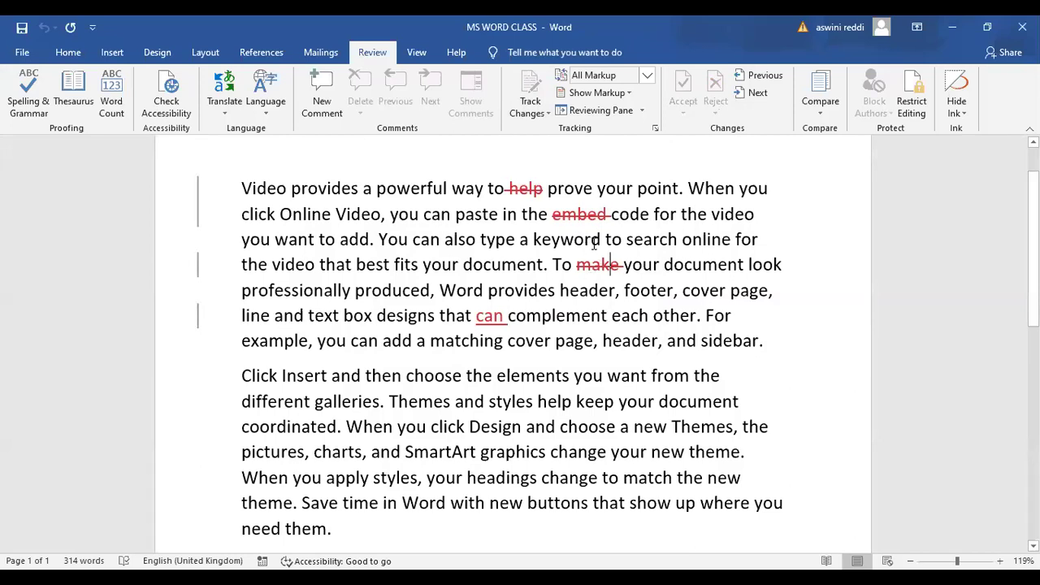
# Unlock change tracking by entering the tracking password in Unlock Tracking
pyautogui.click(547, 118)
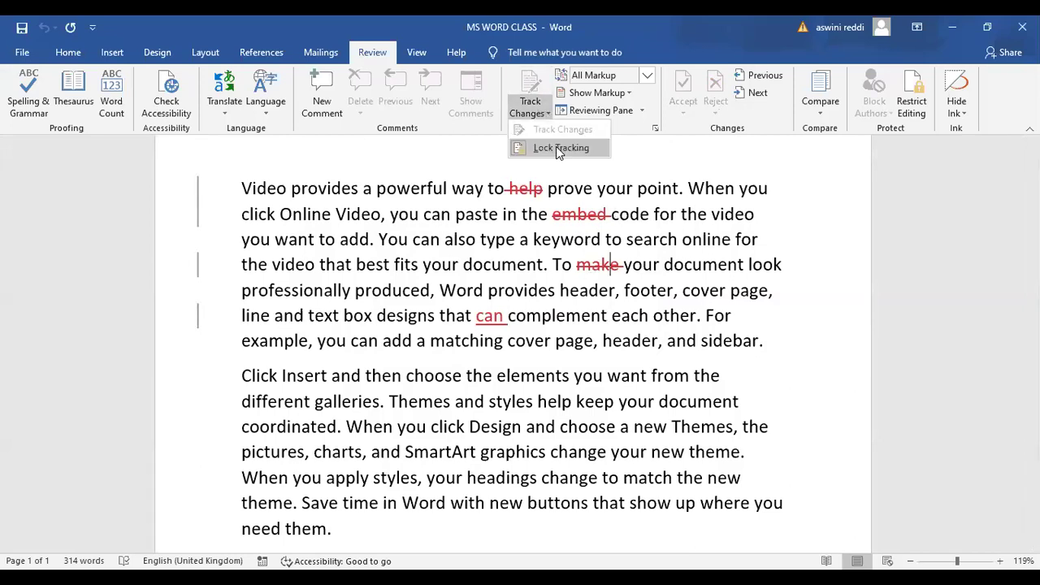
pyautogui.click(557, 148)
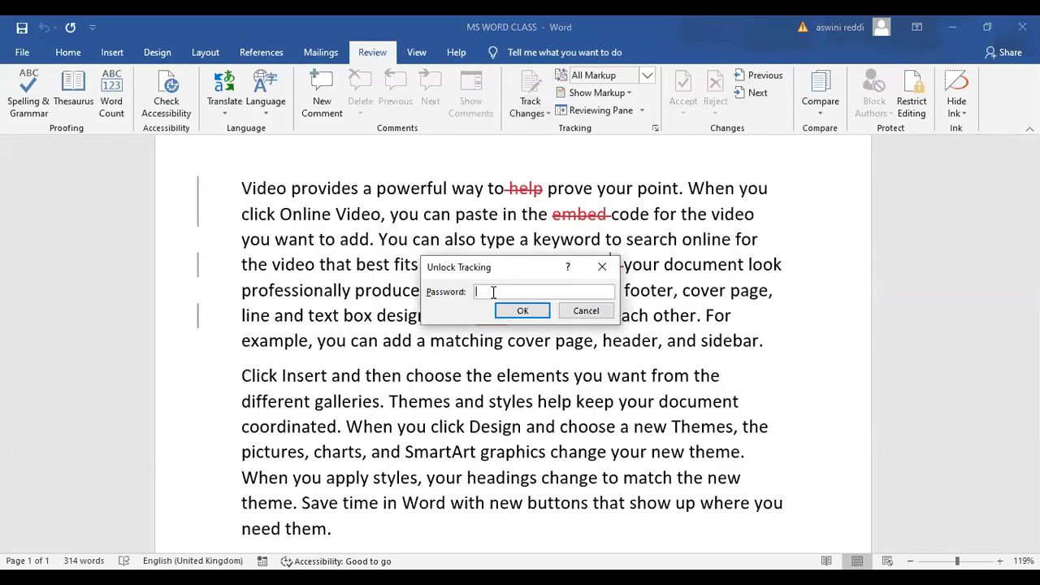
pyautogui.write('**')
pyautogui.click(505, 315)
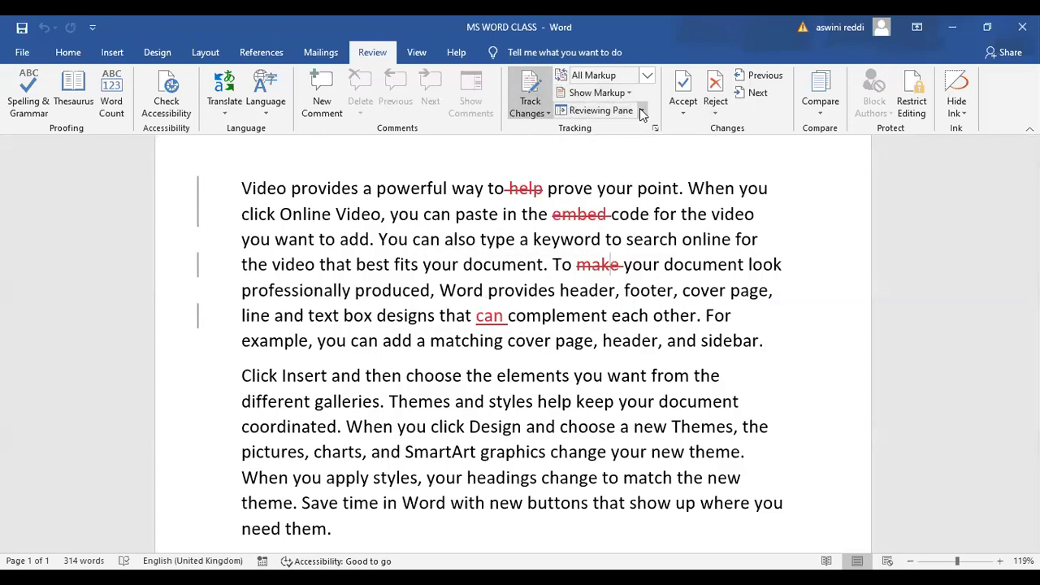
# Switch the markup display from All Markup to No Markup
pyautogui.click(605, 81)
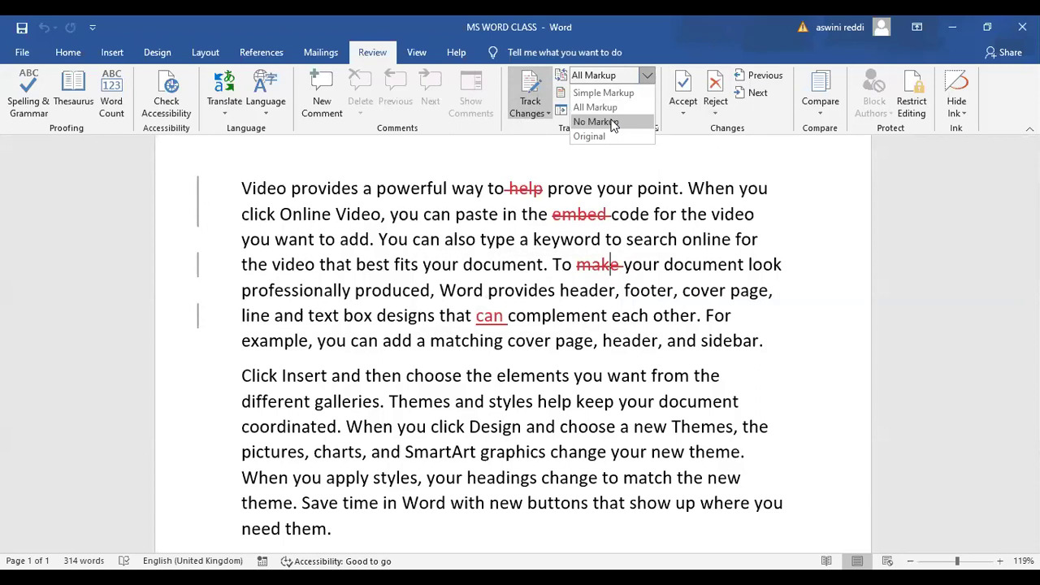
pyautogui.click(596, 121)
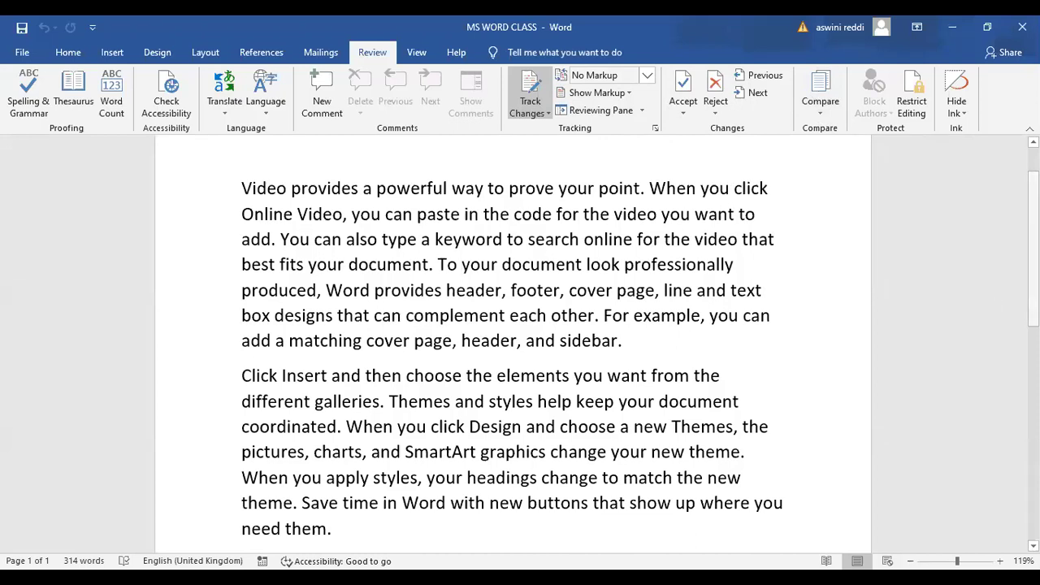
# Select all the sample text from the first paragraph to the end and delete it
pyautogui.scroll(1, 513, 341)
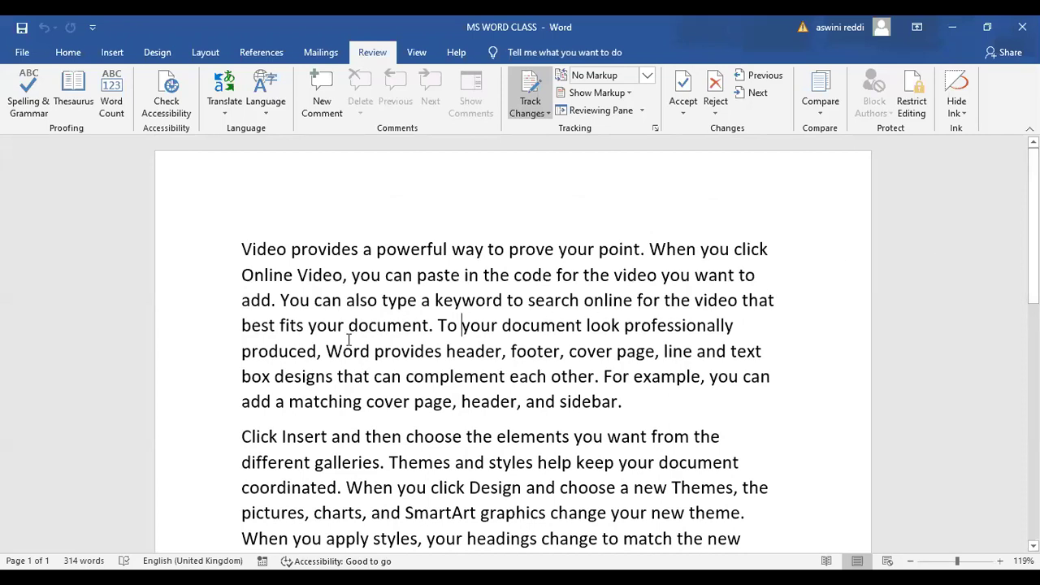
pyautogui.moveTo(242, 249); pyautogui.dragTo(559, 401)
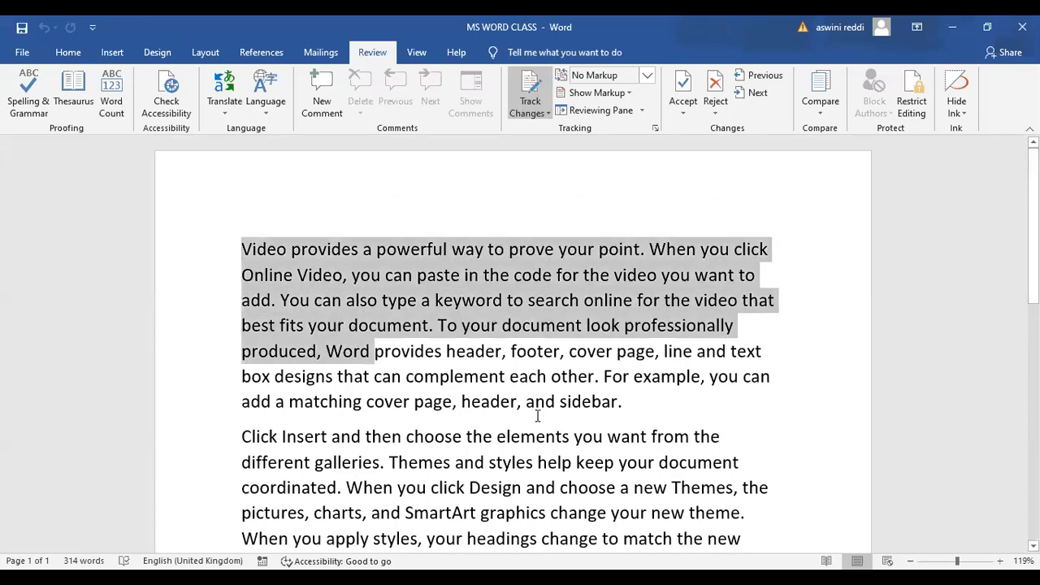
pyautogui.moveTo(746, 527); pyautogui.dragTo(829, 410)
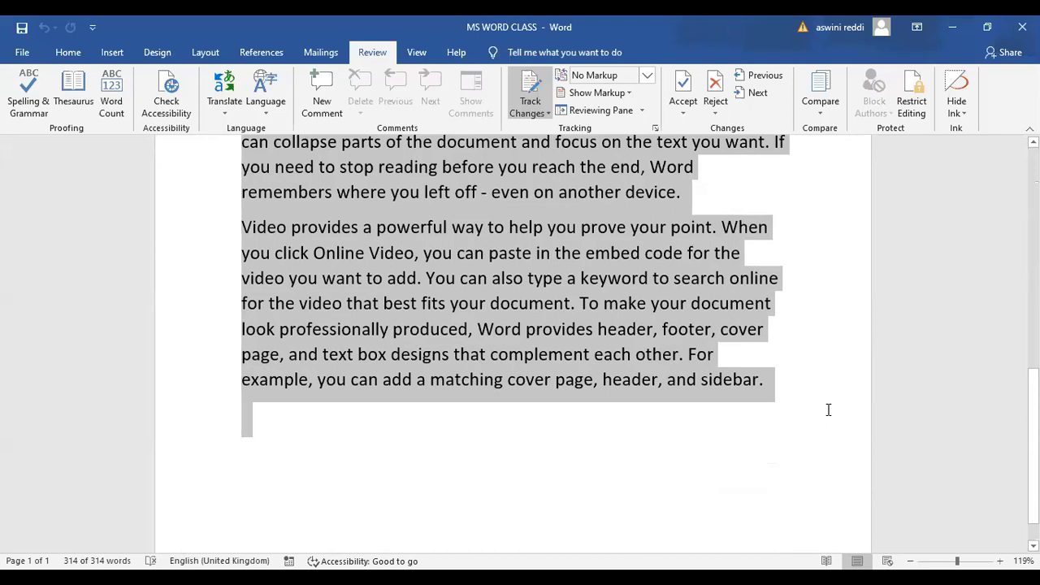
pyautogui.press('Delete')
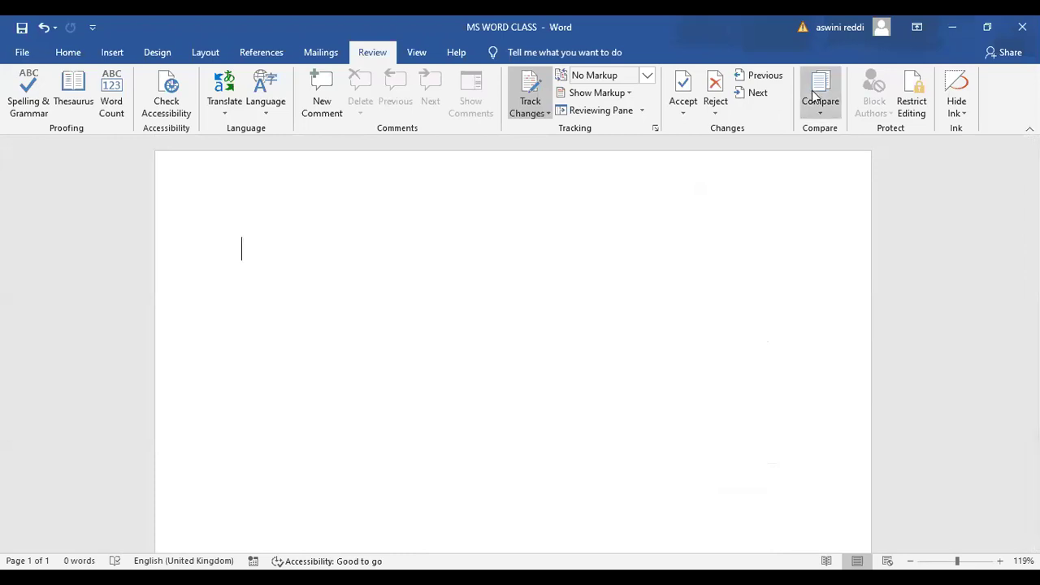
pyautogui.click(955, 31)
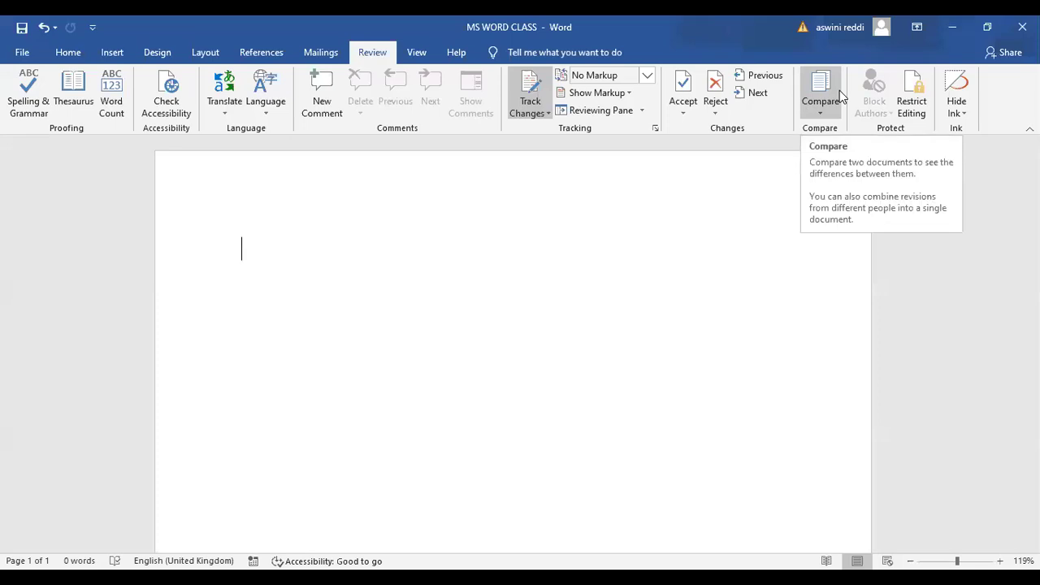
# Type a ten-word sentence saying a named person is a good person and a poet, then save
pyautogui.write('raju')
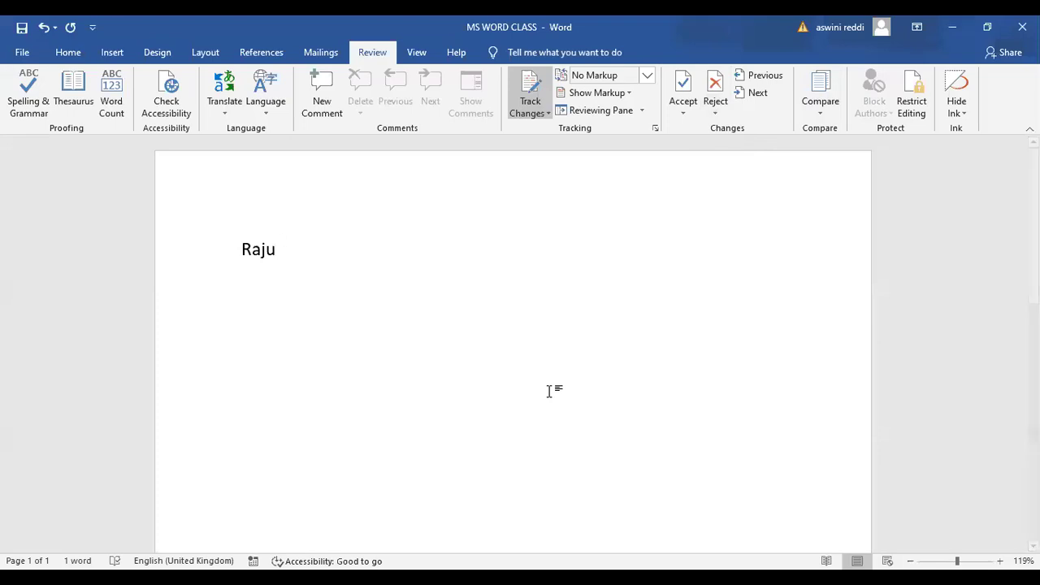
pyautogui.write('is a good per')
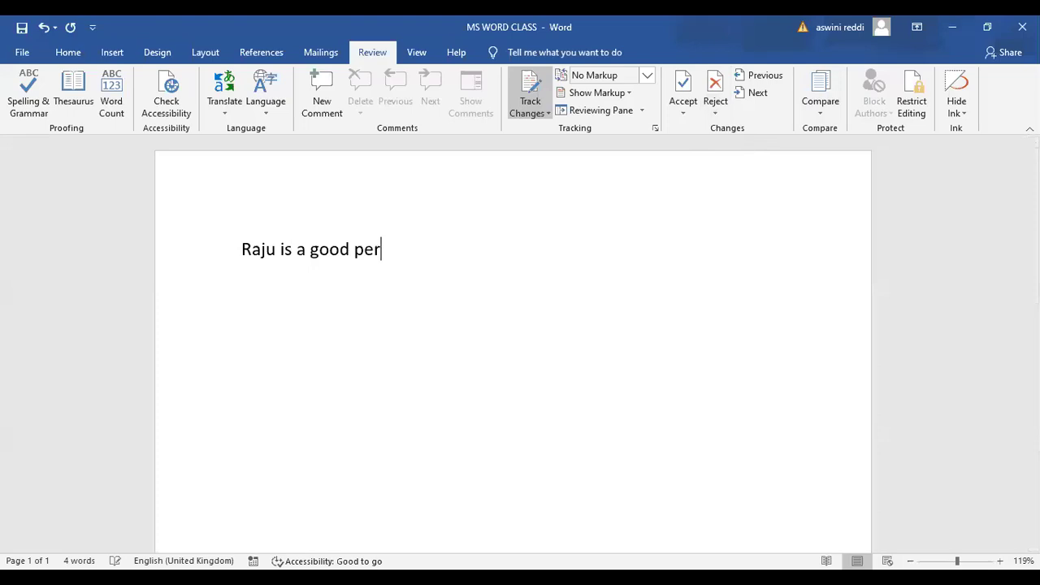
pyautogui.write('son and he i')
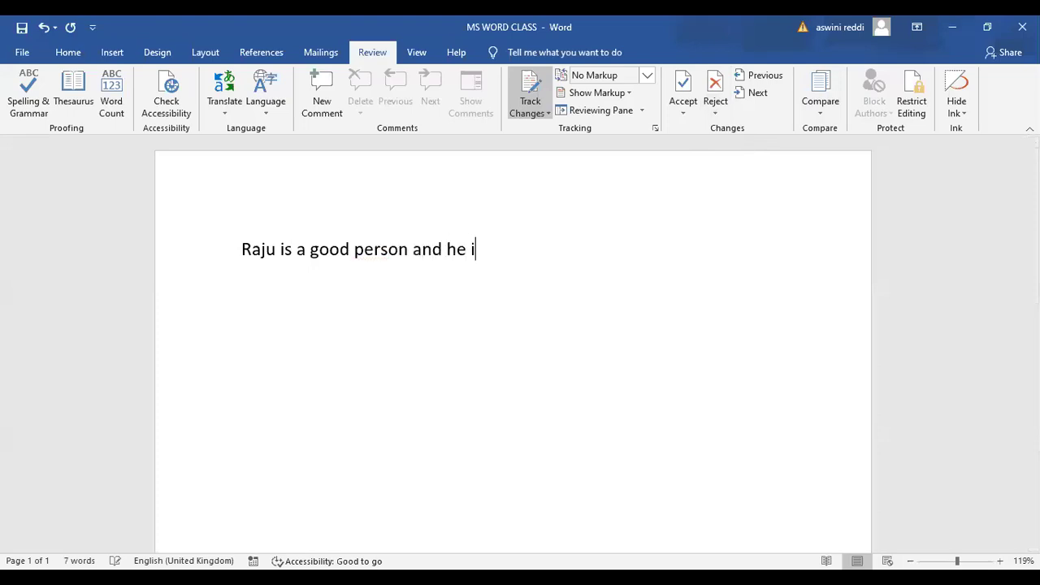
pyautogui.write('s a poet')
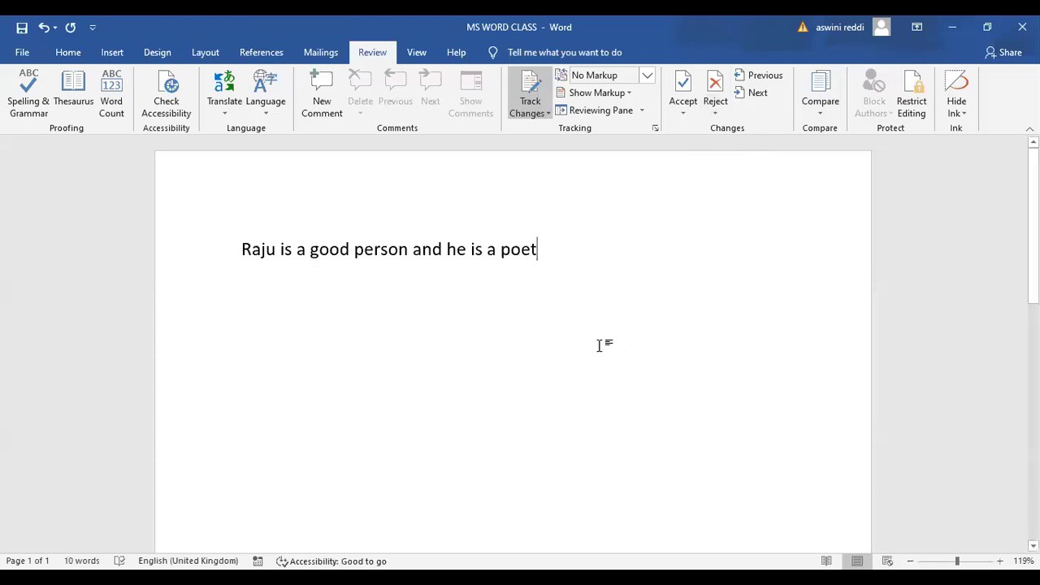
pyautogui.click(22, 27)
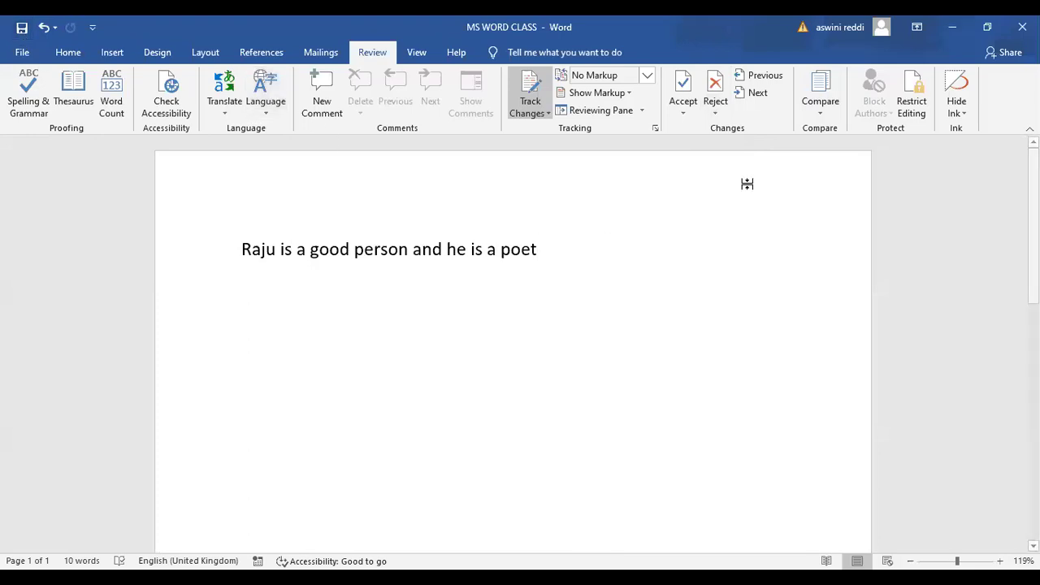
pyautogui.click(954, 31)
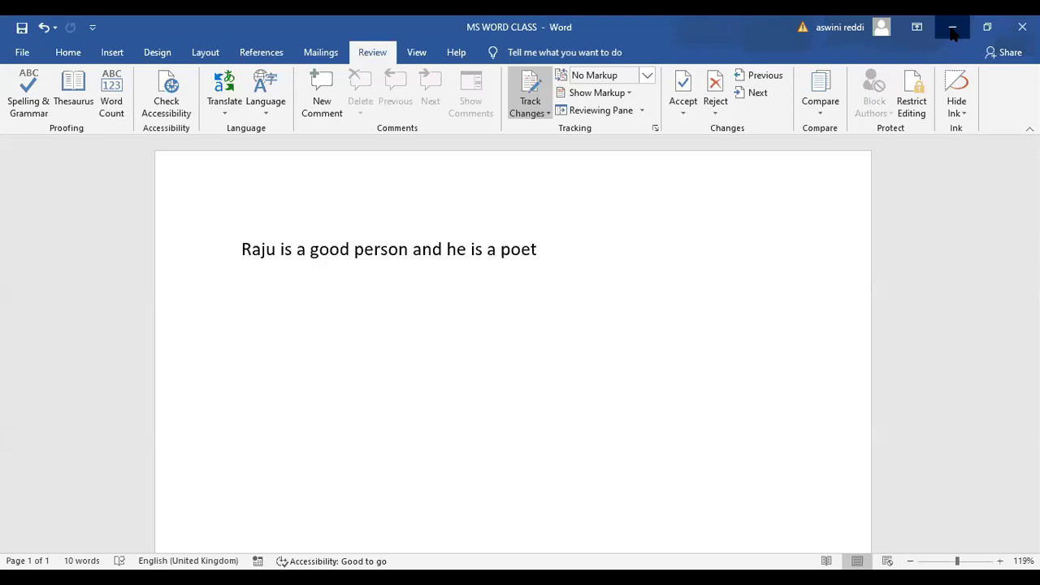
# In the other blank document, type that two named friends are best friends, one a poet, and save
pyautogui.click(953, 29)
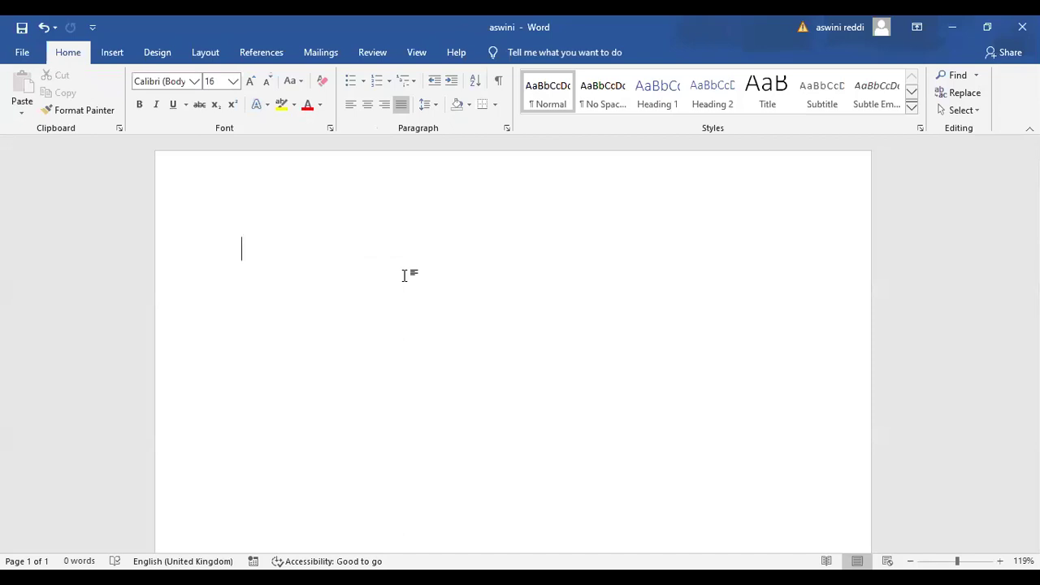
pyautogui.write('raju')
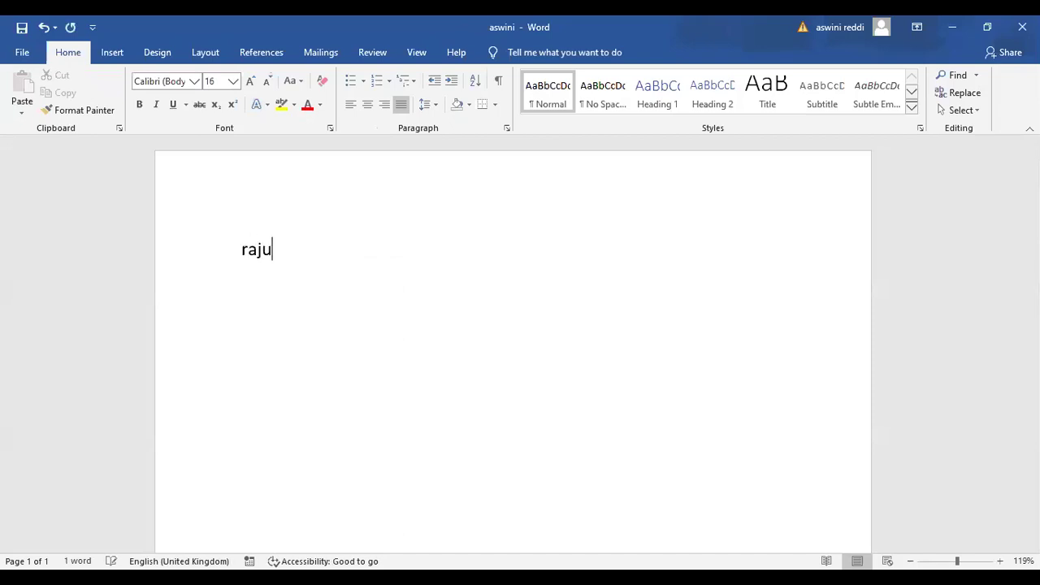
pyautogui.write(' and r')
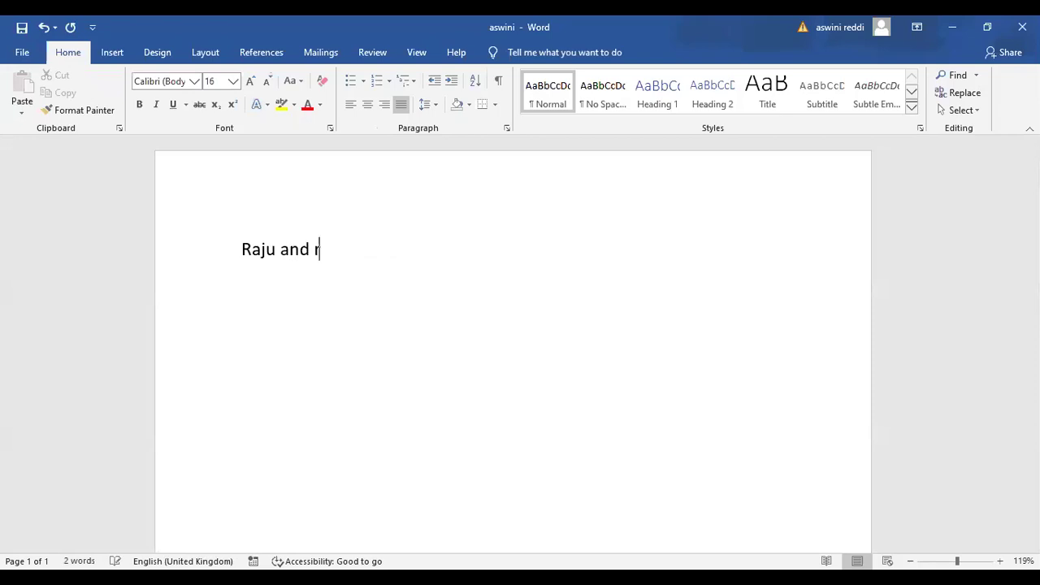
pyautogui.write('avi are best f')
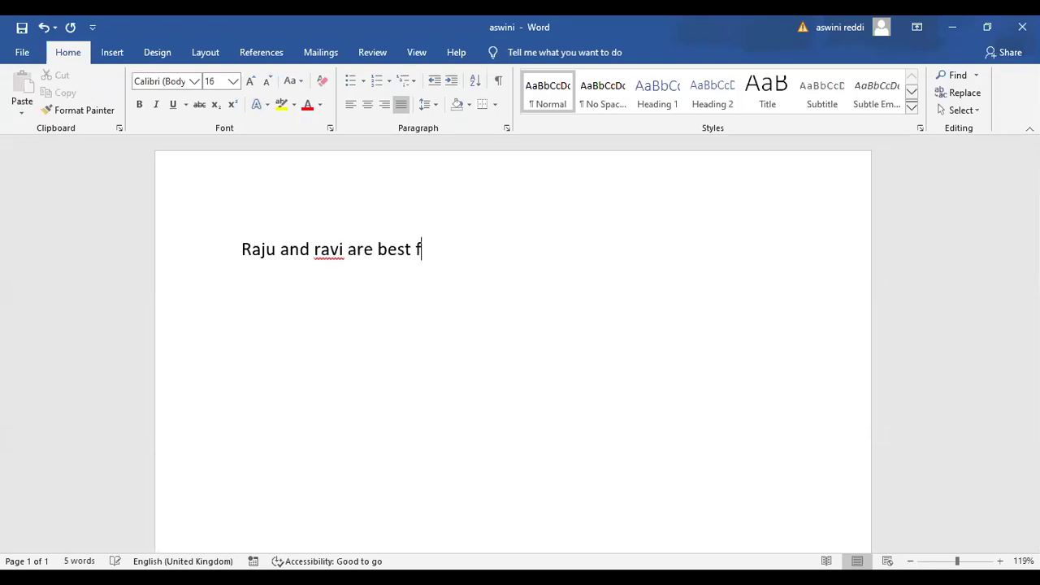
pyautogui.write('riends and raju ')
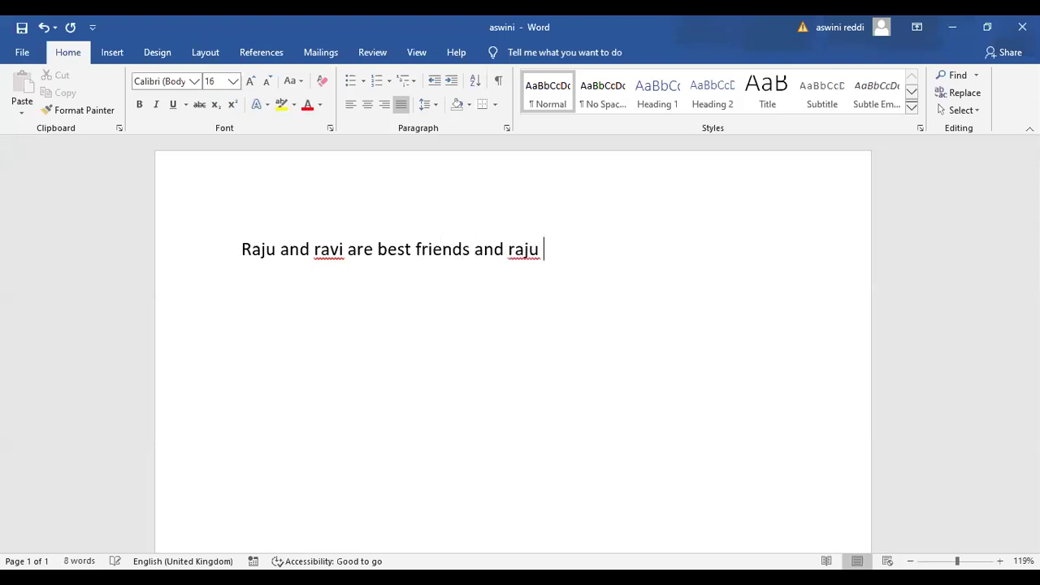
pyautogui.write('is a po')
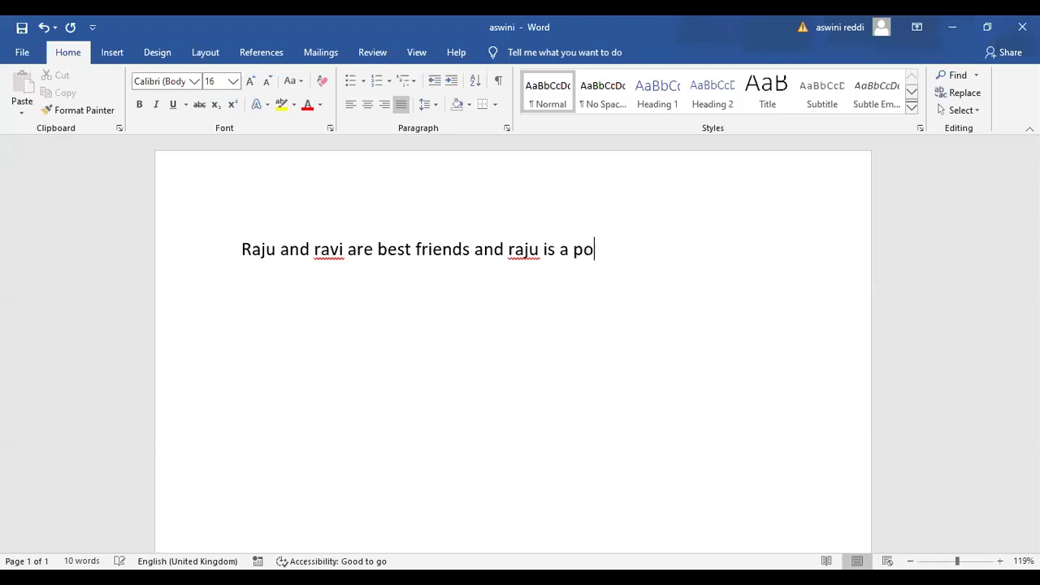
pyautogui.write('et')
pyautogui.click(22, 27)
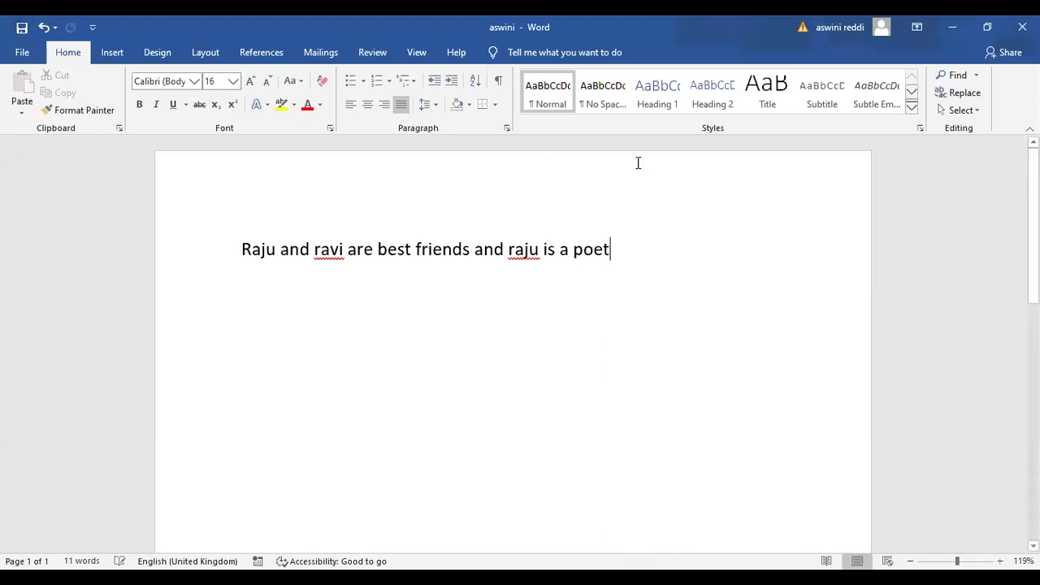
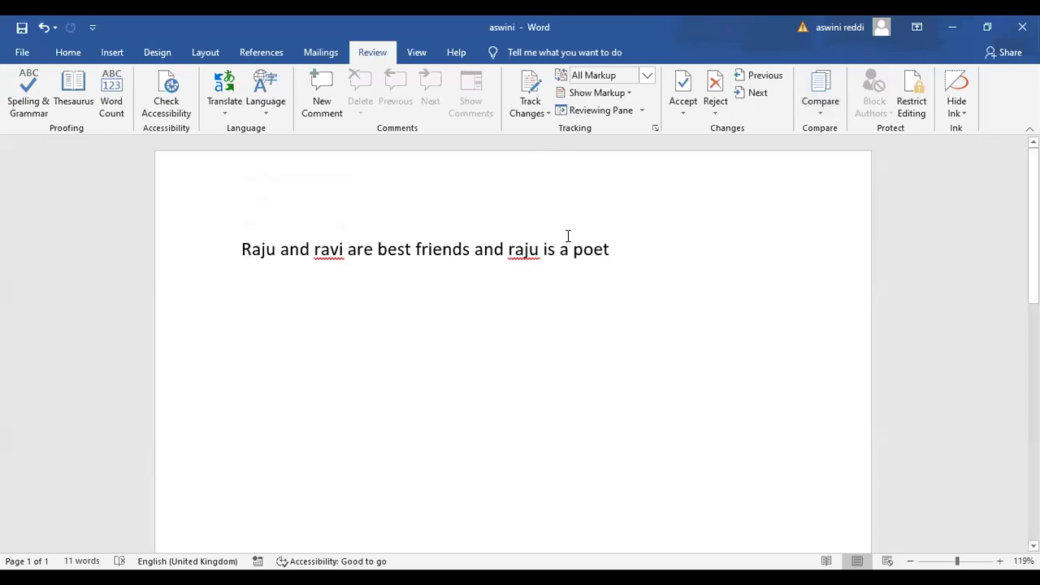
# Set up a comparison of aswini (original) against MS WORD CLASS (revised), then decline to continue
pyautogui.click(820, 100)
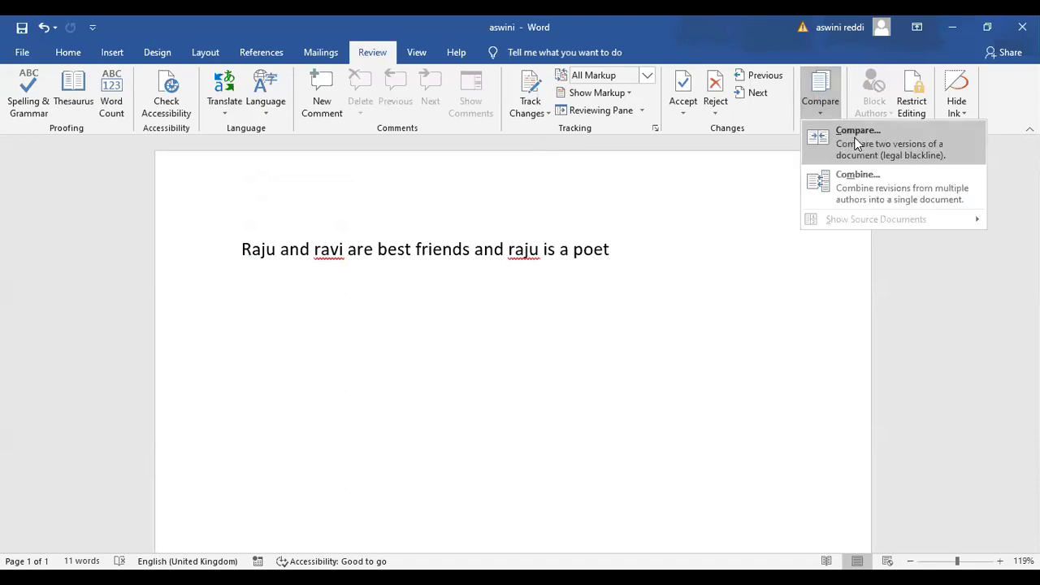
pyautogui.click(856, 139)
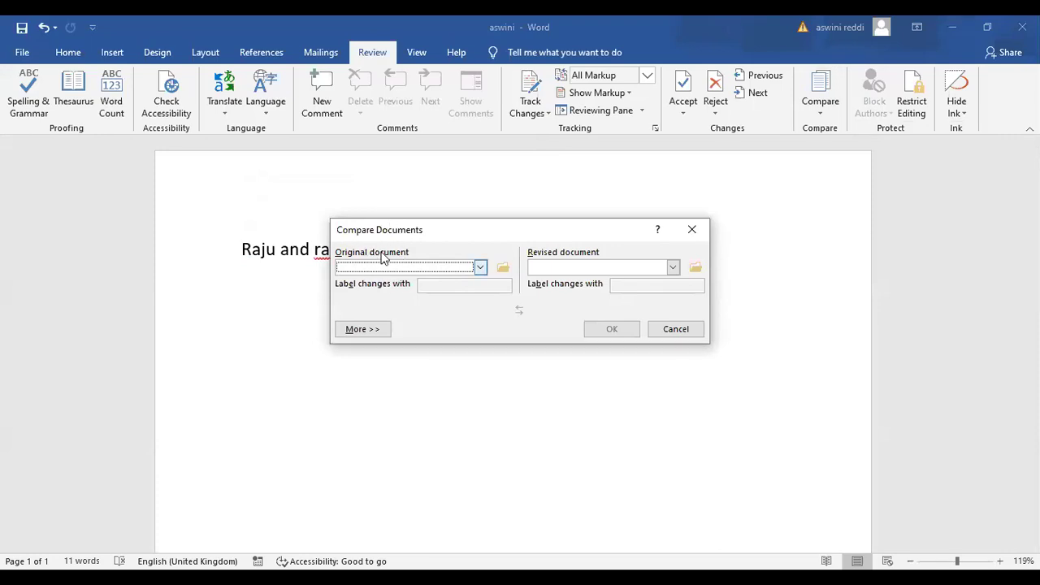
pyautogui.click(480, 267)
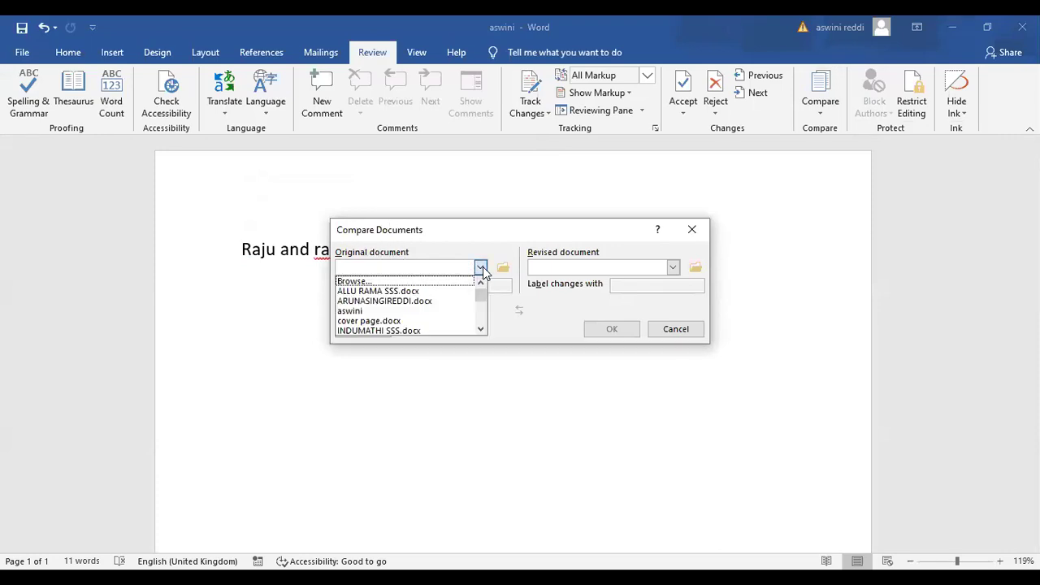
pyautogui.click(431, 314)
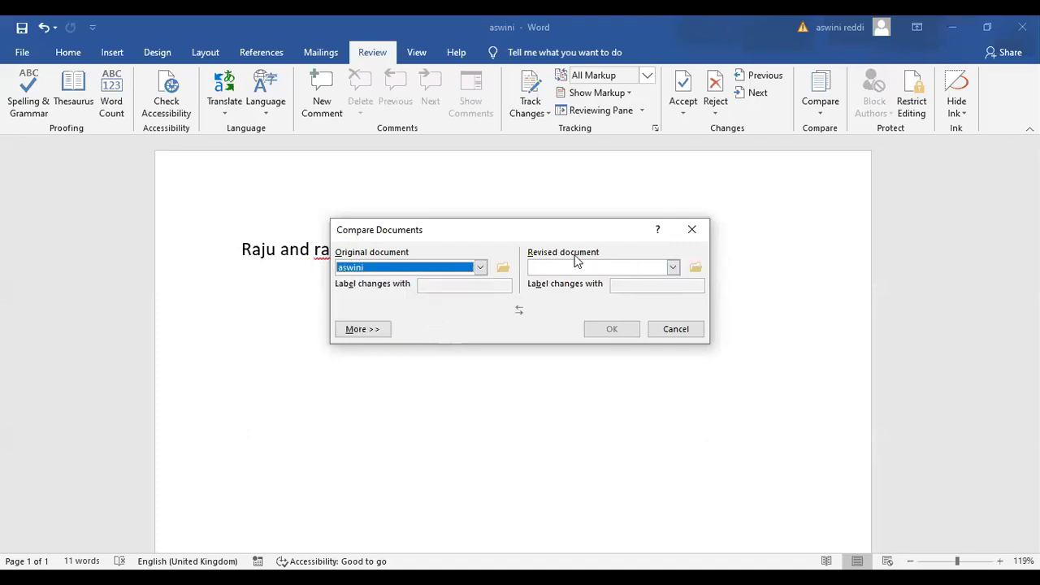
pyautogui.click(674, 267)
pyautogui.moveTo(673, 300); pyautogui.dragTo(674, 305)
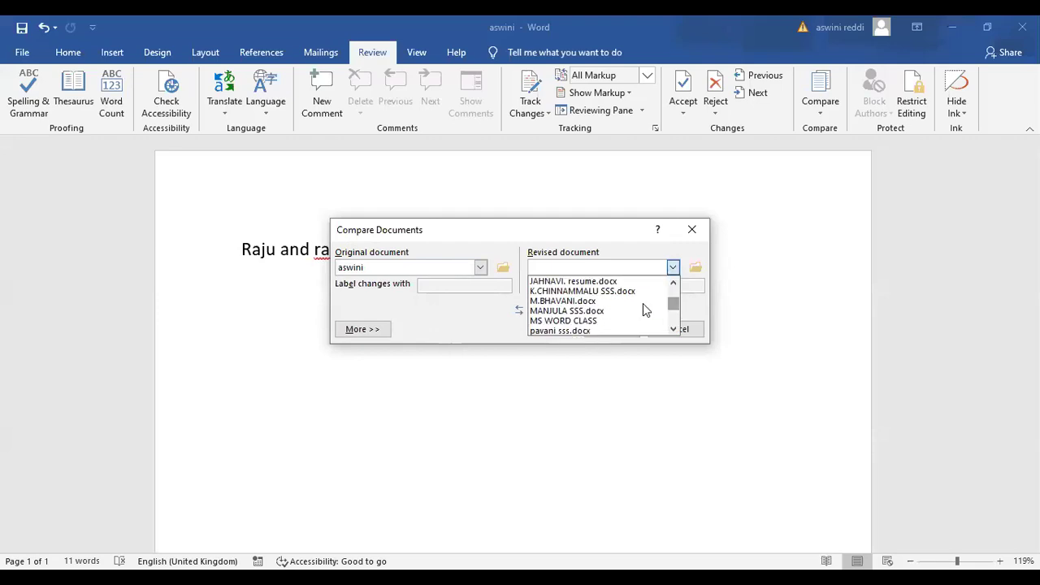
pyautogui.click(577, 321)
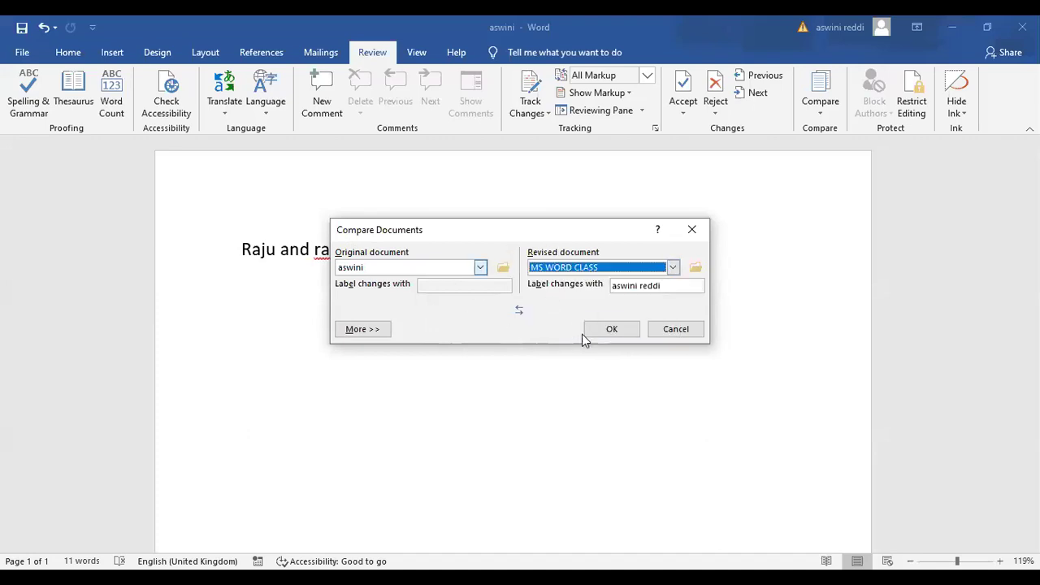
pyautogui.click(617, 335)
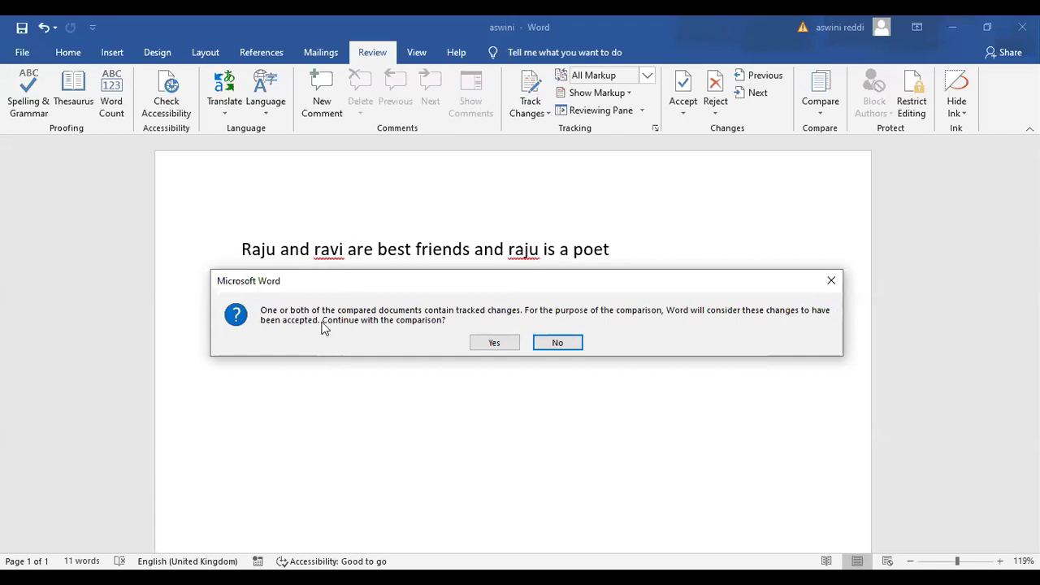
pyautogui.click(557, 342)
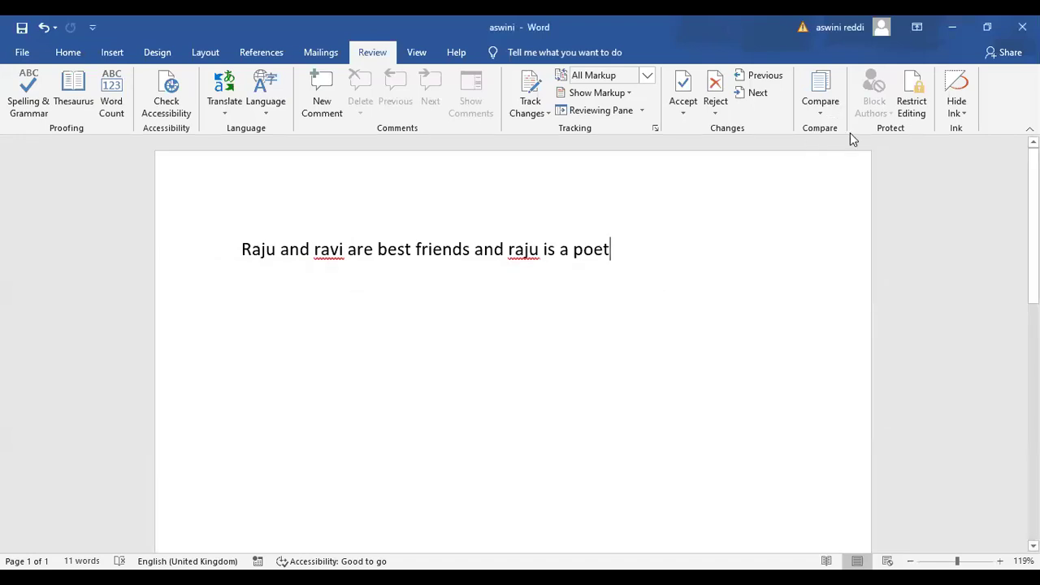
pyautogui.moveTo(1034, 187); pyautogui.dragTo(1033, 236)
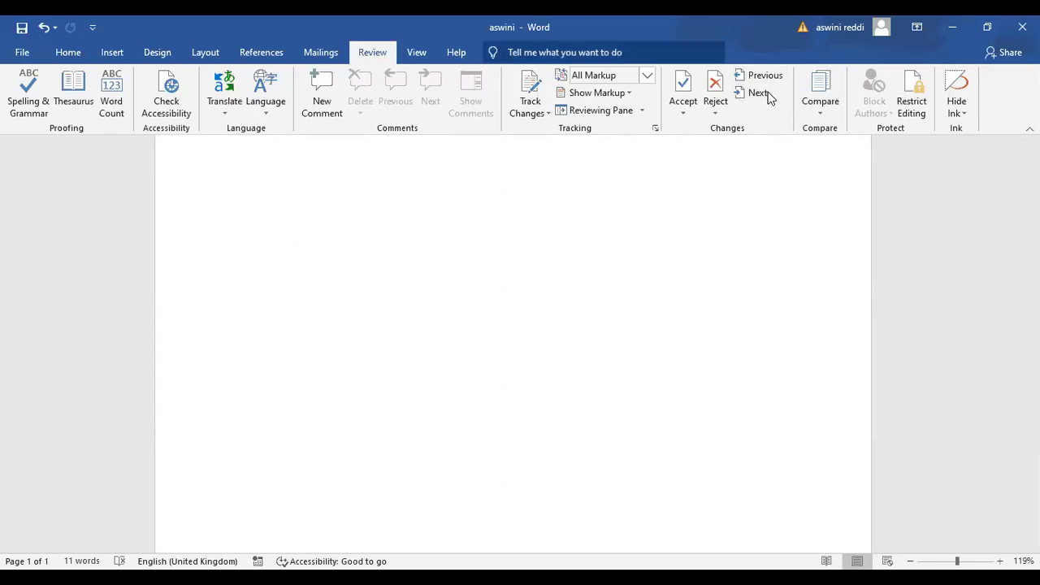
# Rerun the aswini vs MS WORD CLASS comparison, continuing with tracked changes treated as accepted
pyautogui.click(820, 93)
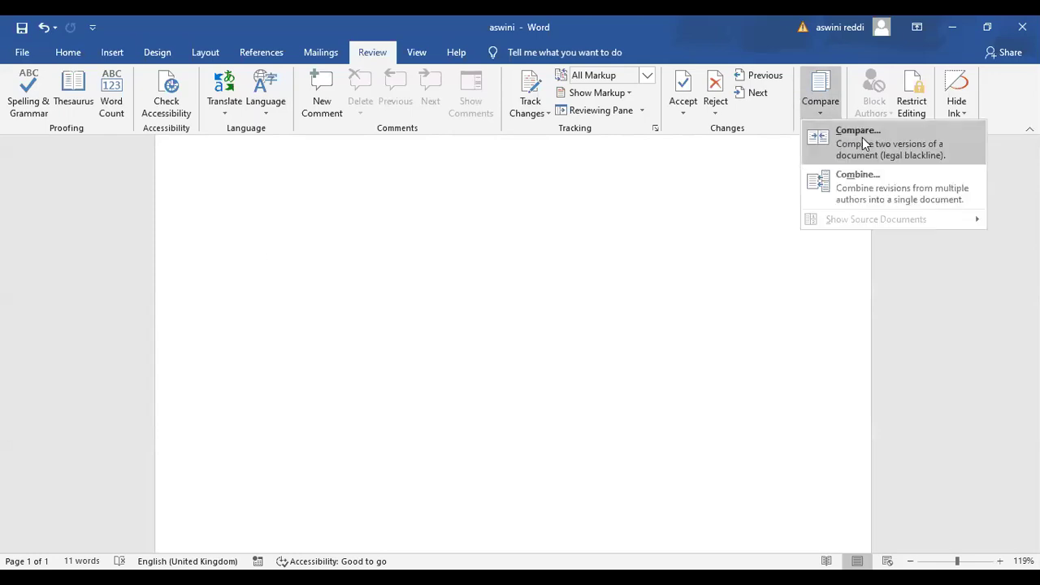
pyautogui.click(863, 139)
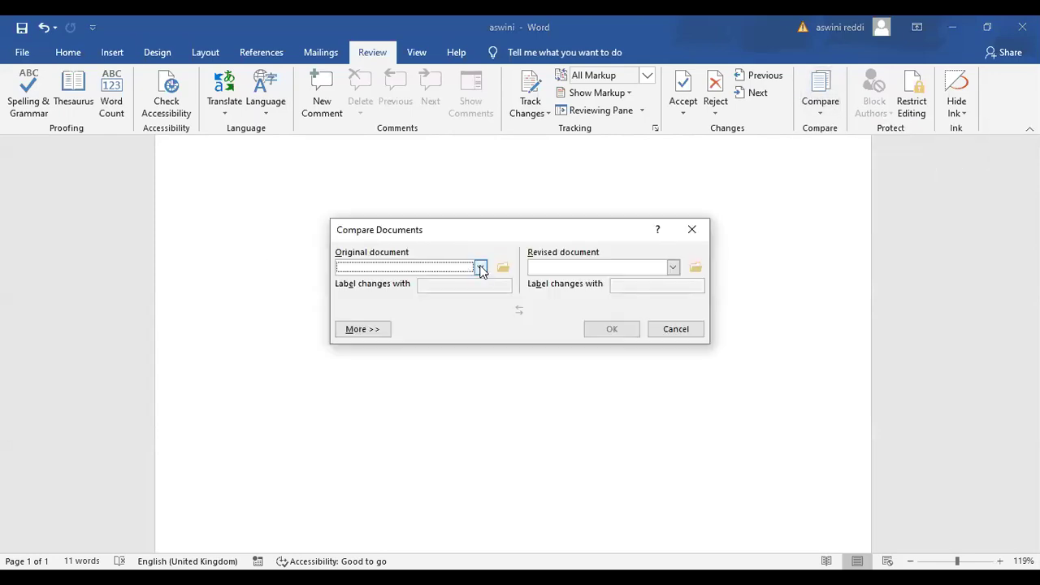
pyautogui.click(481, 268)
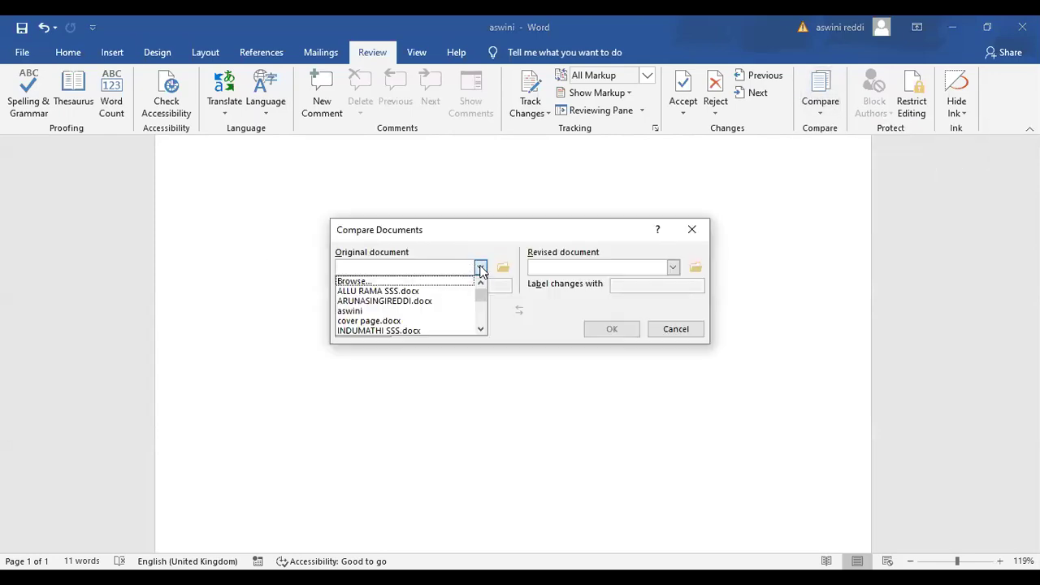
pyautogui.click(409, 311)
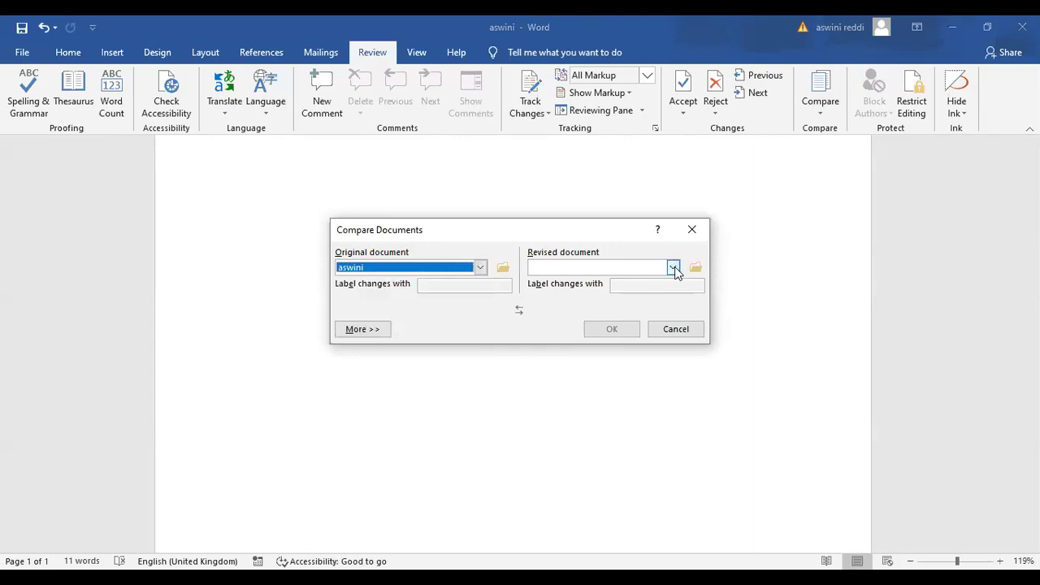
pyautogui.click(673, 268)
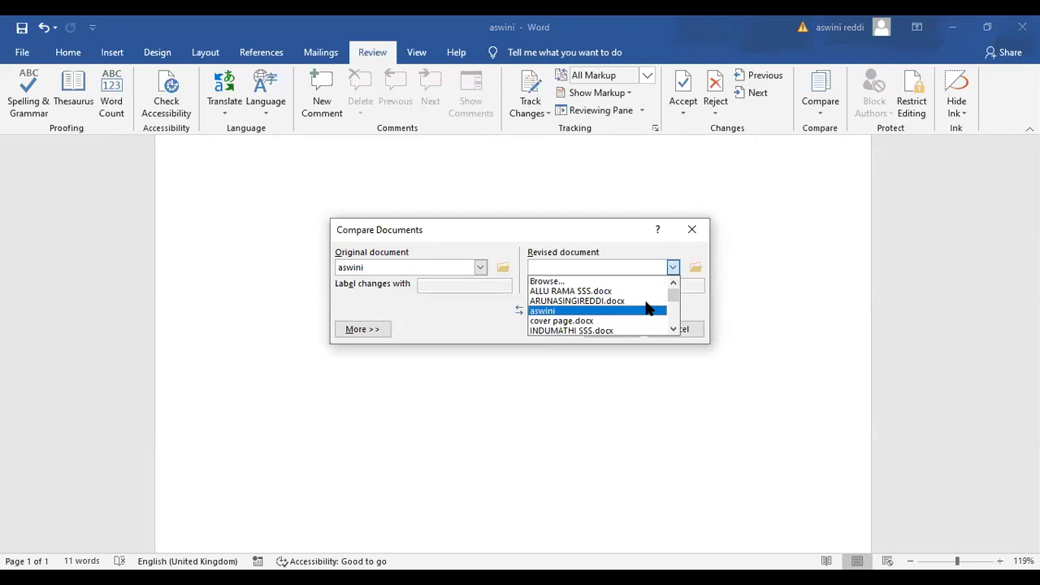
pyautogui.moveTo(673, 299)
pyautogui.mouseDown()
pyautogui.moveTo(672, 320)
pyautogui.moveTo(671, 306)
pyautogui.mouseUp()
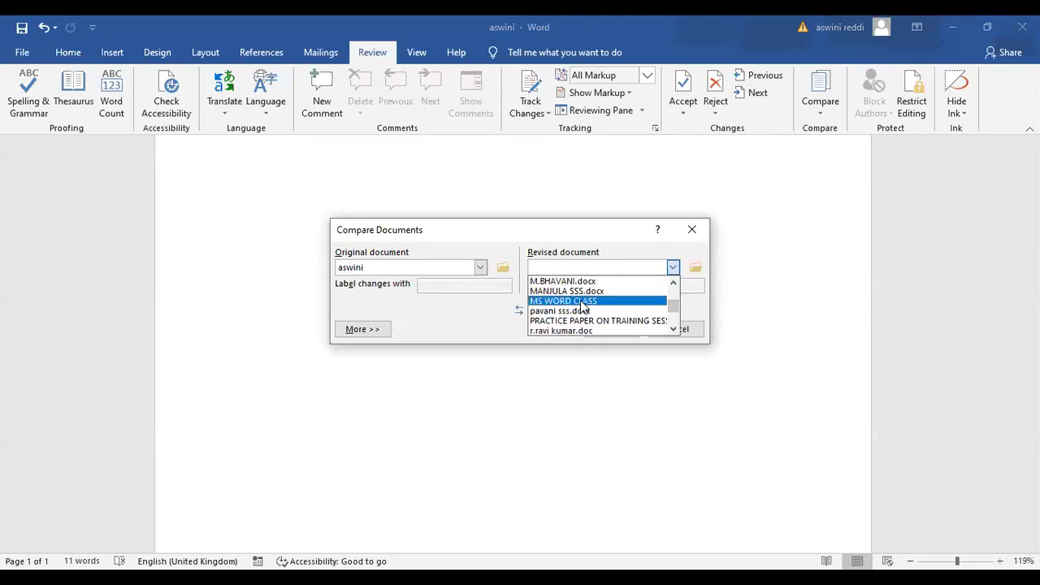
pyautogui.click(580, 301)
pyautogui.click(615, 337)
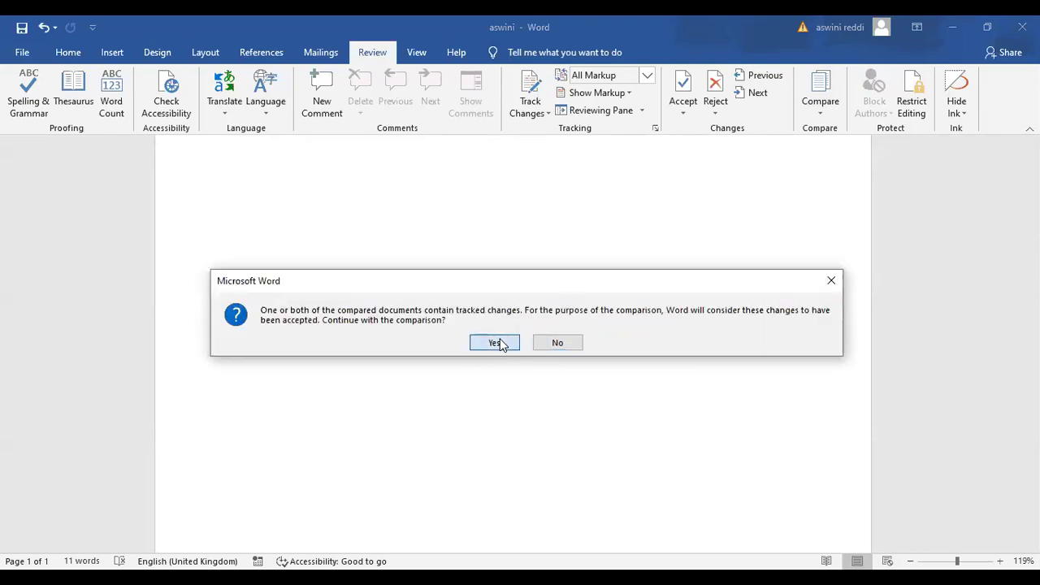
pyautogui.click(496, 343)
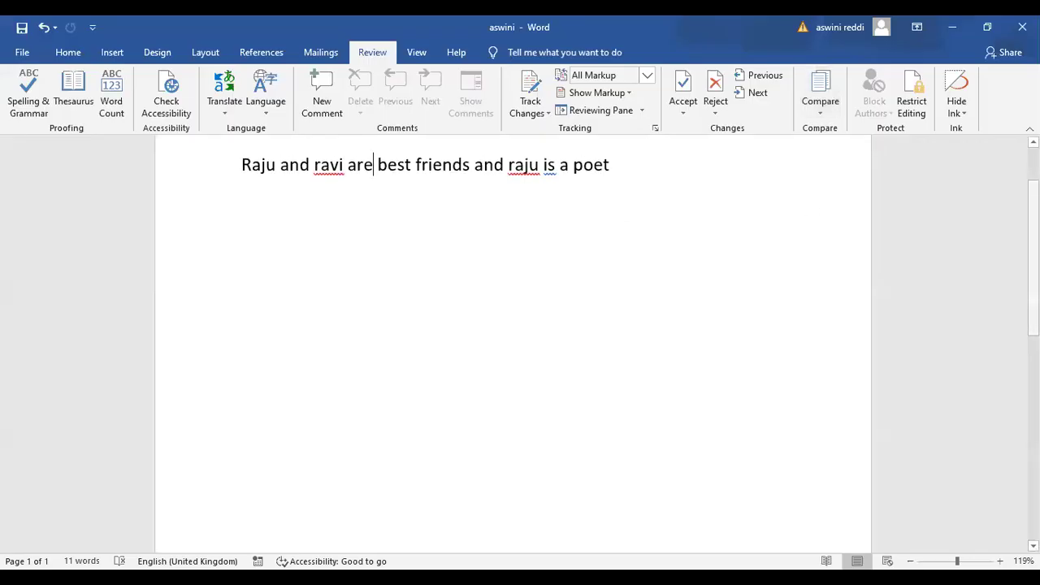
pyautogui.moveTo(1033, 242); pyautogui.dragTo(1034, 208)
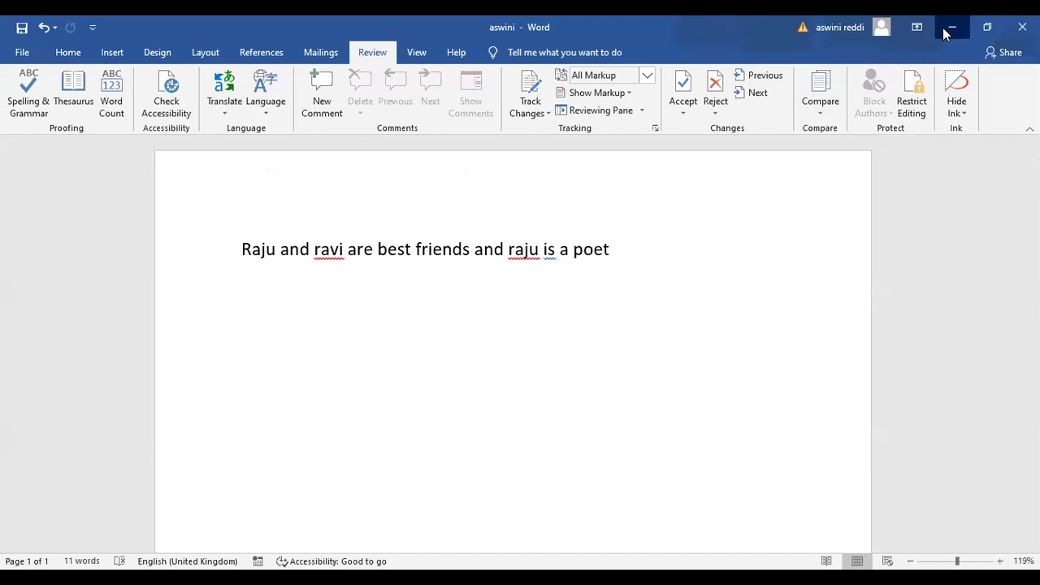
# Compare MS WORD CLASS as original against the revised document, accepting the tracked-changes warning
pyautogui.click(947, 32)
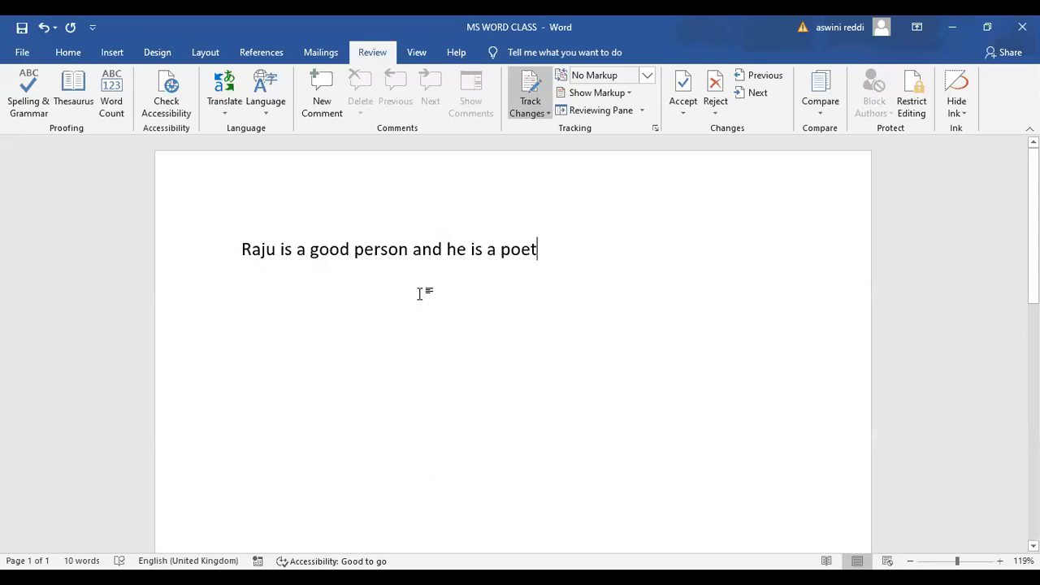
pyautogui.click(826, 99)
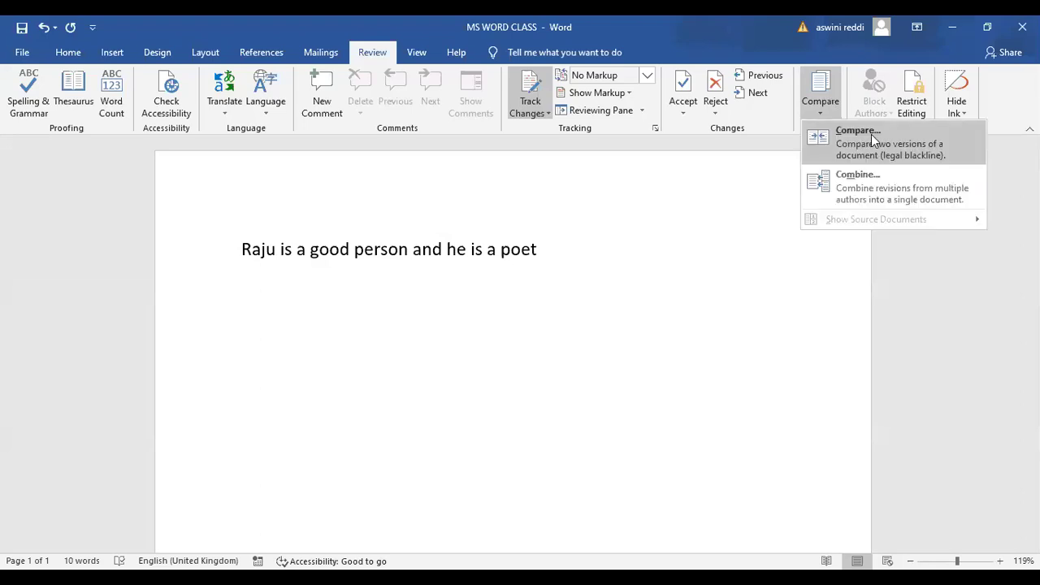
pyautogui.click(871, 134)
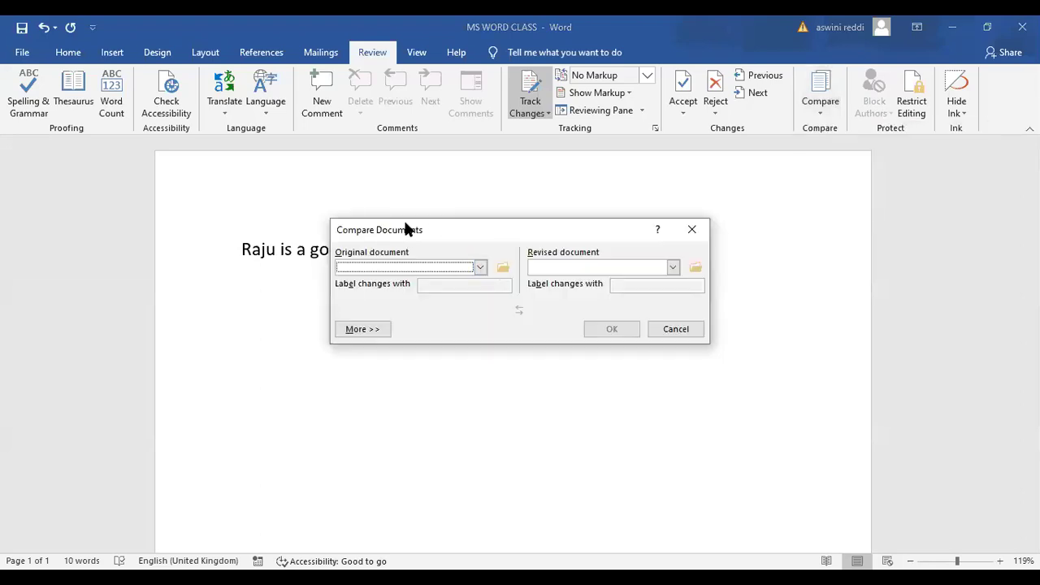
pyautogui.click(481, 269)
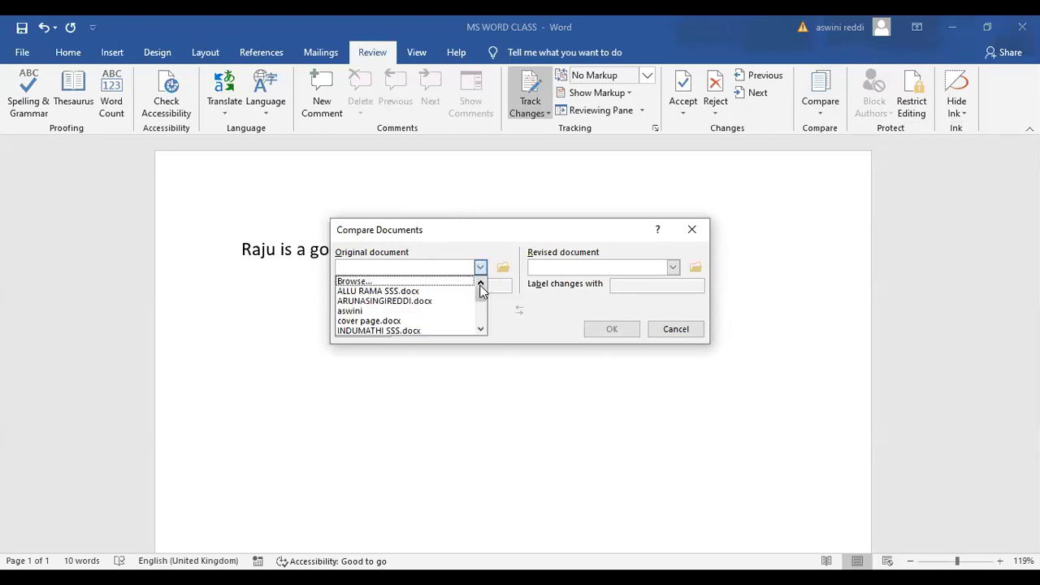
pyautogui.moveTo(480, 297); pyautogui.dragTo(483, 304)
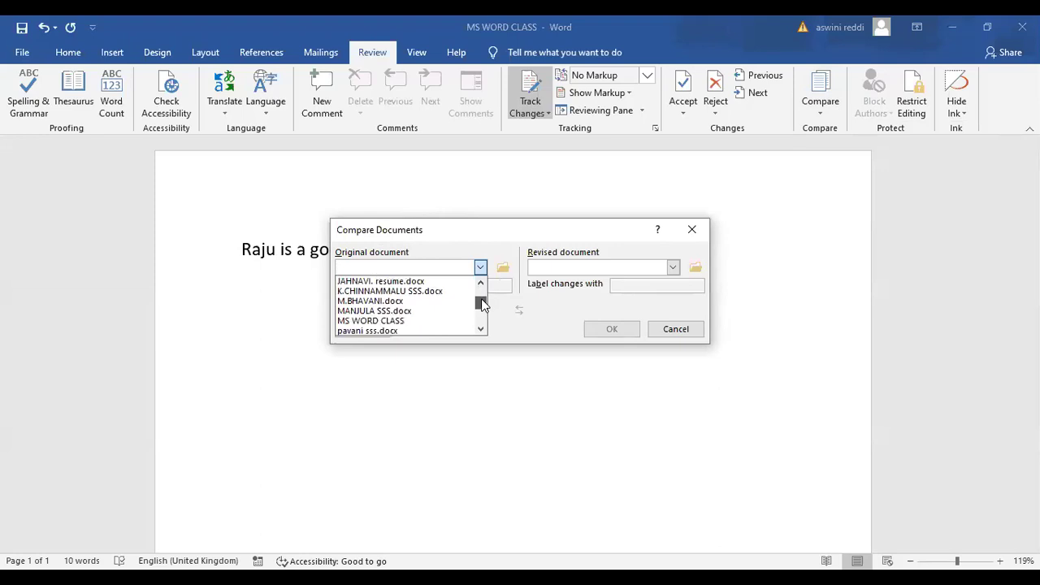
pyautogui.click(415, 321)
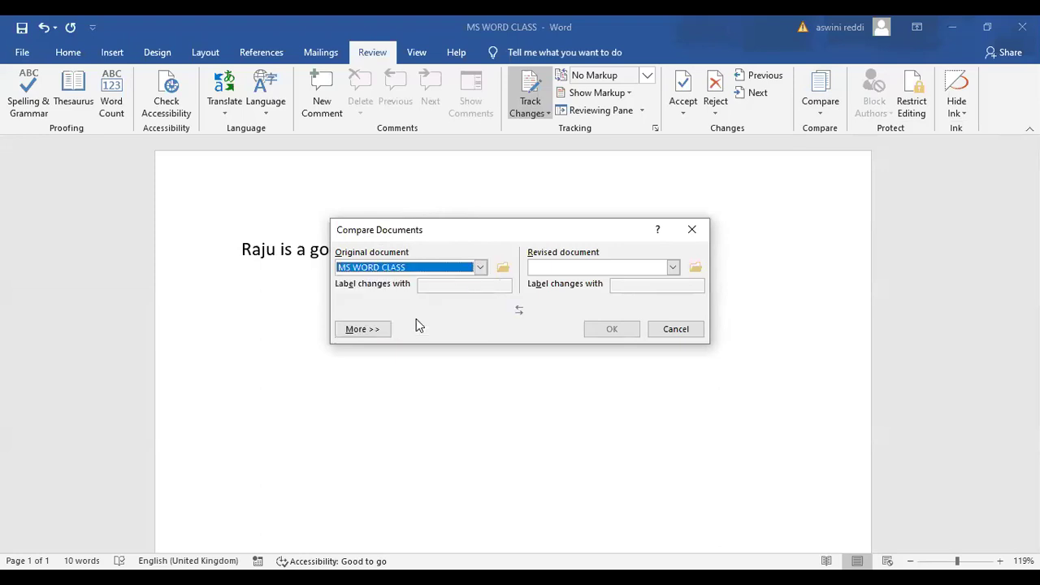
pyautogui.click(673, 268)
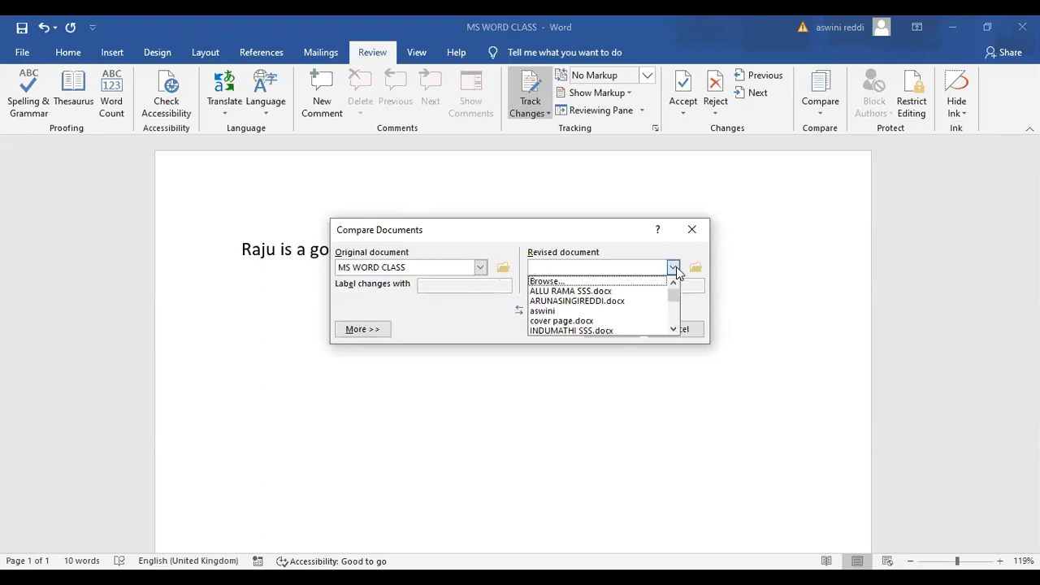
pyautogui.click(645, 312)
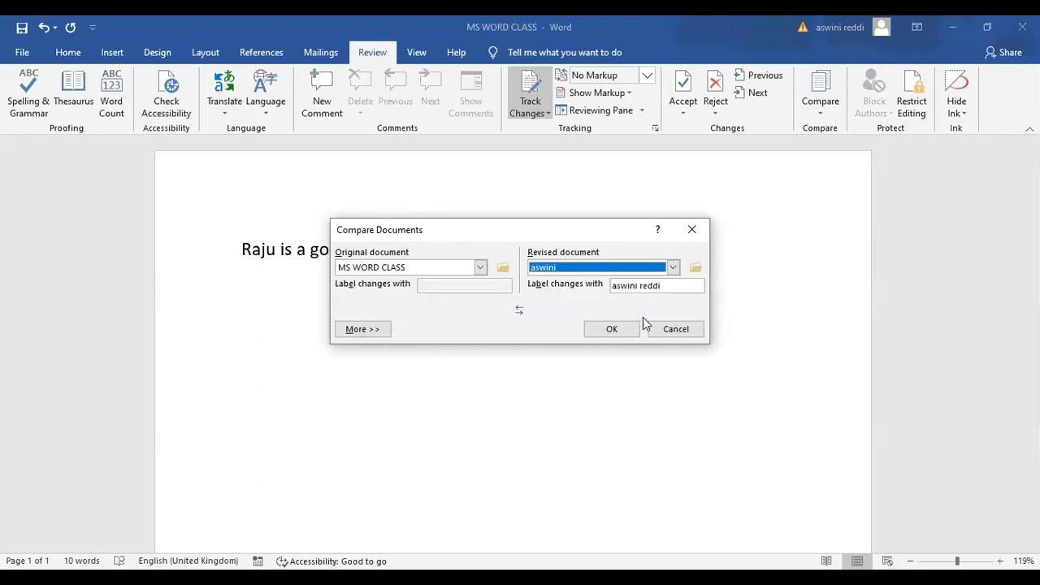
pyautogui.click(616, 332)
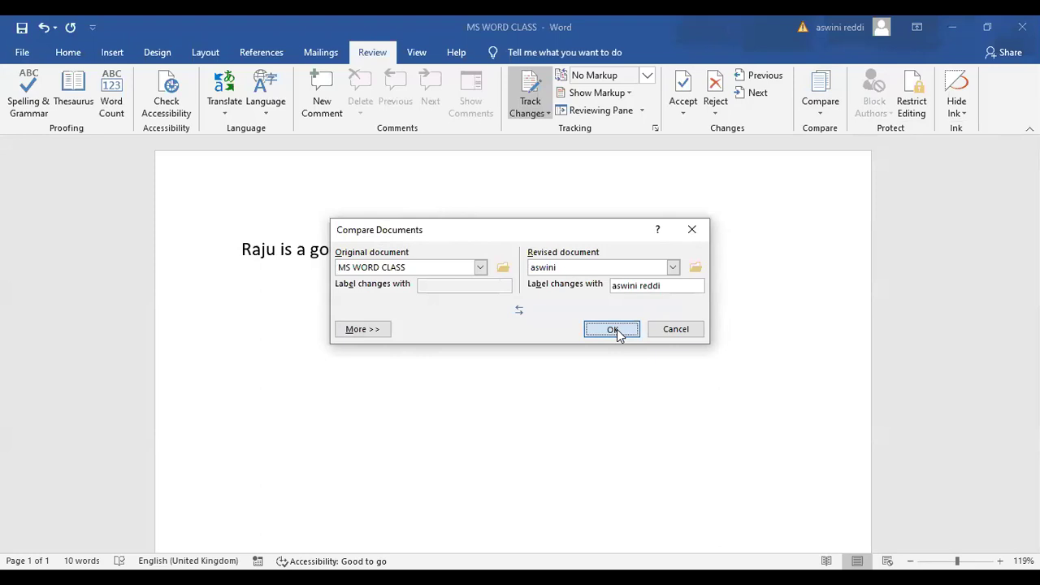
pyautogui.click(495, 343)
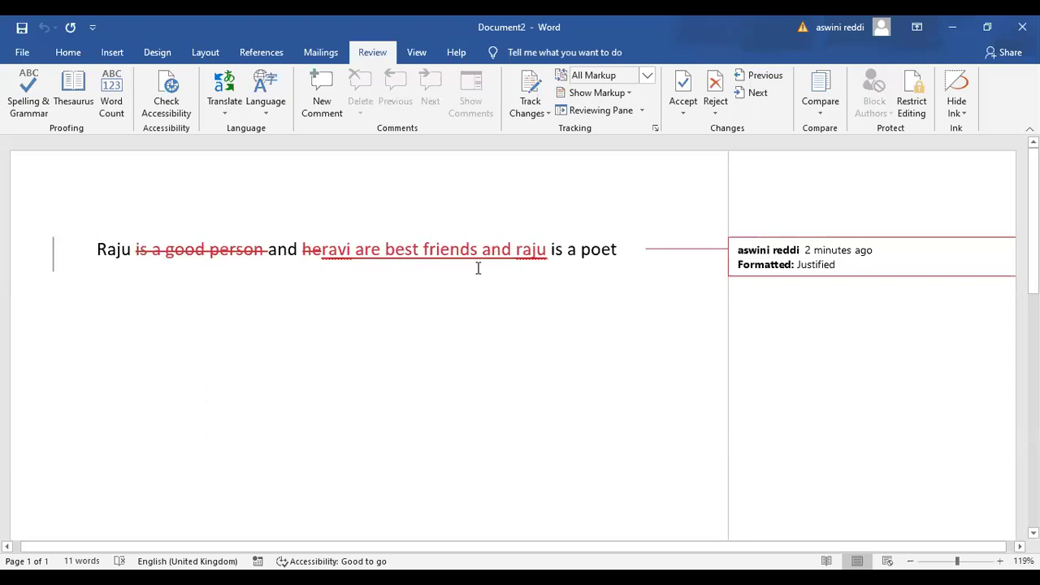
# Close the Document2 comparison result window
pyautogui.moveTo(481, 267)
pyautogui.click(1022, 27)
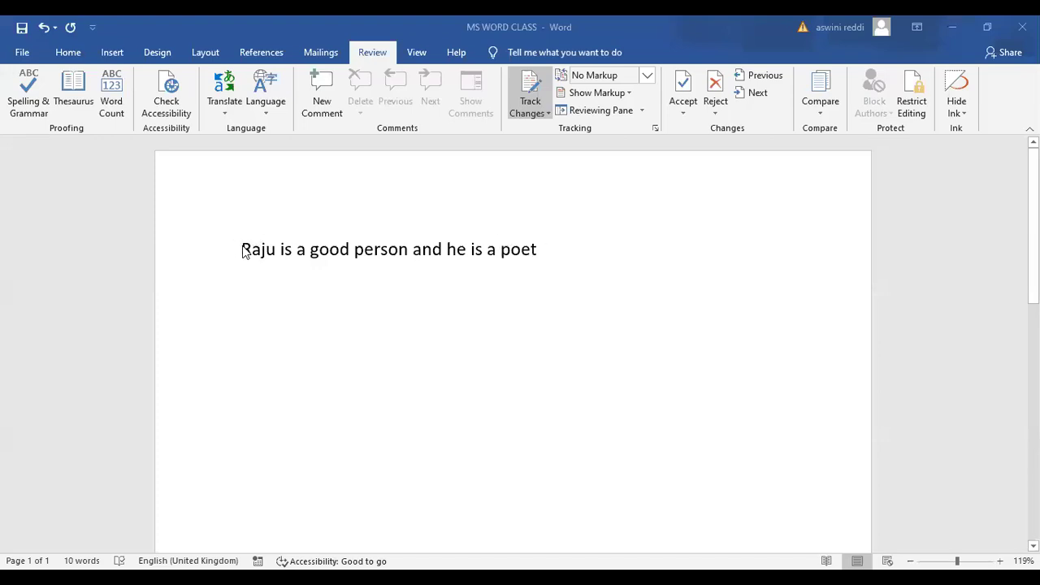
# Select and delete the sentence 'Raju is a good person and he is a poet'
pyautogui.moveTo(538, 251); pyautogui.dragTo(357, 250)
pyautogui.moveTo(242, 236); pyautogui.dragTo(233, 237)
pyautogui.press('Delete')
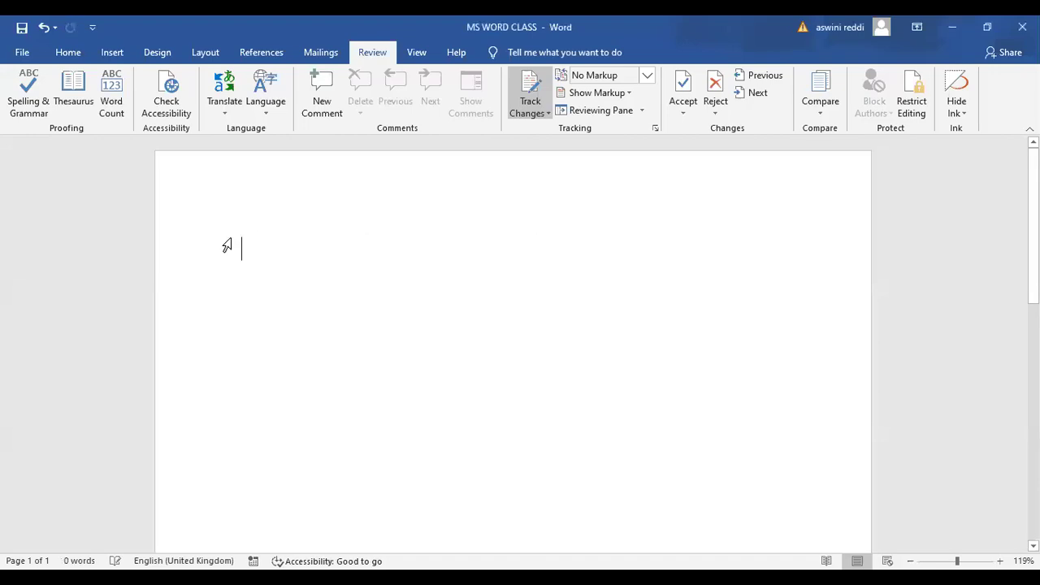
# Enter =rand(3,3) to generate three paragraphs of sample text
pyautogui.write('=')
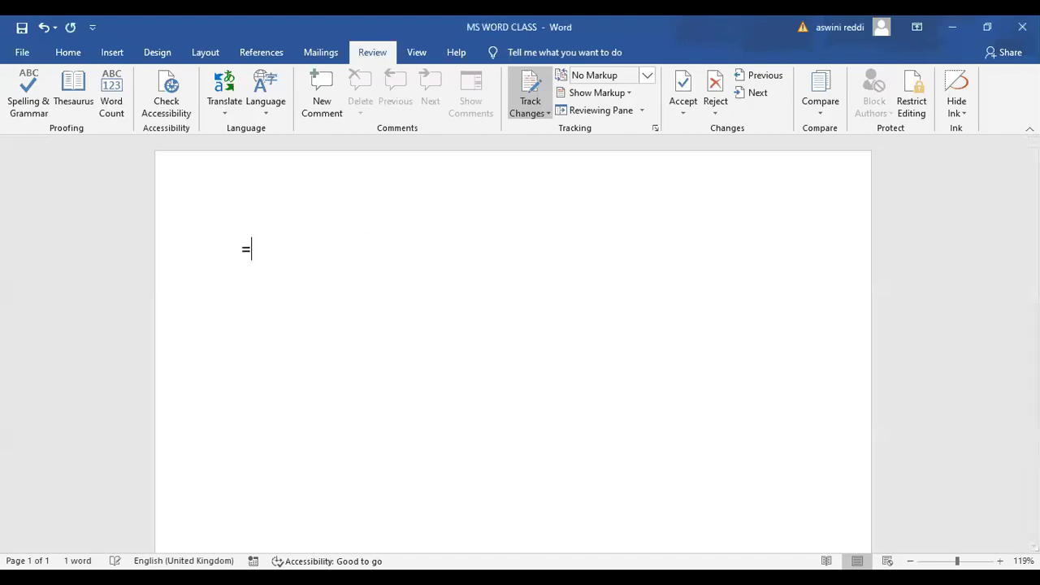
pyautogui.write('rand(2,3')
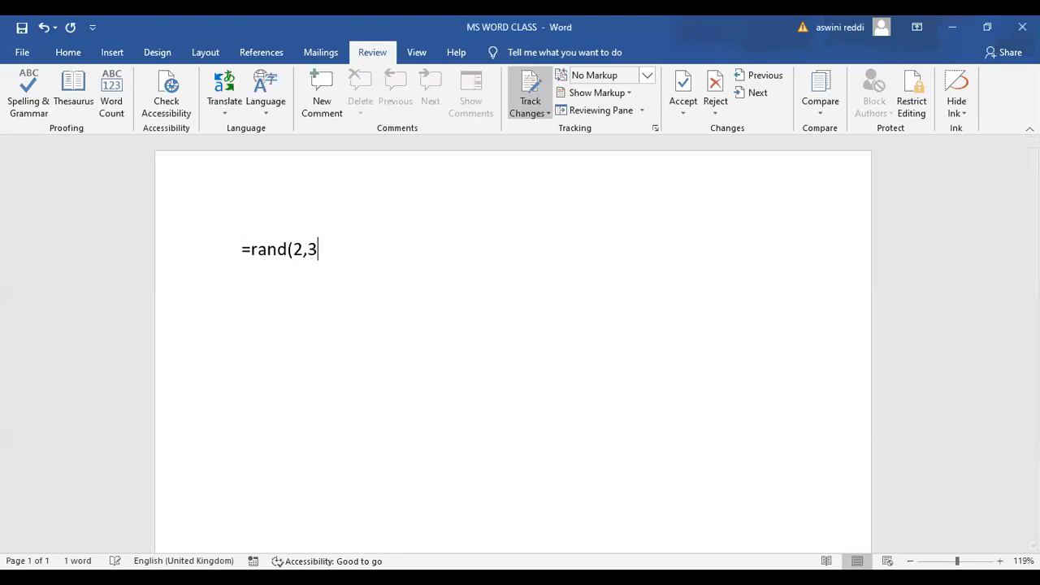
pyautogui.write(')')
pyautogui.press('BackSpace')
pyautogui.press('BackSpace')
pyautogui.press('BackSpace')
pyautogui.press('BackSpace')
pyautogui.write('2,3')
pyautogui.press('BackSpace')
pyautogui.press('BackSpace')
pyautogui.press('BackSpace')
pyautogui.write('3,')
pyautogui.press('BackSpace')
pyautogui.write(',3)')
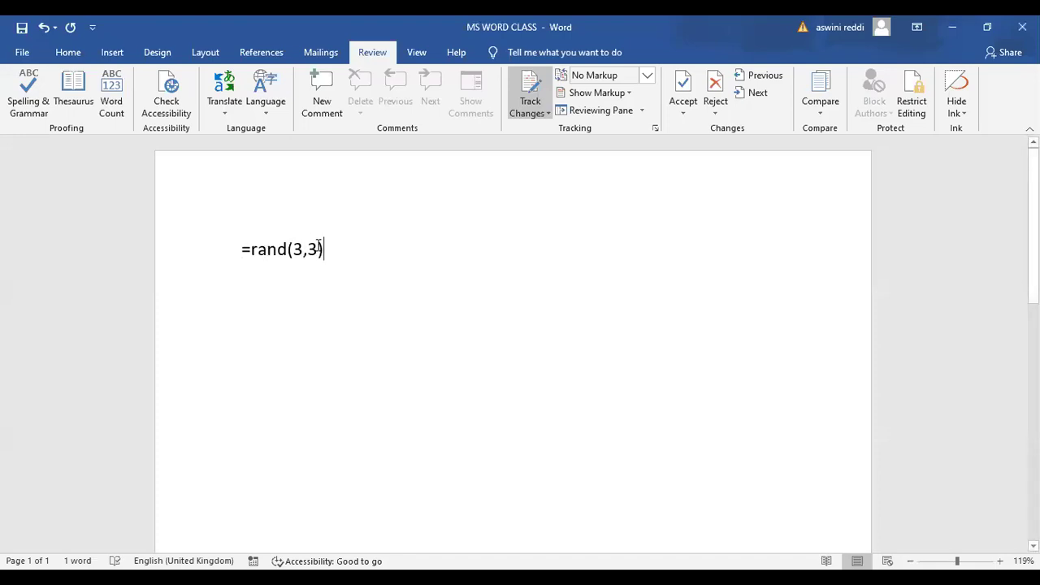
pyautogui.press('Return')
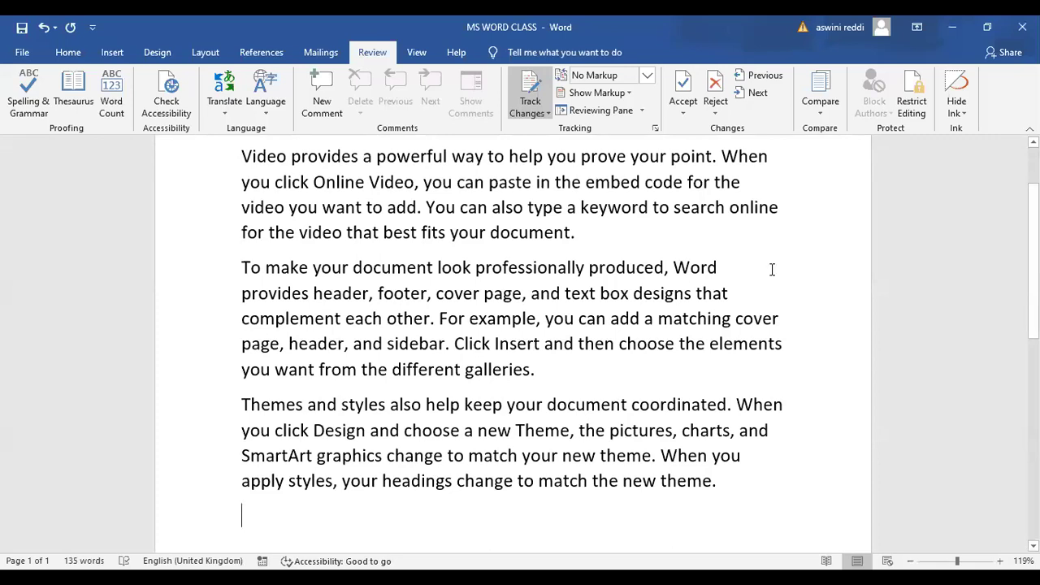
pyautogui.scroll(2, 513, 341)
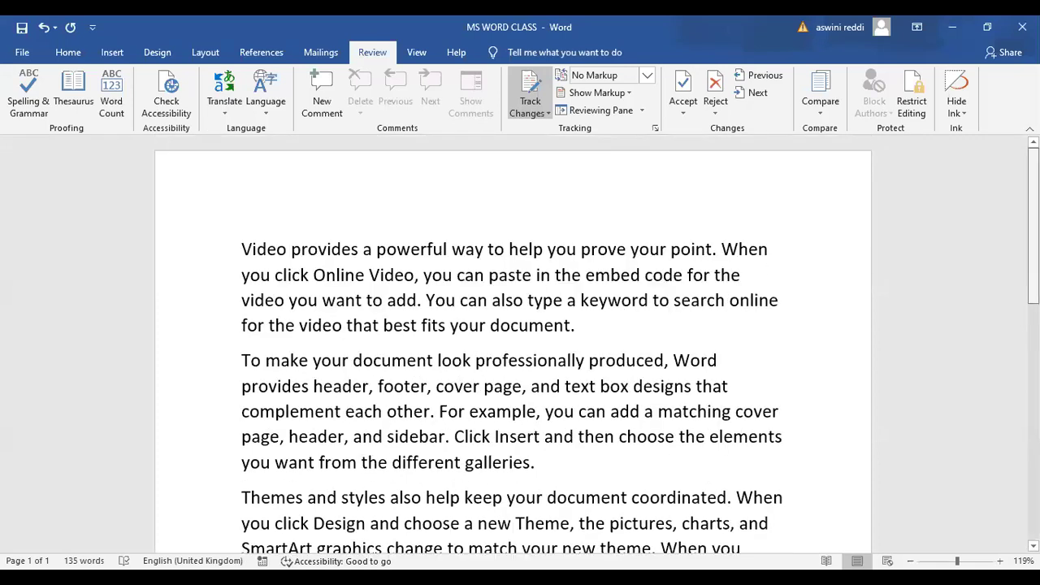
pyautogui.scroll(-1, 513, 341)
pyautogui.scroll(-1, 513, 342)
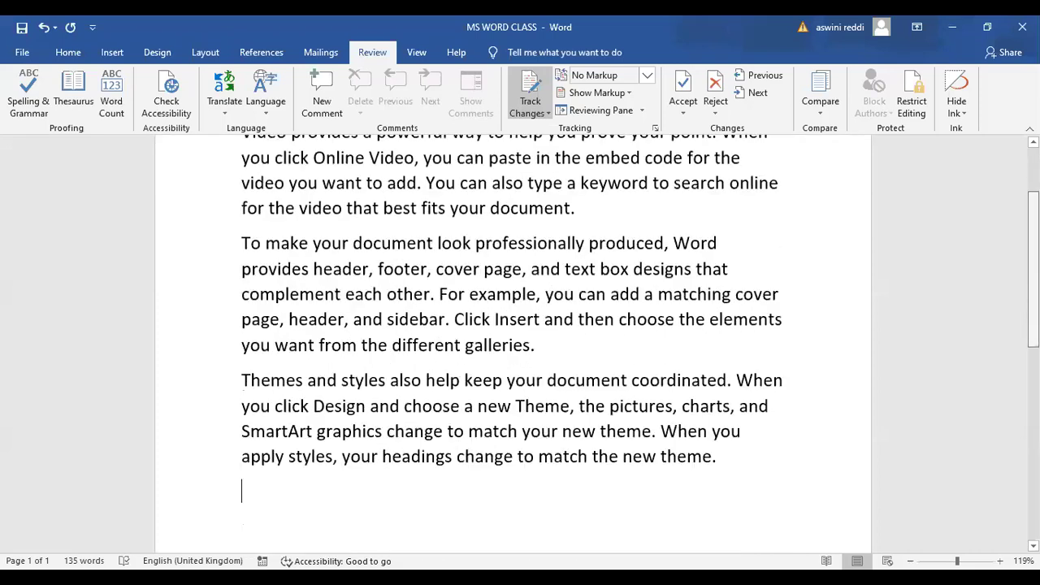
pyautogui.scroll(2, 513, 341)
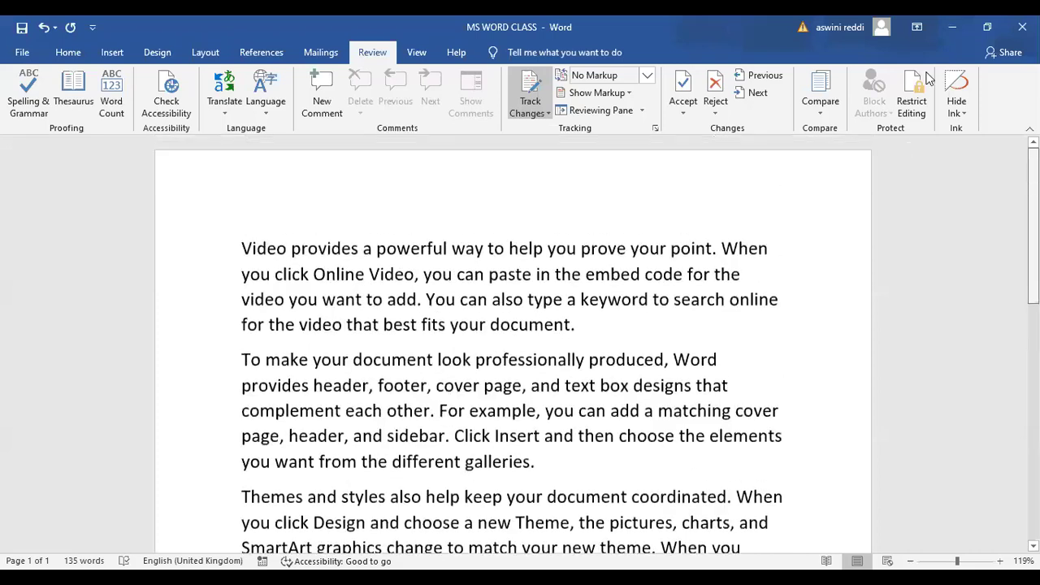
# Minimize MS WORD CLASS and replace the aswini sentence with =rand(2,3) sample text
pyautogui.click(953, 30)
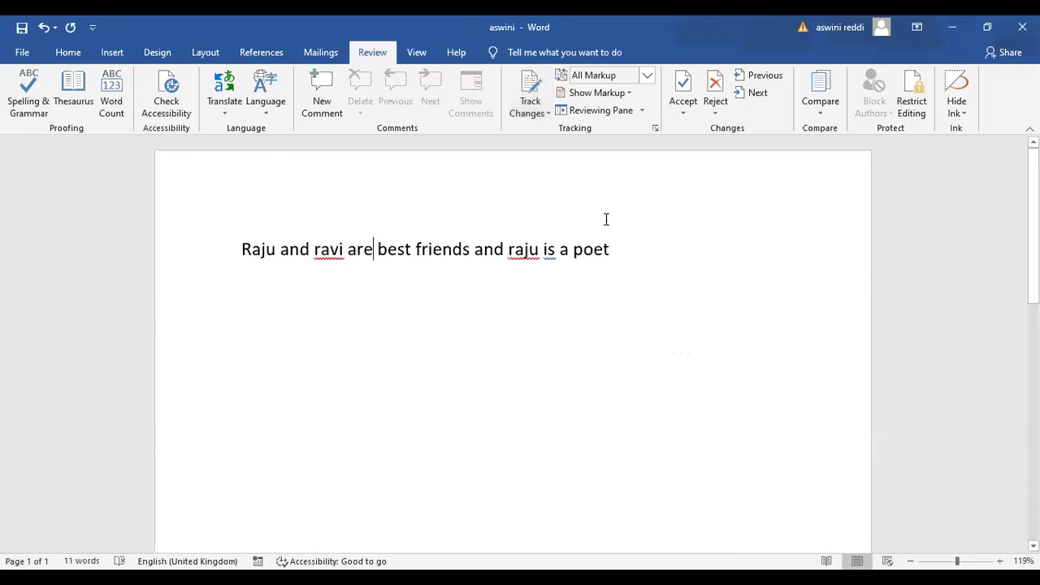
pyautogui.moveTo(611, 249); pyautogui.dragTo(414, 248)
pyautogui.moveTo(245, 242); pyautogui.dragTo(245, 242)
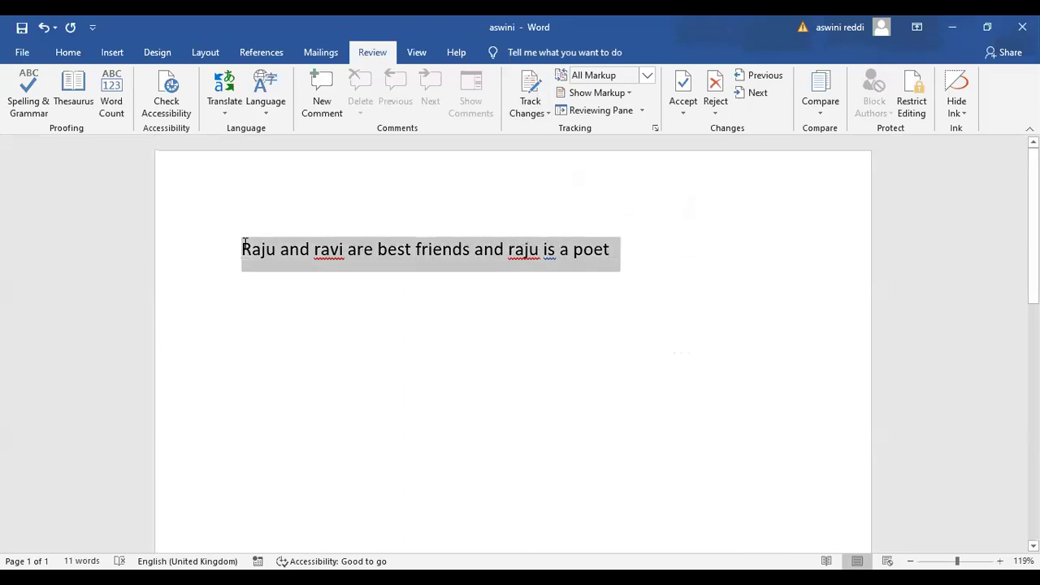
pyautogui.write('=rand(')
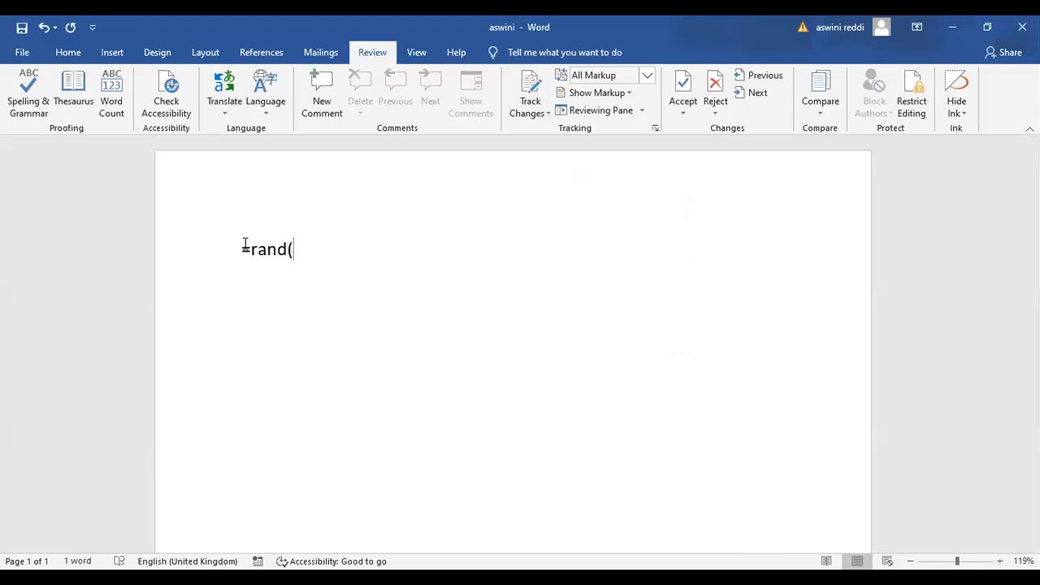
pyautogui.write('2,3)')
pyautogui.press('Return')
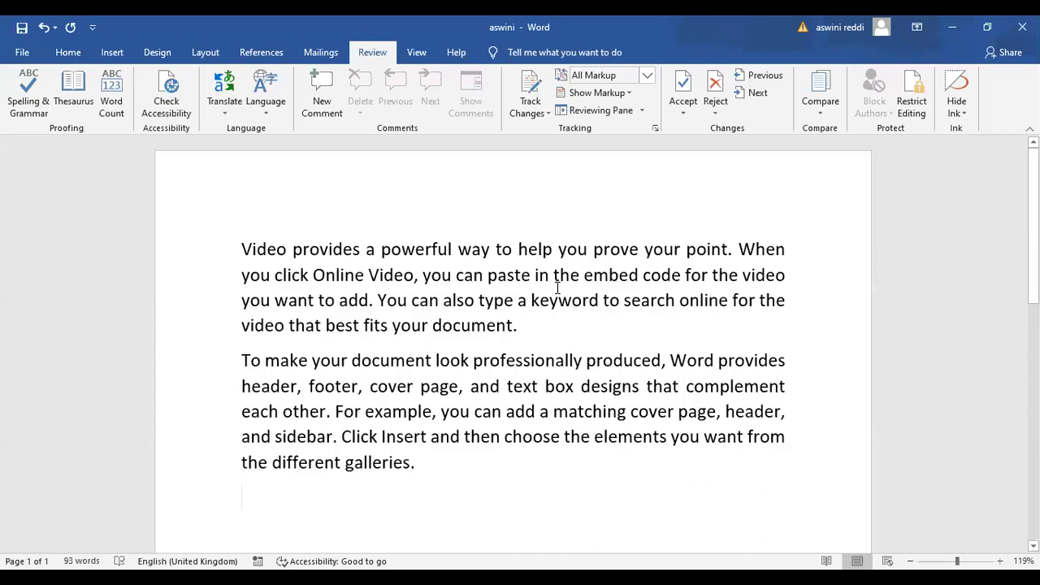
# Add paragraphs 'these are ms office classes' and 'These classes are very useful to students'
pyautogui.moveTo(424, 277)
pyautogui.write('the')
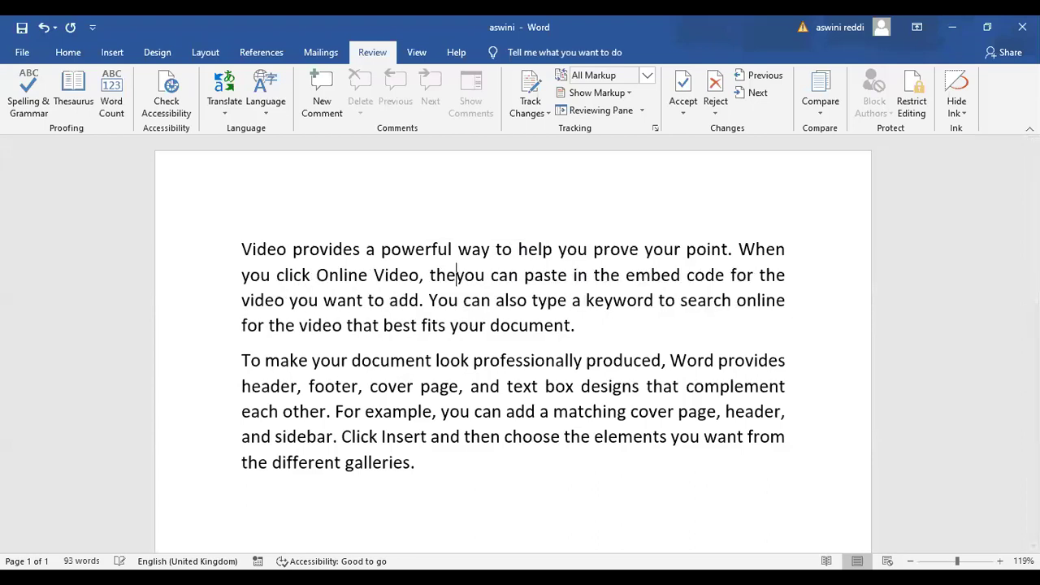
pyautogui.write('se ar')
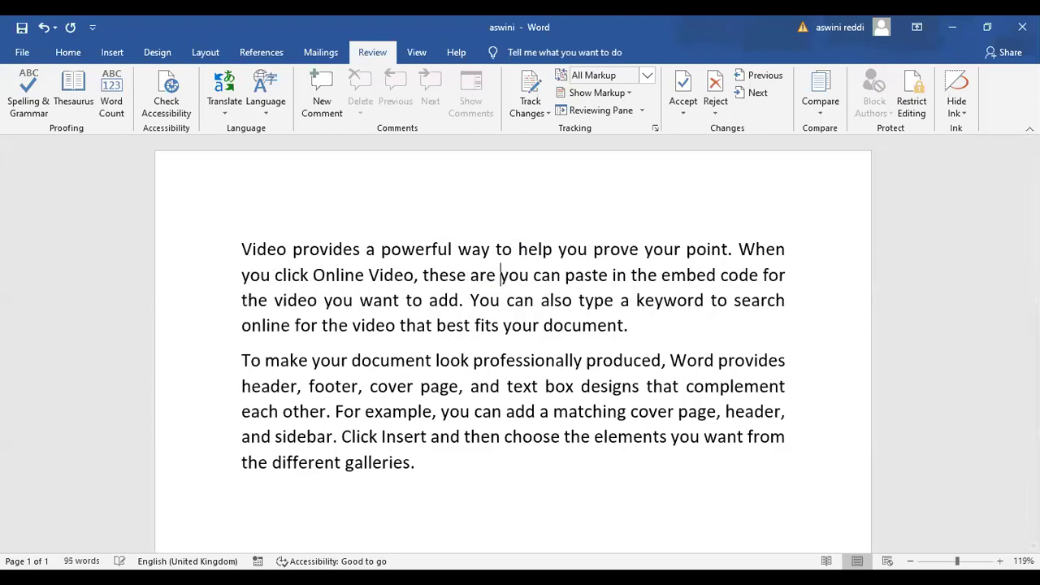
pyautogui.write('e ms office ')
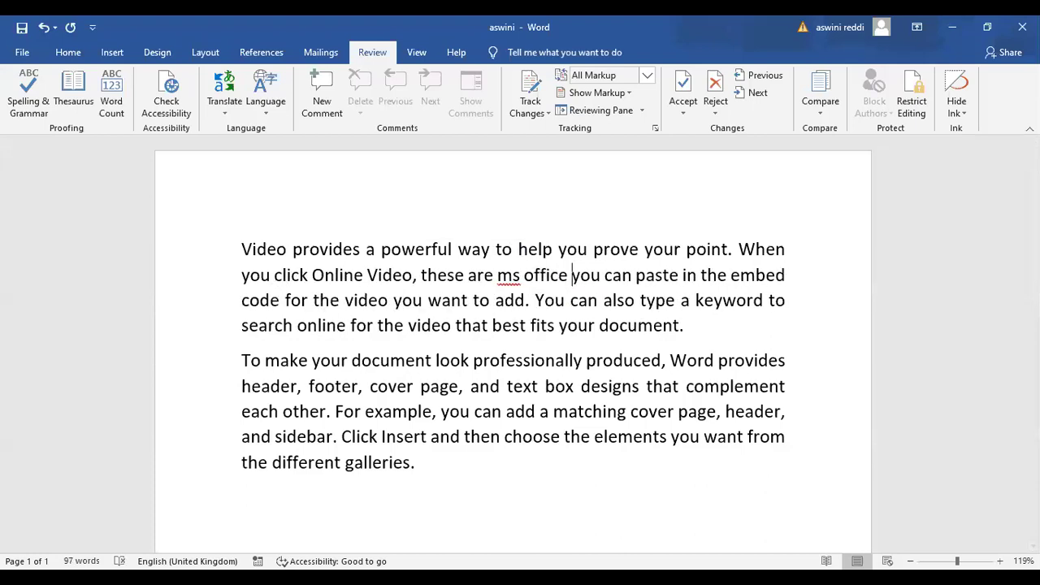
pyautogui.write('classes')
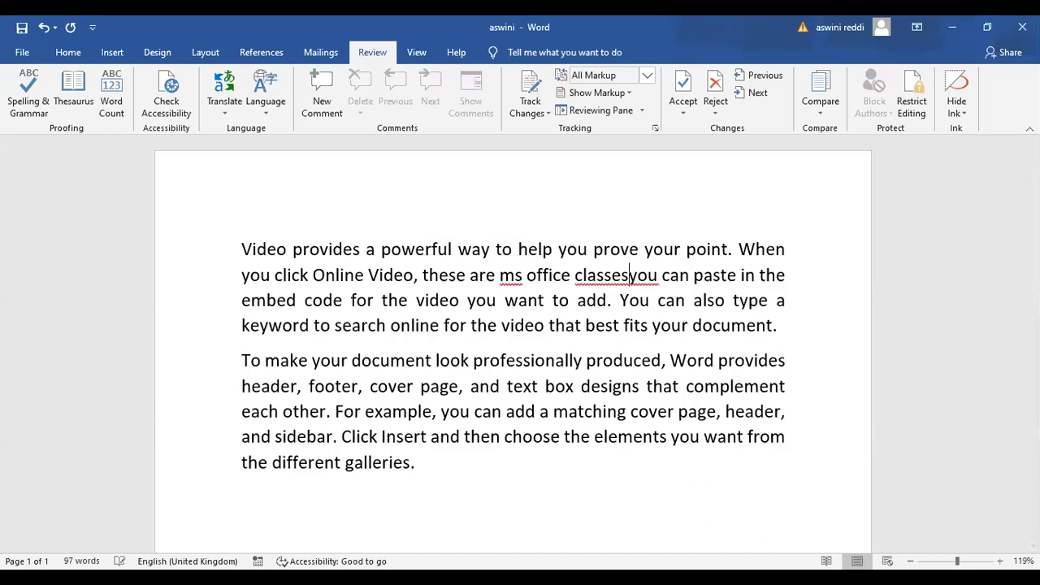
pyautogui.press('Return')
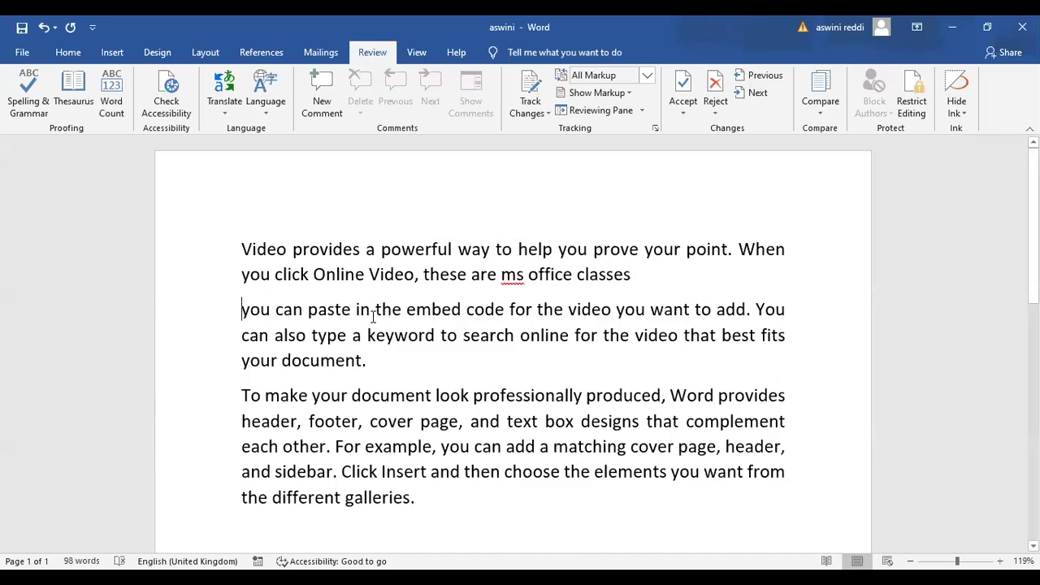
pyautogui.write('These ')
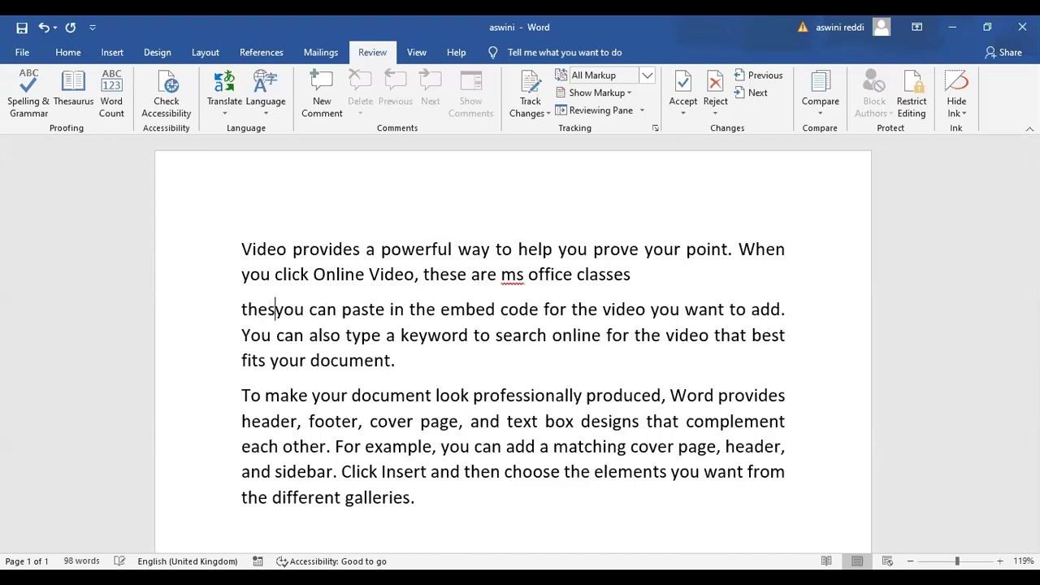
pyautogui.write('classes')
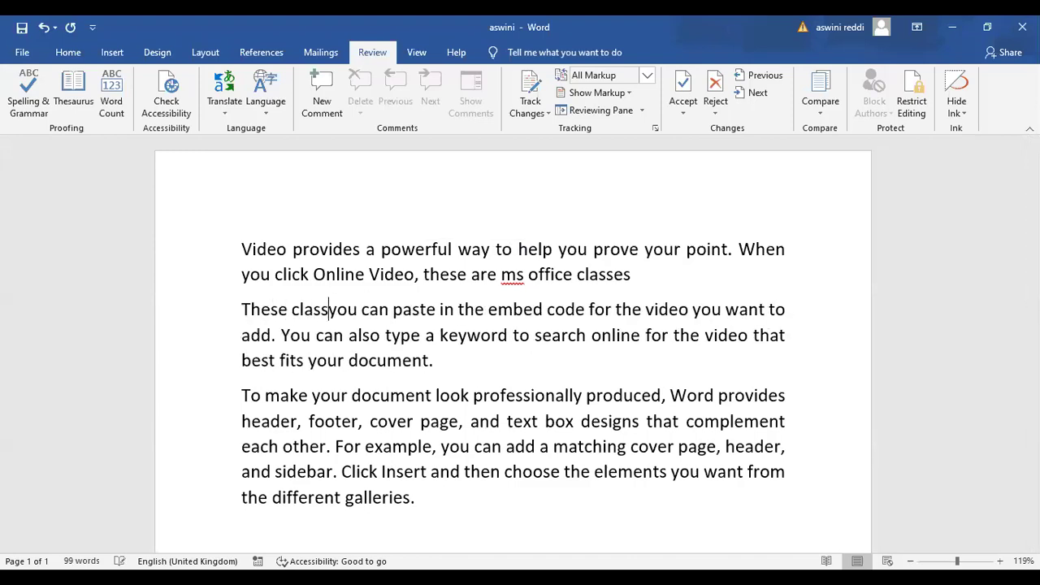
pyautogui.write(' are ver')
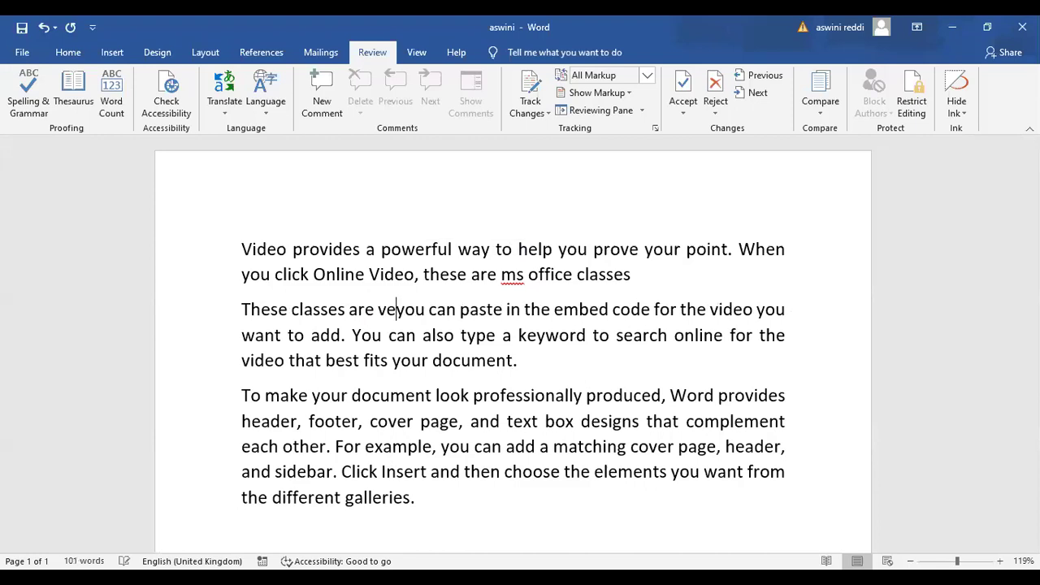
pyautogui.write('y usef')
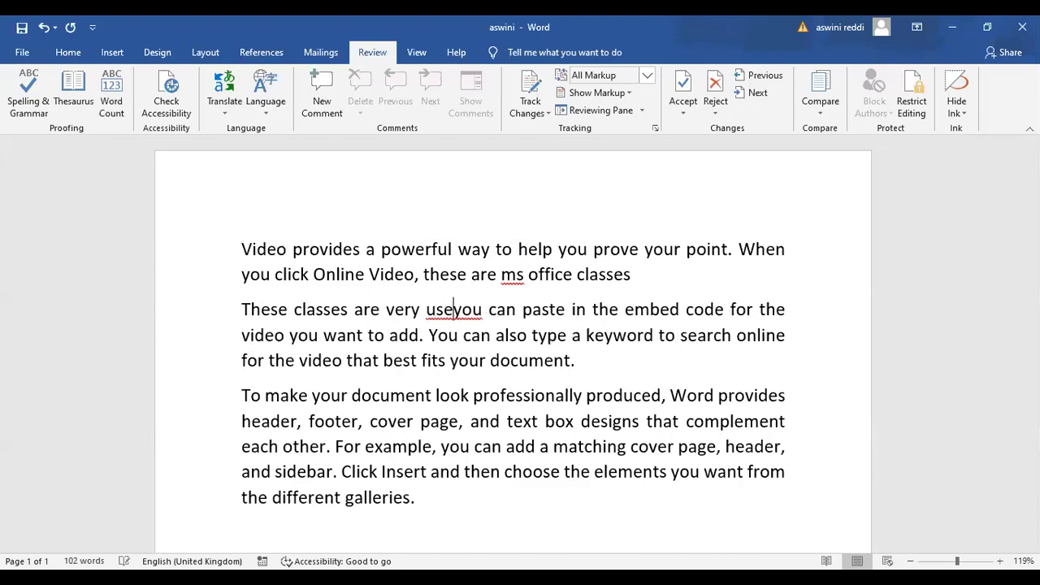
pyautogui.write('ul to ')
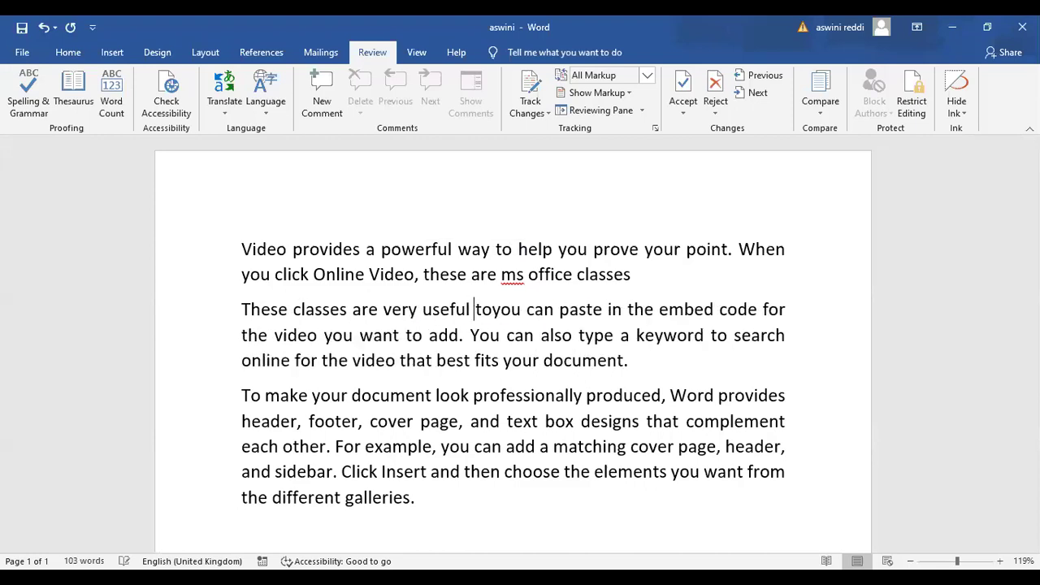
pyautogui.write('students')
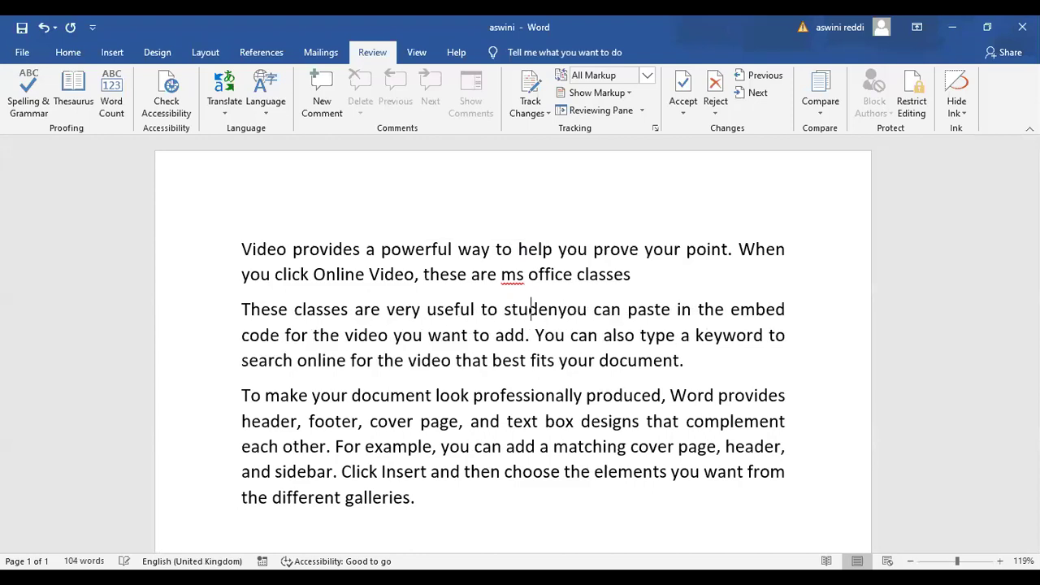
pyautogui.press('Return')
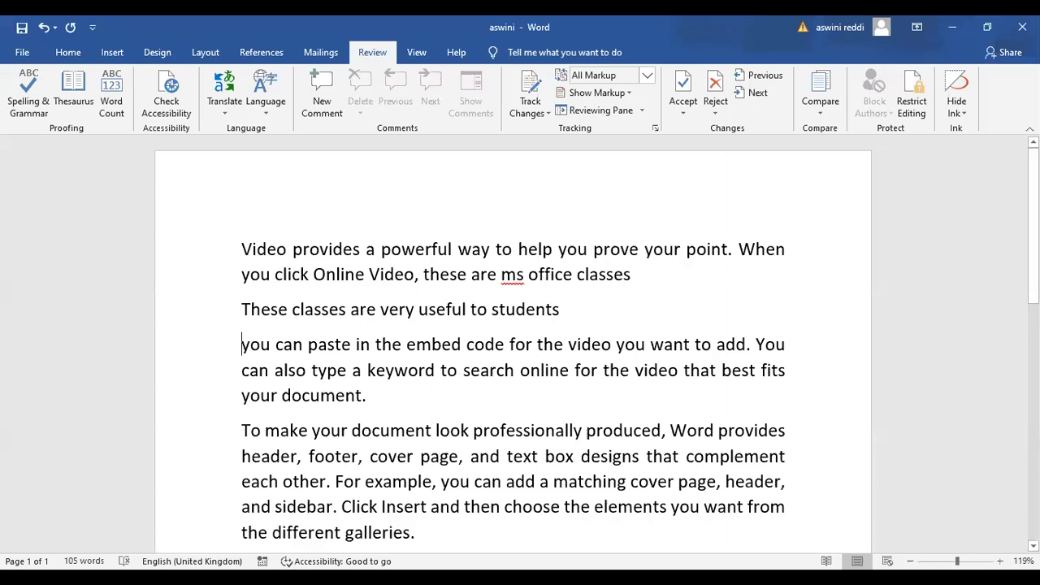
pyautogui.scroll(-4, 533, 360)
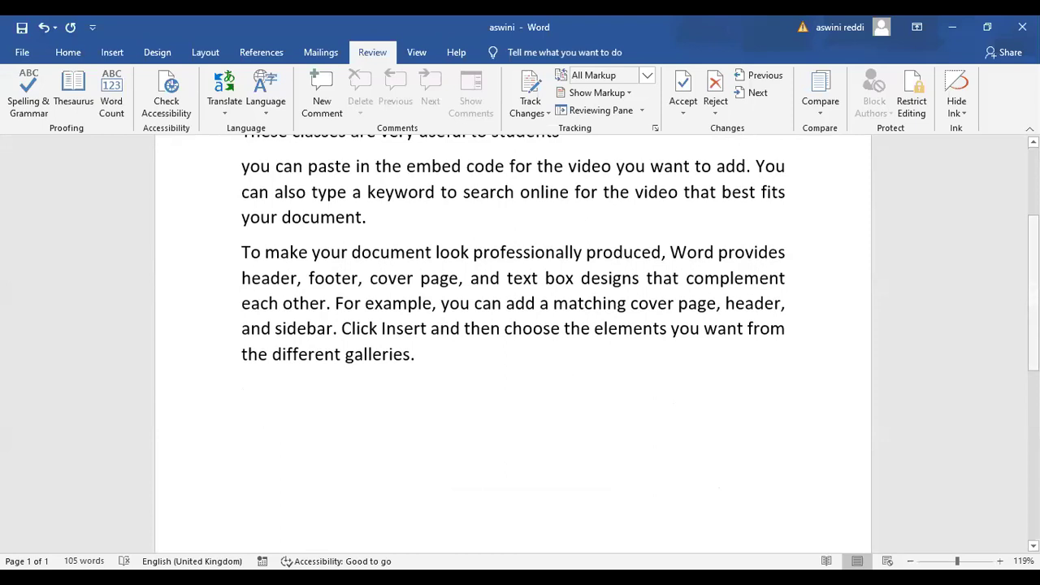
pyautogui.scroll(4, 512, 341)
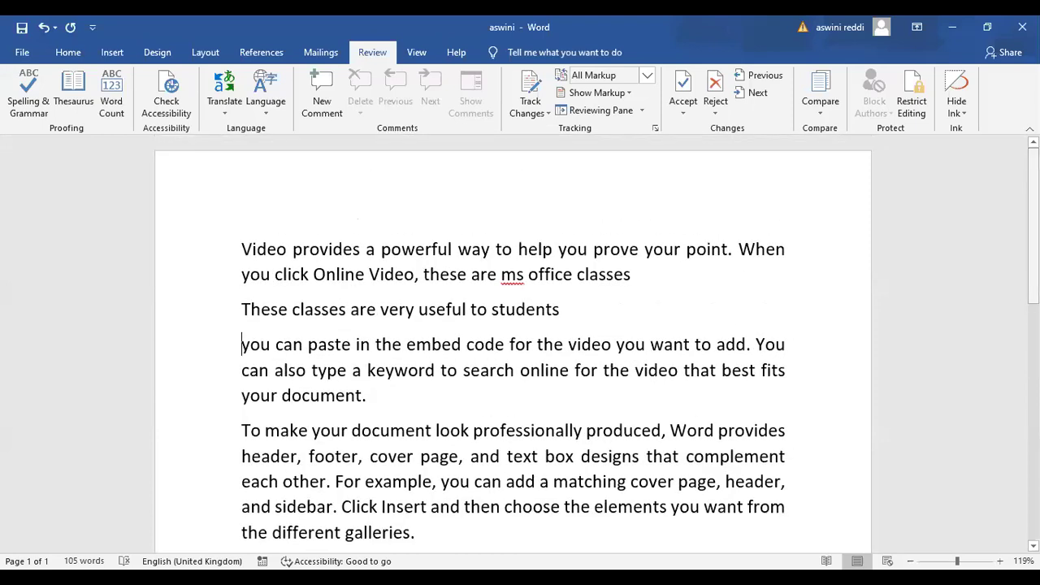
# Compare aswini as the original against MS WORD CLASS as the revised document
pyautogui.click(821, 101)
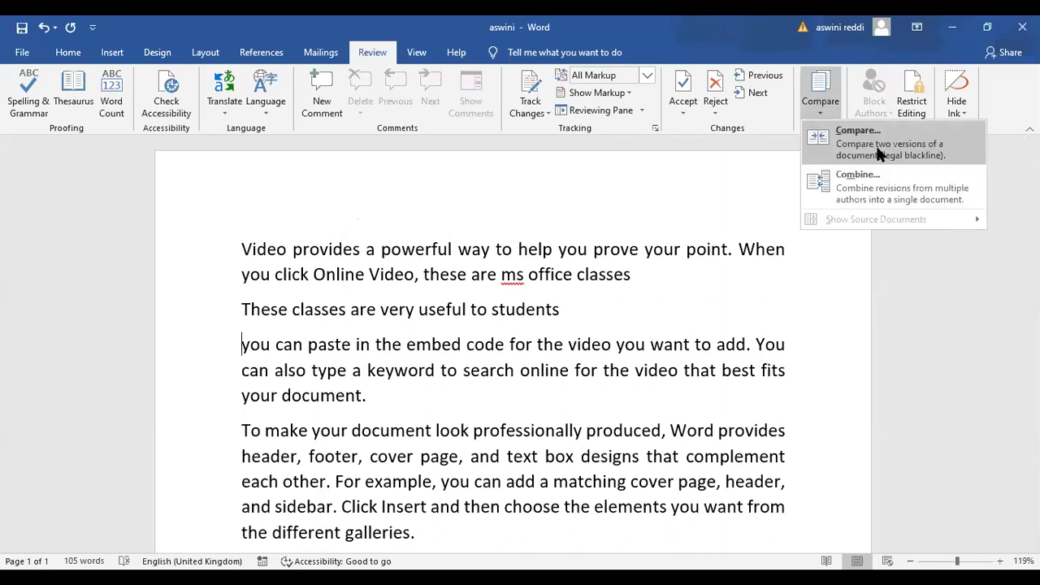
pyautogui.click(881, 154)
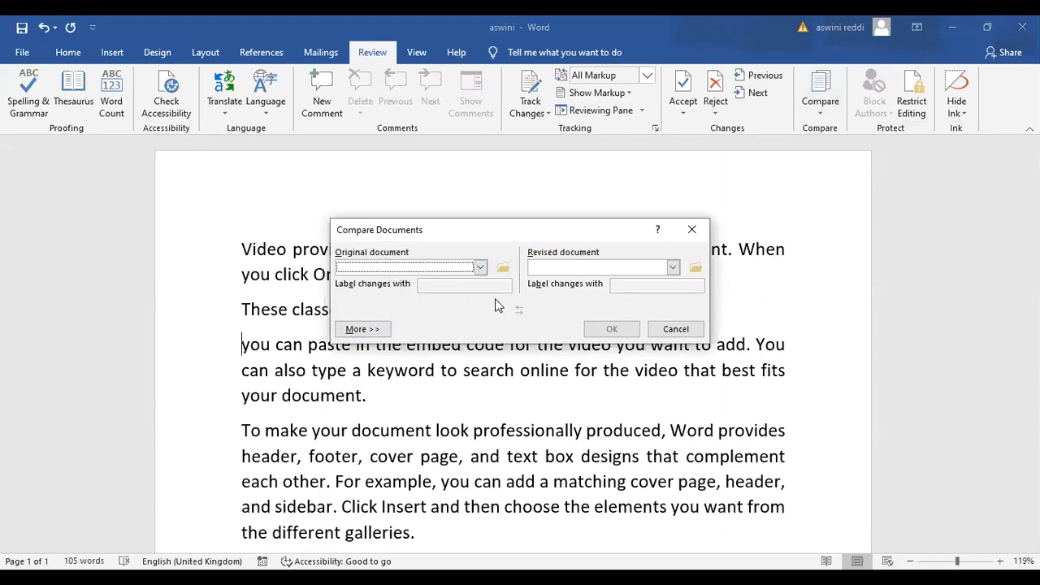
pyautogui.click(480, 270)
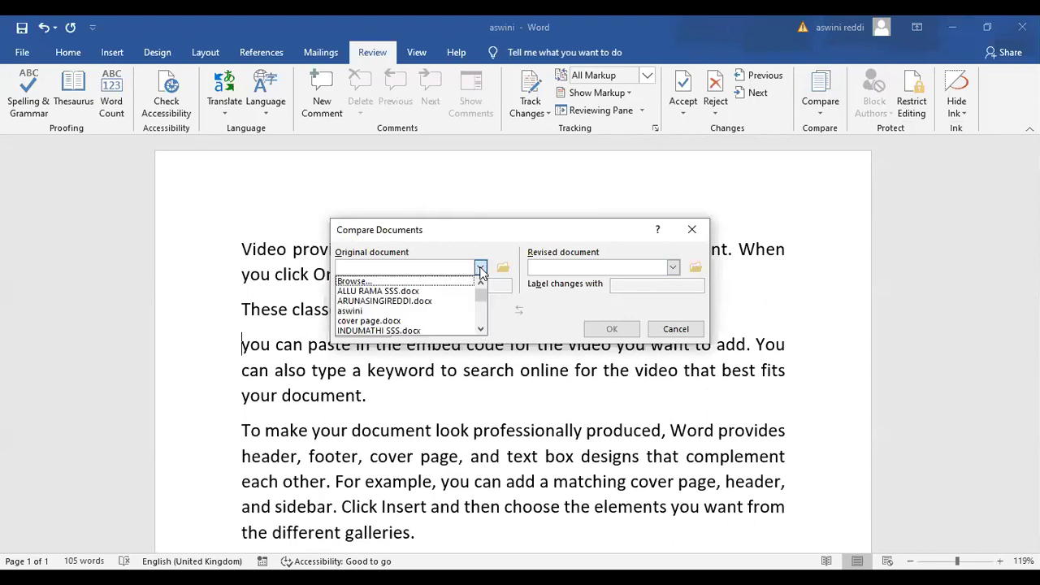
pyautogui.click(456, 315)
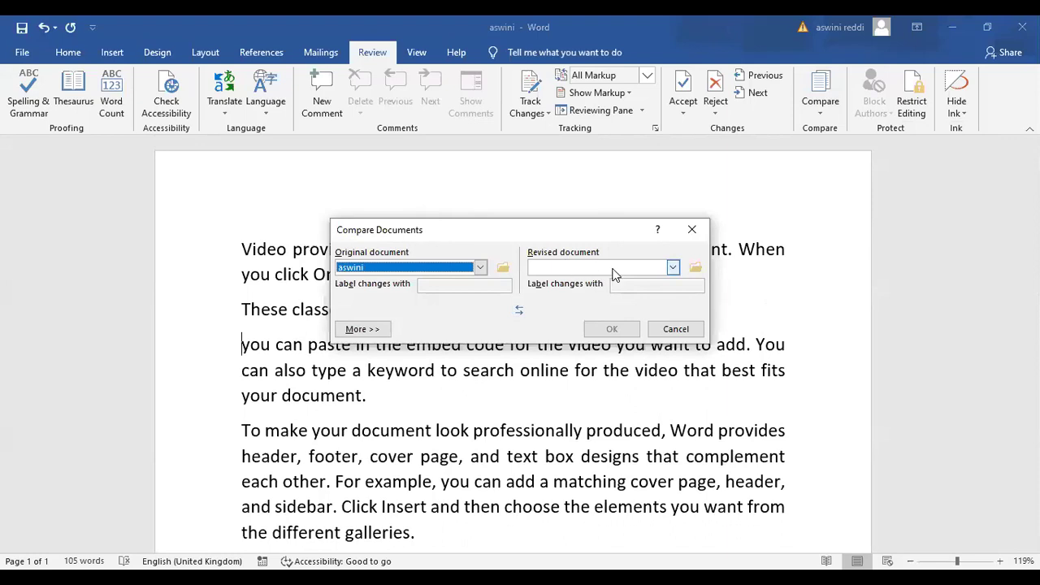
pyautogui.click(672, 269)
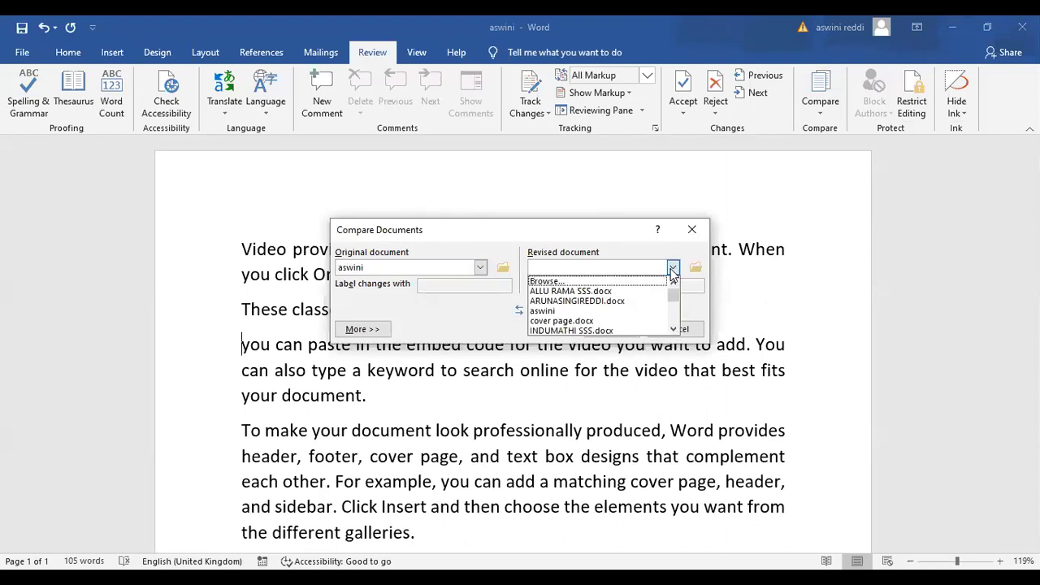
pyautogui.moveTo(676, 290); pyautogui.dragTo(674, 308)
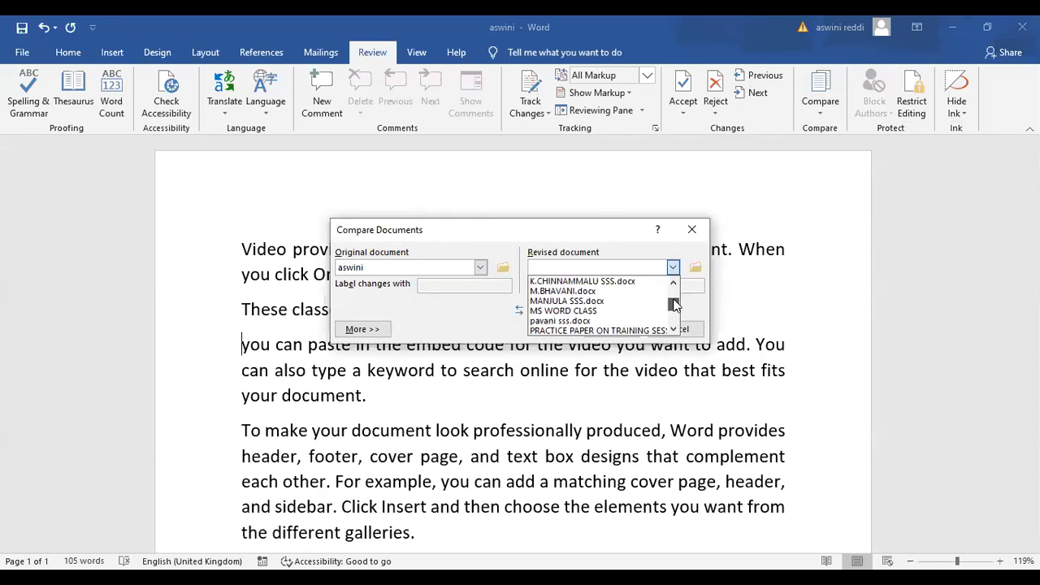
pyautogui.click(580, 310)
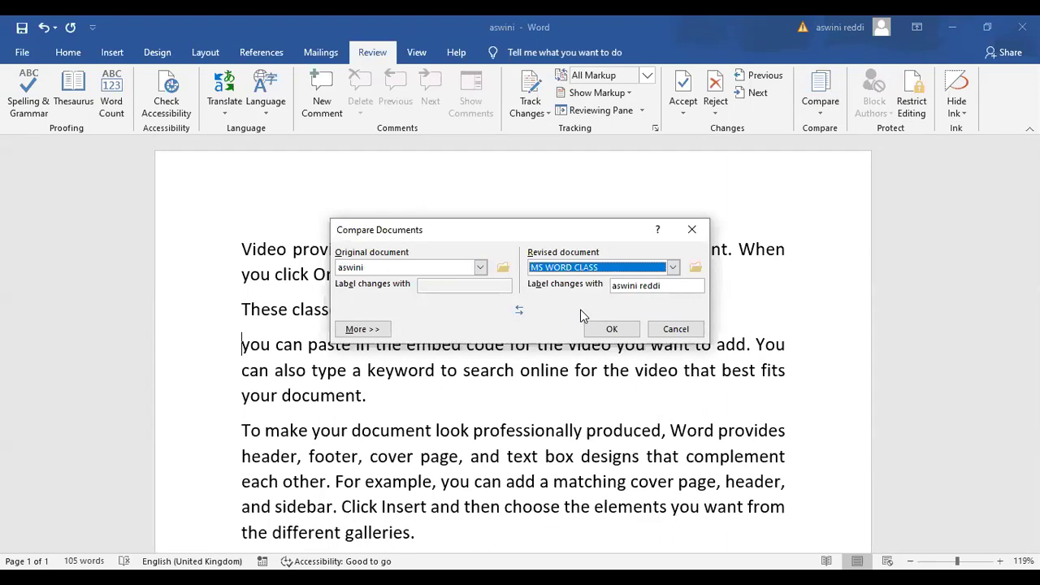
pyautogui.click(613, 333)
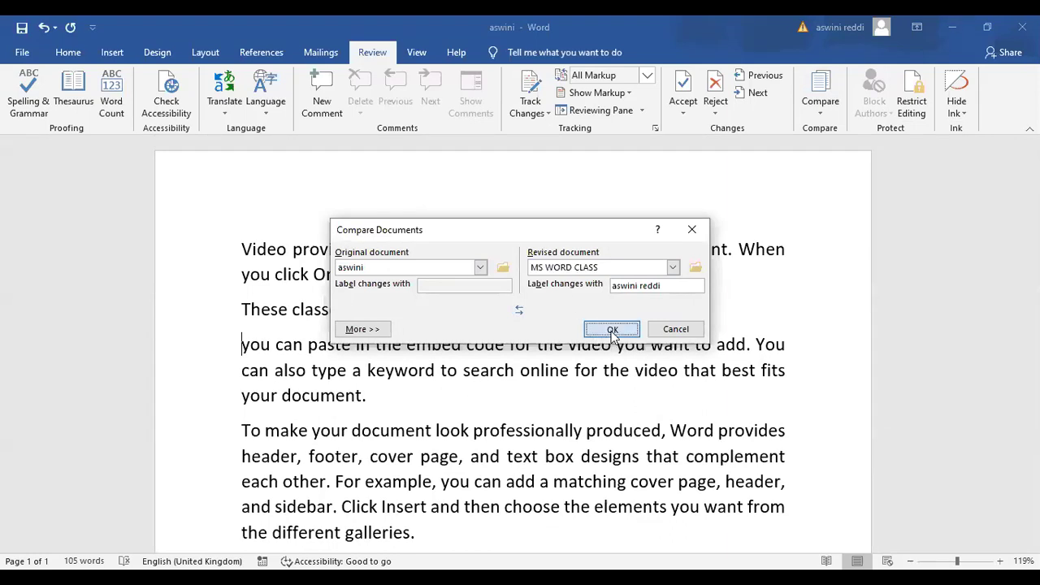
# Continue with tracked changes accepted and scroll through the Document3 comparison result
pyautogui.click(497, 344)
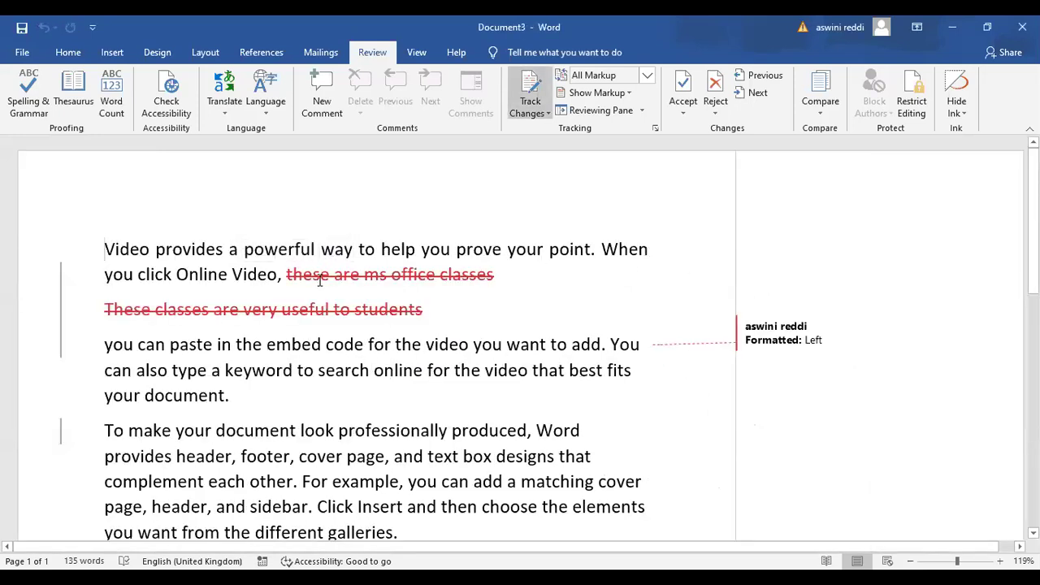
pyautogui.moveTo(401, 291)
pyautogui.scroll(-5, 520, 339)
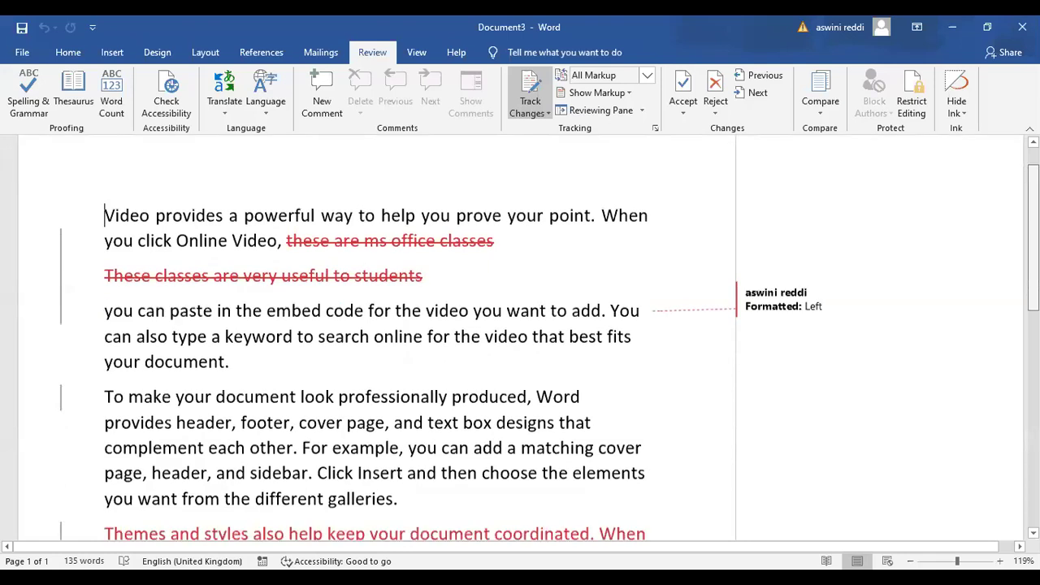
pyautogui.scroll(-2, 325, 349)
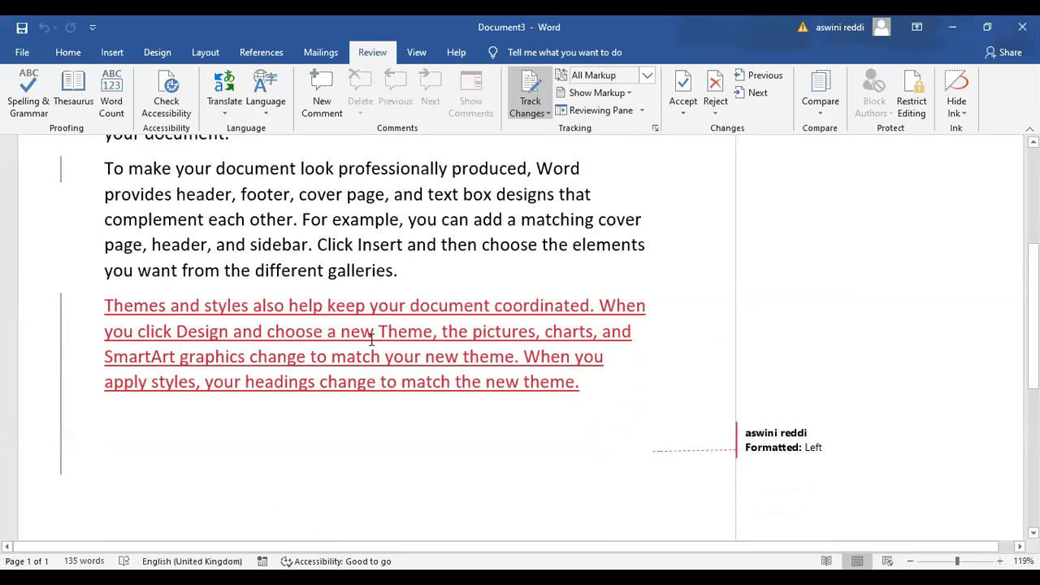
pyautogui.moveTo(380, 334)
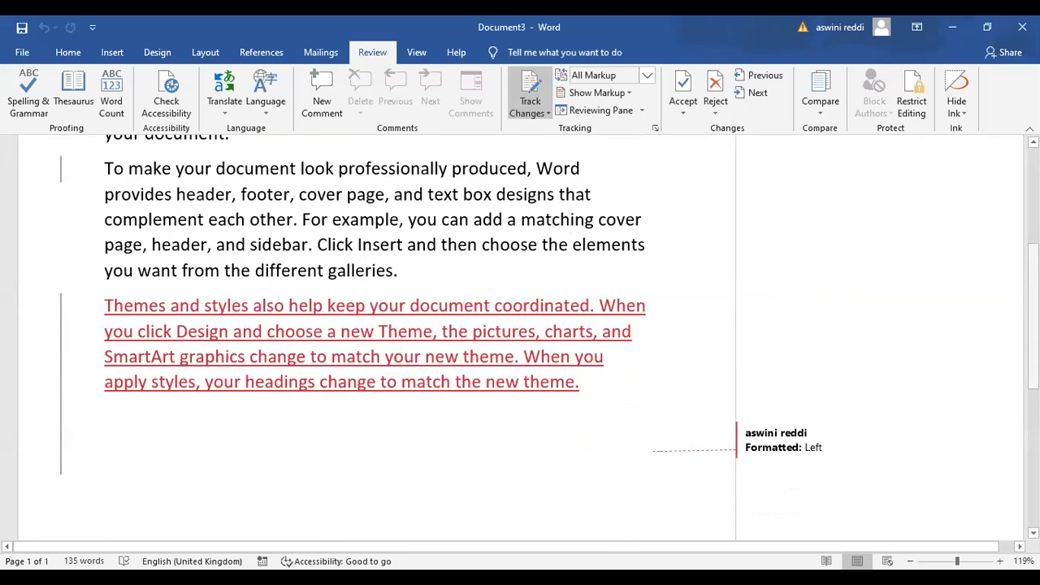
pyautogui.scroll(4, 982, 223)
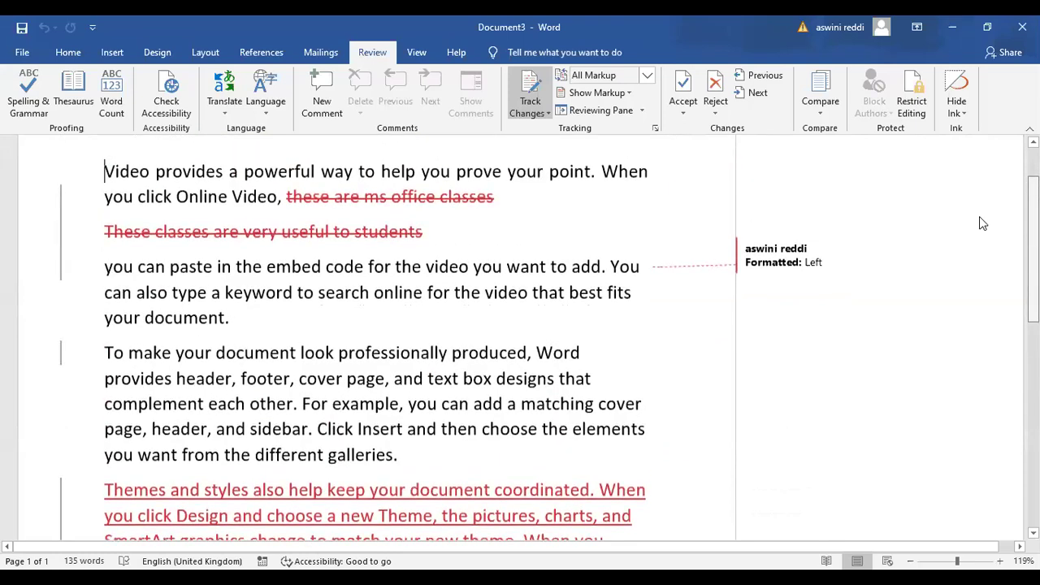
pyautogui.scroll(1, 983, 223)
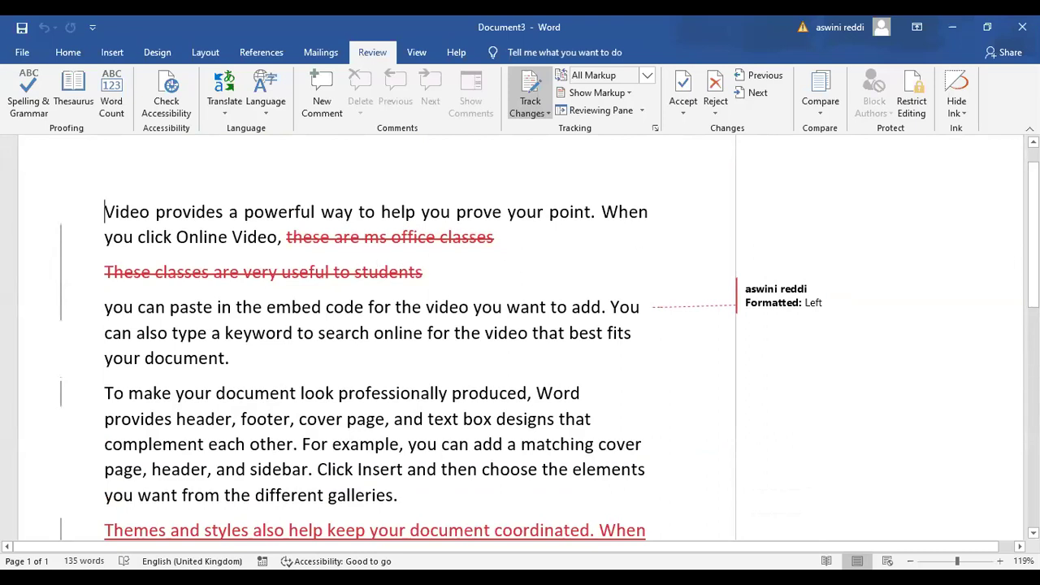
# Scroll through Document3's tracked-change markup, then close its window
pyautogui.scroll(-3, 422, 325)
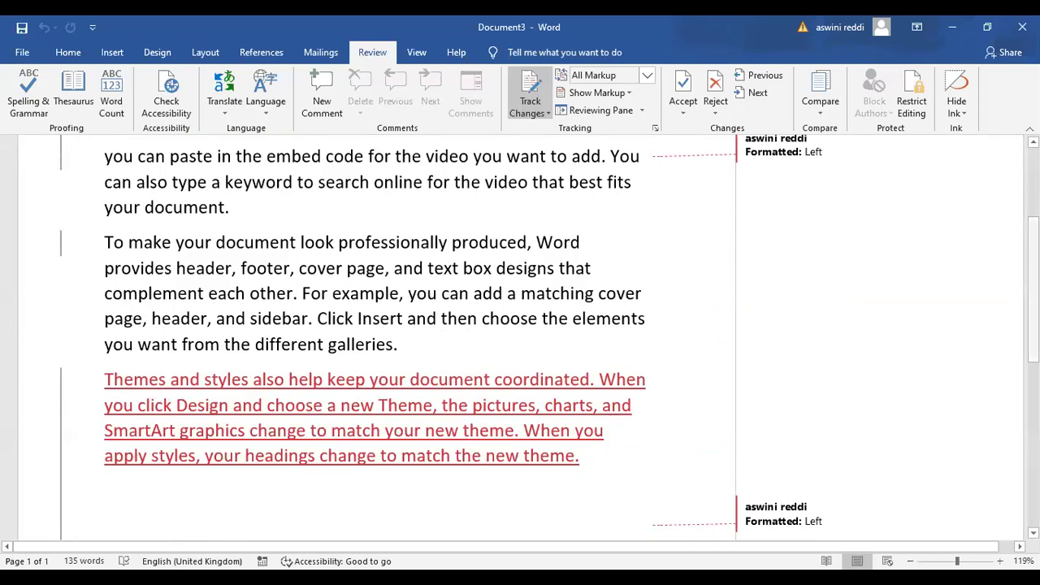
pyautogui.scroll(5, 520, 333)
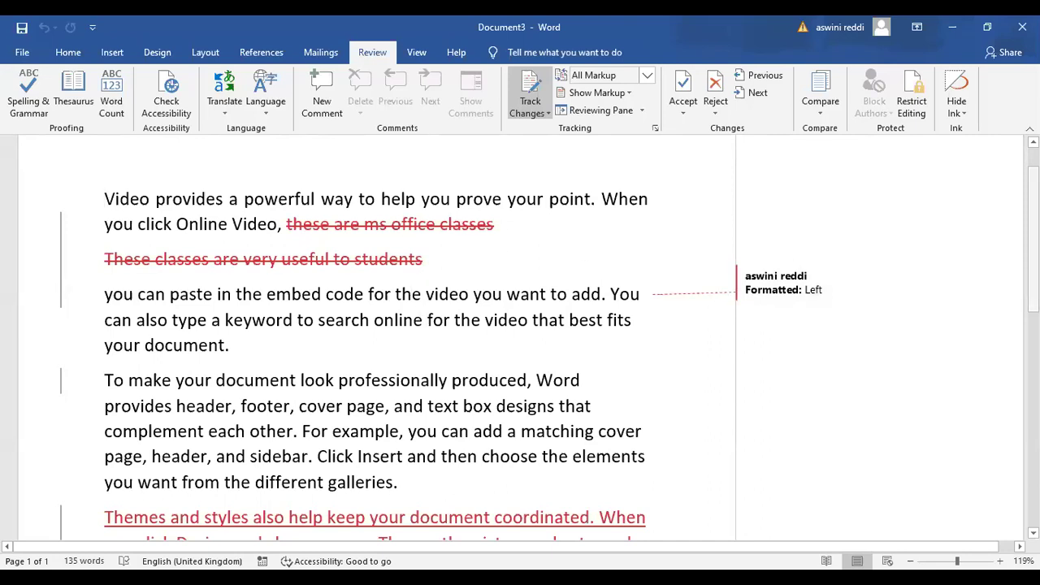
pyautogui.scroll(1, 1034, 236)
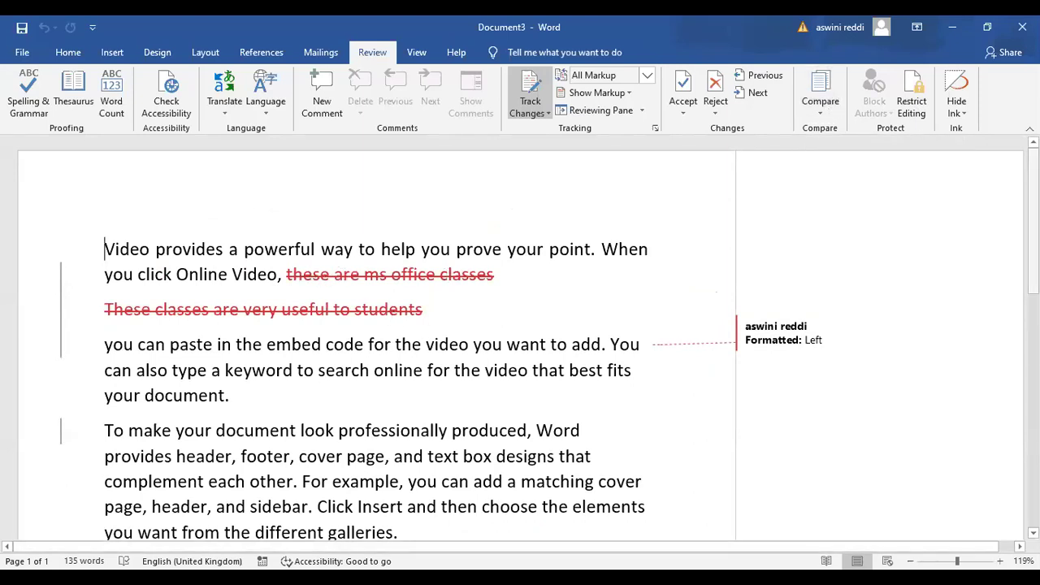
pyautogui.moveTo(1034, 265); pyautogui.dragTo(1034, 382)
pyautogui.scroll(-1, 466, 325)
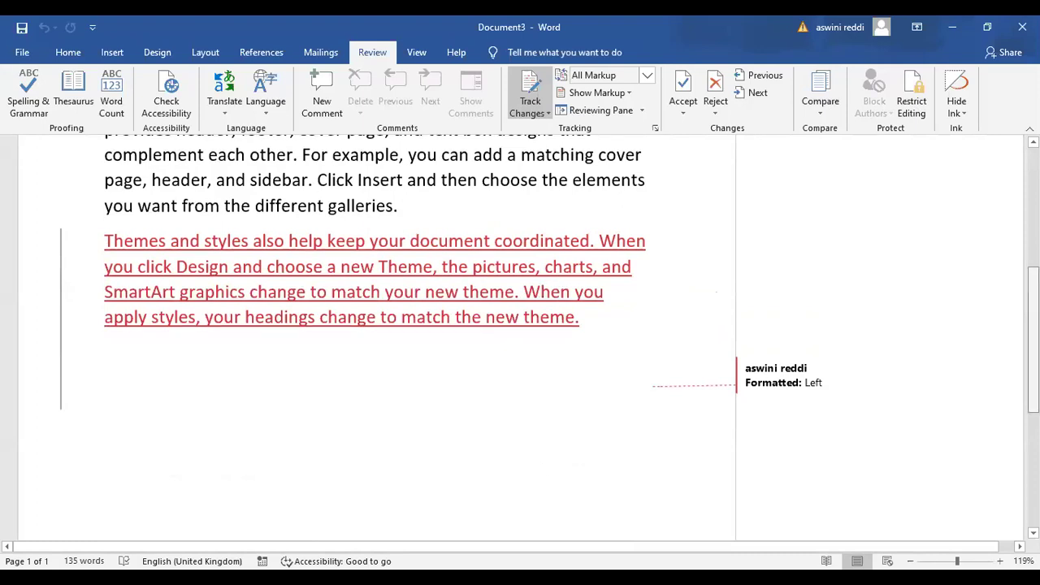
pyautogui.scroll(4, 787, 220)
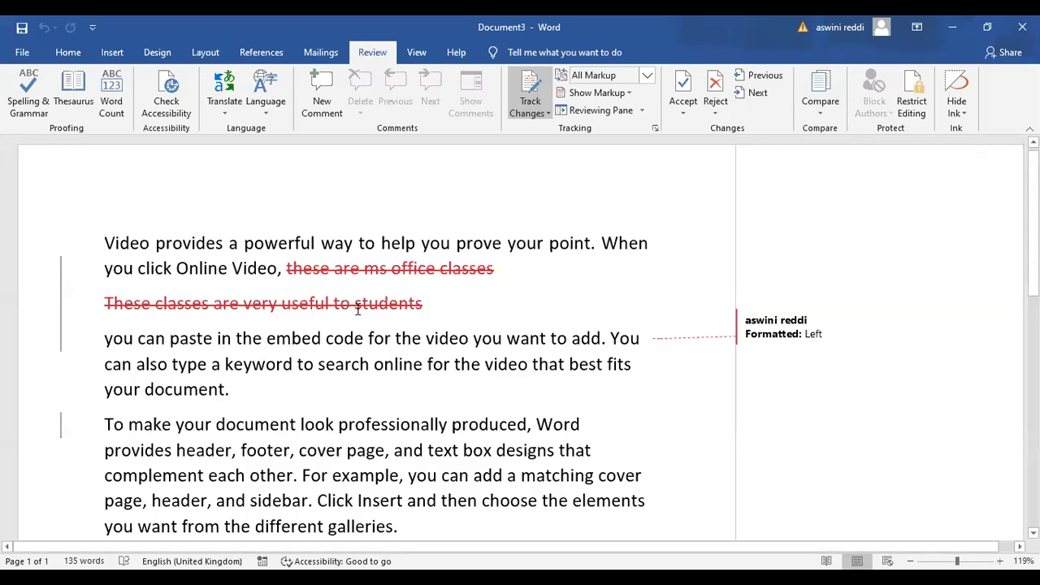
pyautogui.moveTo(1034, 223); pyautogui.dragTo(1033, 231)
pyautogui.scroll(-3, 460, 372)
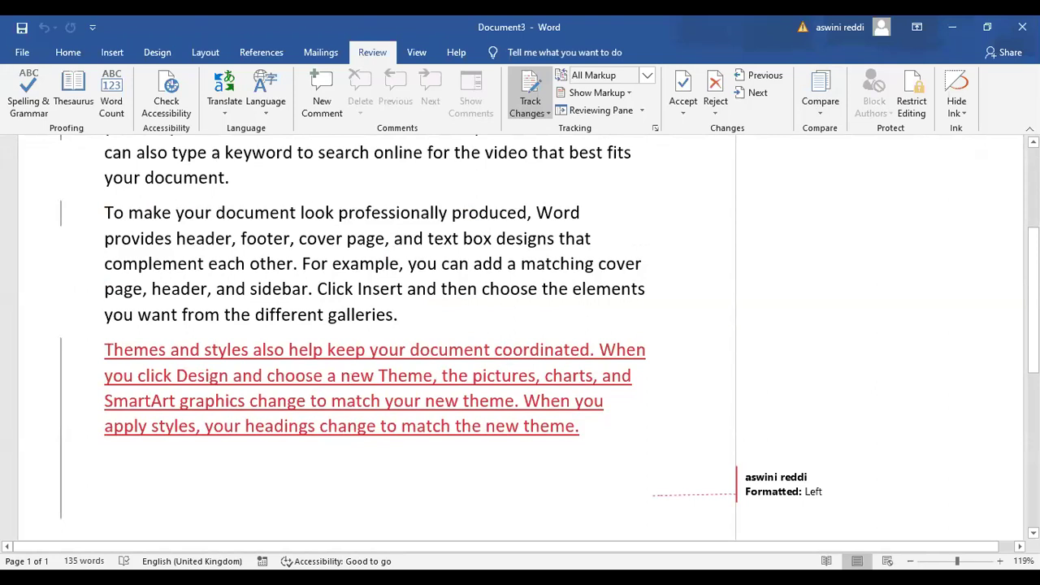
pyautogui.moveTo(1033, 299); pyautogui.dragTo(1033, 219)
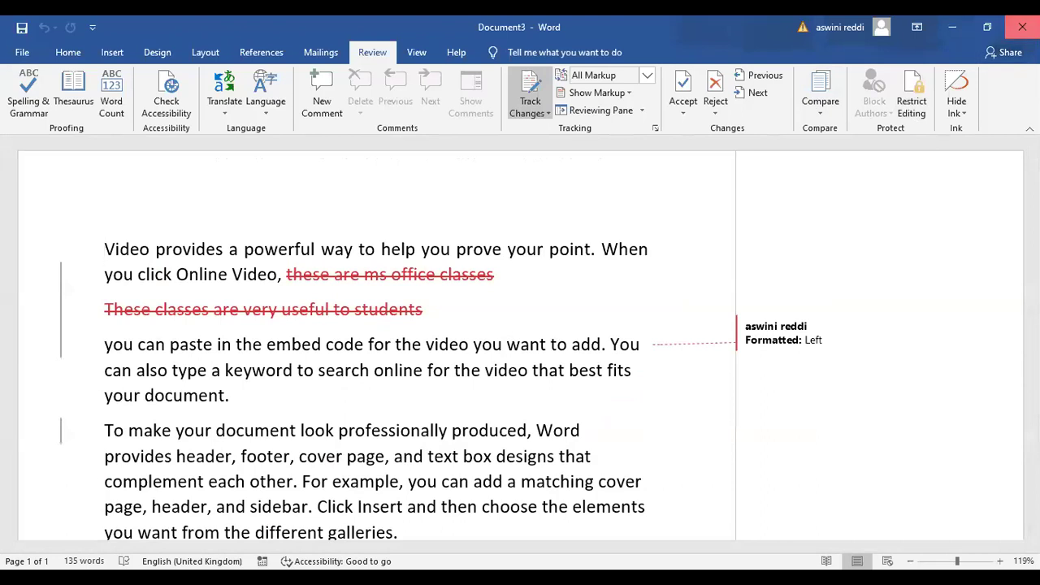
pyautogui.click(1023, 27)
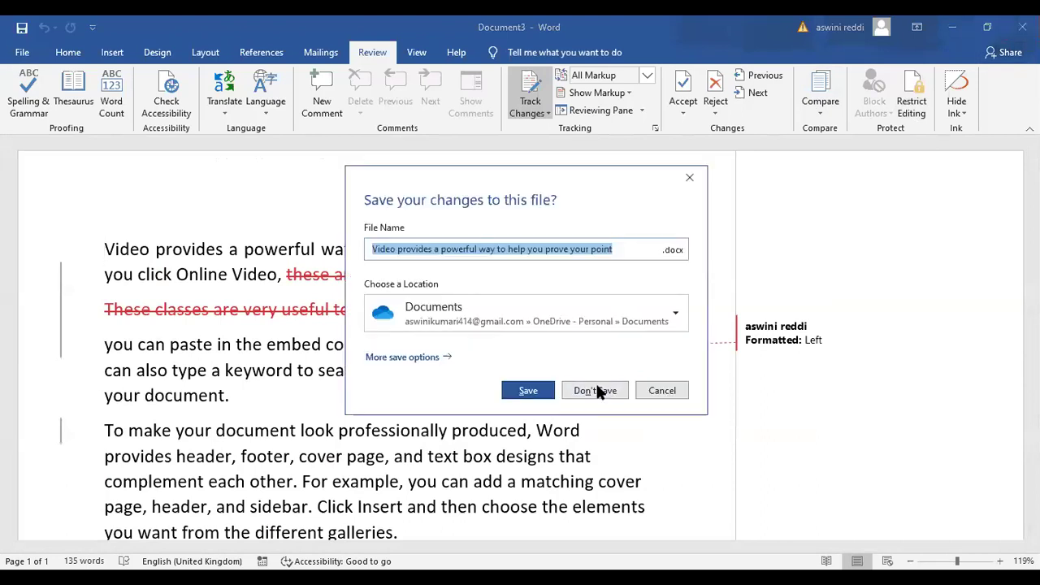
pyautogui.click(597, 391)
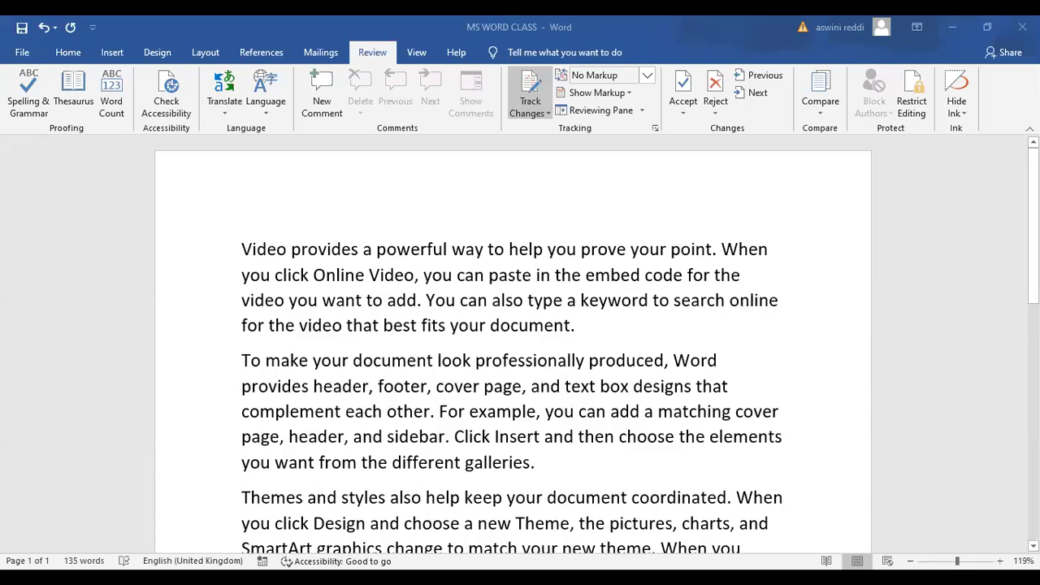
pyautogui.scroll(-1, 925, 116)
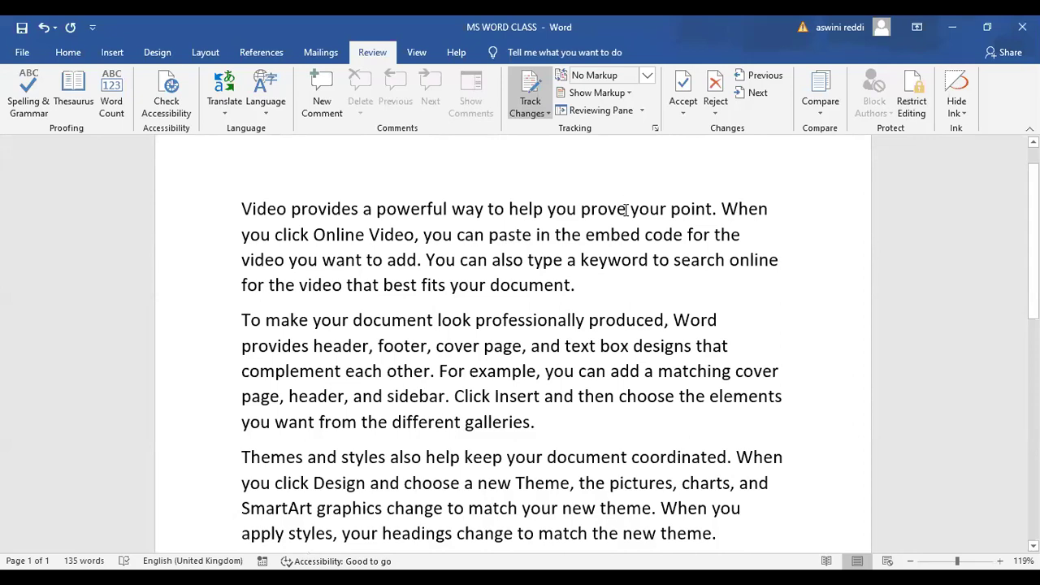
# Replace 'help you prove' with 'classes' in the first sentence
pyautogui.click(624, 209)
pyautogui.press('BackSpace')
pyautogui.press('BackSpace')
pyautogui.press('BackSpace')
pyautogui.press('BackSpace')
pyautogui.press('BackSpace')
pyautogui.press('BackSpace')
pyautogui.press('BackSpace')
pyautogui.press('BackSpace')
pyautogui.press('BackSpace')
pyautogui.press('BackSpace')
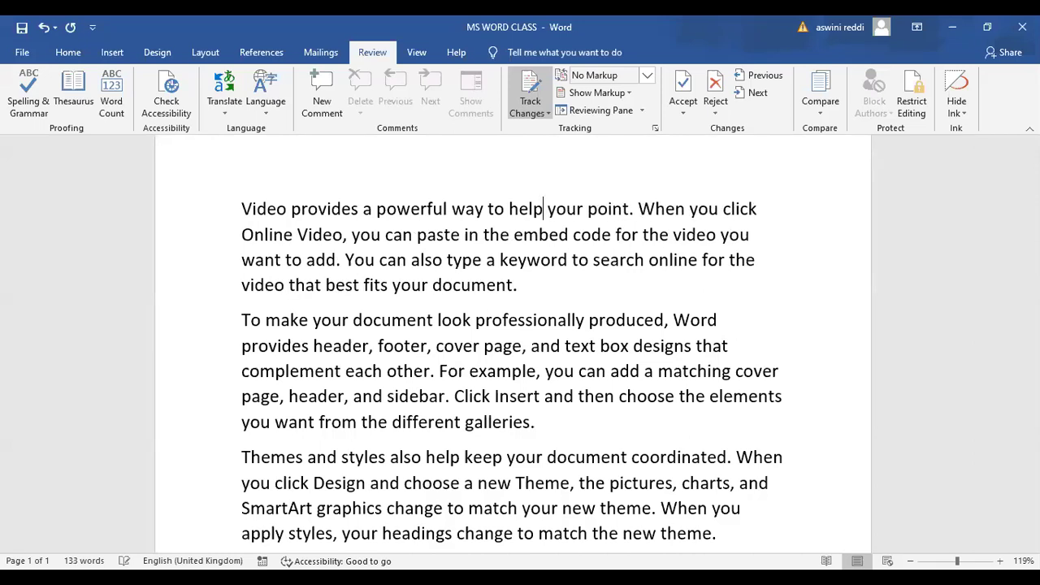
pyautogui.press('BackSpace')
pyautogui.press('BackSpace')
pyautogui.press('BackSpace')
pyautogui.press('BackSpace')
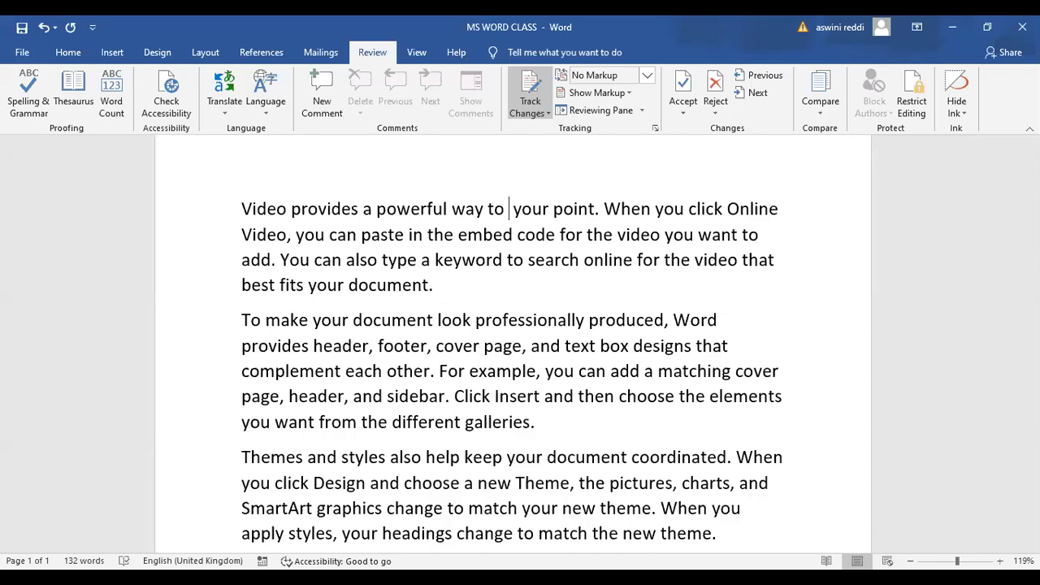
pyautogui.write('classe')
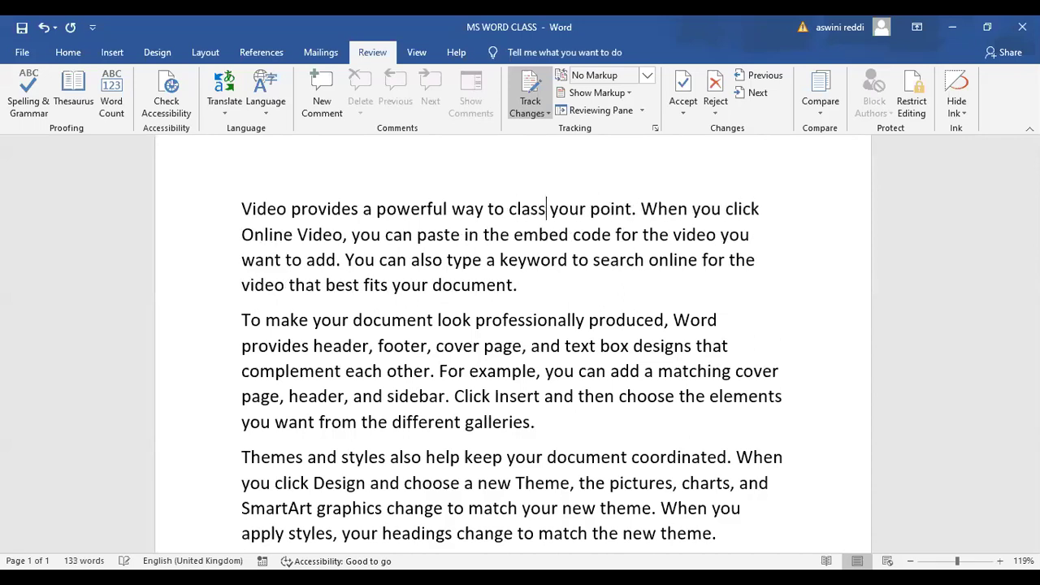
pyautogui.write('s')
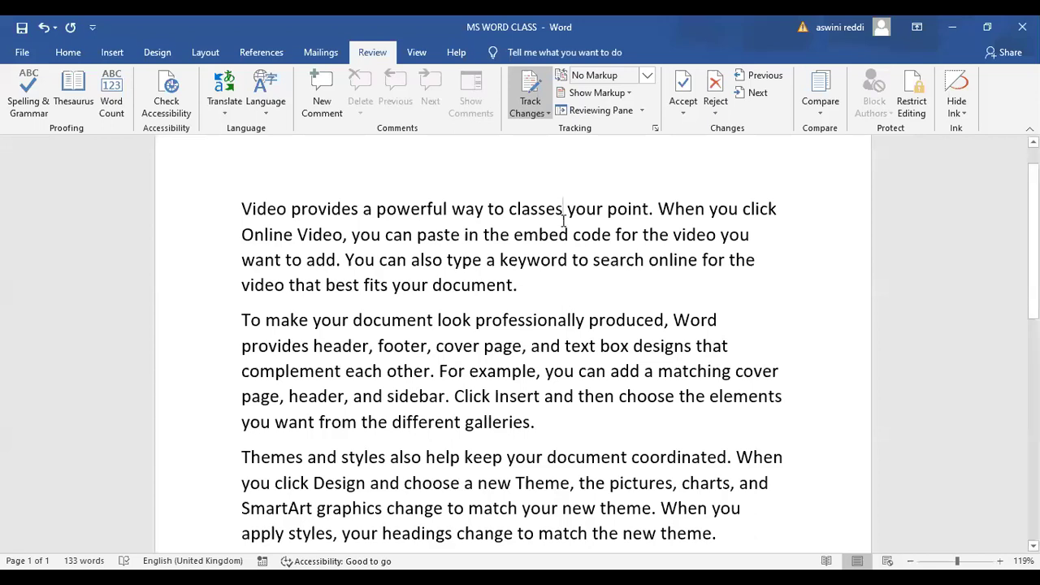
# Remove the stray gibberish text accidentally typed after 'classes'
pyautogui.moveTo(566, 210)
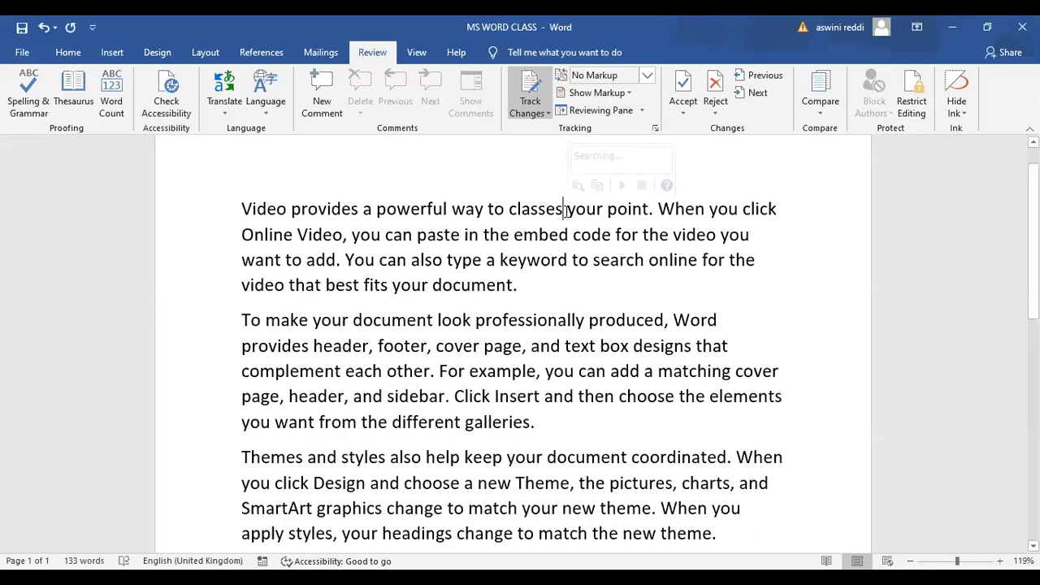
pyautogui.write('sNflafn,cmnckcln')
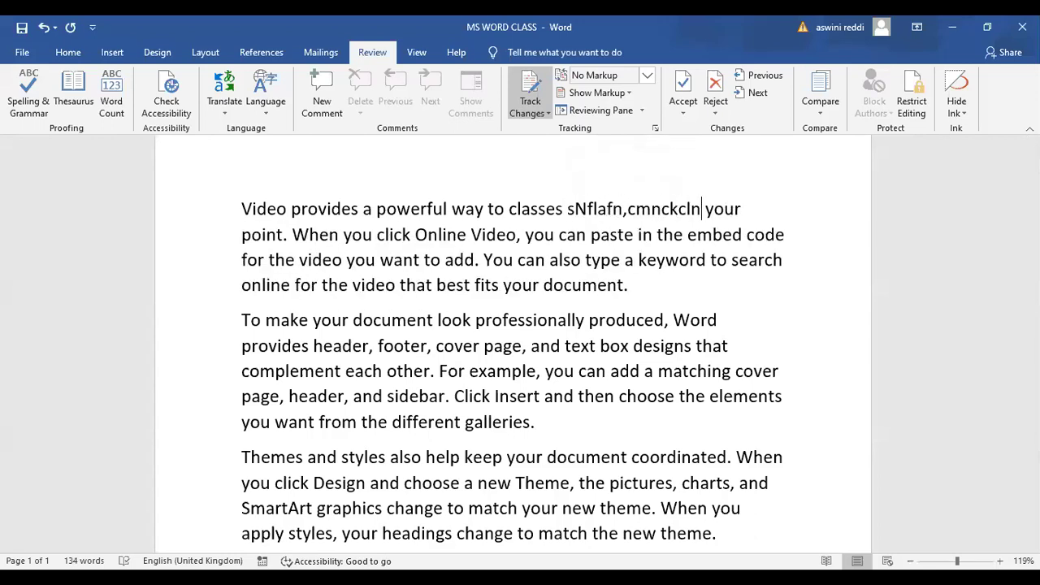
pyautogui.write('gkb')
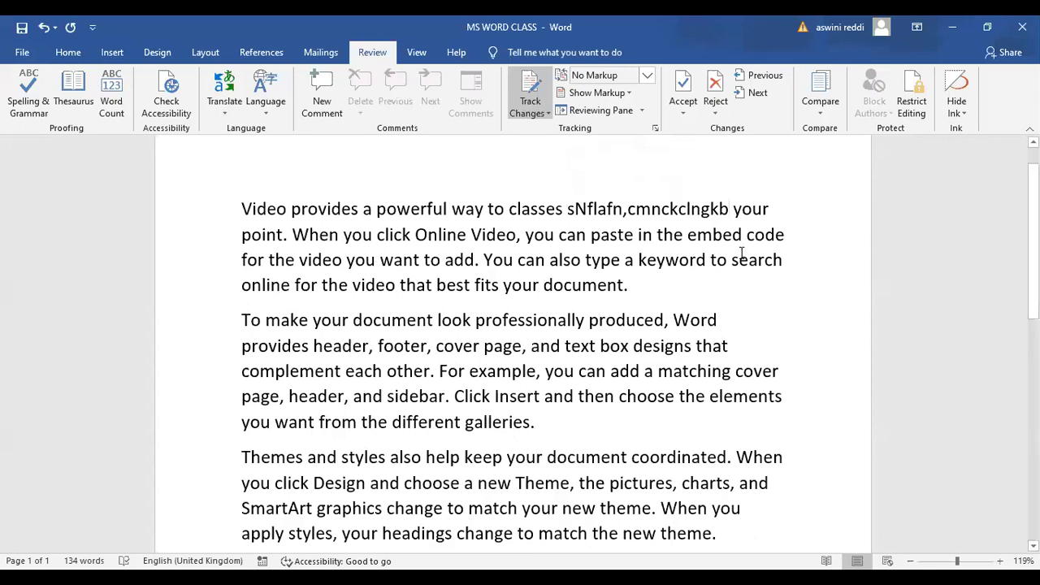
pyautogui.scroll(-5, 520, 341)
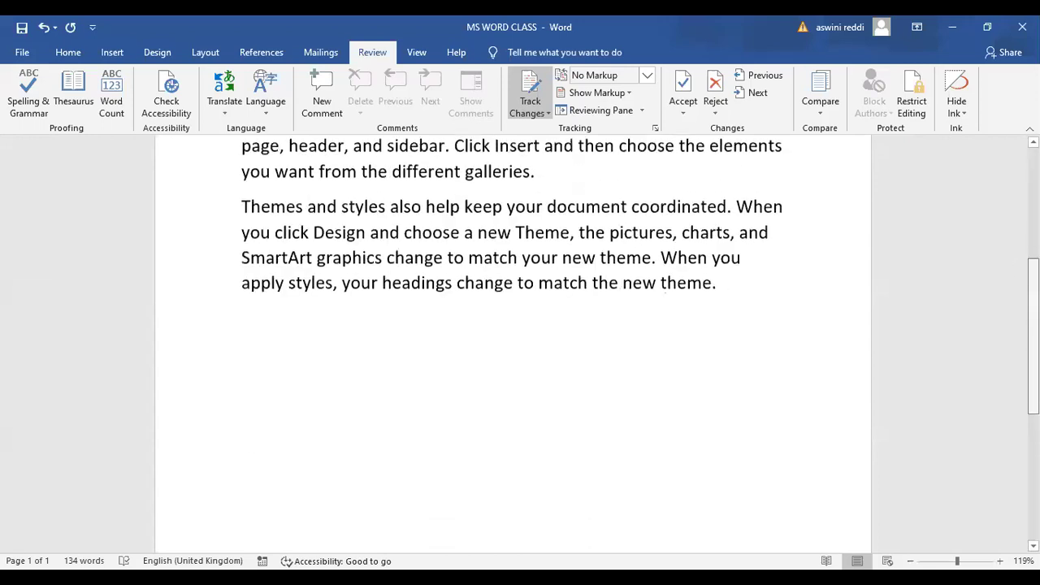
pyautogui.scroll(4, 512, 325)
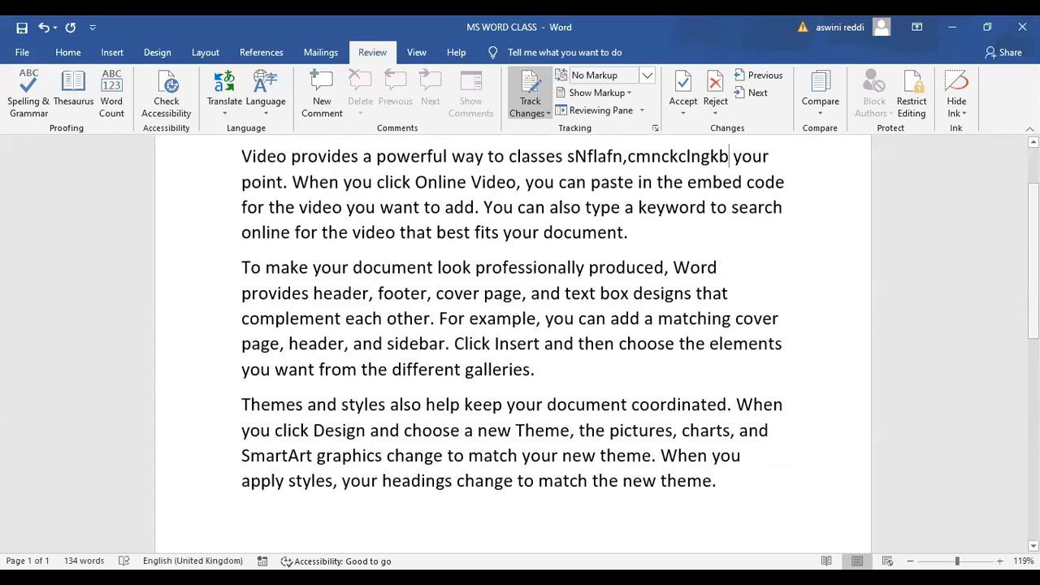
pyautogui.scroll(2, 520, 341)
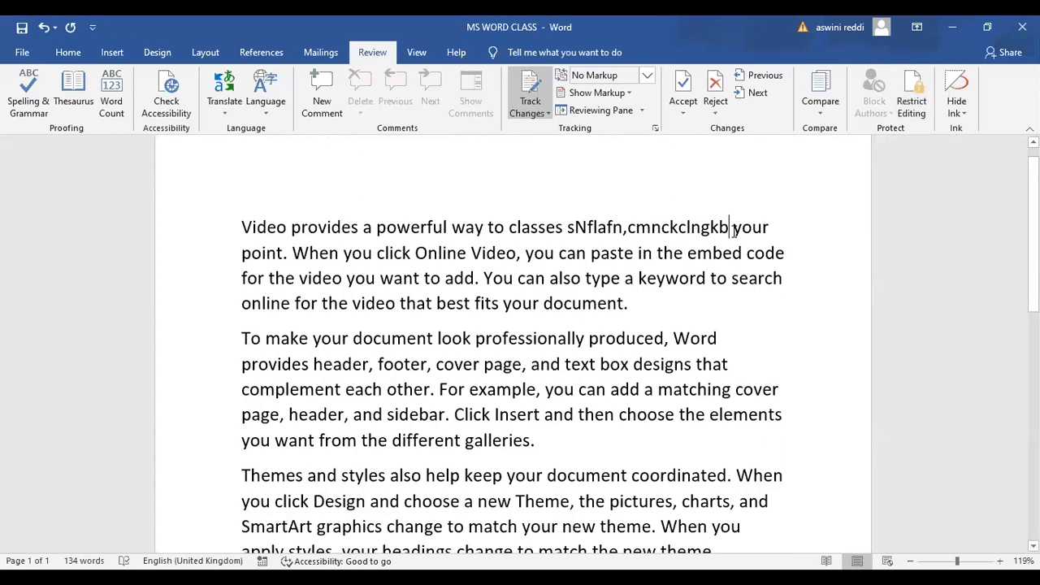
pyautogui.keyDown('shift'); pyautogui.click(592, 229); pyautogui.keyUp('shift')
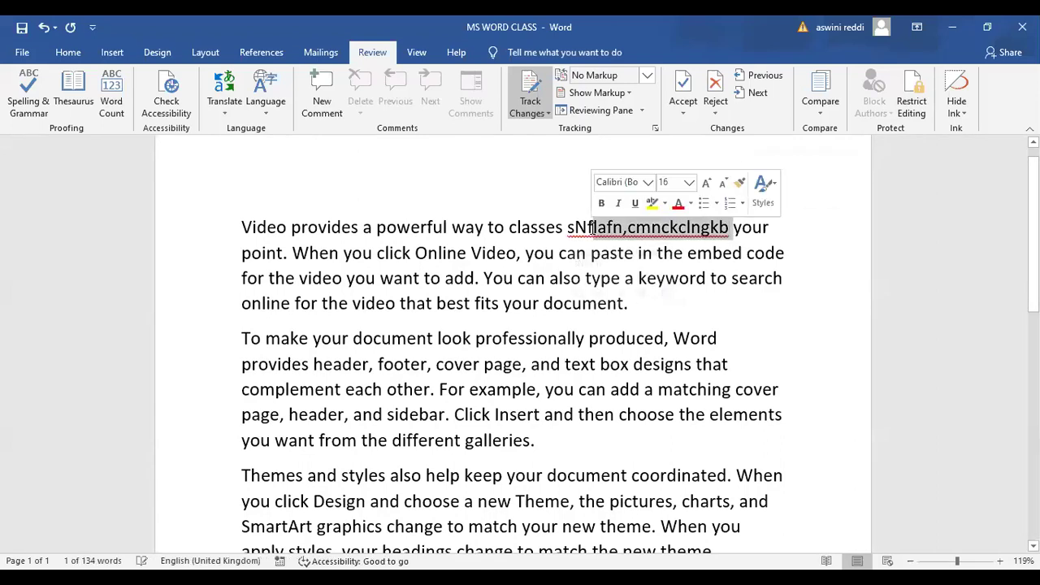
pyautogui.press('BackSpace')
pyautogui.press('BackSpace')
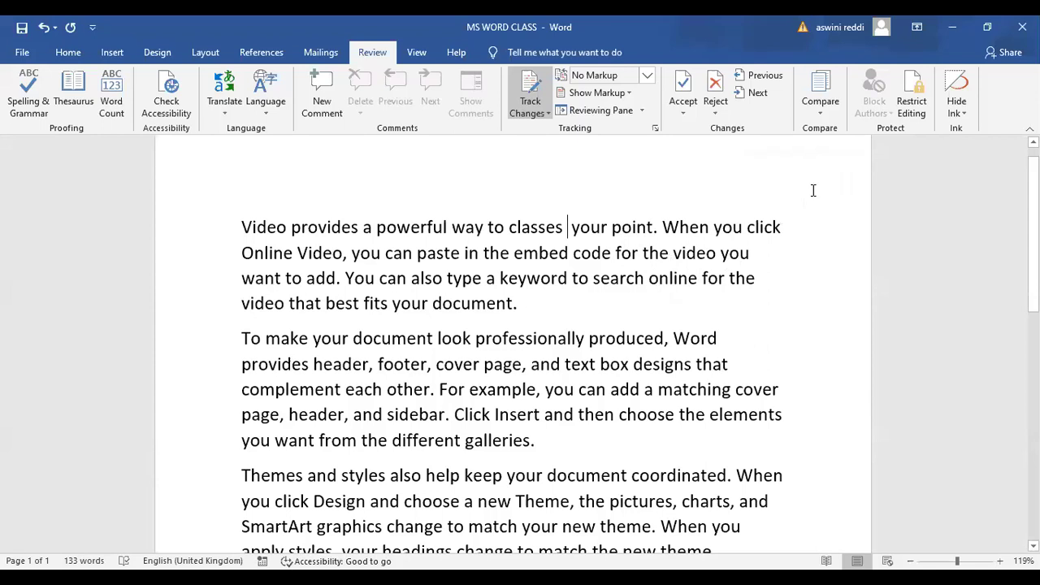
# Password-protect the document to allow only tracked changes, with formatting limited to selected styles
pyautogui.click(914, 103)
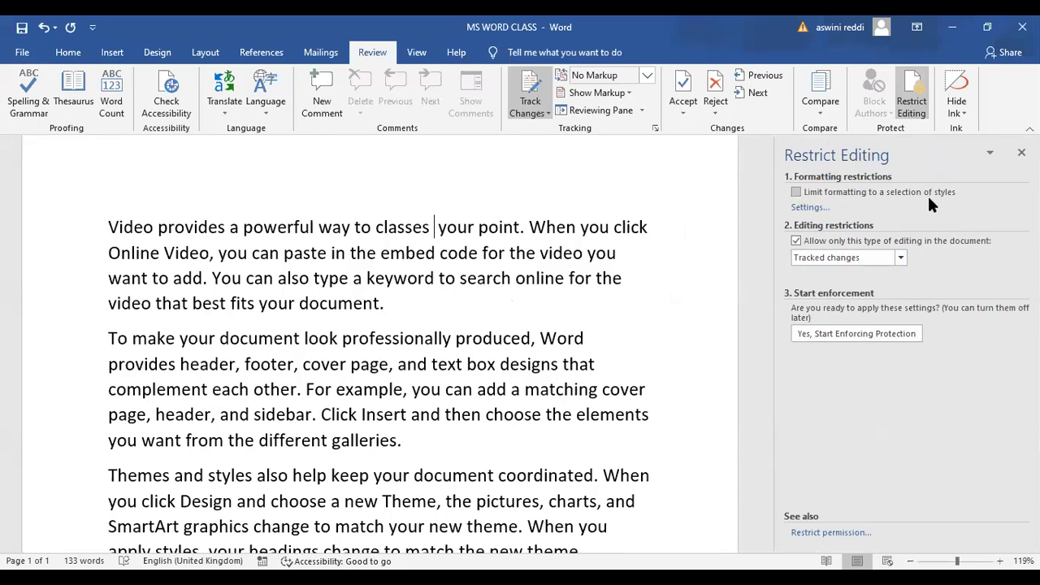
pyautogui.click(797, 193)
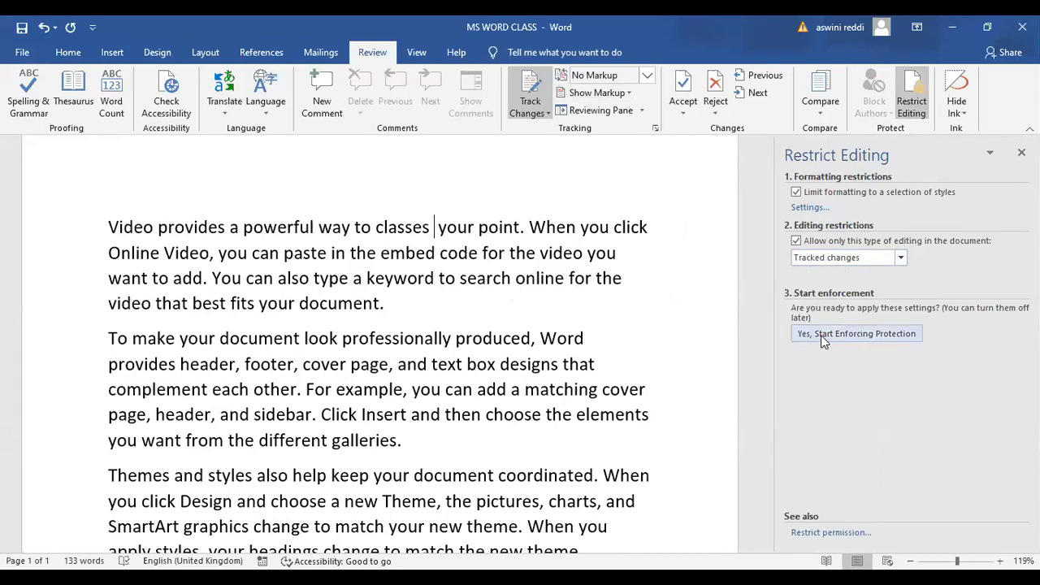
pyautogui.click(868, 340)
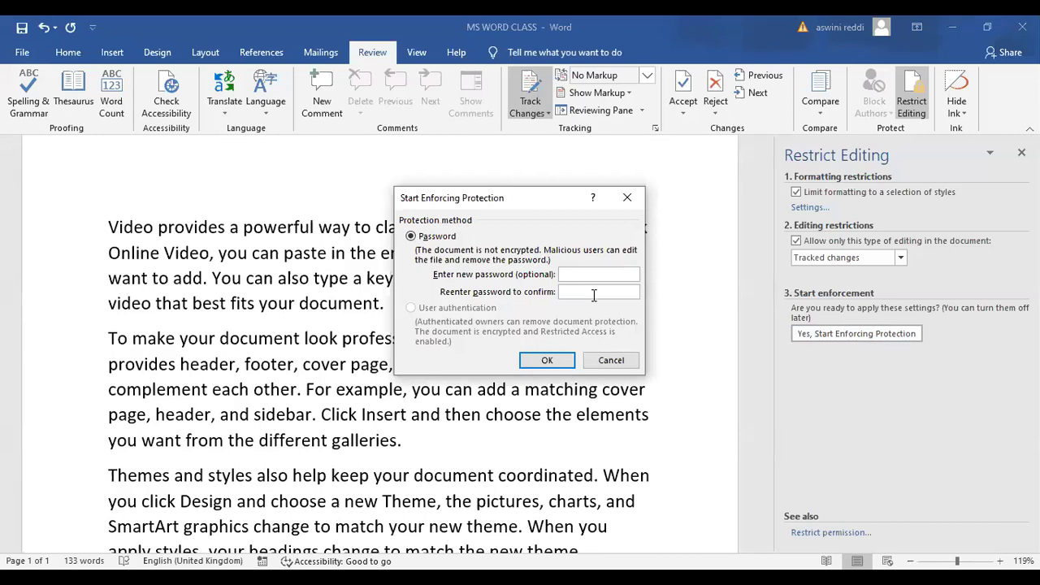
pyautogui.write('12')
pyautogui.click(582, 292)
pyautogui.write('12')
pyautogui.click(547, 362)
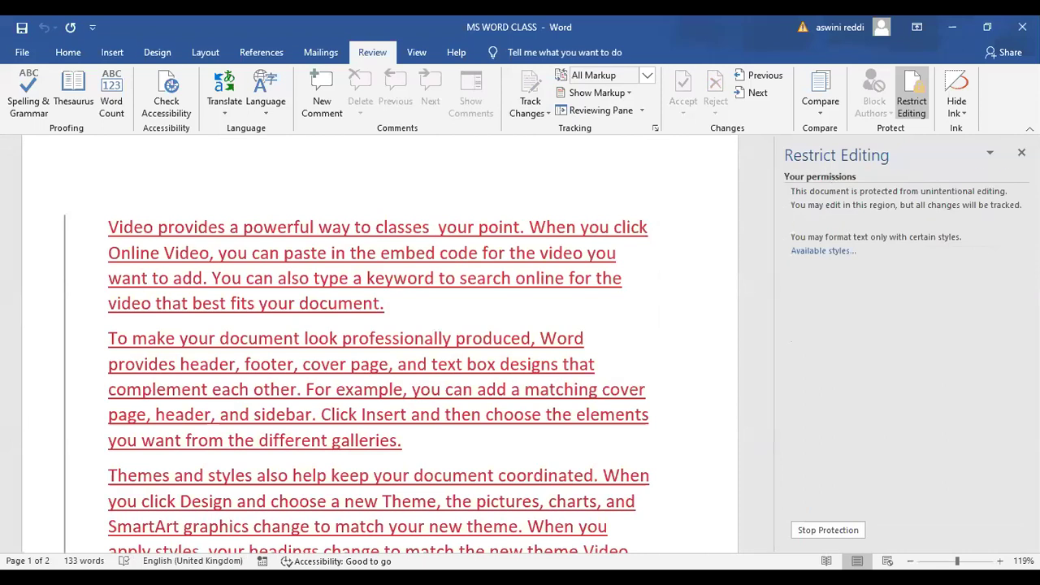
# Close the Restrict Editing pane, then close MS WORD CLASS without saving
pyautogui.click(1021, 152)
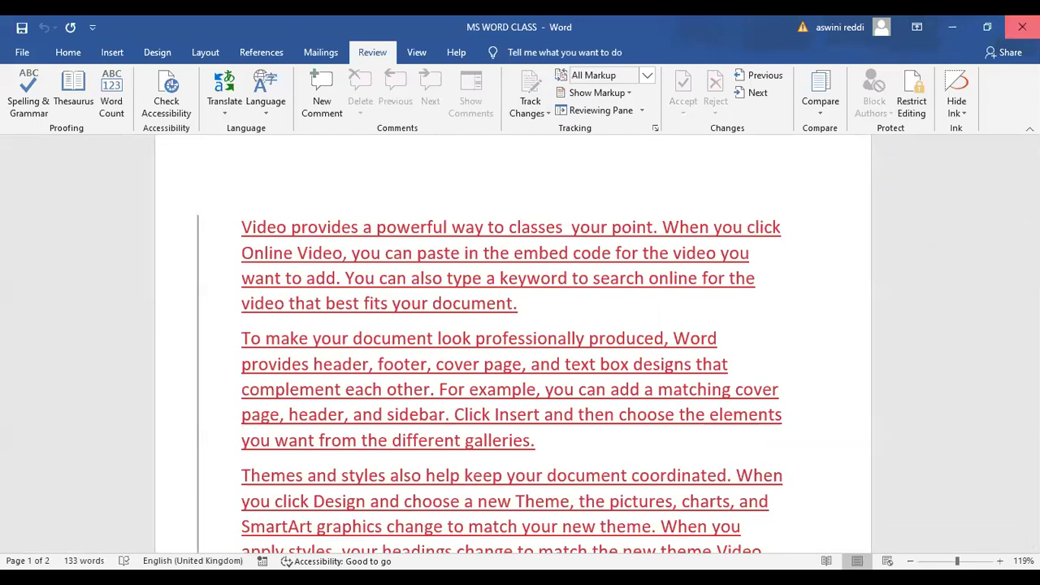
pyautogui.click(1023, 27)
pyautogui.click(523, 334)
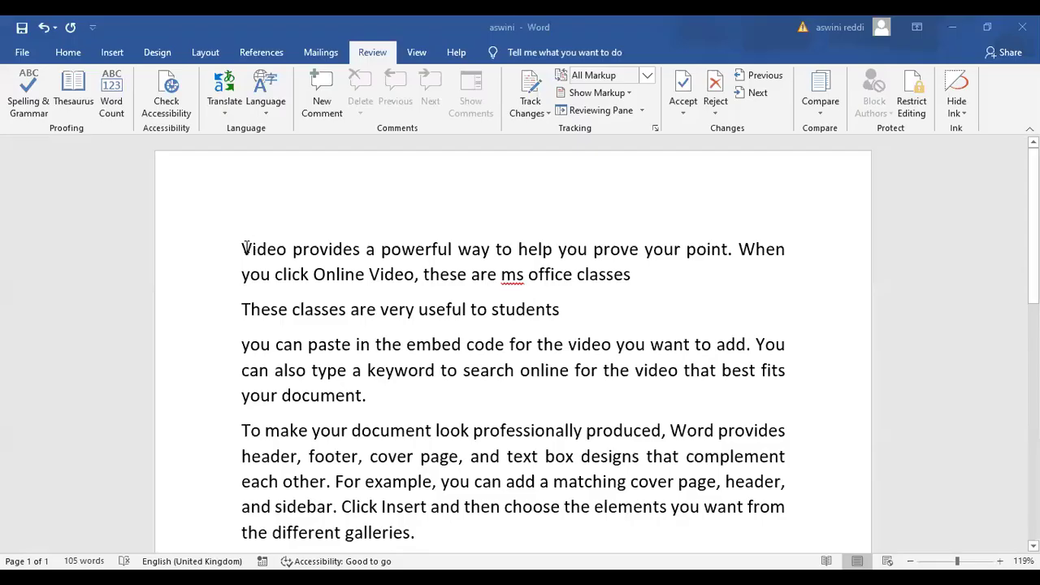
# Select and delete all the existing text in the aswini document
pyautogui.moveTo(242, 248); pyautogui.dragTo(439, 427)
pyautogui.moveTo(507, 538); pyautogui.dragTo(626, 522)
pyautogui.hotkey('shift', 'Up')
pyautogui.hotkey('shift', 'Up')
pyautogui.hotkey('shift', 'Up')
pyautogui.hotkey('shift', 'Down')
pyautogui.hotkey('shift', 'Down')
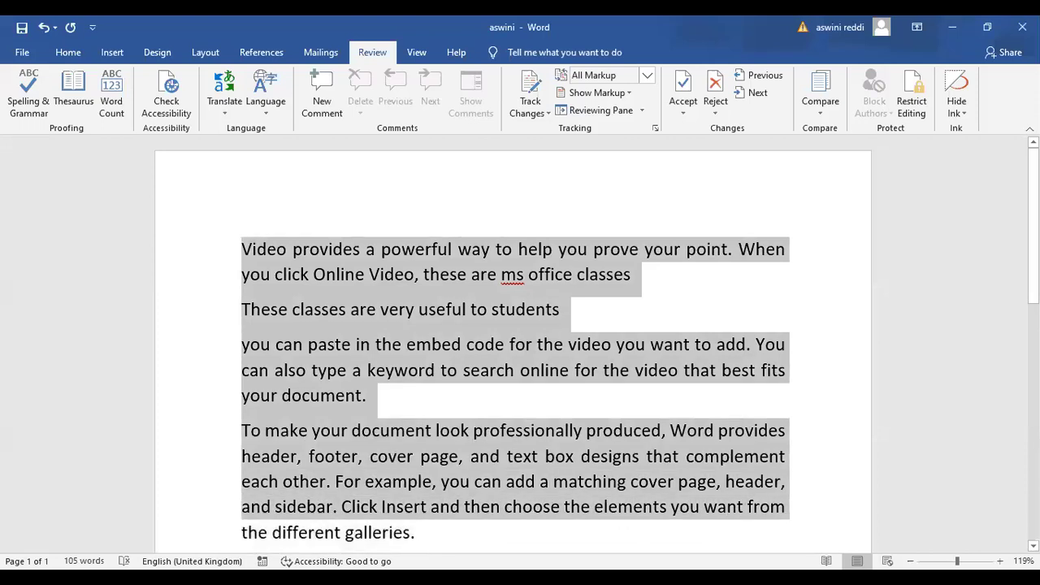
pyautogui.scroll(-10, 815, 371)
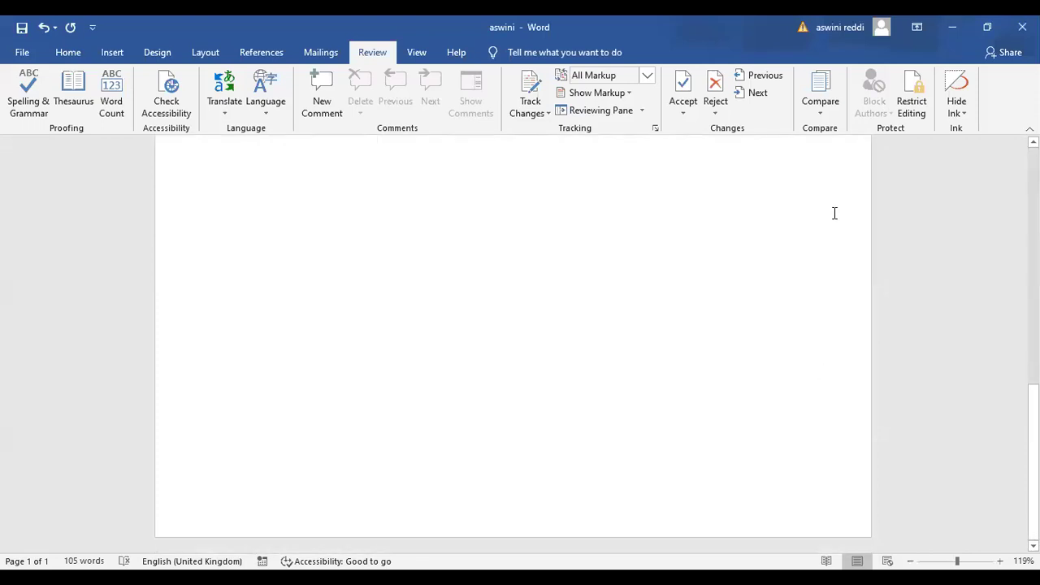
pyautogui.hotkey('ctrl', 'a')
pyautogui.press('Delete')
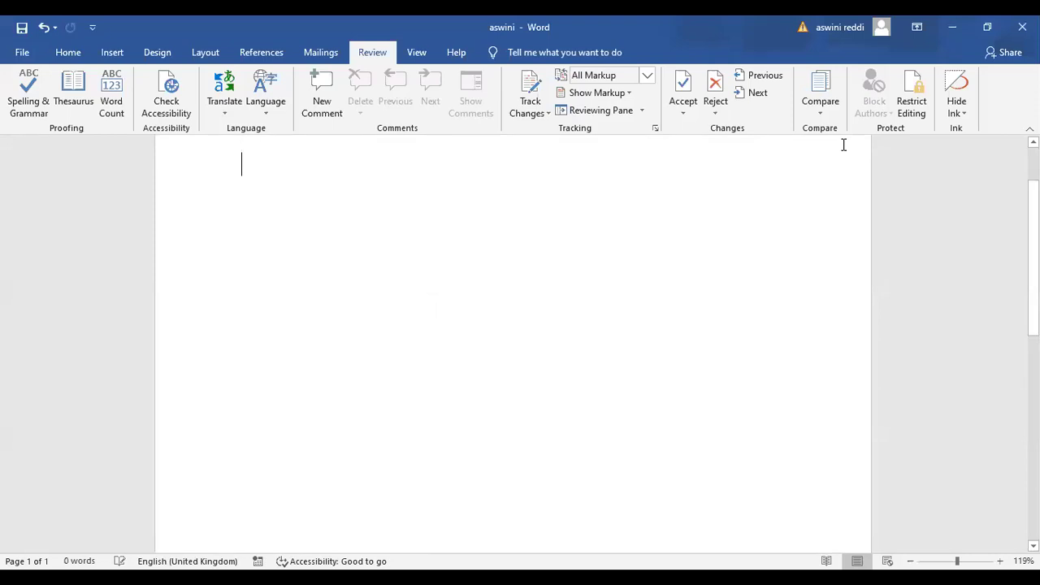
# Generate three paragraphs of sample text with =rand(3,4) and return to the top
pyautogui.scroll(2, 536, 346)
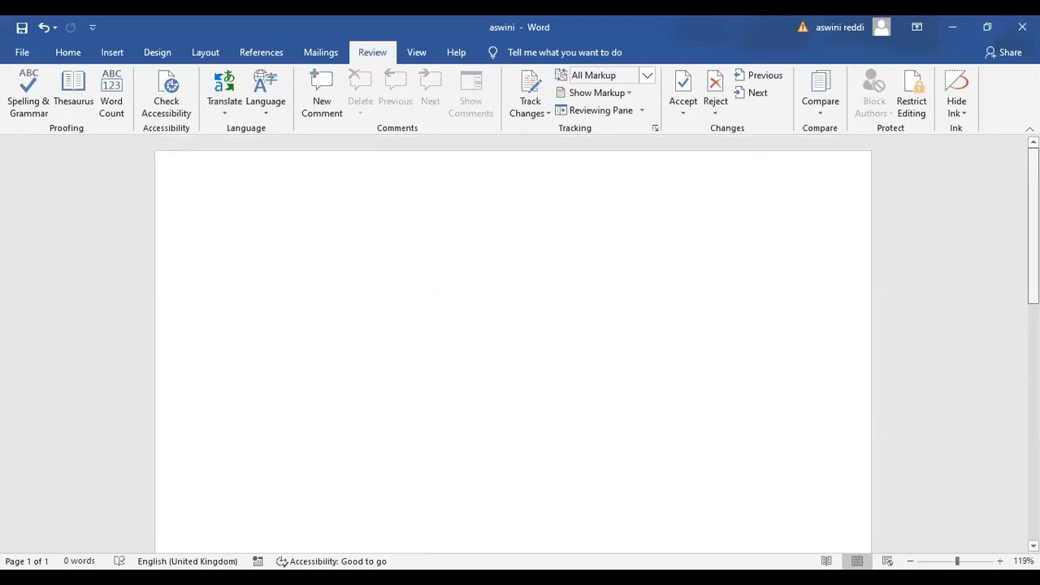
pyautogui.write('=rand(')
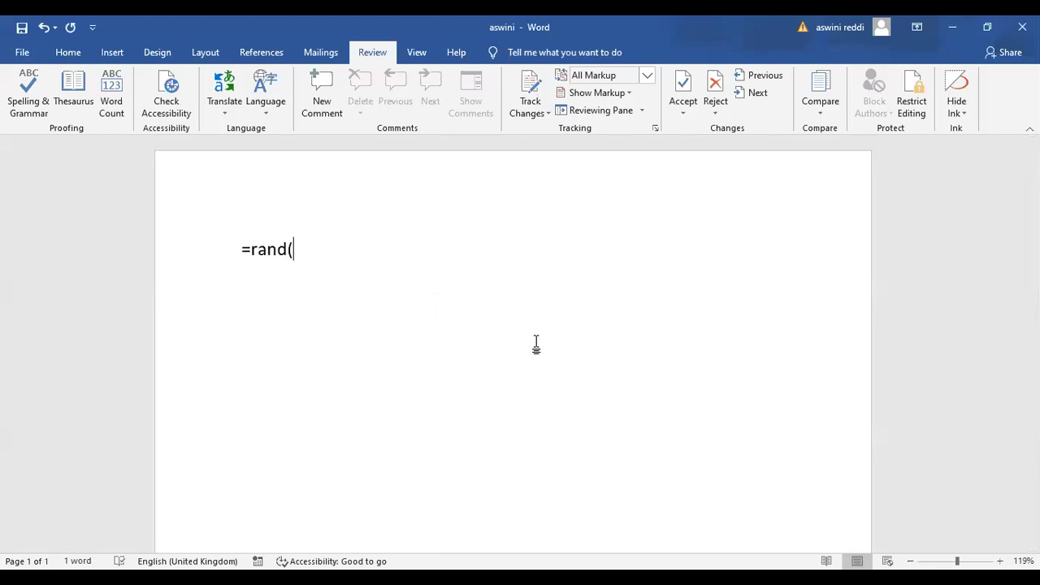
pyautogui.write('3,4)')
pyautogui.press('Return')
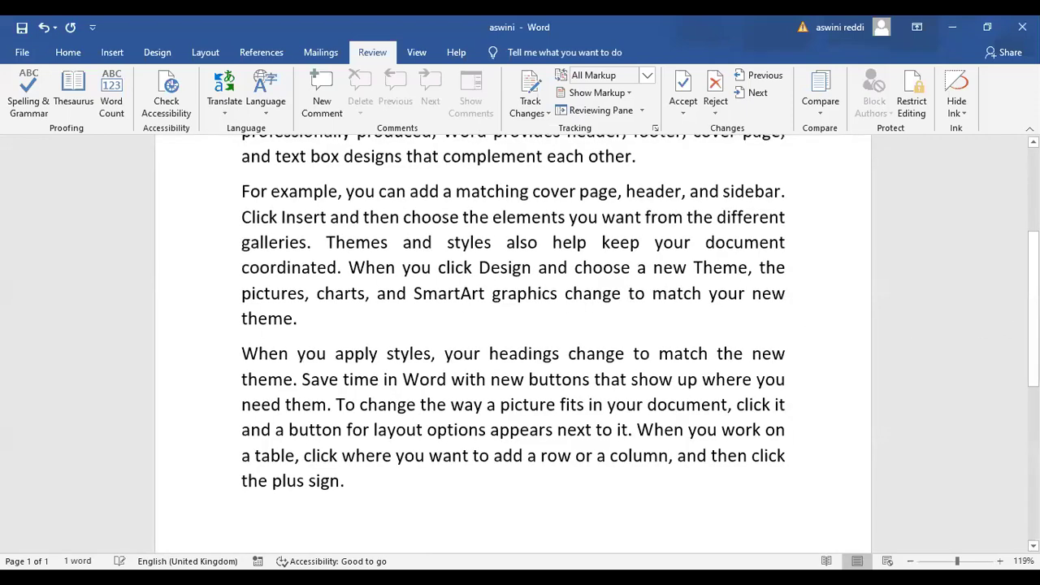
pyautogui.scroll(1, 513, 341)
pyautogui.scroll(2, 513, 342)
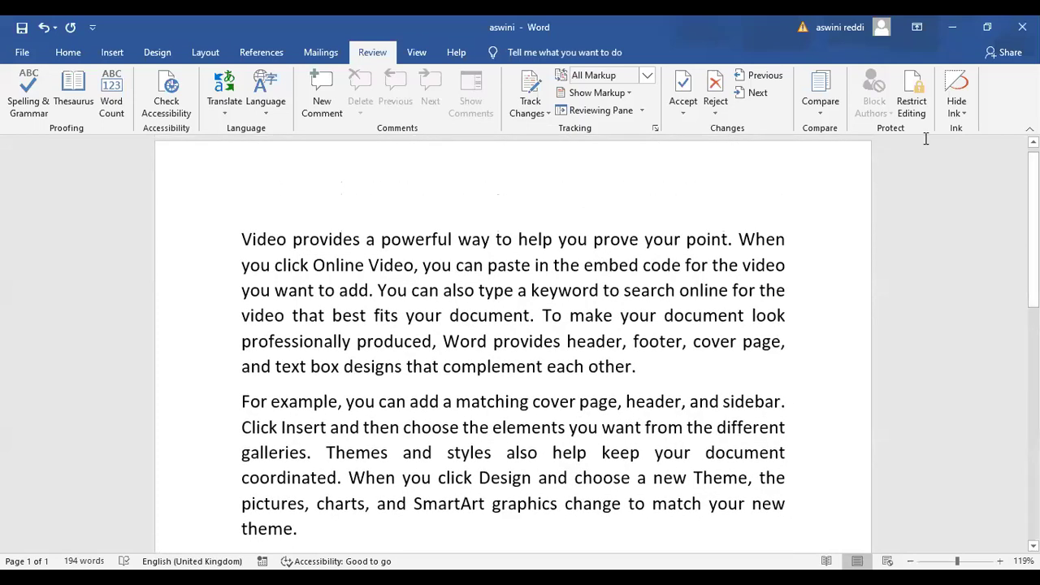
# Type and erase test letters before the word 'cover'
pyautogui.click(692, 344)
pyautogui.write('jkkjgk')
pyautogui.press('BackSpace')
pyautogui.press('BackSpace')
pyautogui.press('BackSpace')
pyautogui.press('BackSpace')
pyautogui.press('BackSpace')
pyautogui.press('BackSpace')
# Set read-only editing with limited formatting styles and an Everyone exception, then start enforcing
pyautogui.click(914, 106)
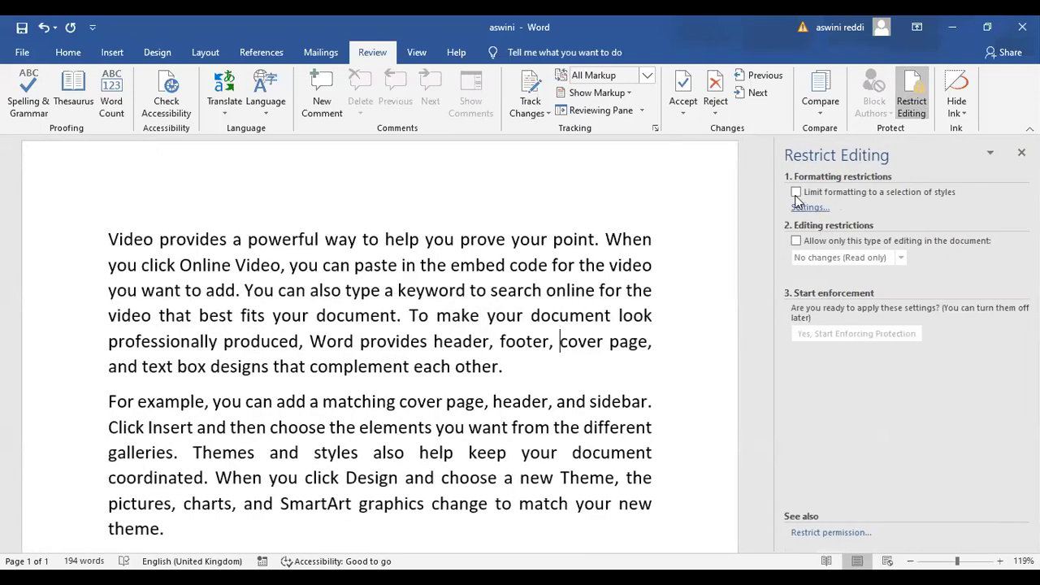
pyautogui.click(796, 194)
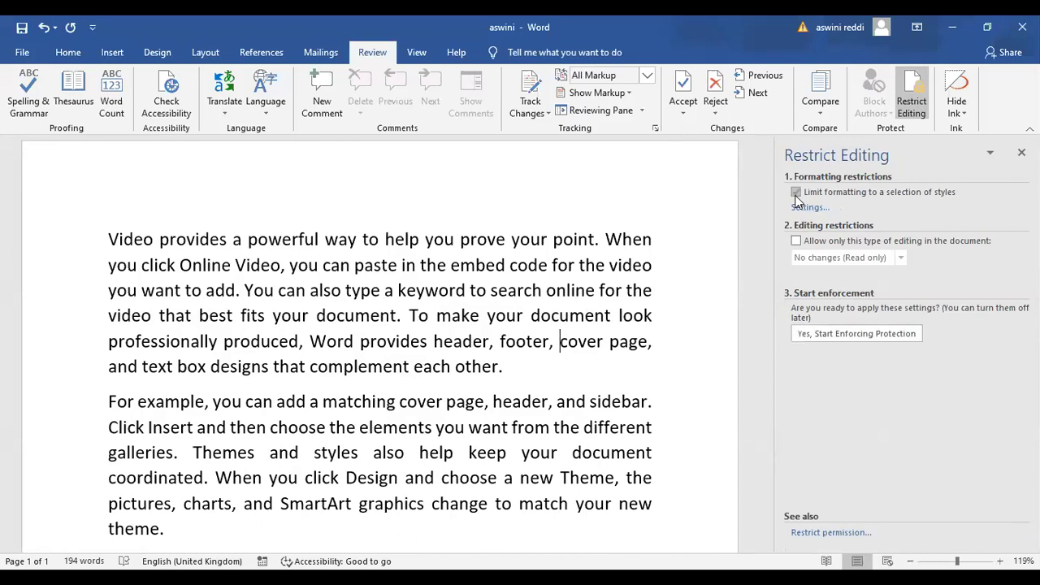
pyautogui.click(797, 241)
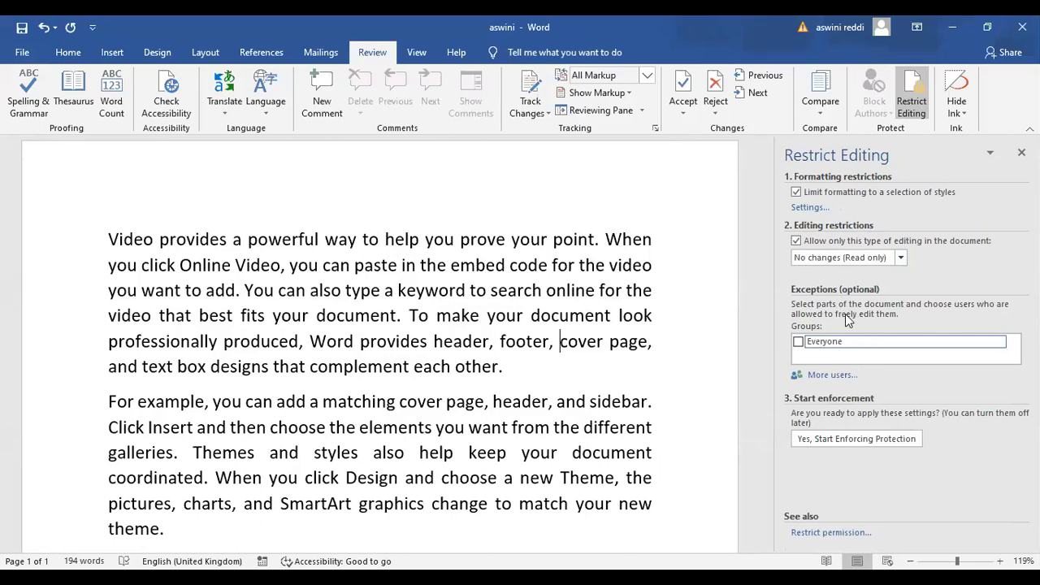
pyautogui.click(799, 342)
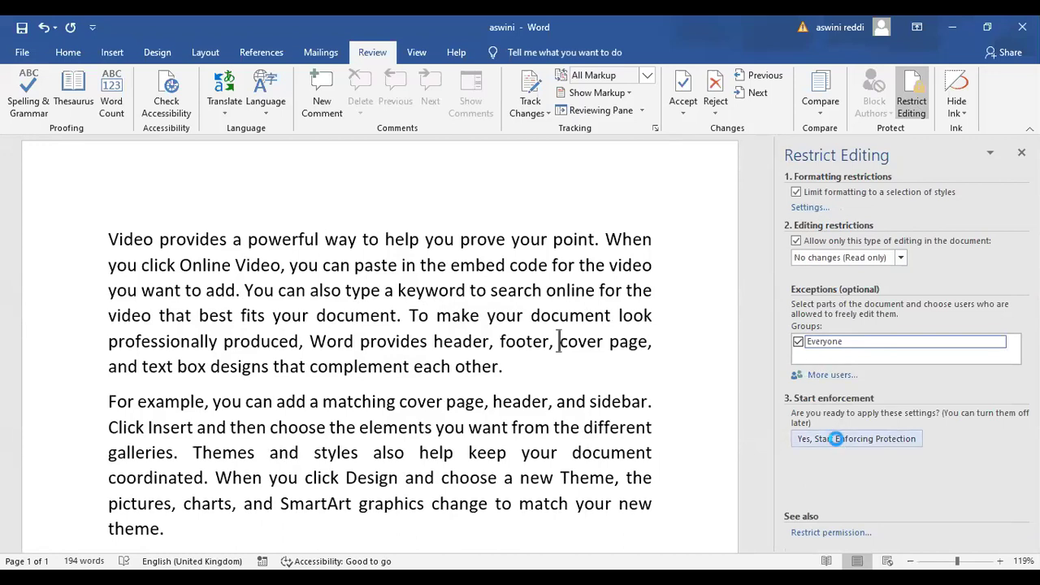
pyautogui.click(836, 439)
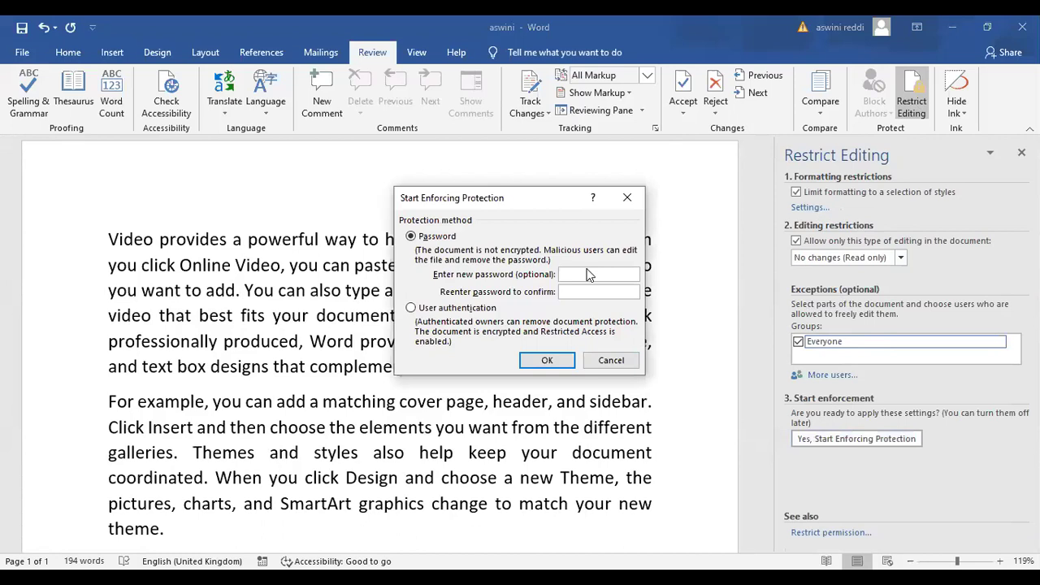
# Enforce read-only protection with a password, then confirm words can no longer be deleted or edited
pyautogui.write('••')
pyautogui.click(551, 361)
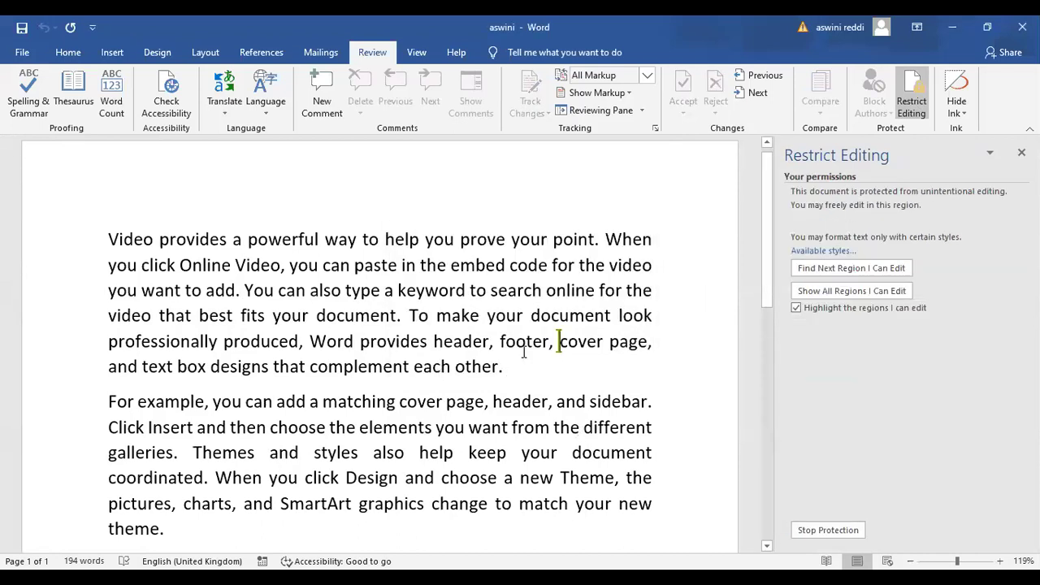
pyautogui.doubleClick(560, 315)
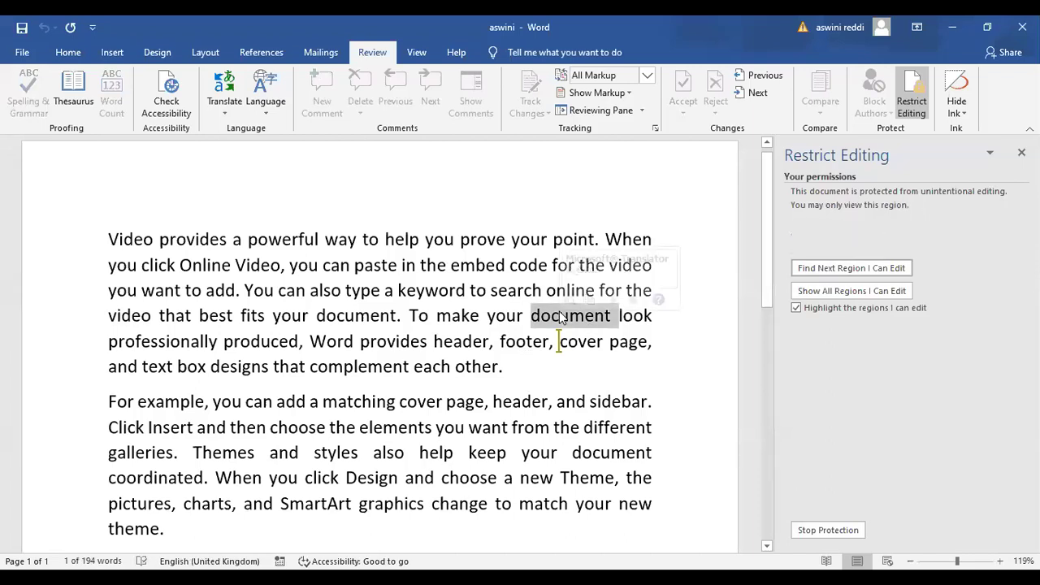
pyautogui.press('Delete')
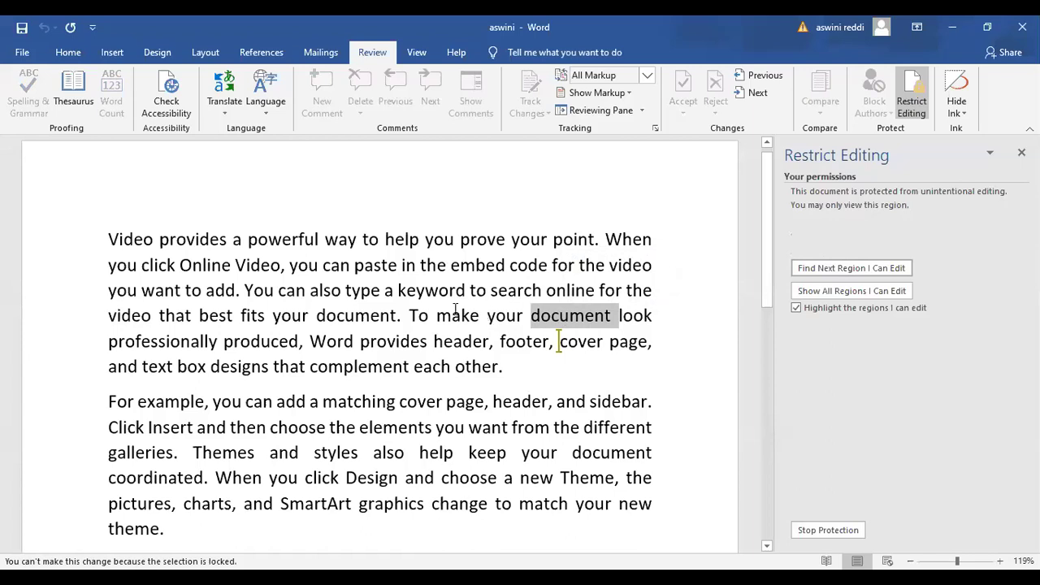
pyautogui.click(431, 315)
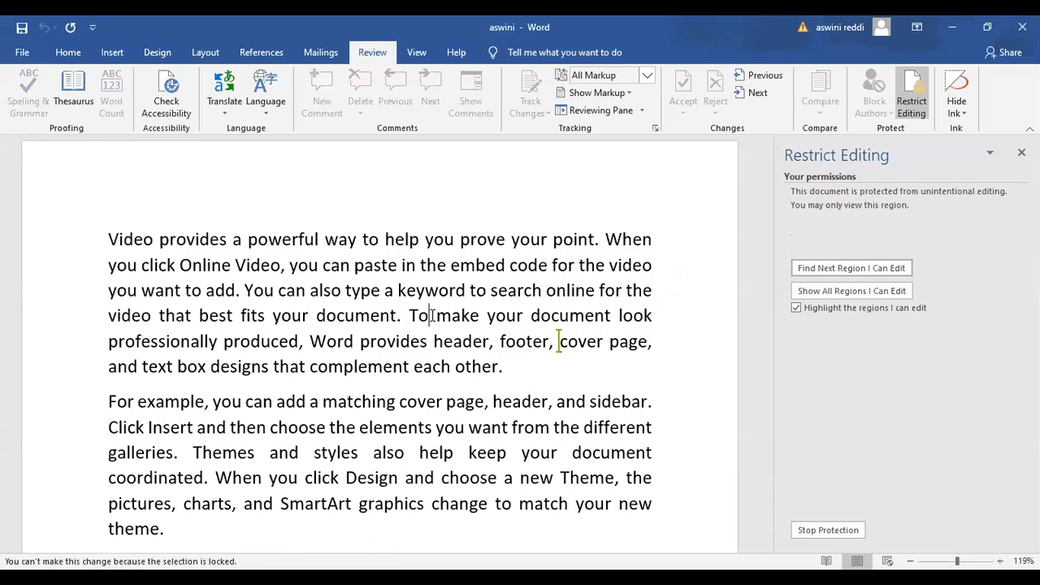
pyautogui.press('BackSpace')
pyautogui.tripleClick(432, 317)
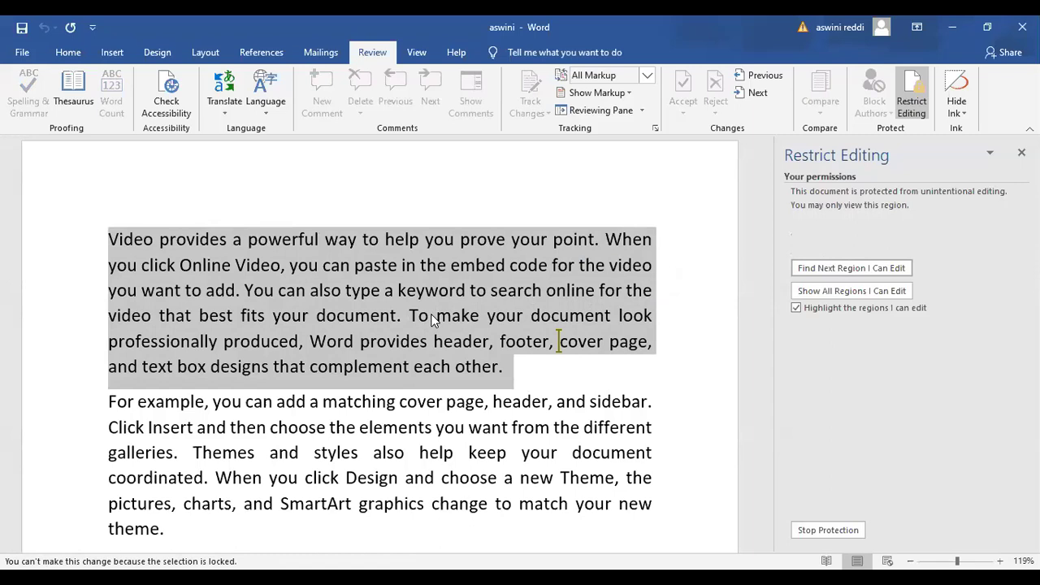
pyautogui.click(579, 378)
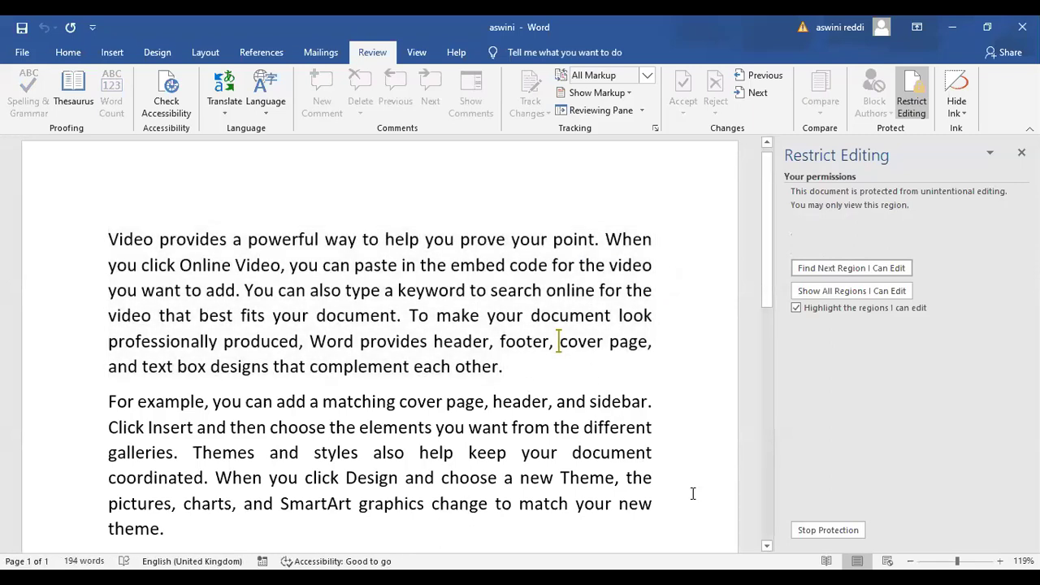
# Stop the document protection by entering the password
pyautogui.click(810, 537)
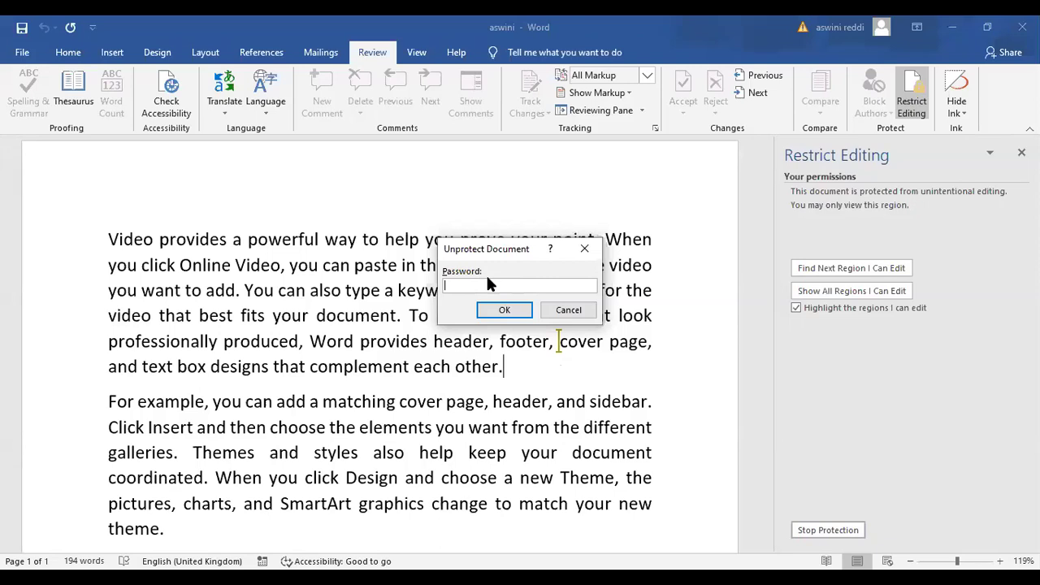
pyautogui.write('12')
pyautogui.click(503, 310)
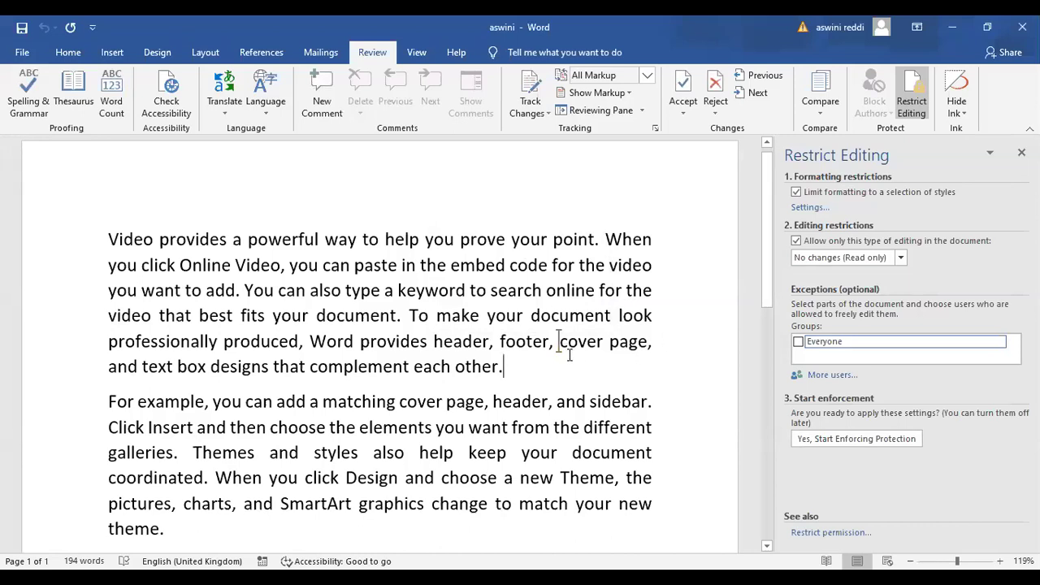
# Type and delete test text after 'other.', then close the Restrict Editing pane
pyautogui.click(506, 366)
pyautogui.write('hvj')
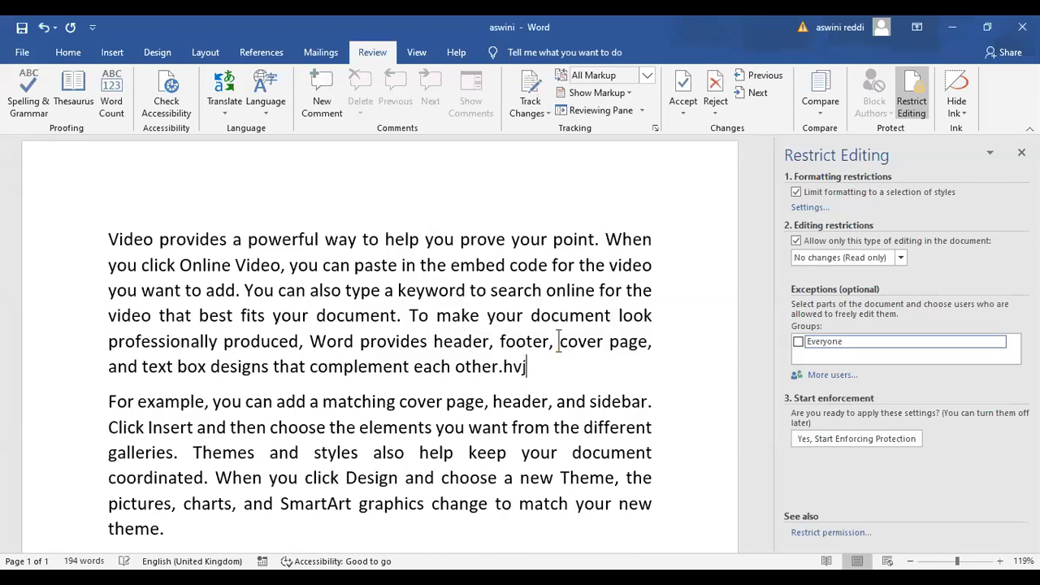
pyautogui.write('vhffyfjcfjjfj')
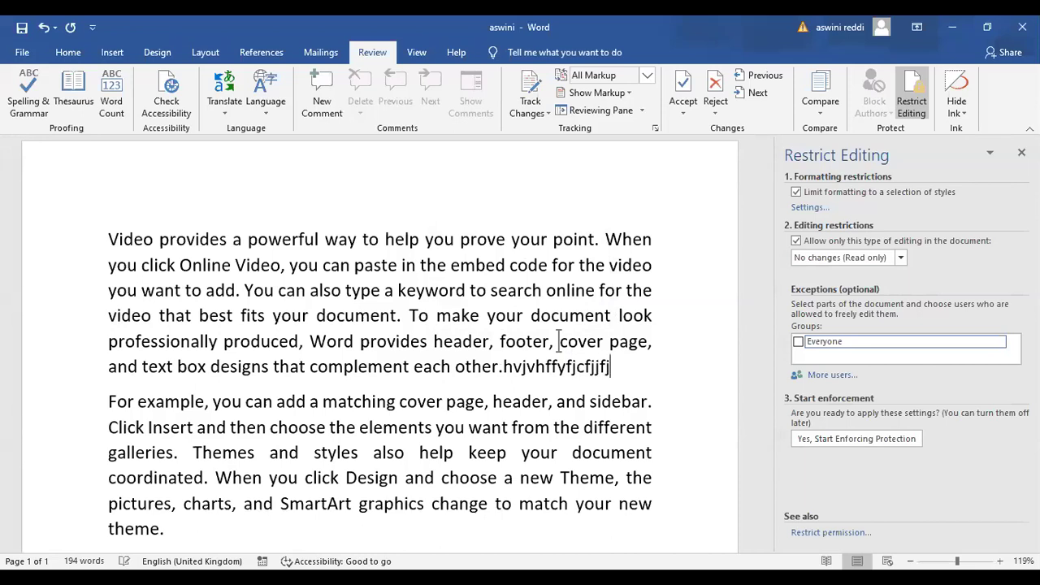
pyautogui.press('BackSpace')
pyautogui.press('BackSpace')
pyautogui.press('BackSpace')
pyautogui.press('BackSpace')
pyautogui.press('BackSpace')
pyautogui.press('BackSpace')
pyautogui.press('BackSpace')
pyautogui.press('BackSpace')
pyautogui.press('BackSpace')
pyautogui.press('BackSpace')
pyautogui.press('BackSpace')
pyautogui.press('BackSpace')
pyautogui.press('BackSpace')
pyautogui.press('BackSpace')
pyautogui.press('BackSpace')
pyautogui.press('BackSpace')
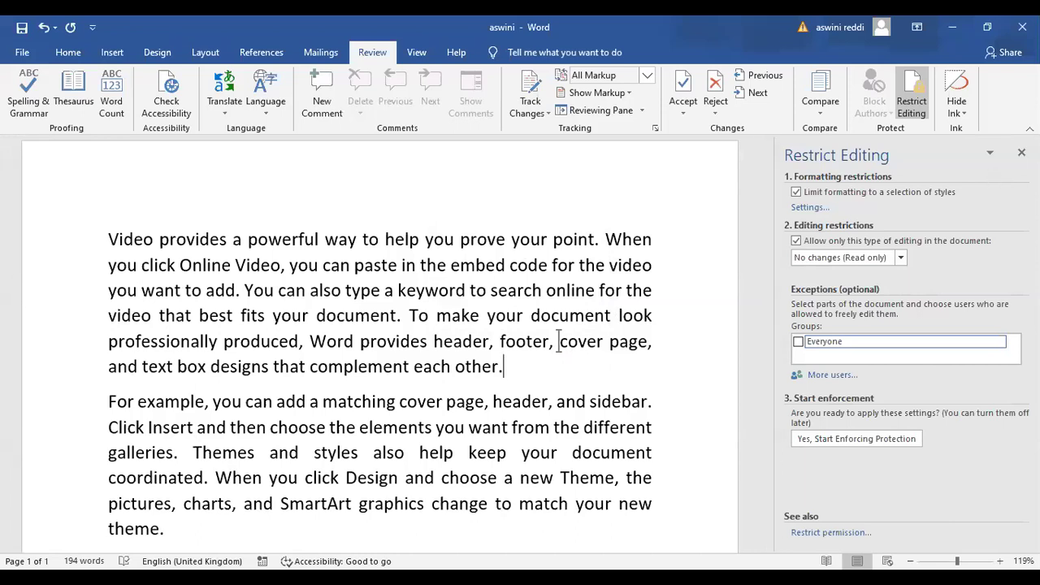
pyautogui.click(1021, 152)
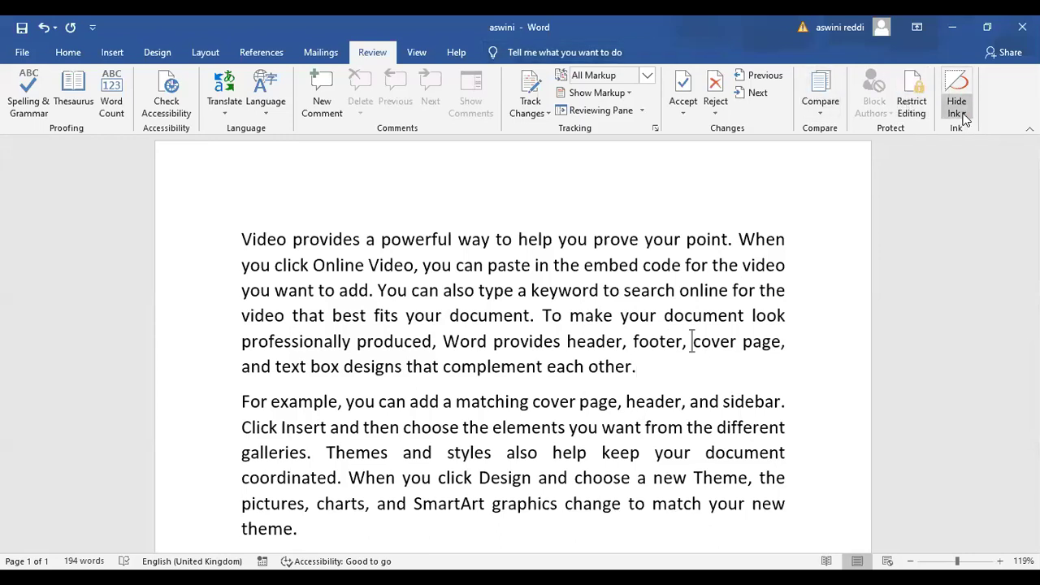
# Bring up the Word Options dialog from the File backstage view
pyautogui.click(23, 53)
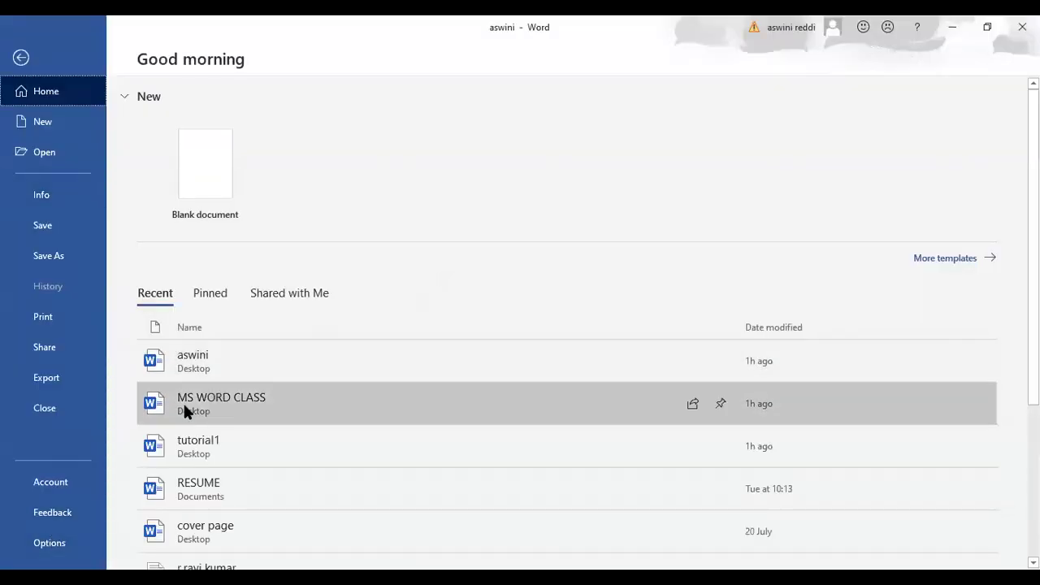
pyautogui.click(51, 550)
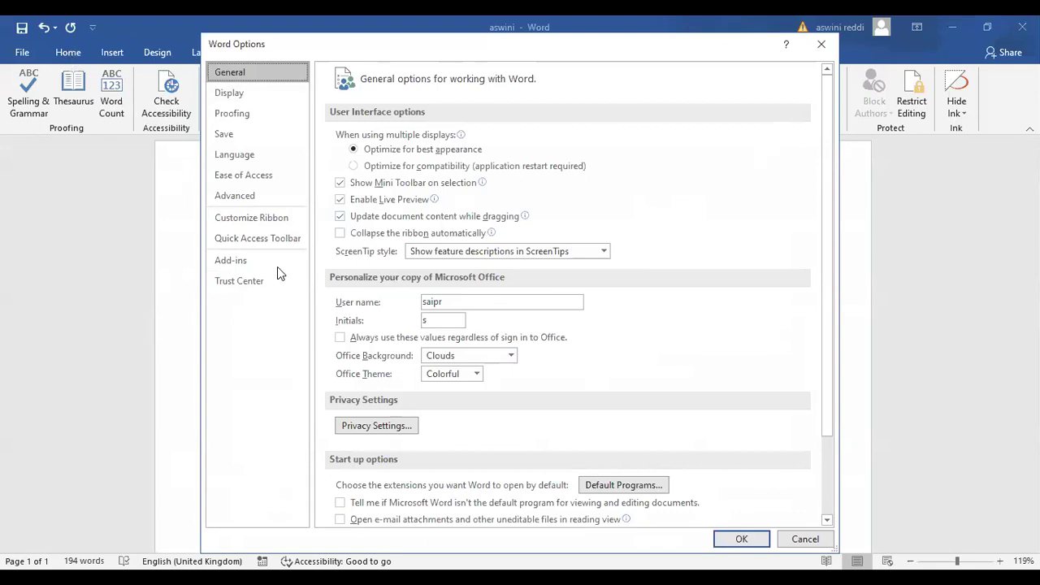
# In Customize Ribbon, expand Review > Ink, select Start Inking, and close Options unchanged
pyautogui.click(256, 222)
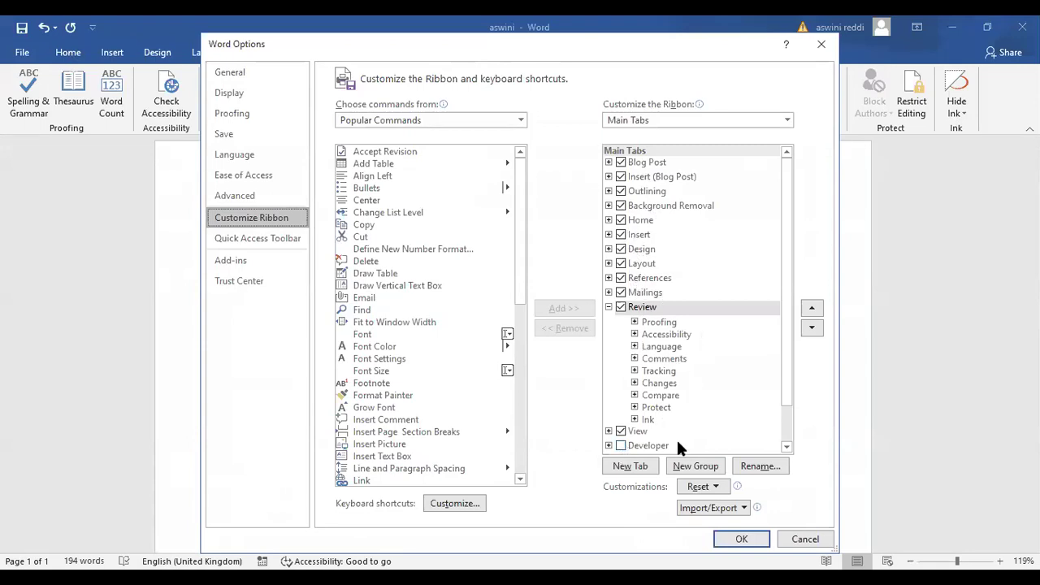
pyautogui.moveTo(788, 376); pyautogui.dragTo(786, 399)
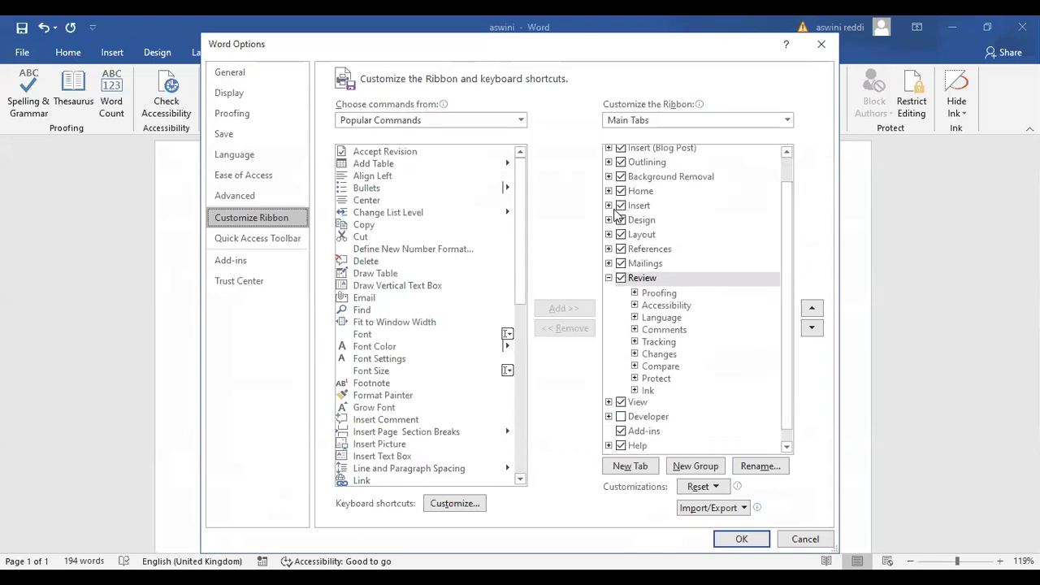
pyautogui.click(636, 391)
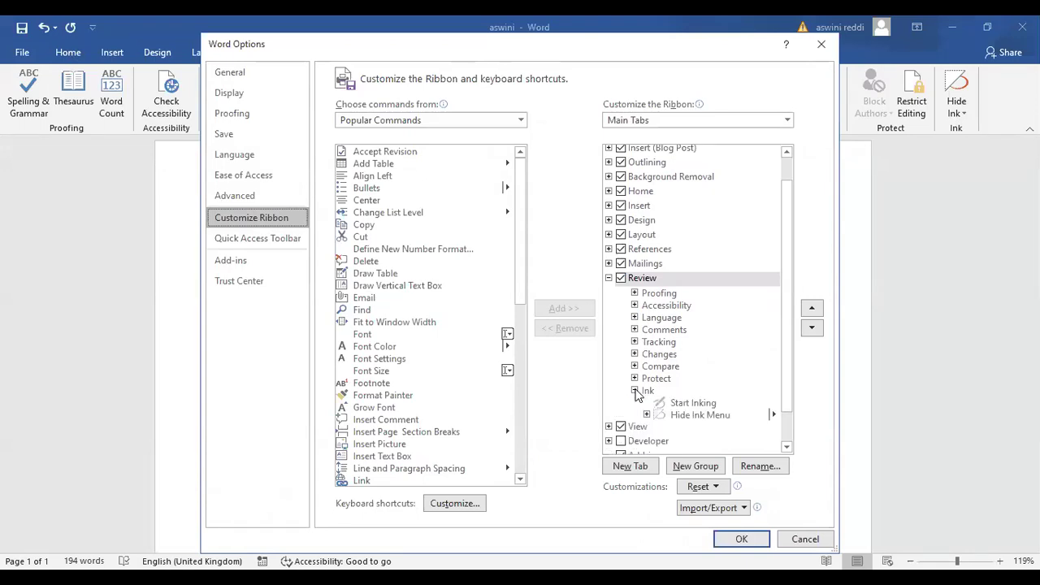
pyautogui.click(695, 403)
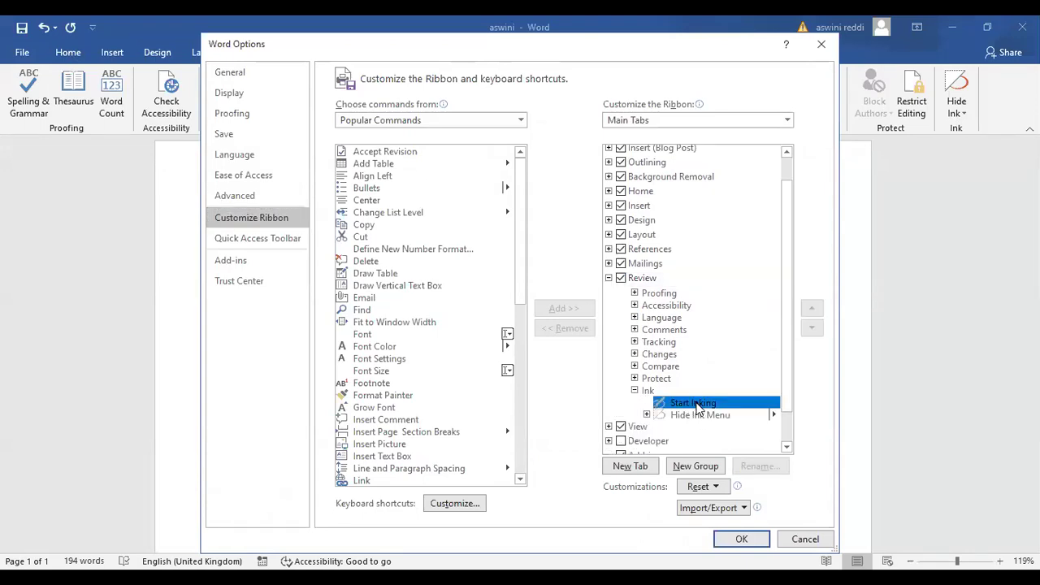
pyautogui.click(741, 544)
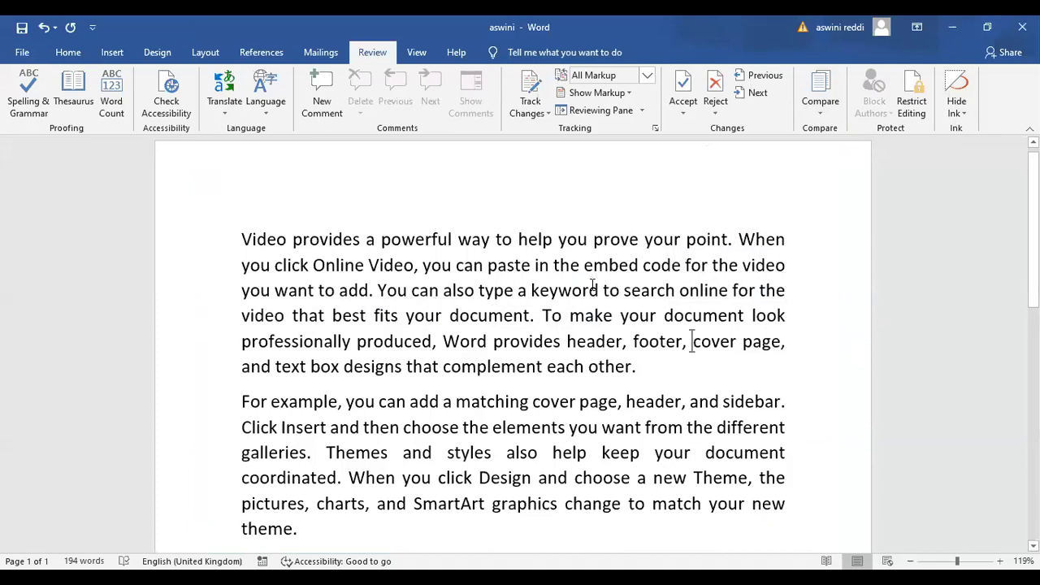
# Show the Hide Ink dropdown on the Review tab and dismiss it without choosing
pyautogui.click(961, 115)
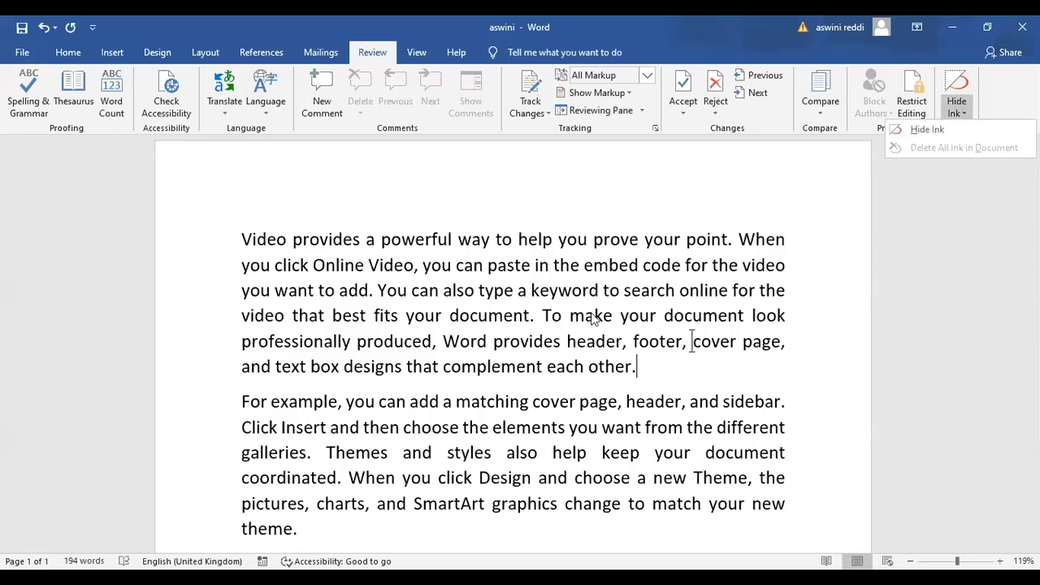
pyautogui.click(928, 134)
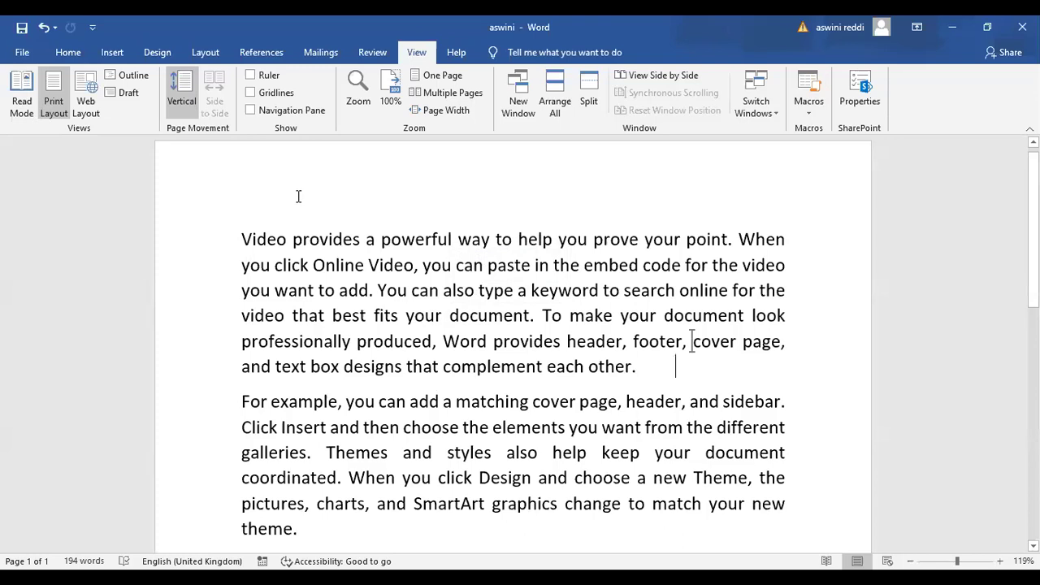
pyautogui.click(16, 100)
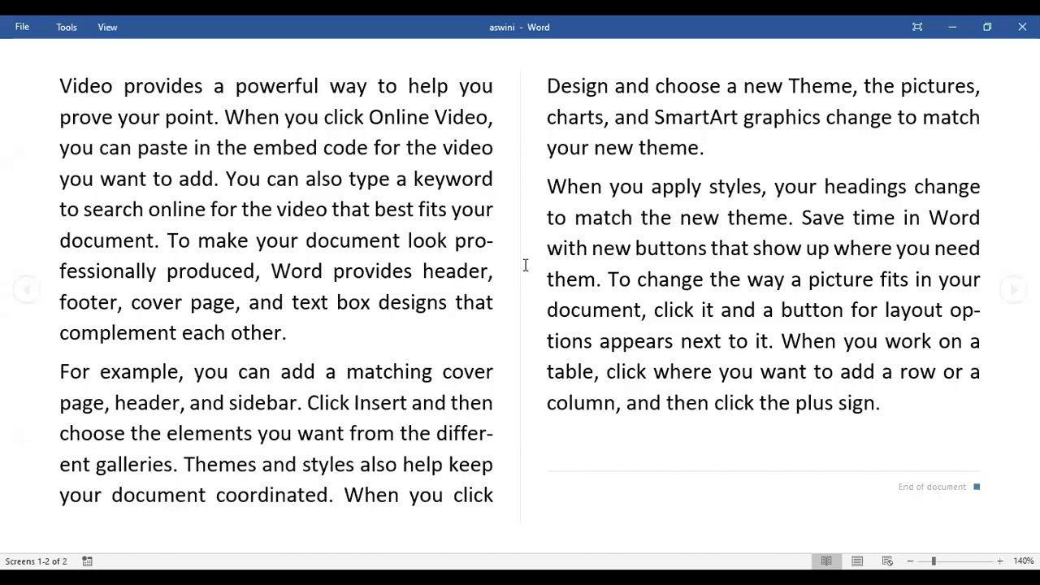
pyautogui.press('Escape')
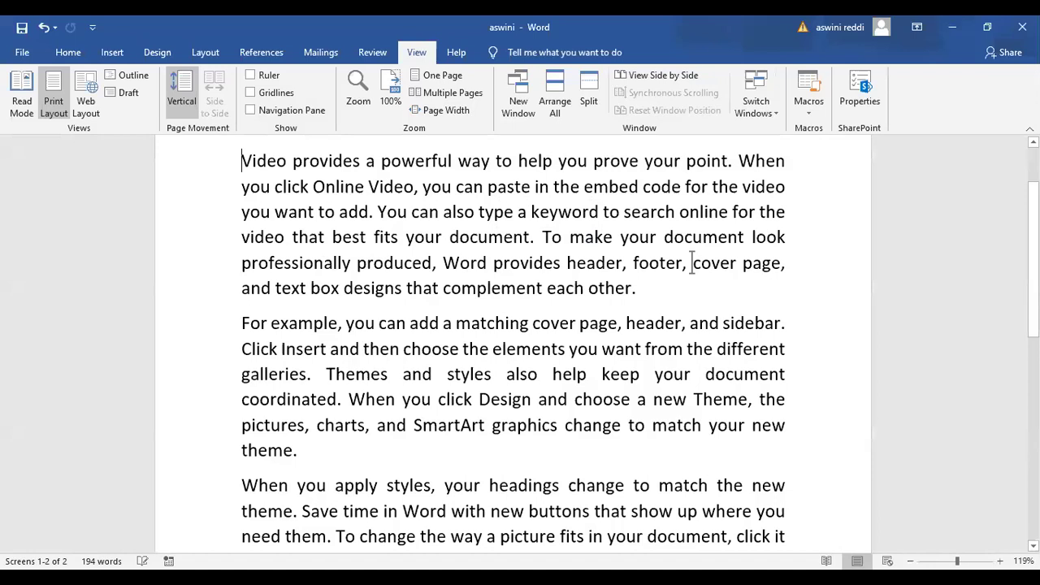
pyautogui.scroll(-1, 691, 262)
pyautogui.scroll(-3, 692, 249)
pyautogui.scroll(5, 341, 208)
pyautogui.scroll(-3, 294, 203)
pyautogui.scroll(2, 383, 215)
pyautogui.scroll(1, 383, 215)
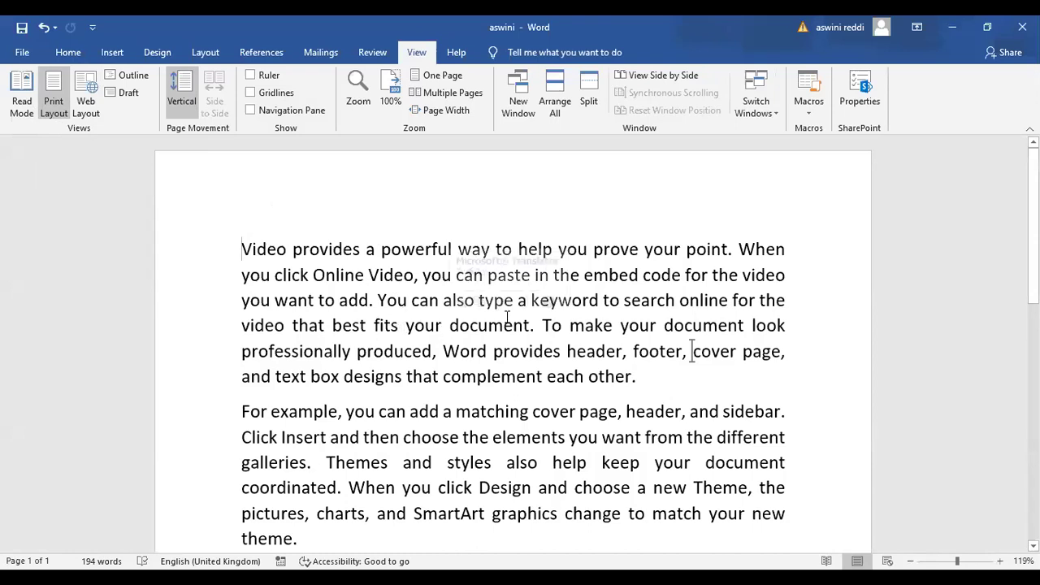
pyautogui.click(691, 351)
pyautogui.scroll(-4, 691, 351)
pyautogui.scroll(4, 458, 351)
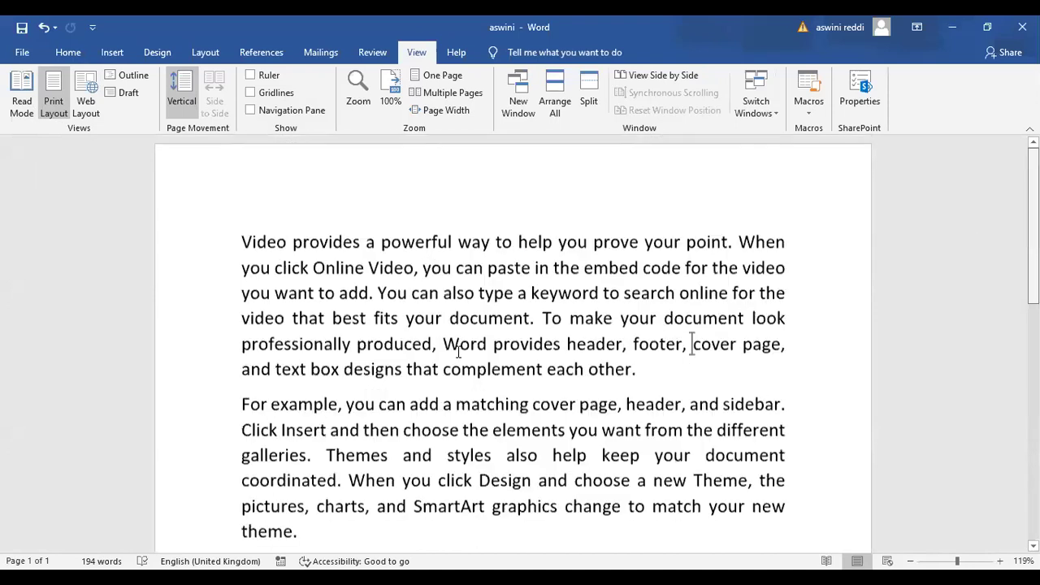
pyautogui.scroll(1, 531, 345)
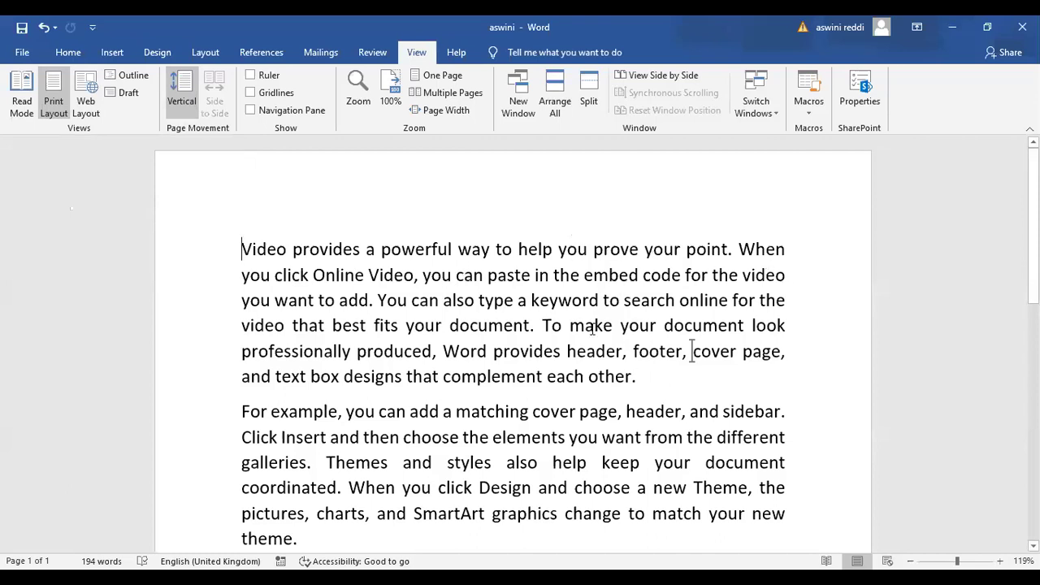
pyautogui.click(85, 105)
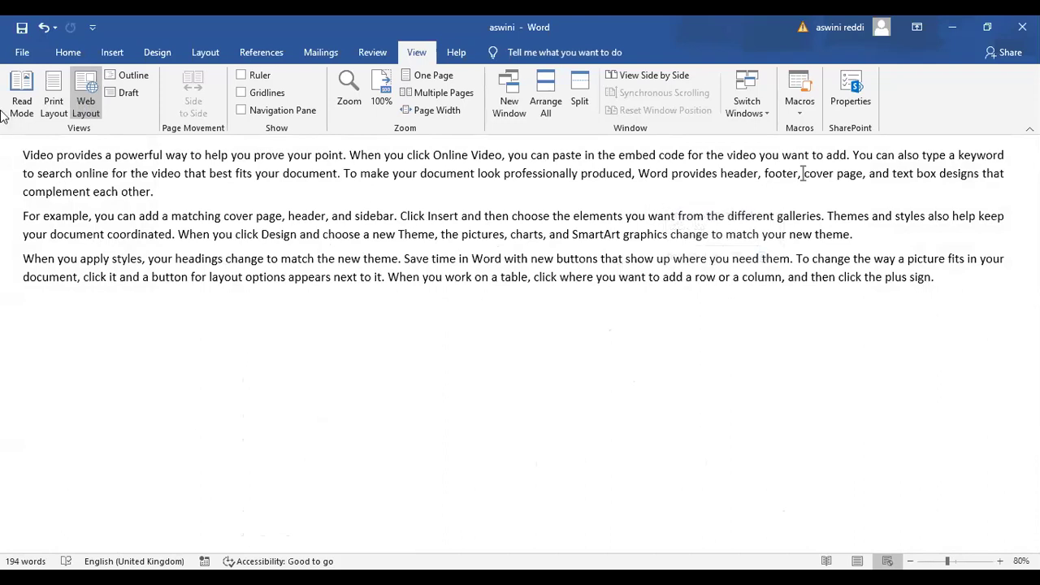
pyautogui.click(55, 101)
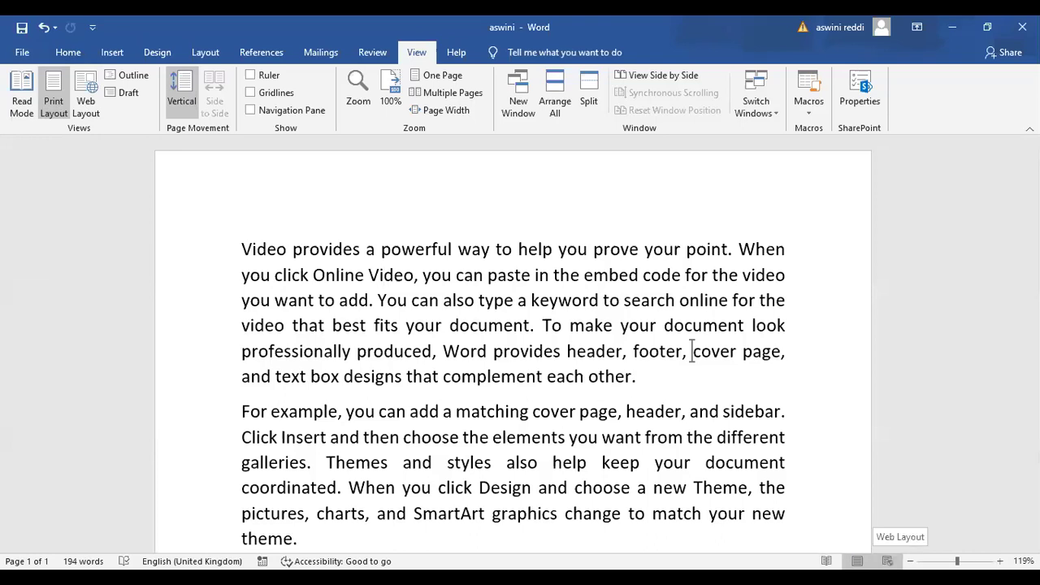
pyautogui.click(826, 561)
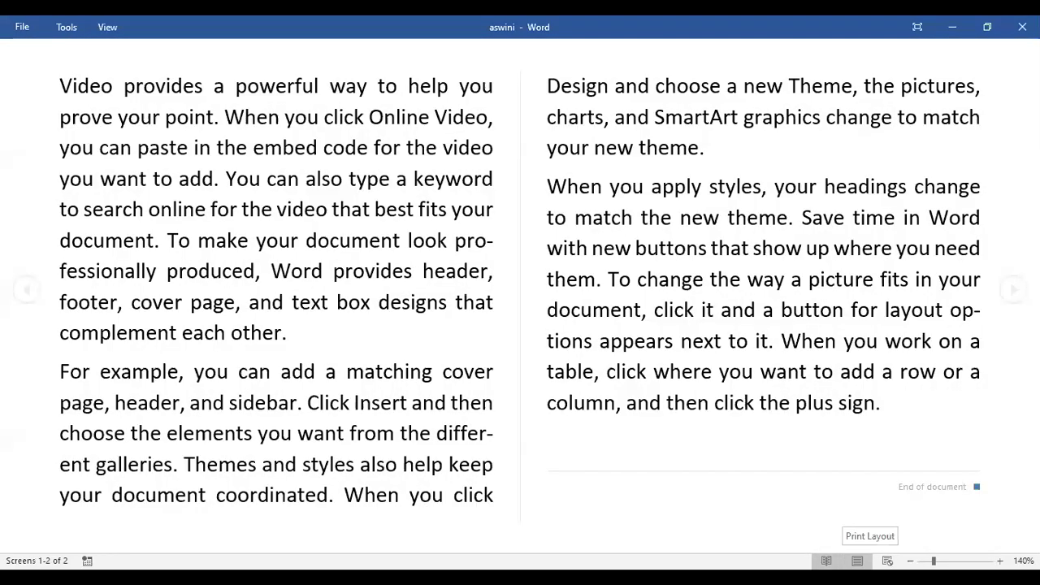
pyautogui.click(857, 560)
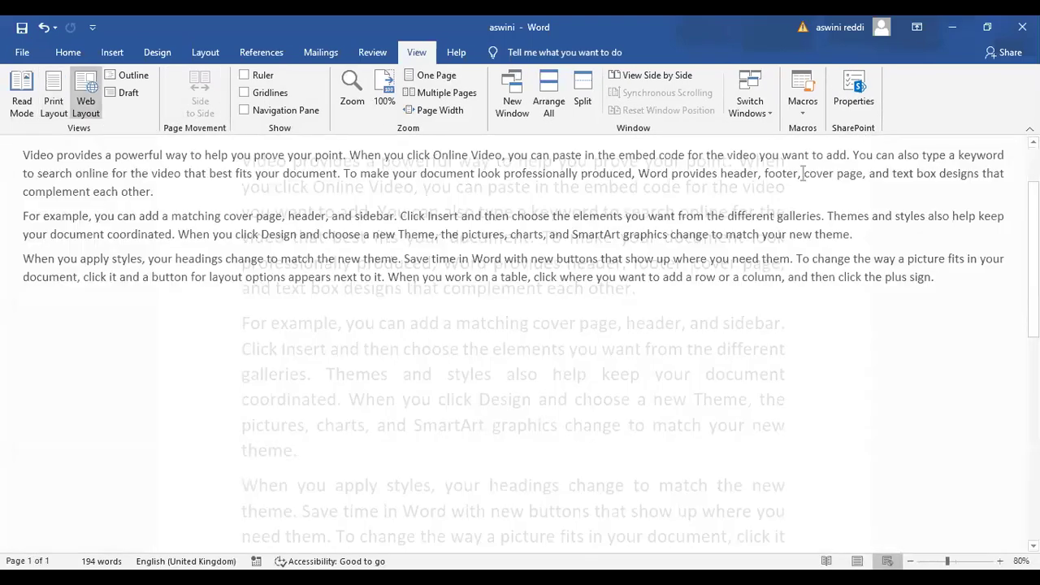
pyautogui.hotkey('ctrl', 'alt', 'p')
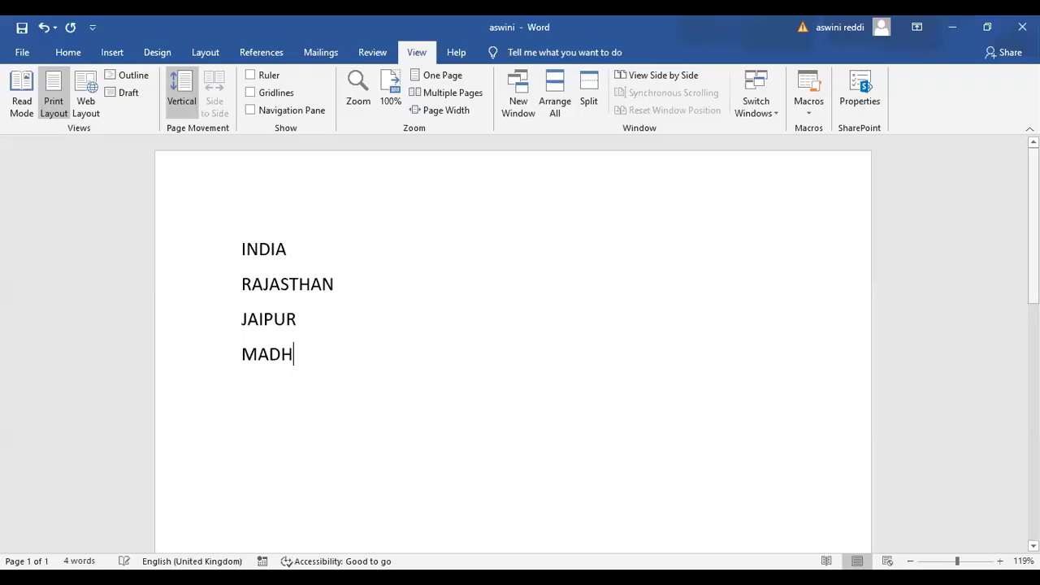
# Finish MADHYA PRADESH and add INDORE on the next line, fixing typos
pyautogui.write('A')
pyautogui.press('BackSpace')
pyautogui.write('YA PRADESH')
pyautogui.press('Return')
pyautogui.write('I')
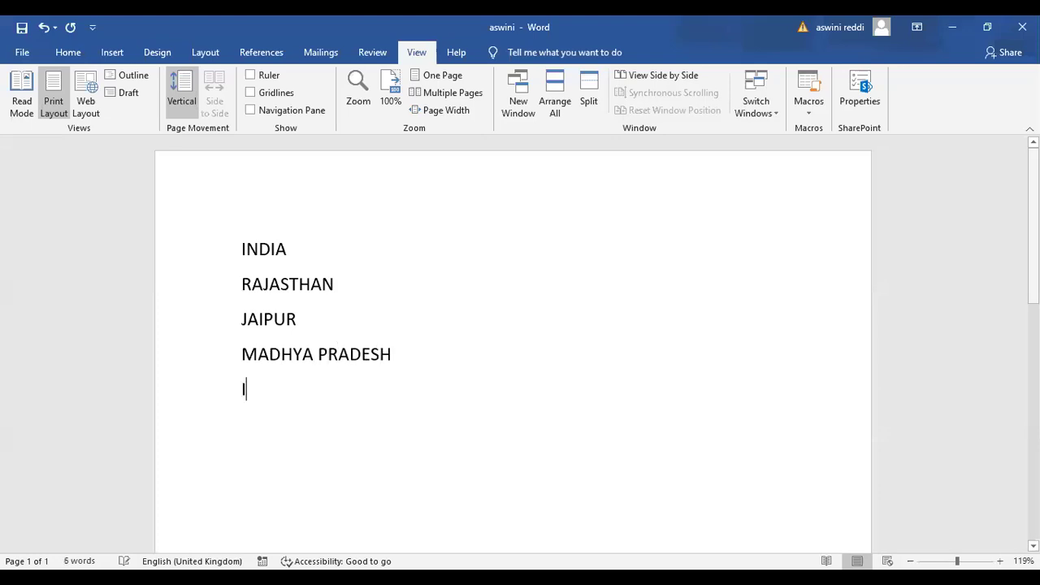
pyautogui.write('DOR')
pyautogui.press('BackSpace')
pyautogui.press('BackSpace')
pyautogui.press('BackSpace')
pyautogui.write('NDORE ')
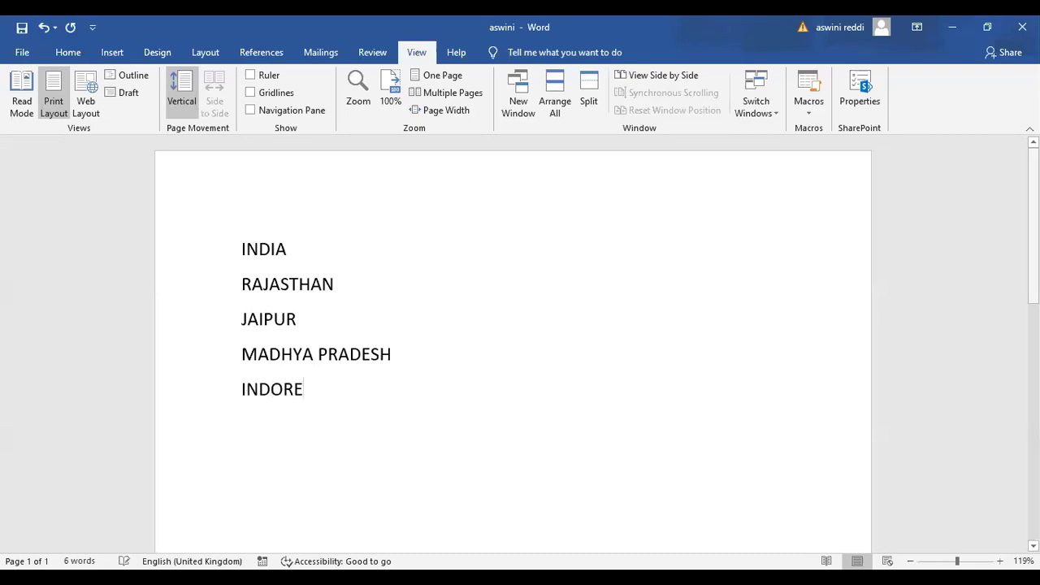
pyautogui.write('Y')
pyautogui.press('BackSpace')
# Add the PRADESH, GAJIYABAD and GAYA entries, correcting mistyped letters
pyautogui.press('BackSpace')
pyautogui.write('UTTARA')
pyautogui.press('BackSpace')
pyautogui.press('BackSpace')
pyautogui.write('PRADESH')
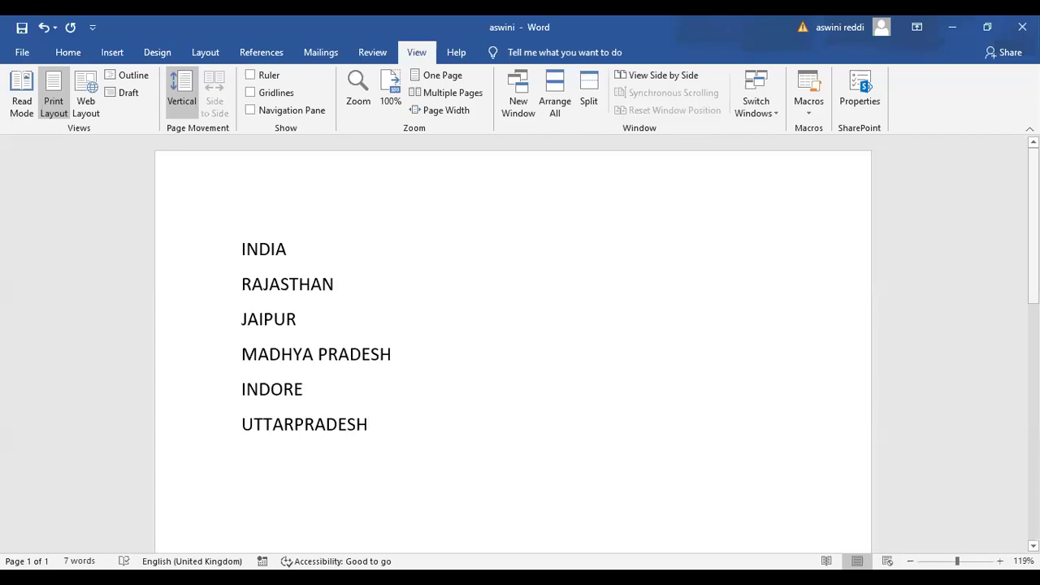
pyautogui.write('GAJIYABAD')
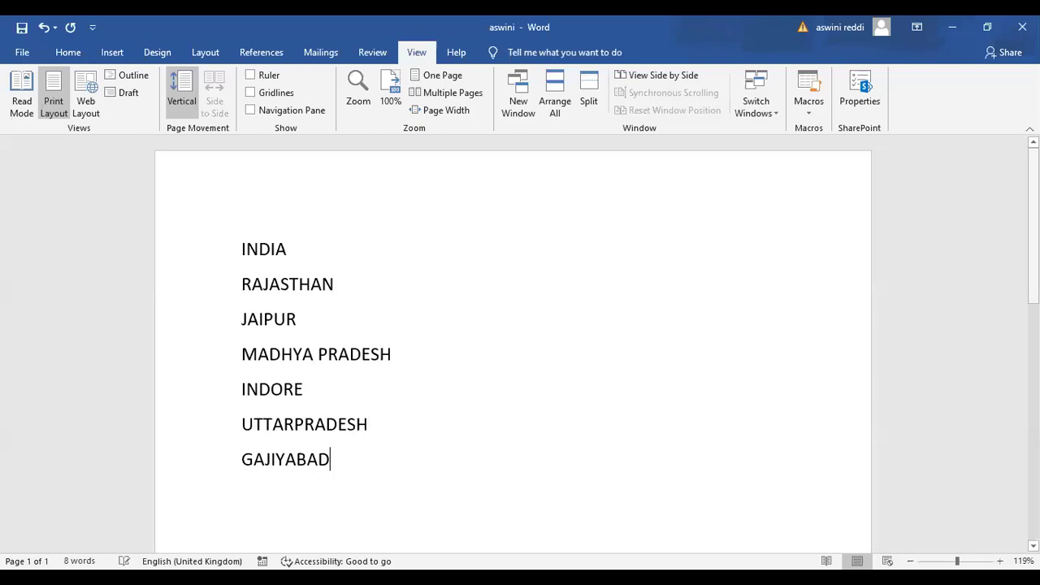
pyautogui.press('Return')
pyautogui.write('BIHAR')
pyautogui.write('GAYA')
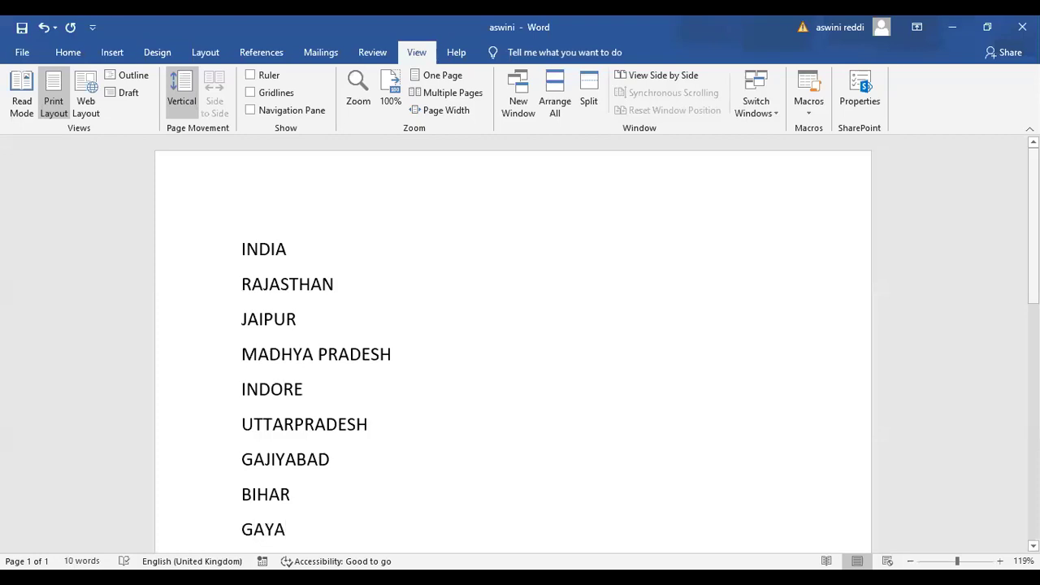
pyautogui.scroll(-1, 512, 350)
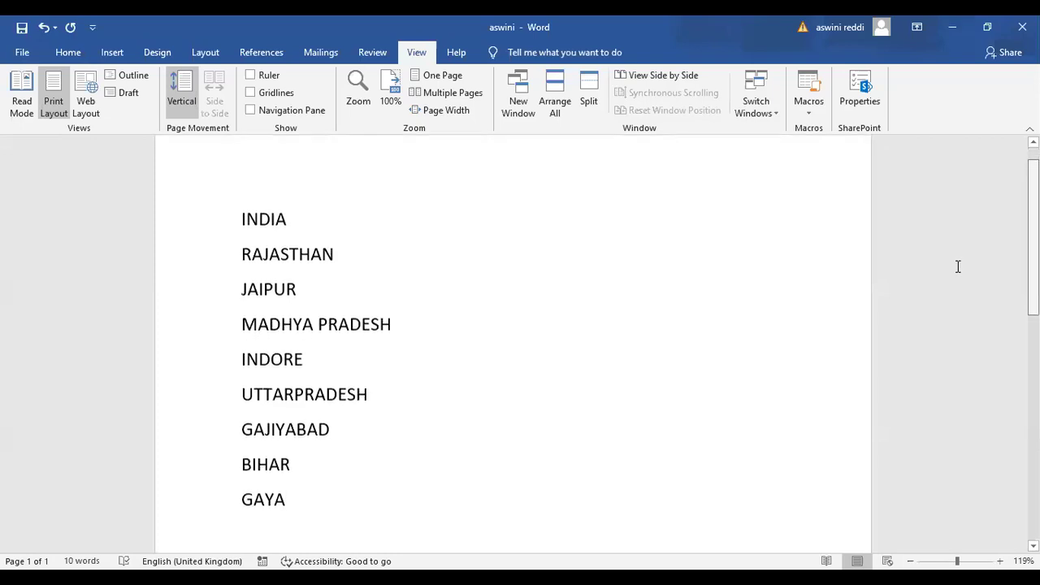
pyautogui.scroll(-1, 564, 306)
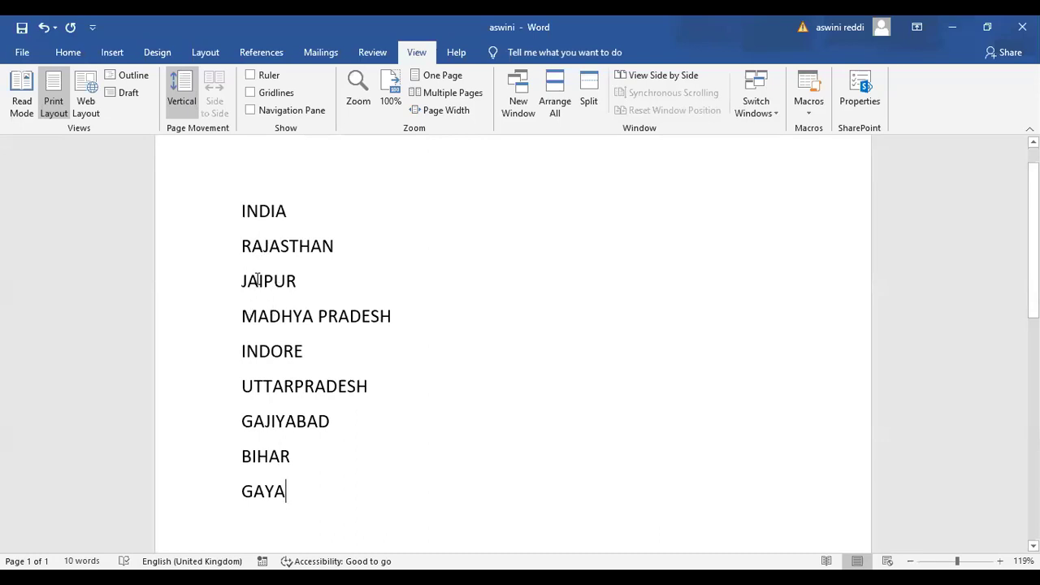
# With the cursor before INDIA, switch to Outline view and show only Level 1 items
pyautogui.moveTo(257, 280)
pyautogui.click(242, 211)
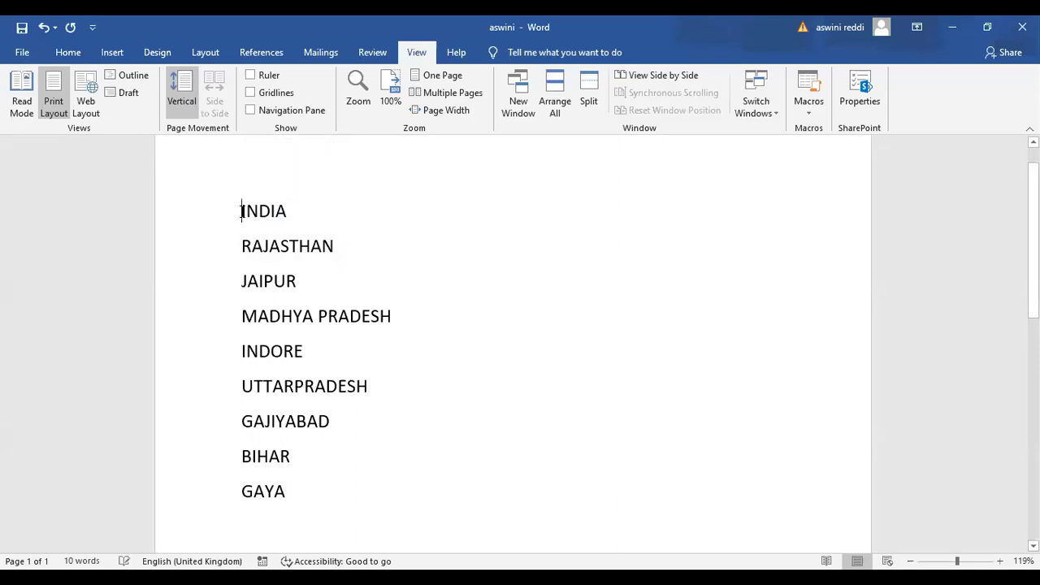
pyautogui.click(134, 77)
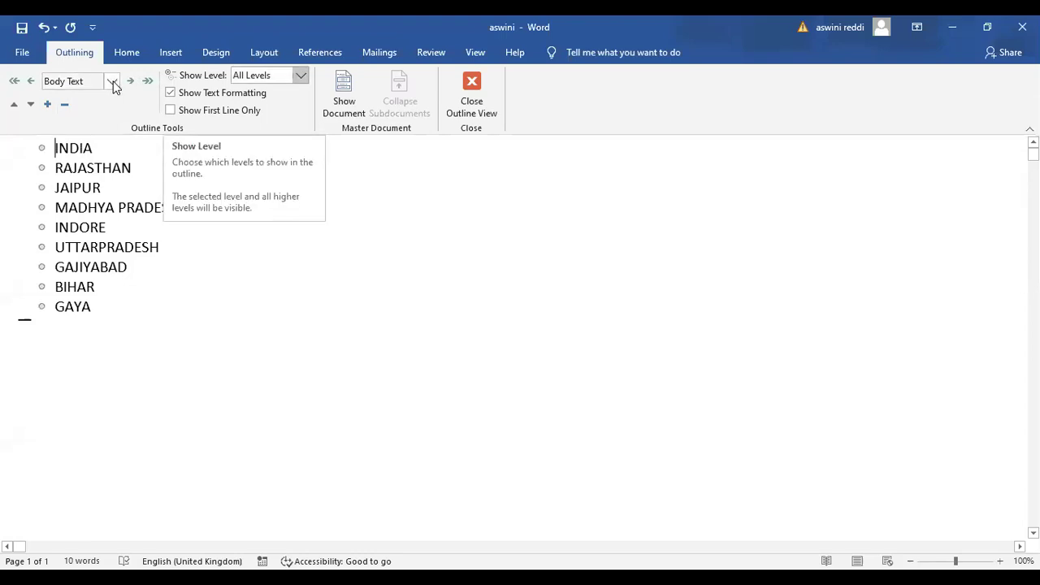
pyautogui.click(269, 76)
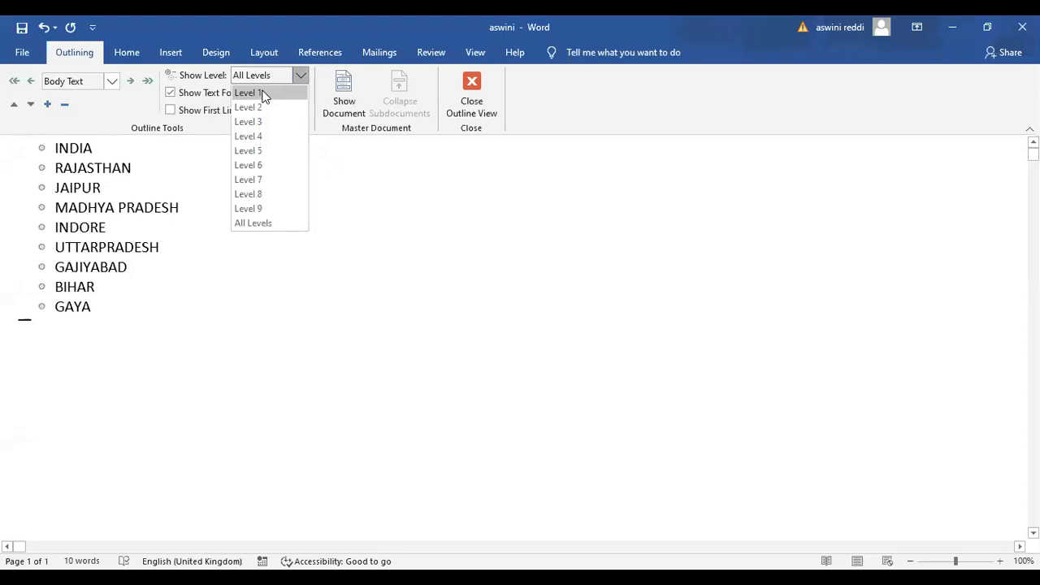
pyautogui.click(264, 94)
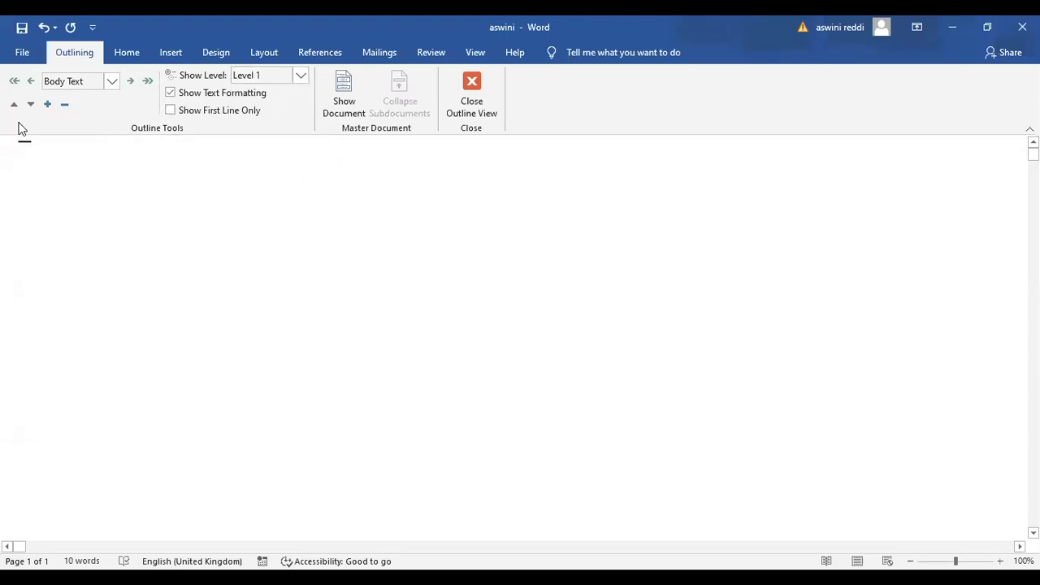
# Promote the current paragraph to Level 1, then set RAJASTHAN, MADHYA PRADESH, UTTARPRADESH and BIHAR to Level 3
pyautogui.click(131, 85)
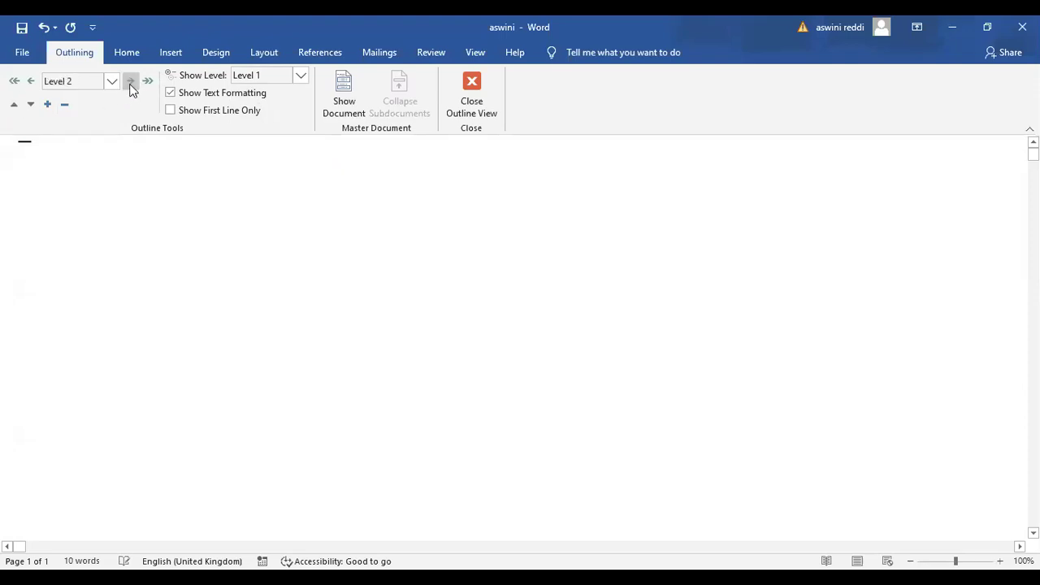
pyautogui.click(31, 82)
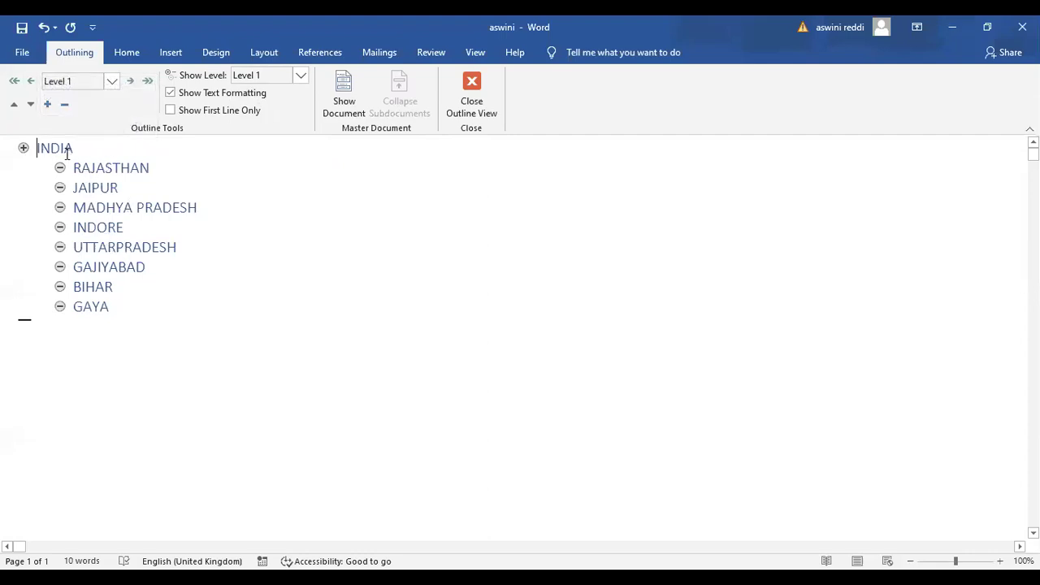
pyautogui.rightClick(94, 160)
pyautogui.click(65, 167)
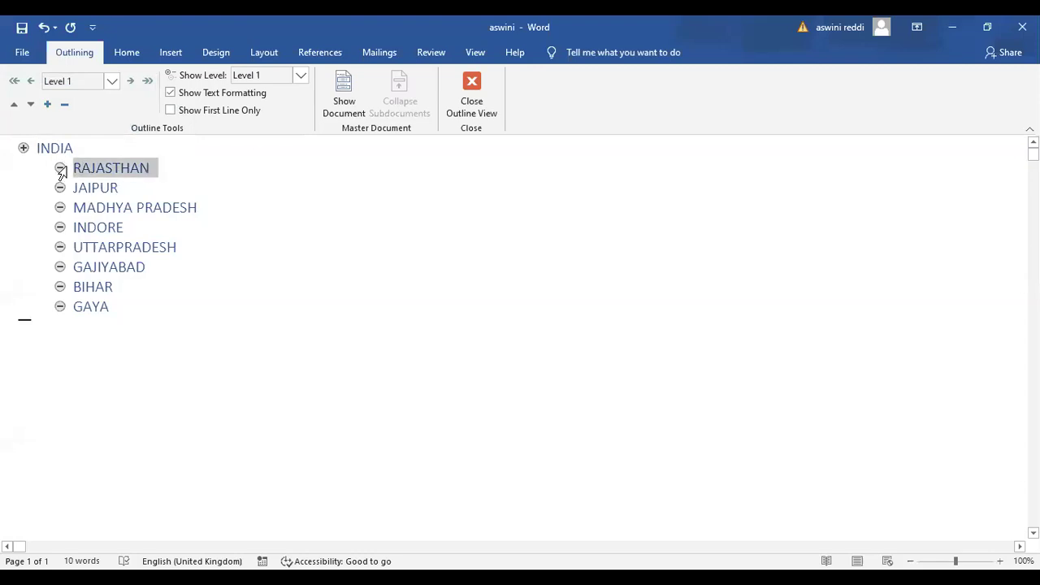
pyautogui.keyDown('ctrl'); pyautogui.click(171, 207); pyautogui.keyUp('ctrl')
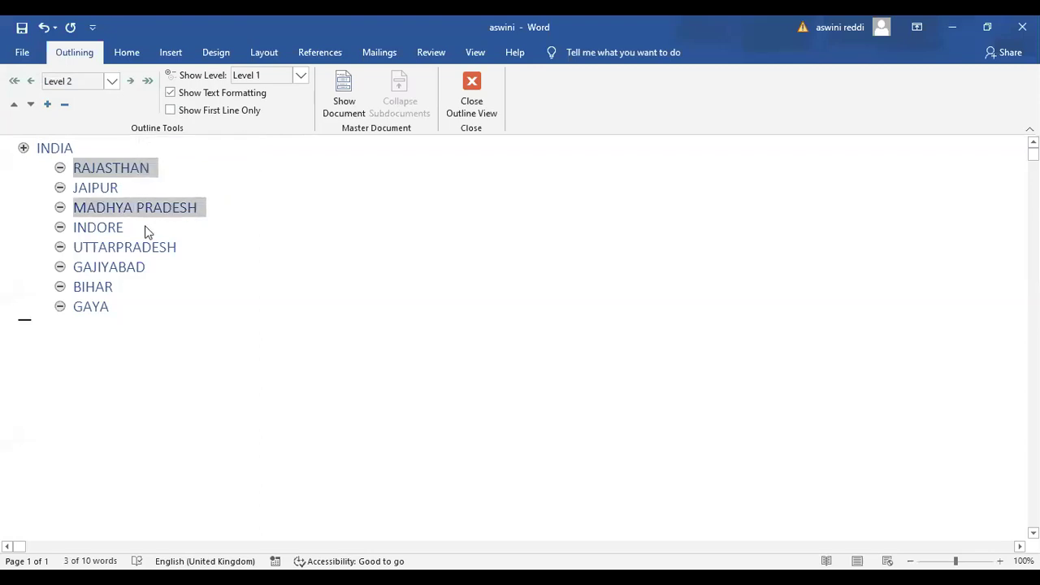
pyautogui.keyDown('ctrl'); pyautogui.click(123, 255); pyautogui.keyUp('ctrl')
pyautogui.keyDown('ctrl'); pyautogui.click(103, 289); pyautogui.keyUp('ctrl')
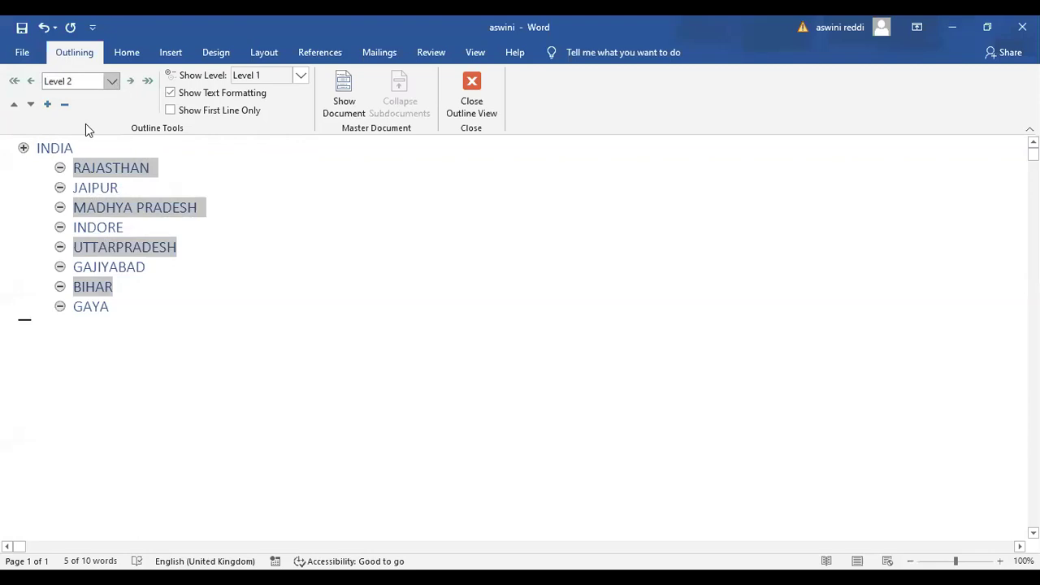
pyautogui.click(111, 80)
pyautogui.click(85, 127)
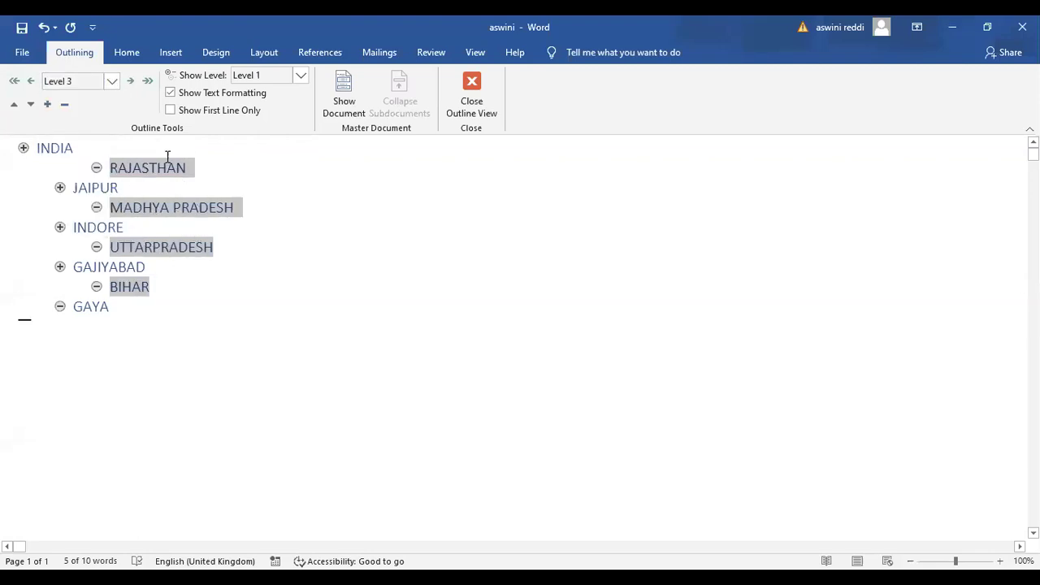
pyautogui.click(118, 189)
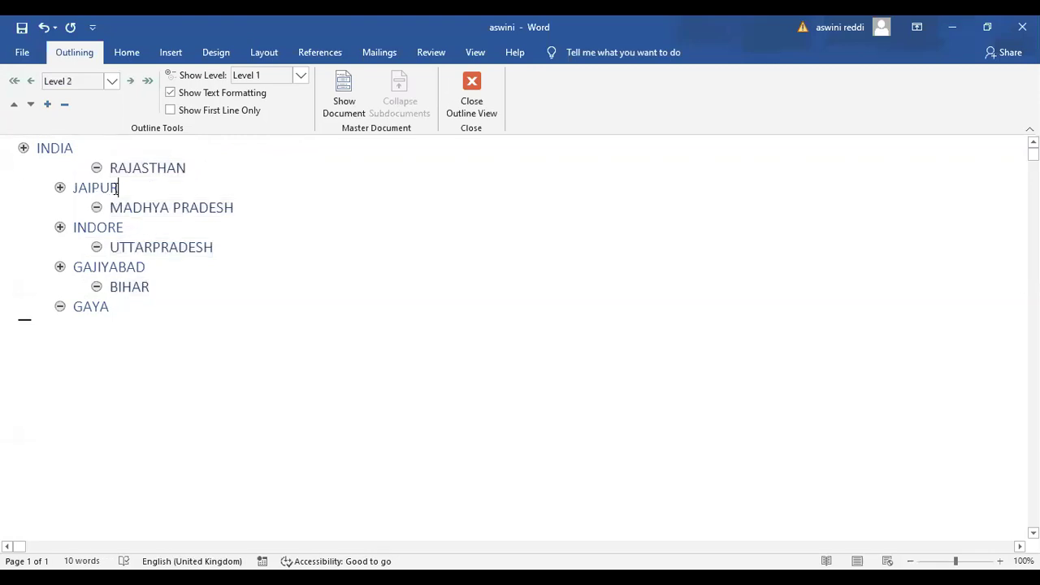
pyautogui.doubleClick(84, 190)
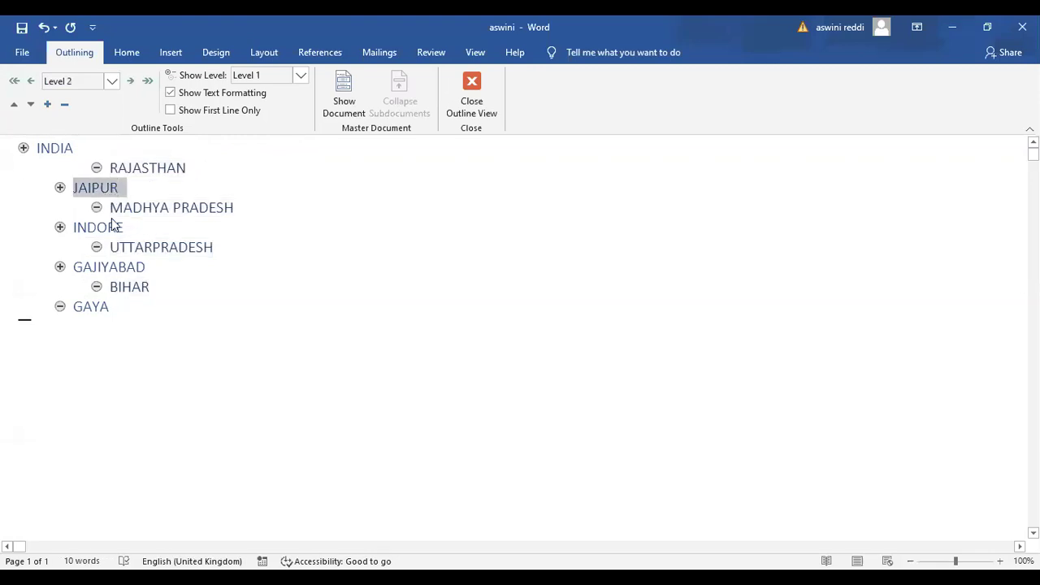
pyautogui.moveTo(113, 226)
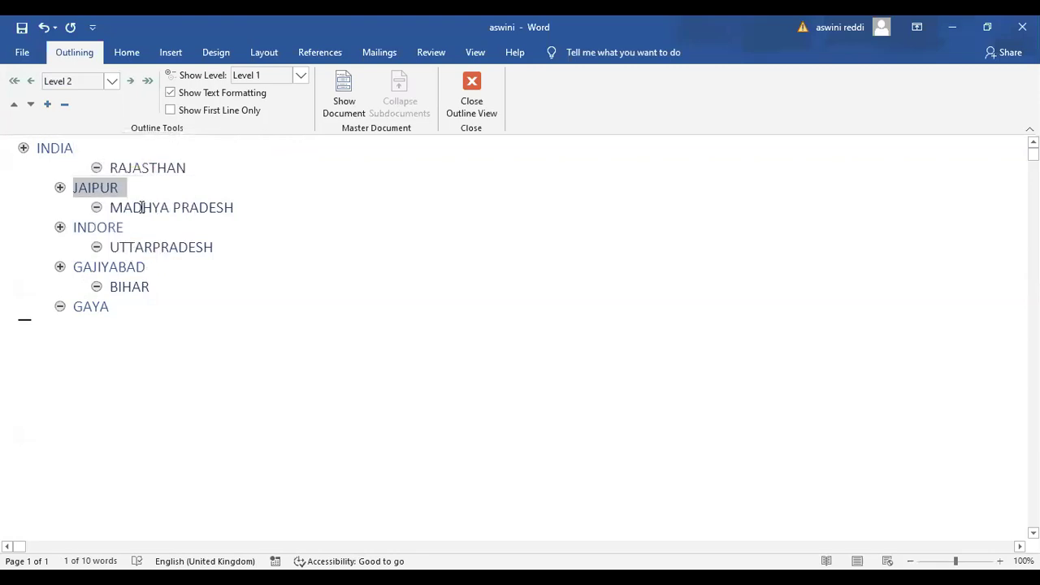
pyautogui.moveTo(123, 227); pyautogui.dragTo(75, 227)
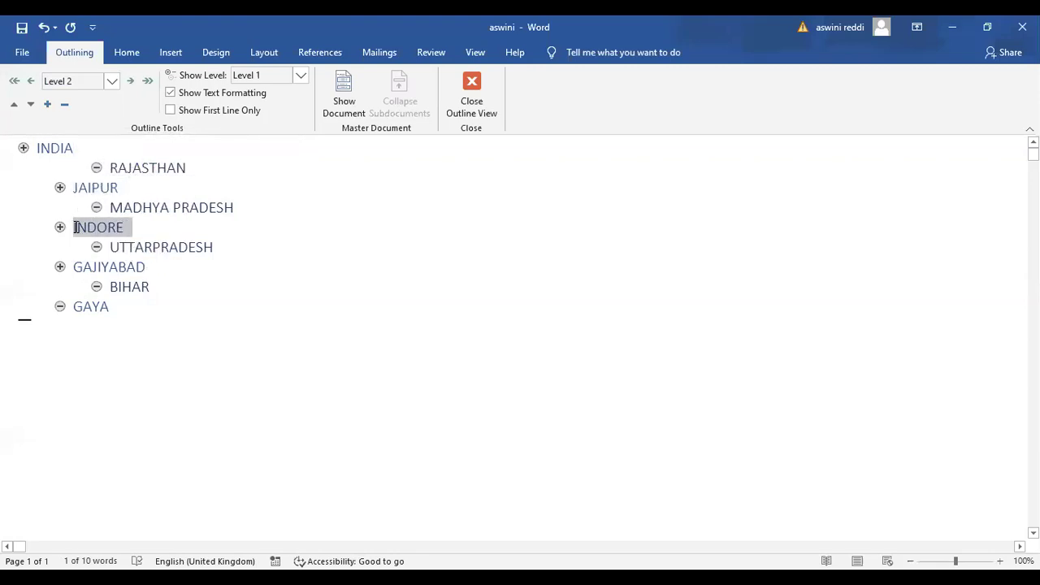
pyautogui.moveTo(136, 267); pyautogui.dragTo(70, 265)
pyautogui.moveTo(110, 307); pyautogui.dragTo(74, 305)
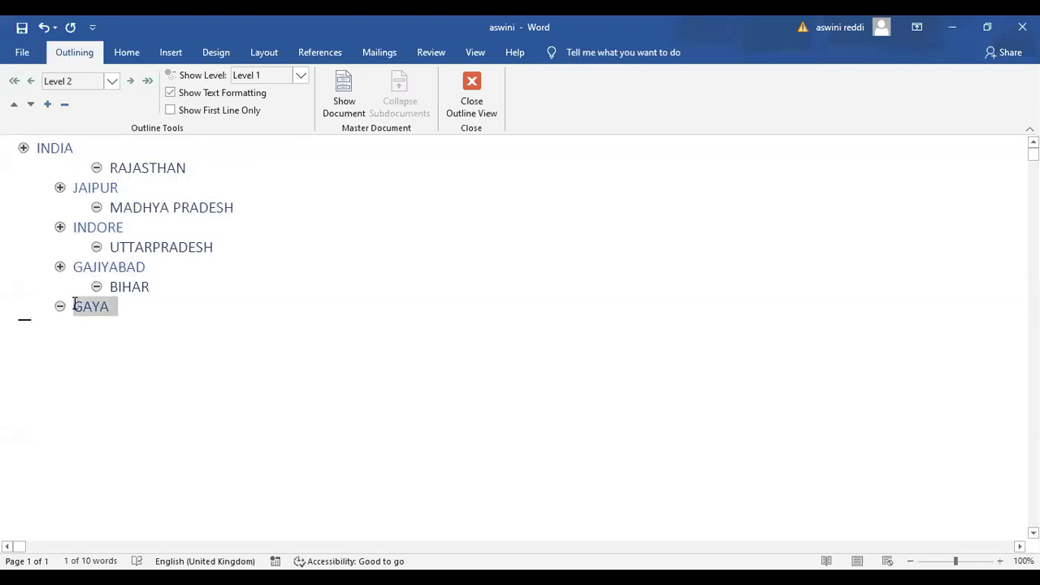
pyautogui.click(112, 81)
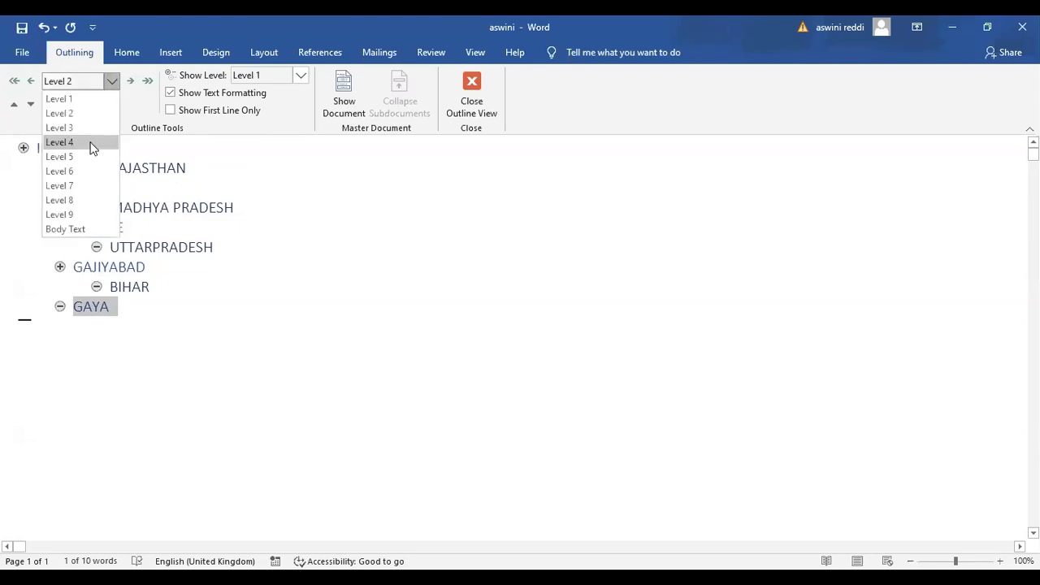
pyautogui.click(91, 145)
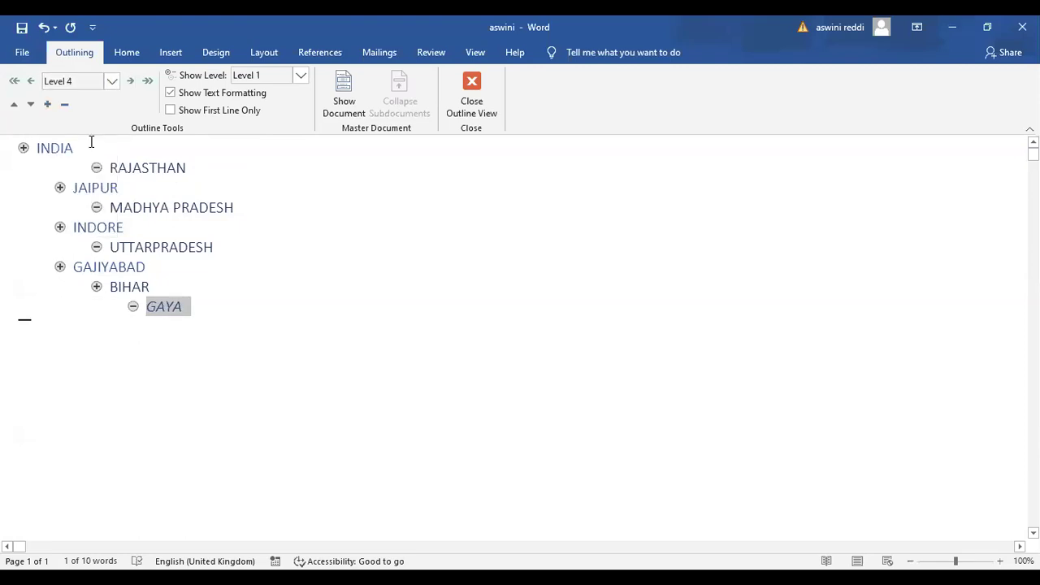
pyautogui.hotkey('ctrl', 'z')
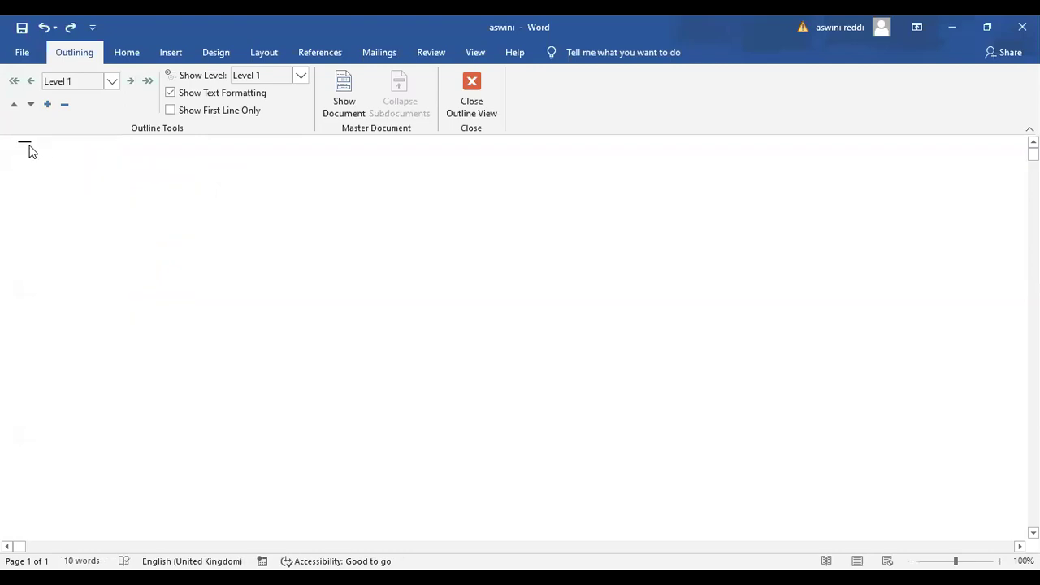
pyautogui.click(48, 108)
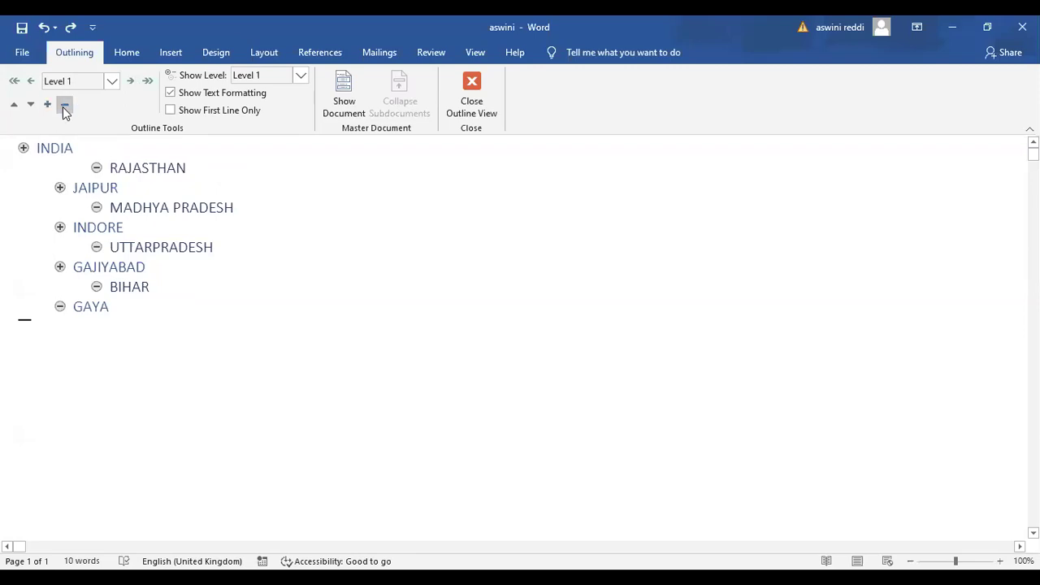
# Collapse and expand the outline twice to hide and show the Level 3 headings
pyautogui.click(66, 111)
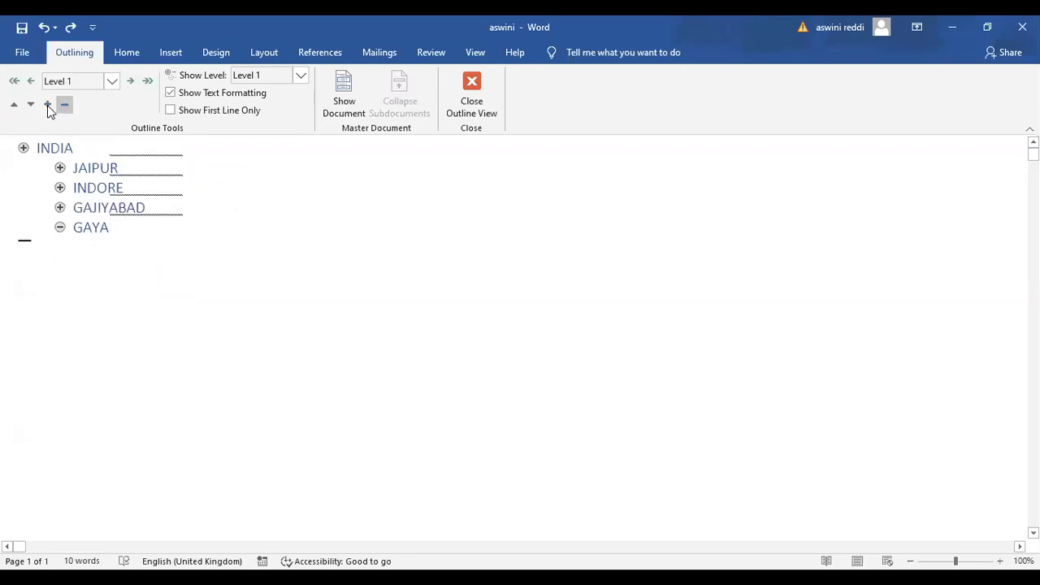
pyautogui.click(48, 108)
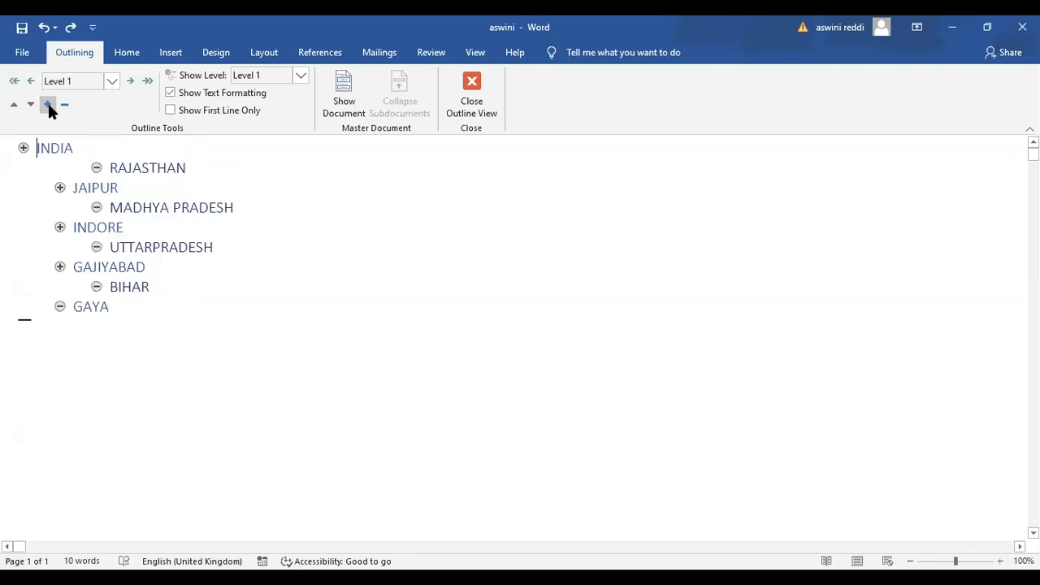
pyautogui.click(65, 106)
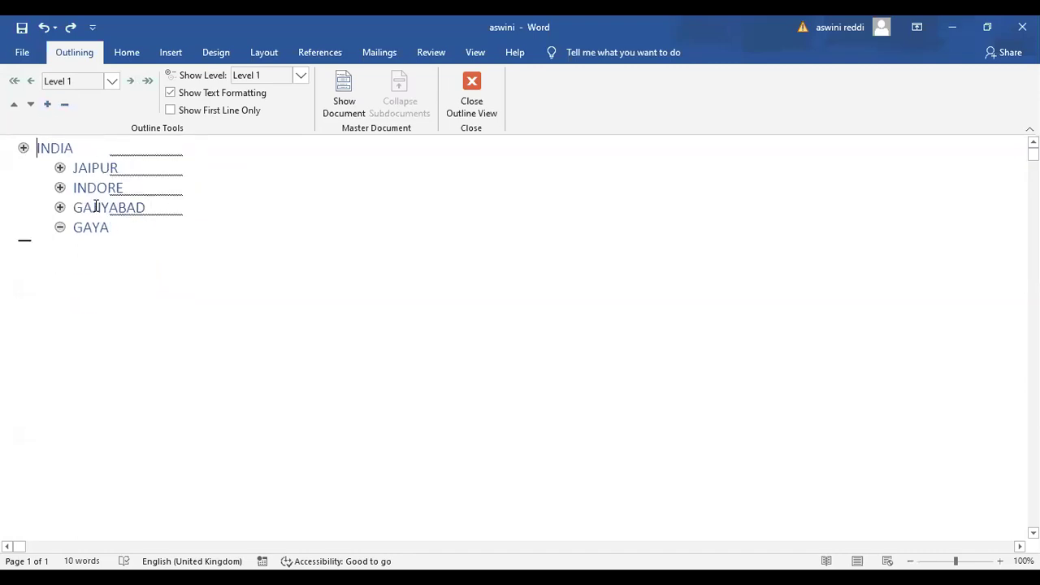
pyautogui.click(46, 107)
# Move the INDIA heading down item by item until it sits below BIHAR
pyautogui.click(31, 106)
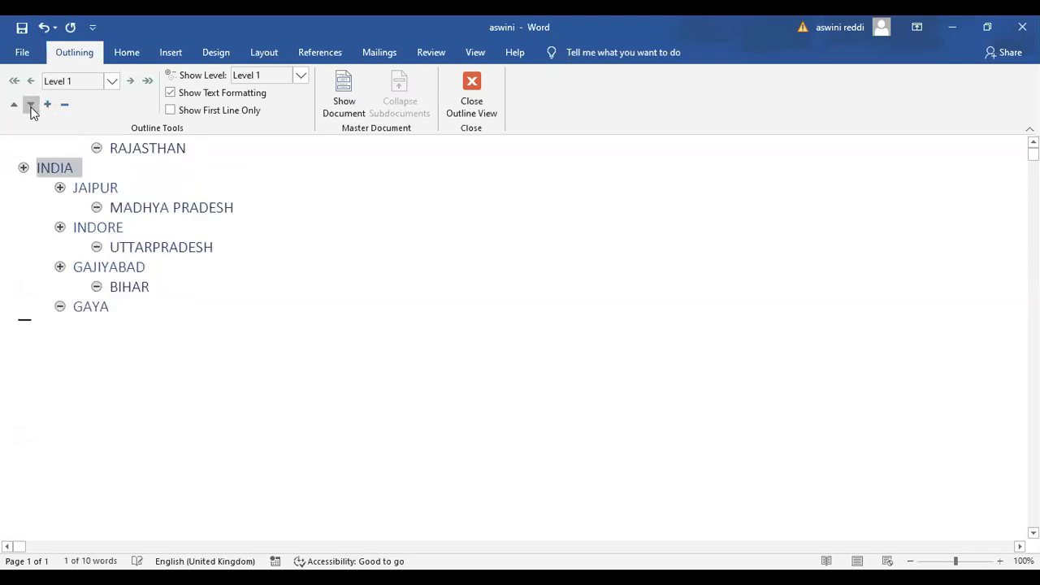
pyautogui.click(31, 105)
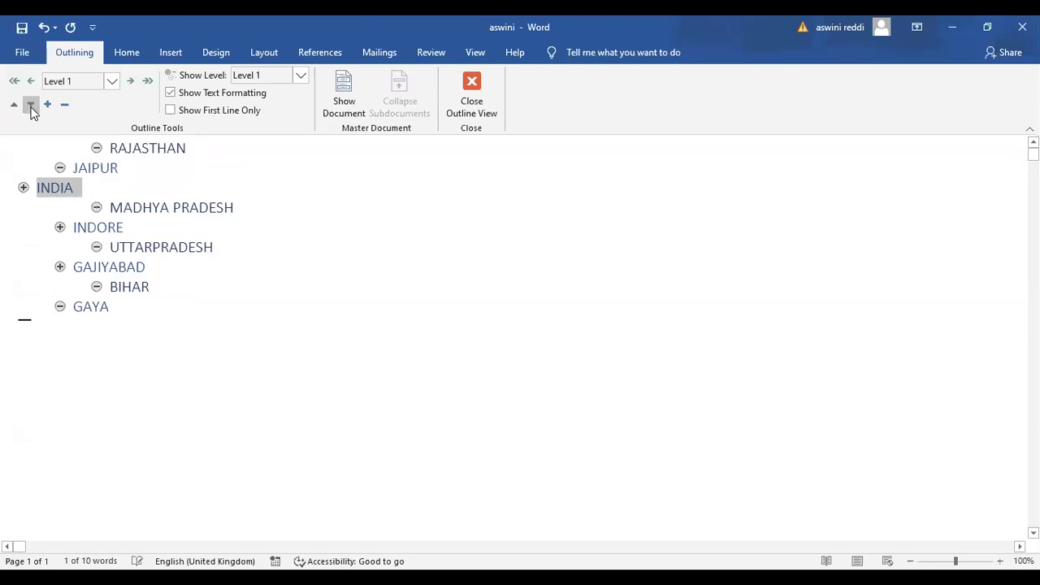
pyautogui.click(31, 106)
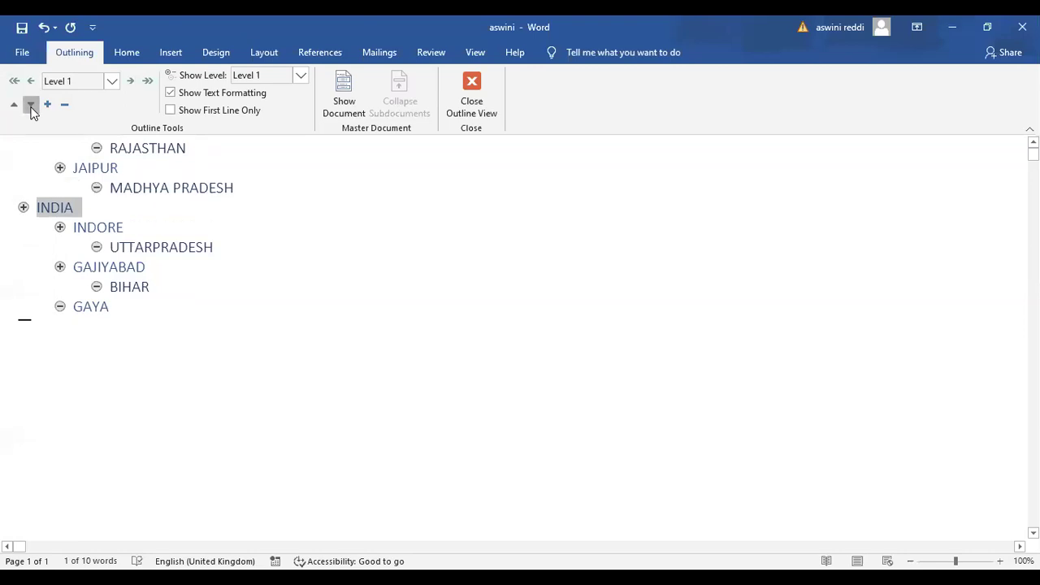
pyautogui.click(31, 105)
pyautogui.click(31, 105)
pyautogui.click(31, 106)
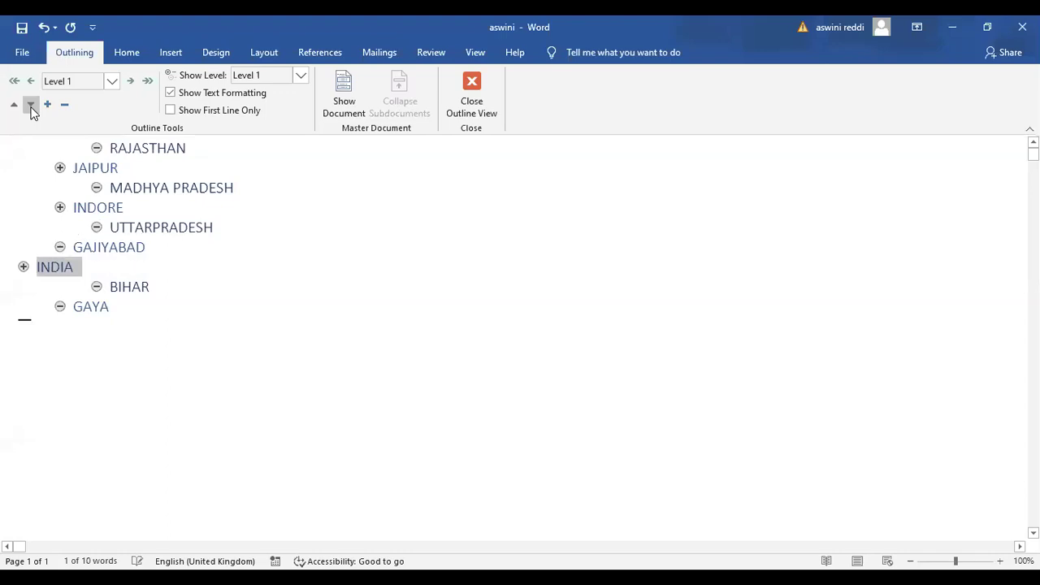
pyautogui.click(31, 105)
# Move INDIA back up until it sits directly below RAJASTHAN
pyautogui.click(15, 106)
pyautogui.click(15, 105)
pyautogui.click(15, 106)
pyautogui.click(15, 105)
pyautogui.click(15, 106)
pyautogui.click(15, 105)
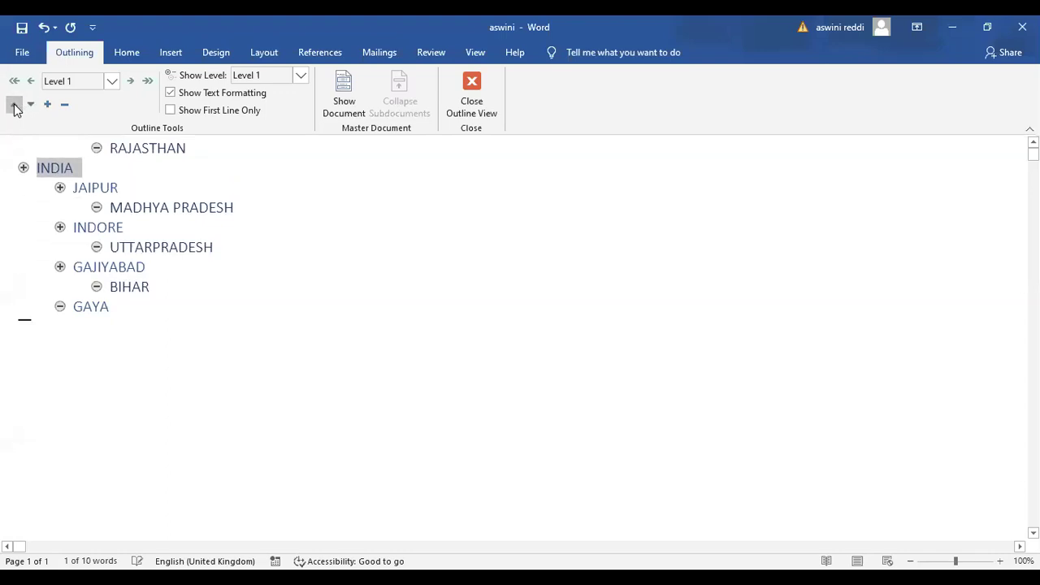
# Leave INDIA's outline level unchanged and return the aswini document to Print Layout
pyautogui.click(112, 82)
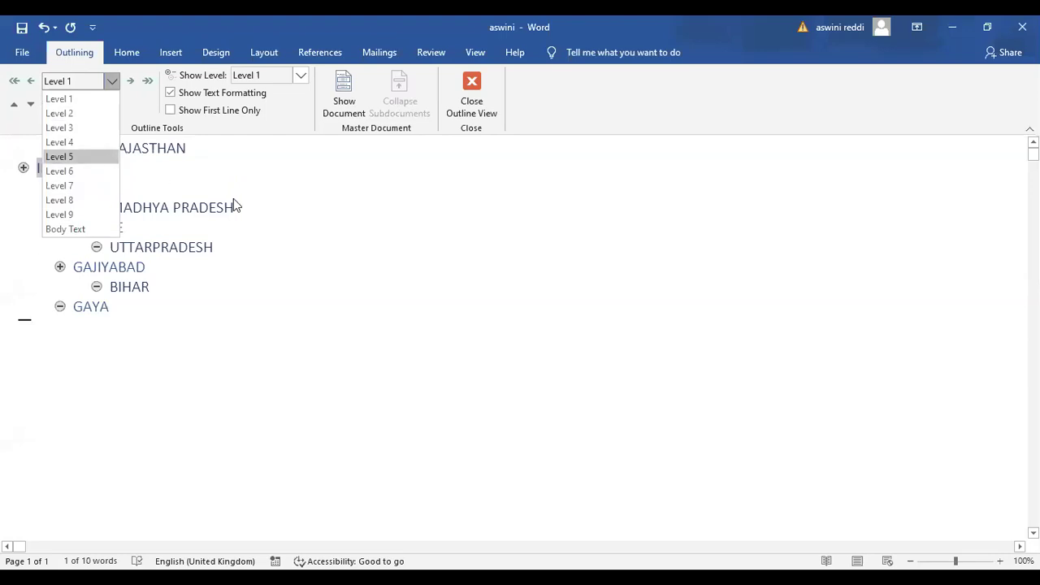
pyautogui.click(262, 198)
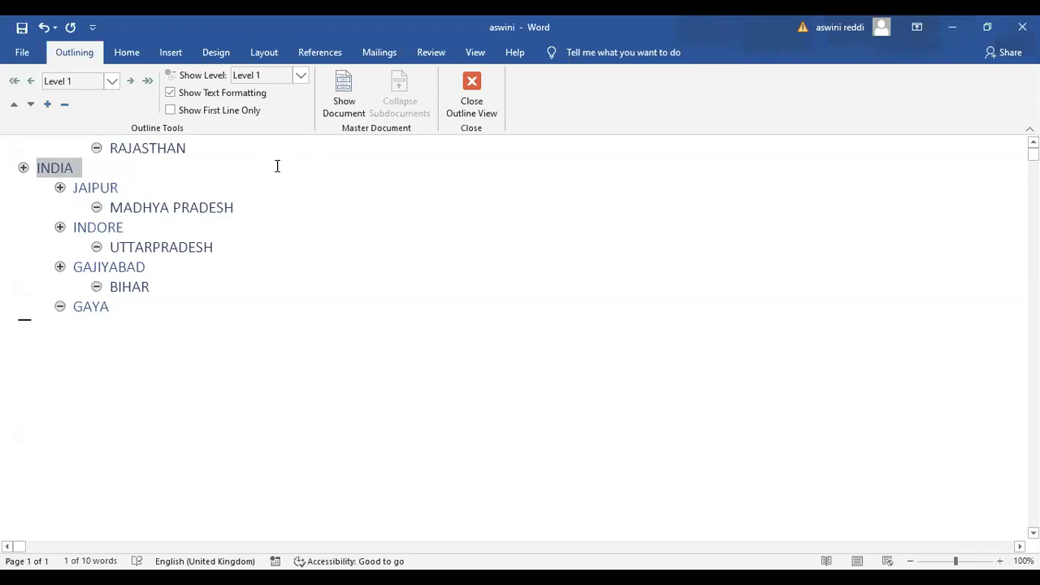
pyautogui.click(473, 87)
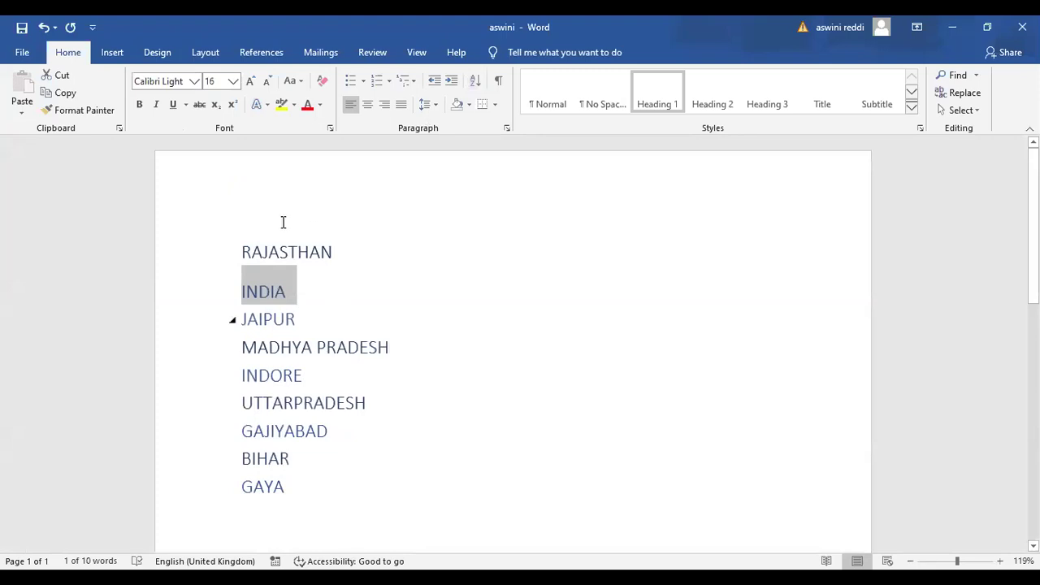
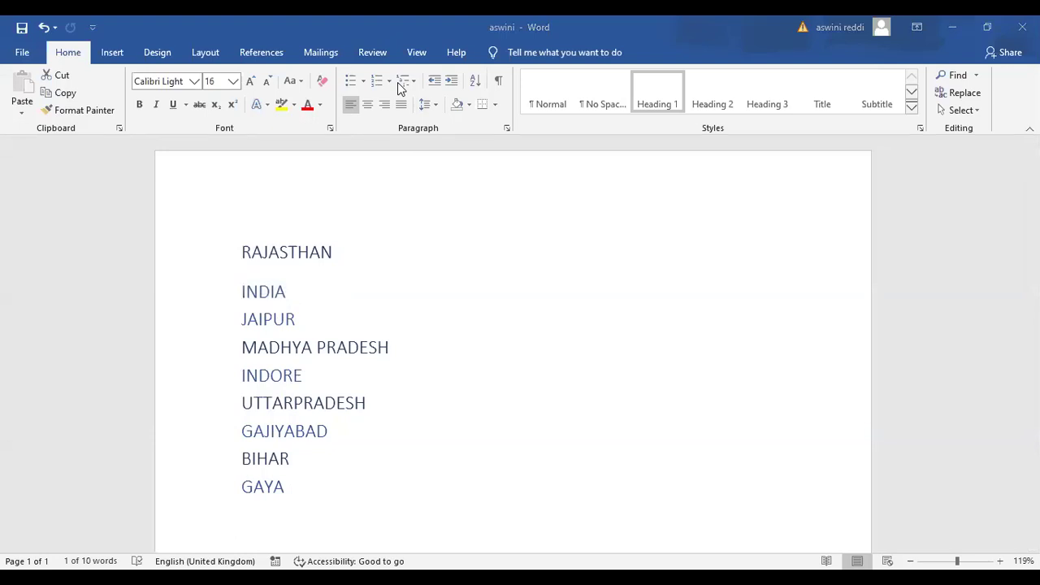
# Bring the Word window holding the aswini city list back into focus
pyautogui.click(440, 82)
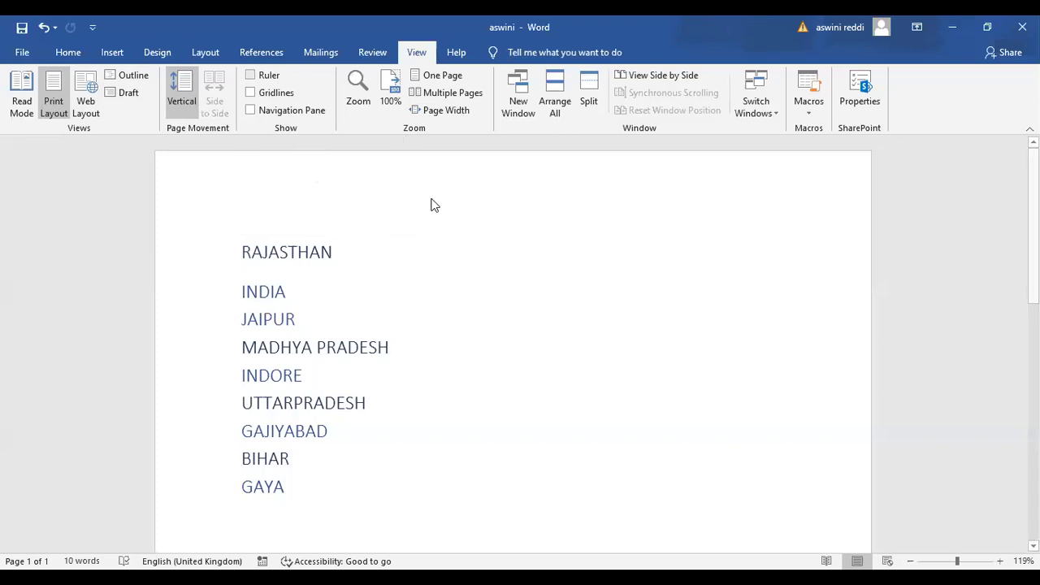
pyautogui.click(292, 97)
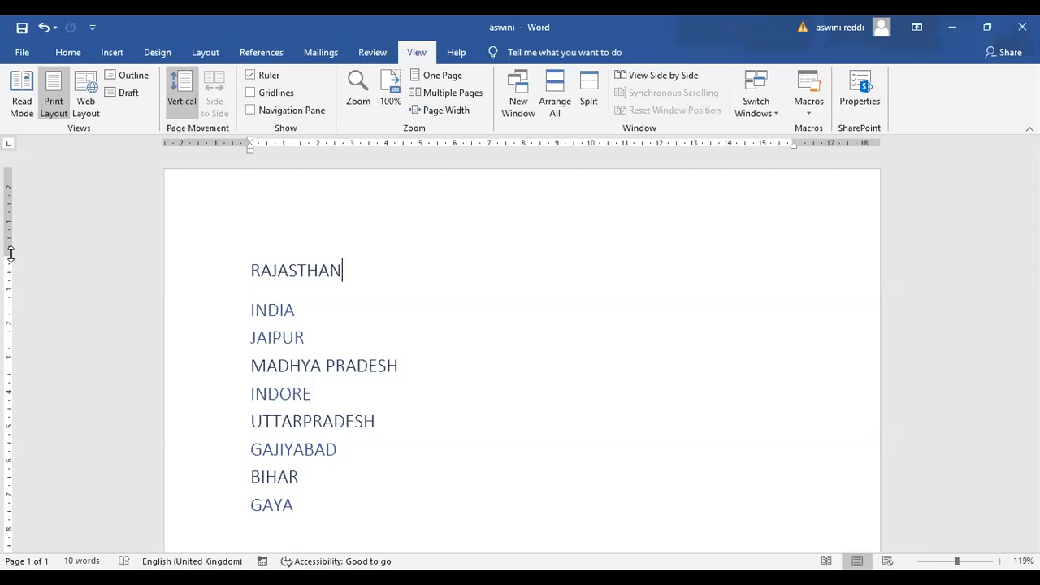
pyautogui.moveTo(11, 254); pyautogui.dragTo(8, 214)
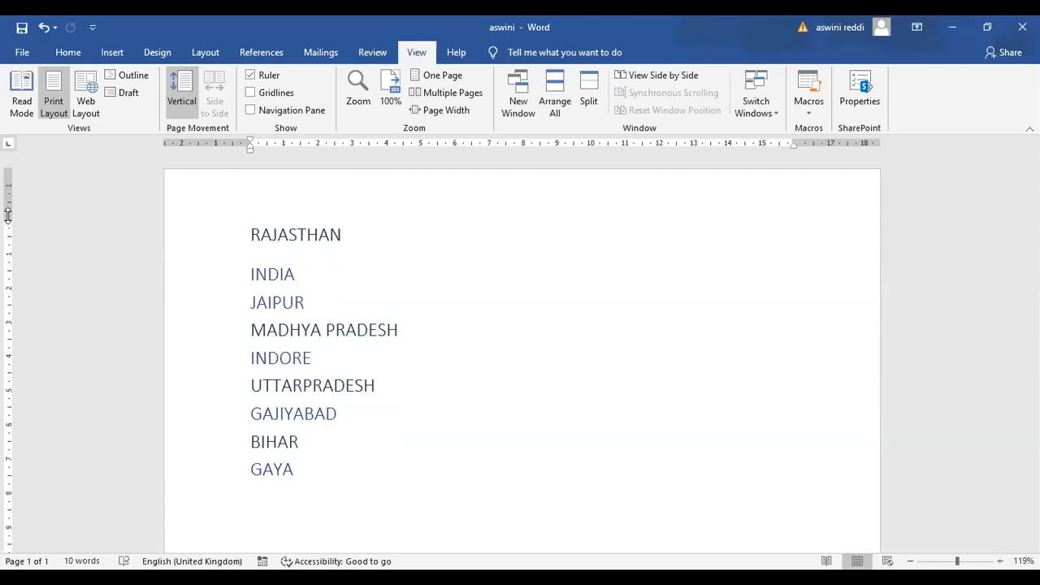
pyautogui.moveTo(9, 199); pyautogui.dragTo(12, 188)
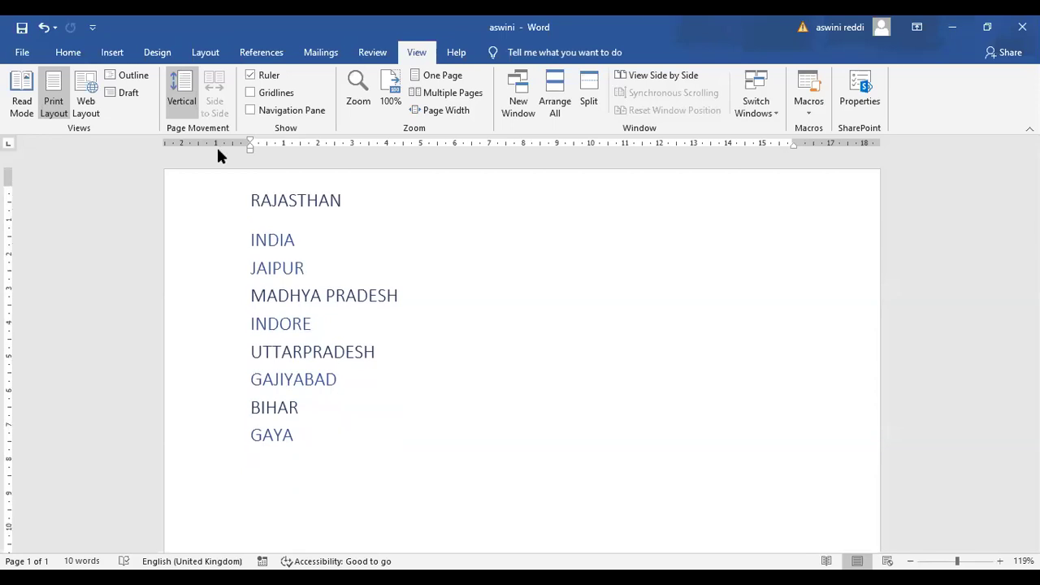
pyautogui.hotkey('ctrl', 'z')
pyautogui.click(248, 142)
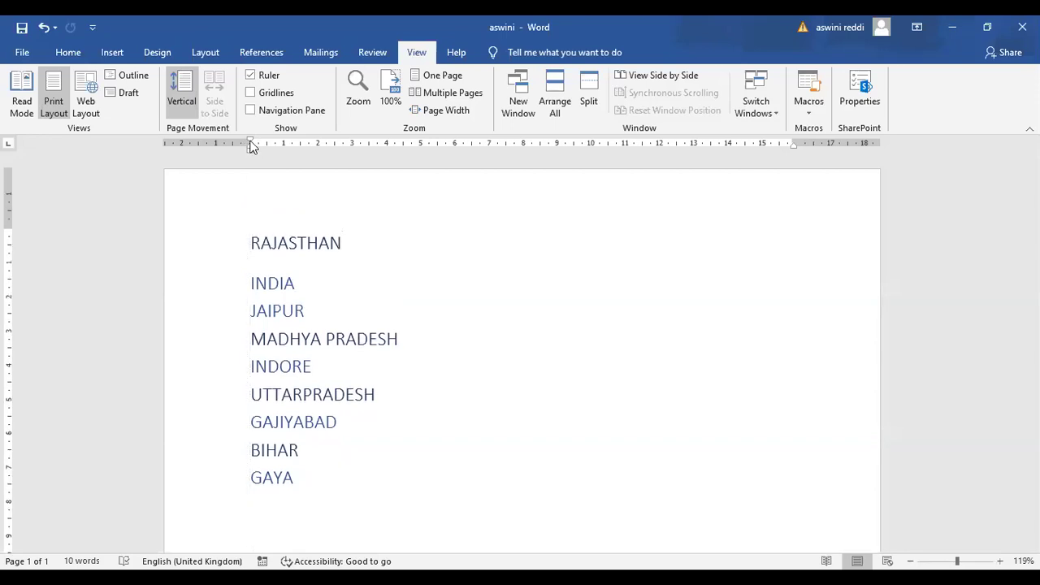
pyautogui.click(250, 143)
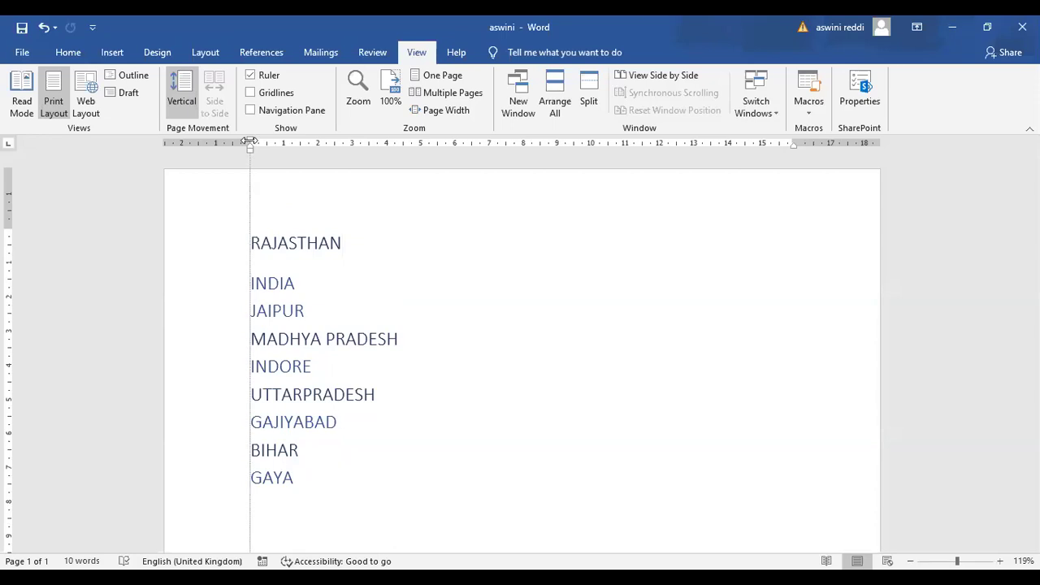
pyautogui.moveTo(250, 142); pyautogui.dragTo(198, 142)
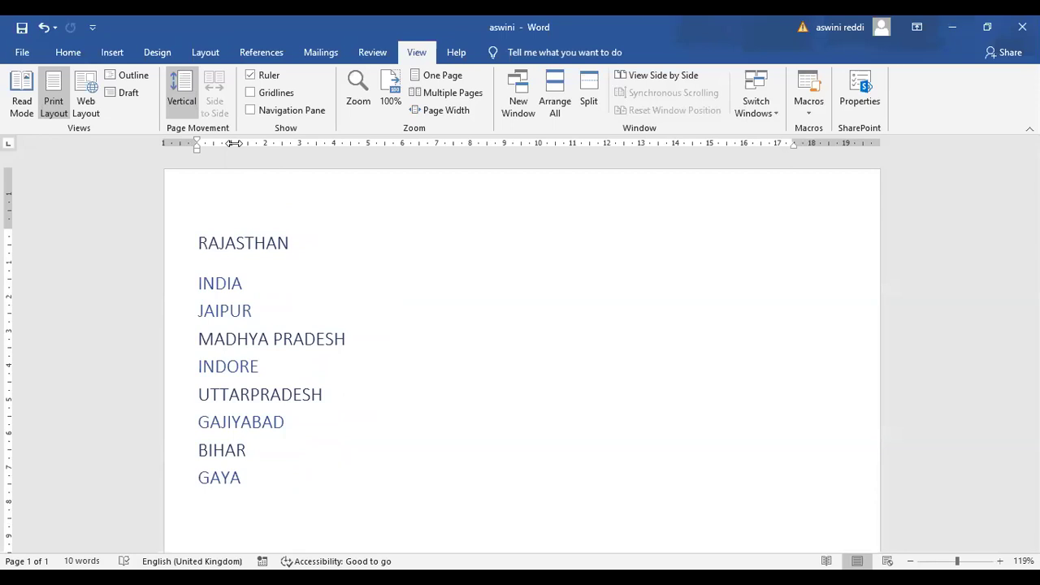
pyautogui.hotkey('ctrl', 'z')
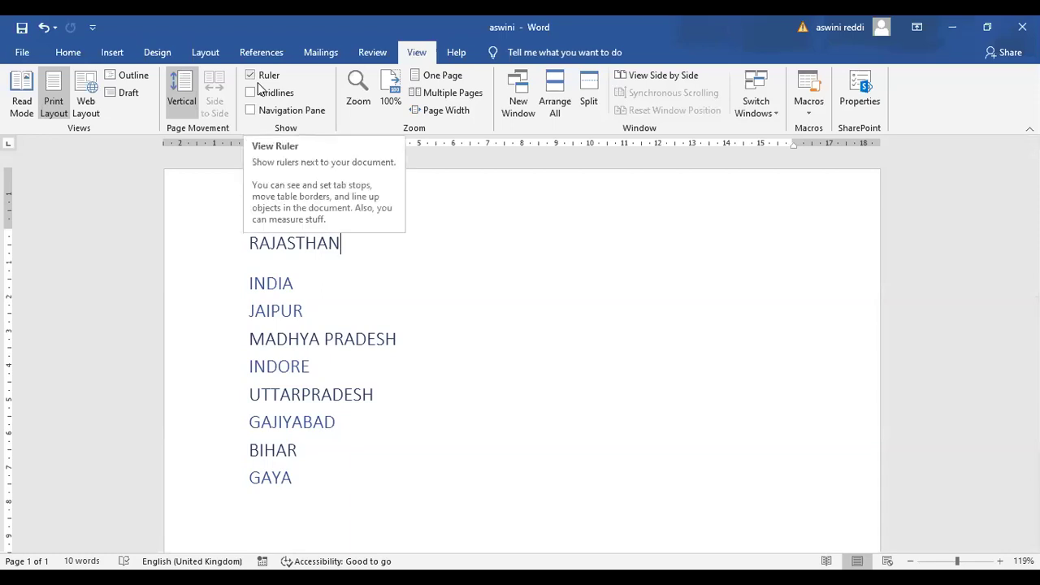
pyautogui.click(259, 84)
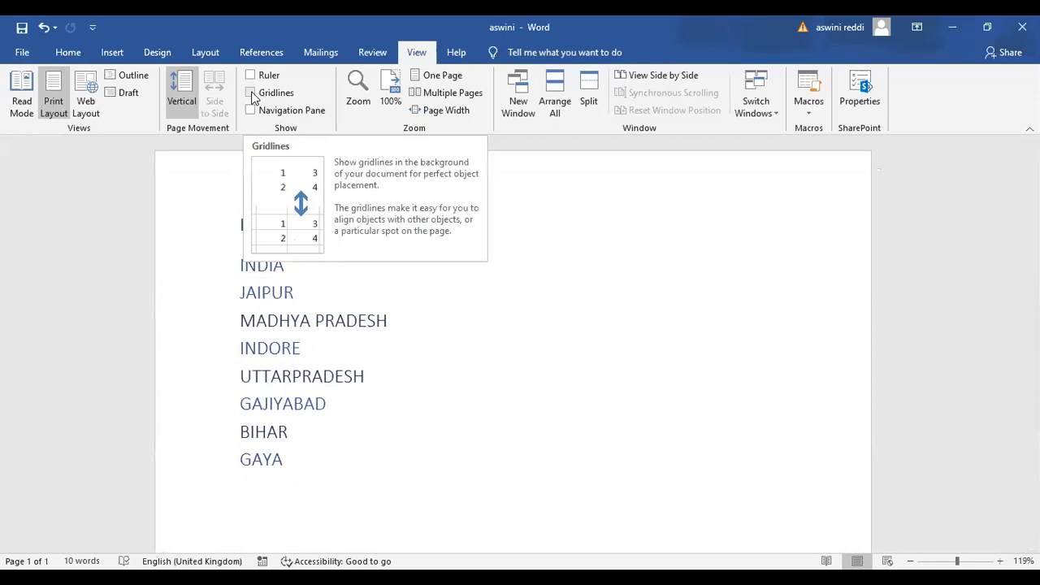
pyautogui.click(252, 95)
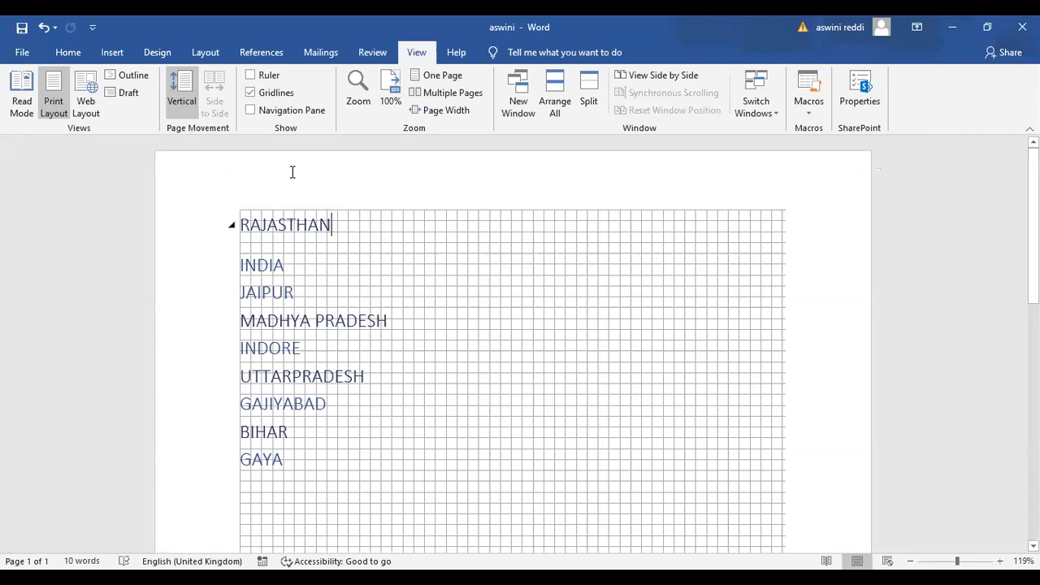
pyautogui.click(251, 94)
pyautogui.click(250, 94)
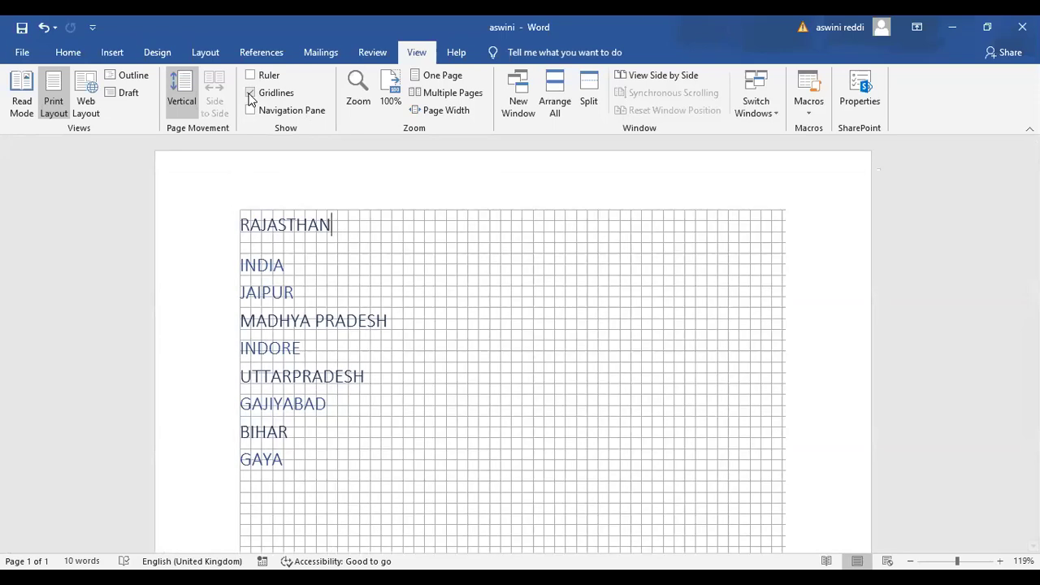
pyautogui.click(250, 95)
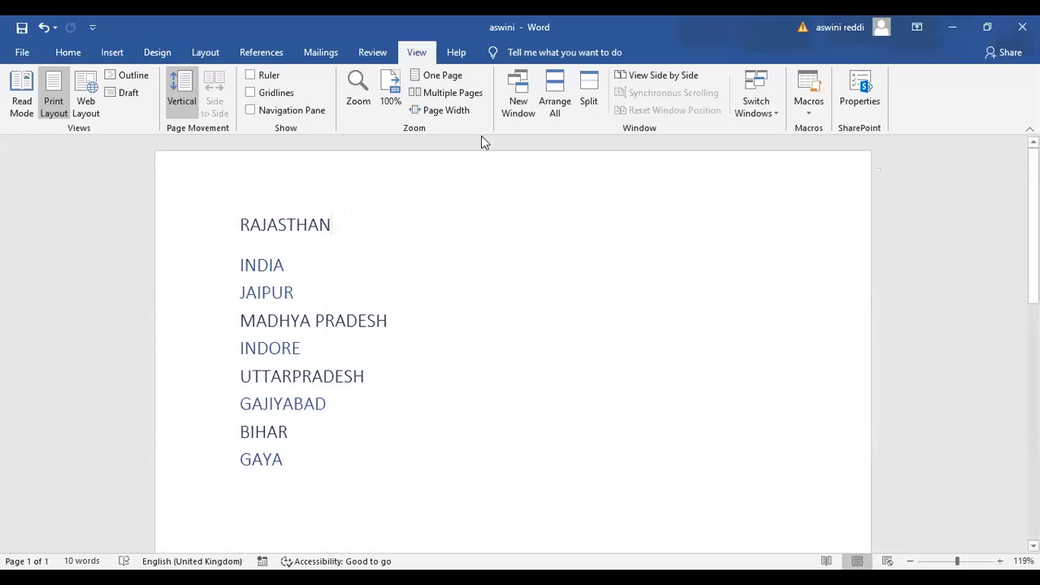
# Switch to tutorial1, click the Ms power point contents line, and scroll to page 3's Figure 1
pyautogui.click(535, 93)
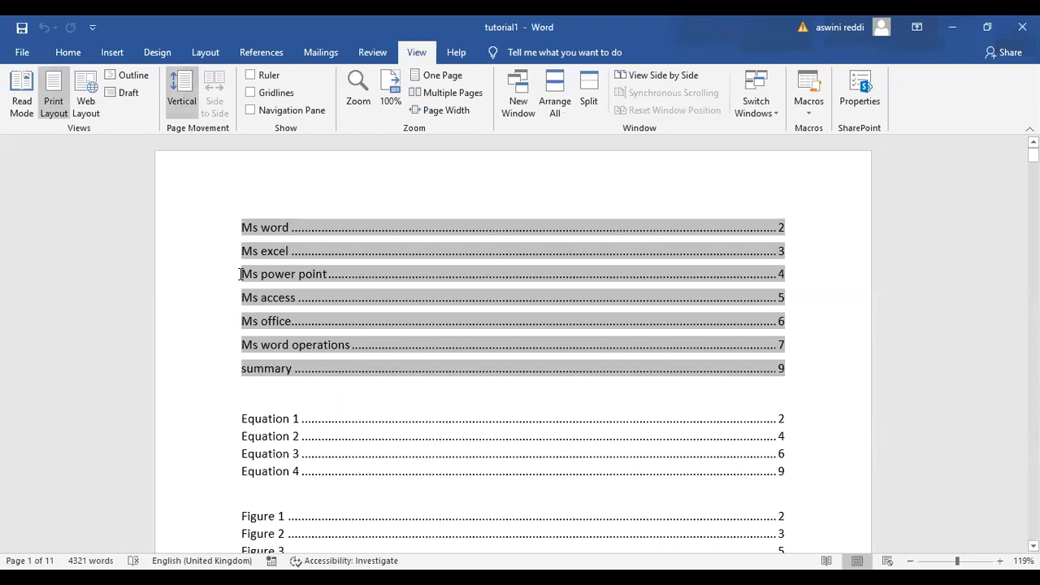
pyautogui.click(186, 275)
pyautogui.click(853, 409)
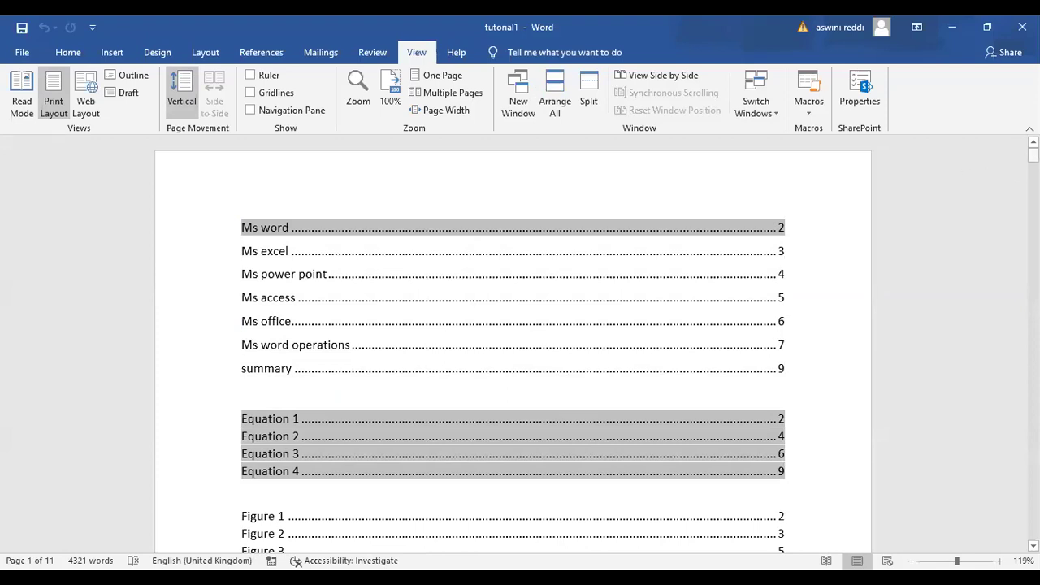
pyautogui.moveTo(1033, 154); pyautogui.dragTo(1034, 277)
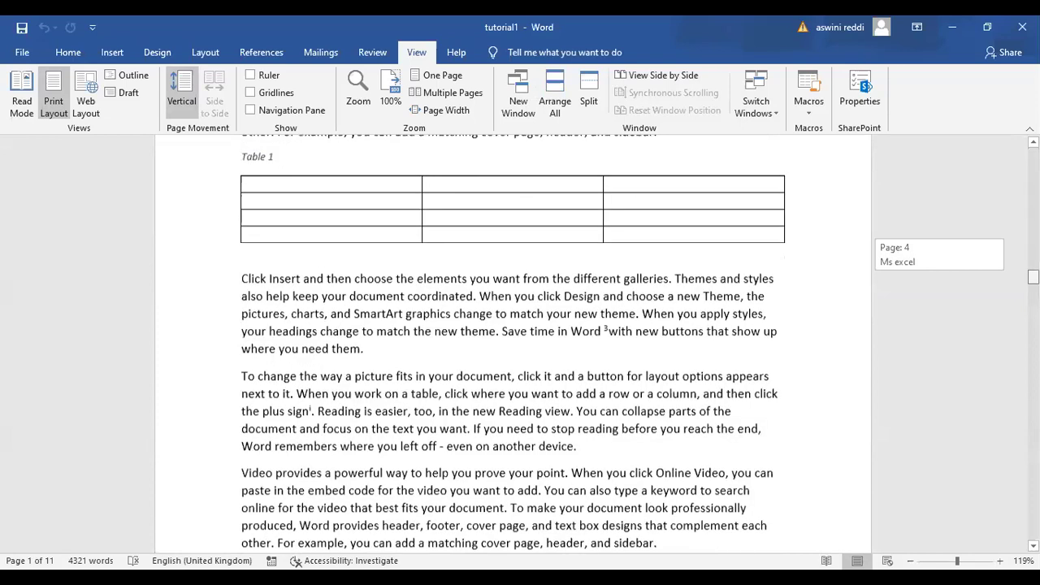
pyautogui.moveTo(1034, 277); pyautogui.dragTo(1033, 231)
pyautogui.scroll(-3, 975, 216)
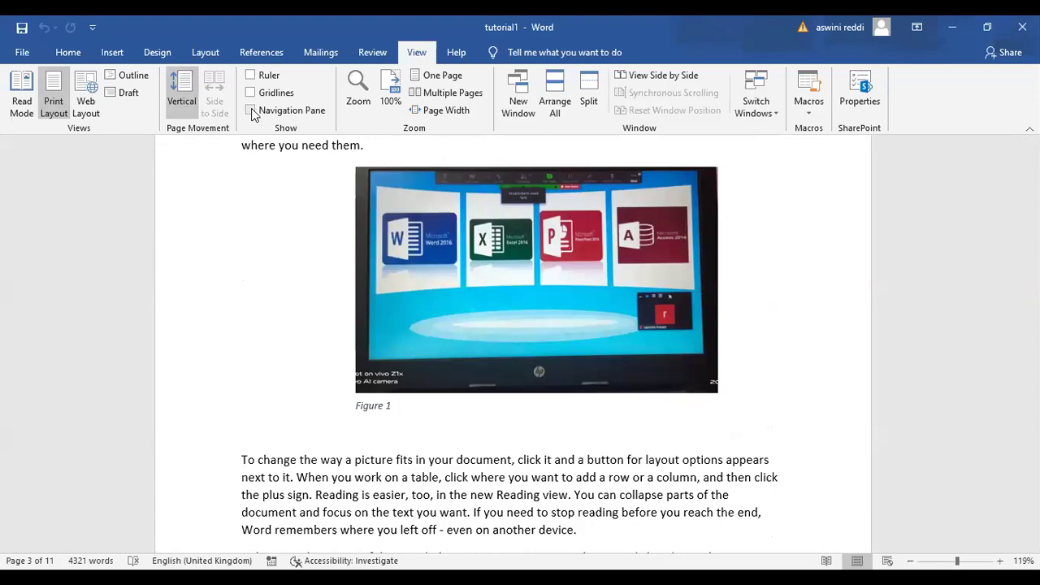
# Turn on the Navigation Pane for tutorial1 and scroll further down the document
pyautogui.click(252, 111)
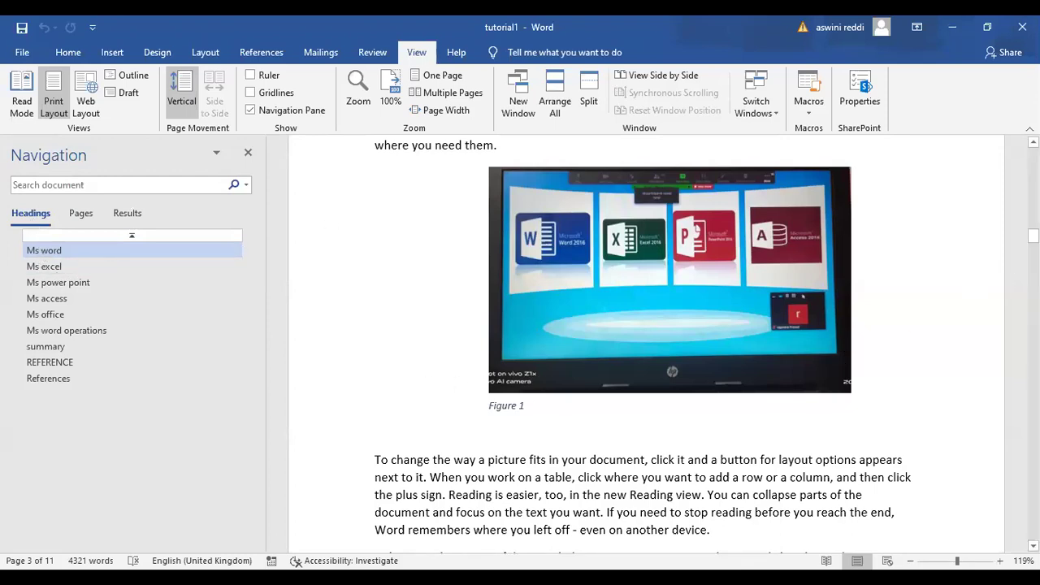
pyautogui.moveTo(1034, 236)
pyautogui.mouseDown()
pyautogui.moveTo(1034, 211)
pyautogui.moveTo(1034, 253)
pyautogui.mouseUp()
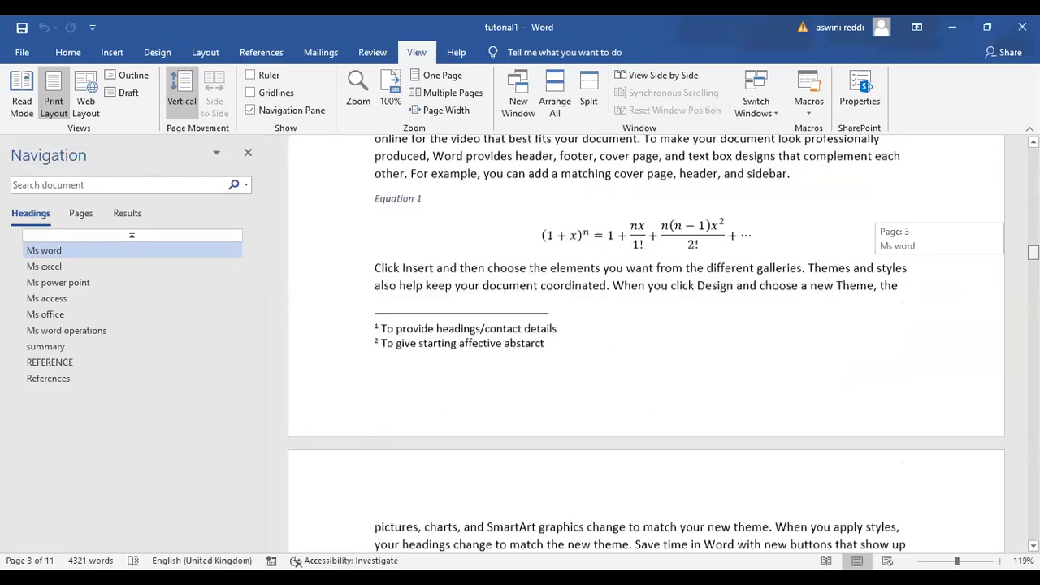
pyautogui.moveTo(1033, 252); pyautogui.dragTo(1033, 263)
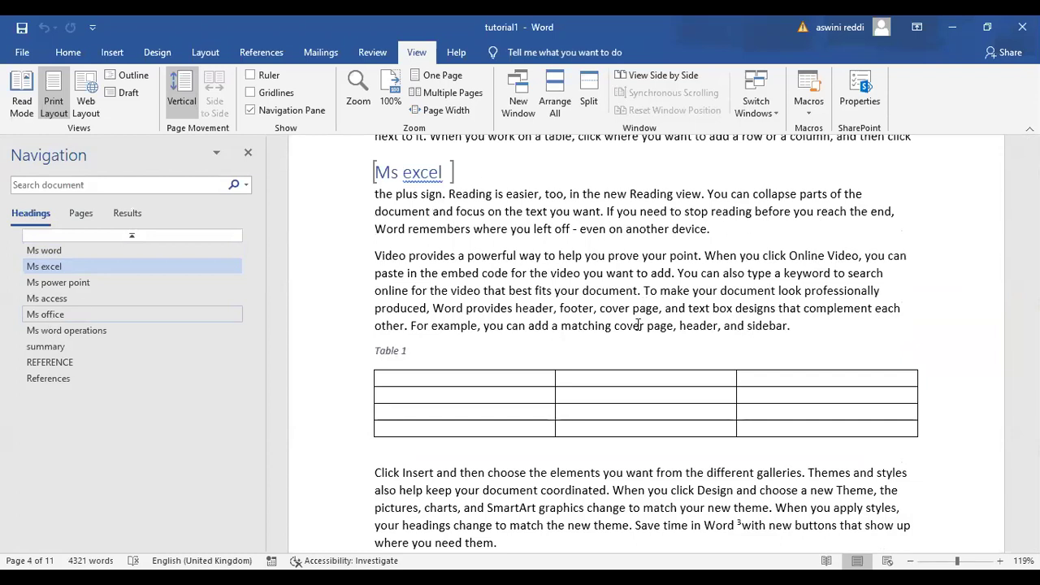
pyautogui.scroll(-20, 645, 304)
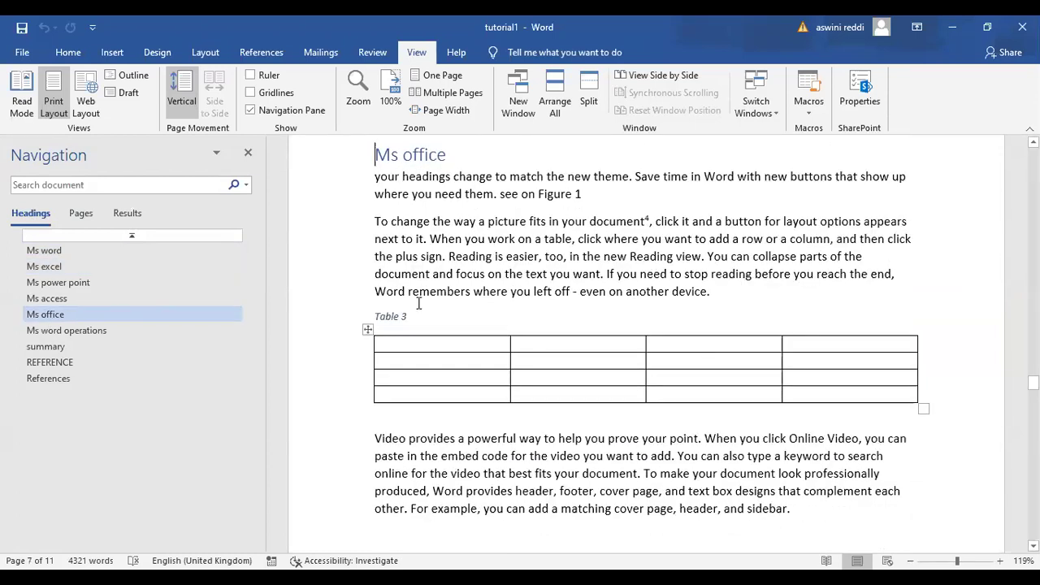
# Jump through the Headings list to Ms word, REFERENCE, then Ms word operations
pyautogui.click(49, 252)
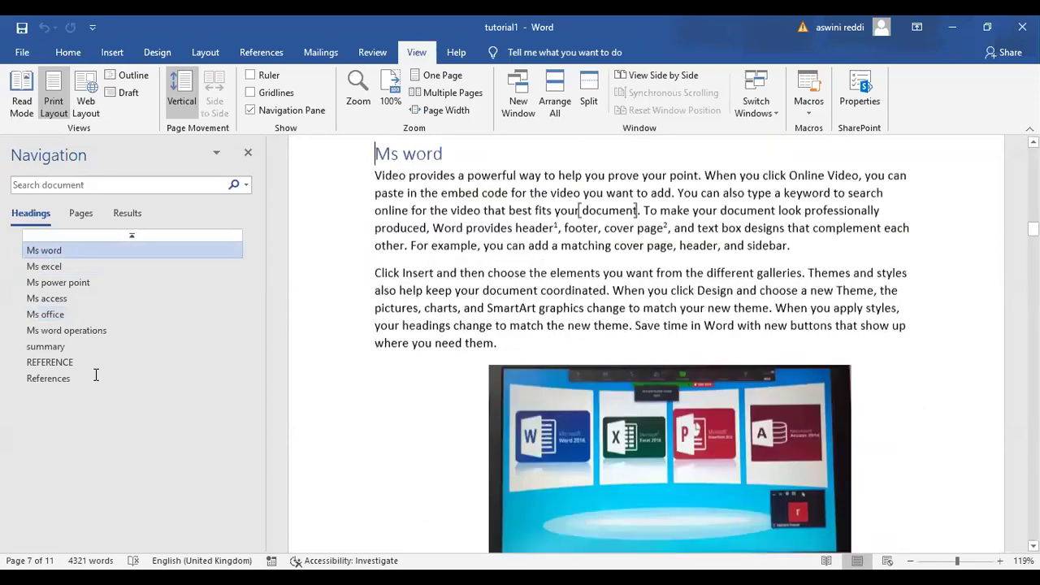
pyautogui.click(48, 363)
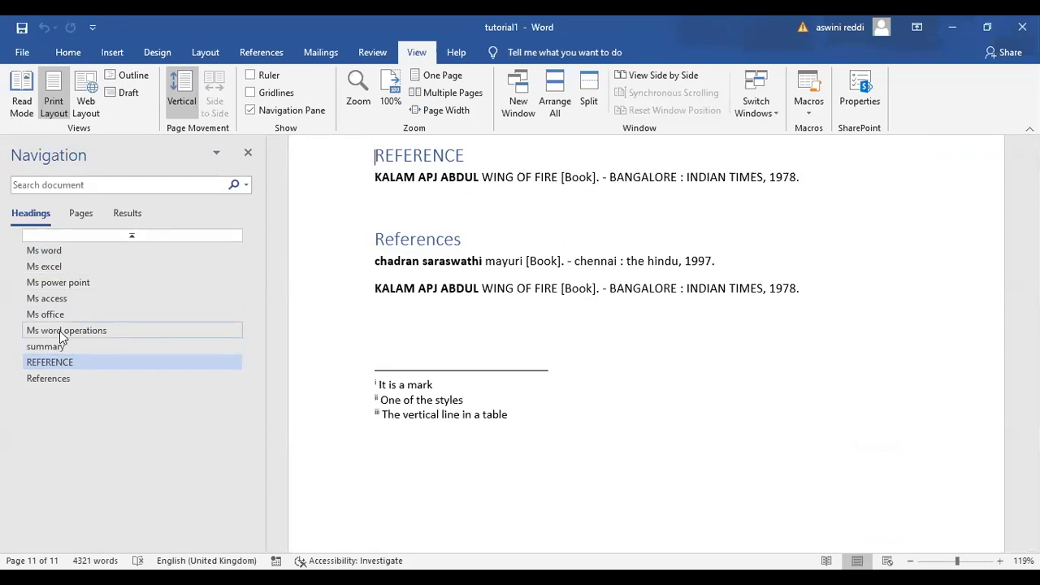
pyautogui.click(60, 331)
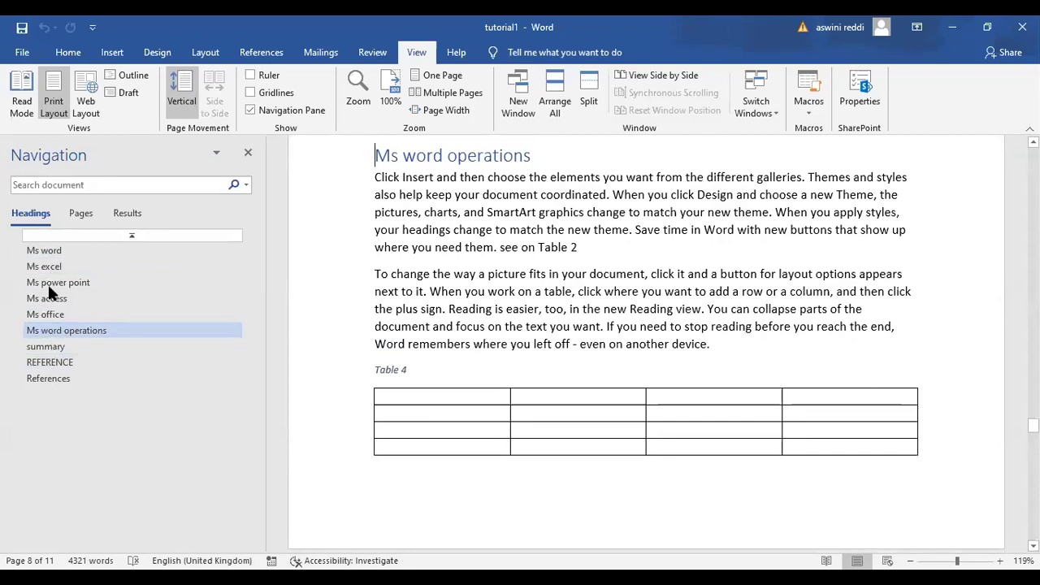
# Switch the Navigation Pane to page thumbnails and jump to pages 10 and 8
pyautogui.click(82, 215)
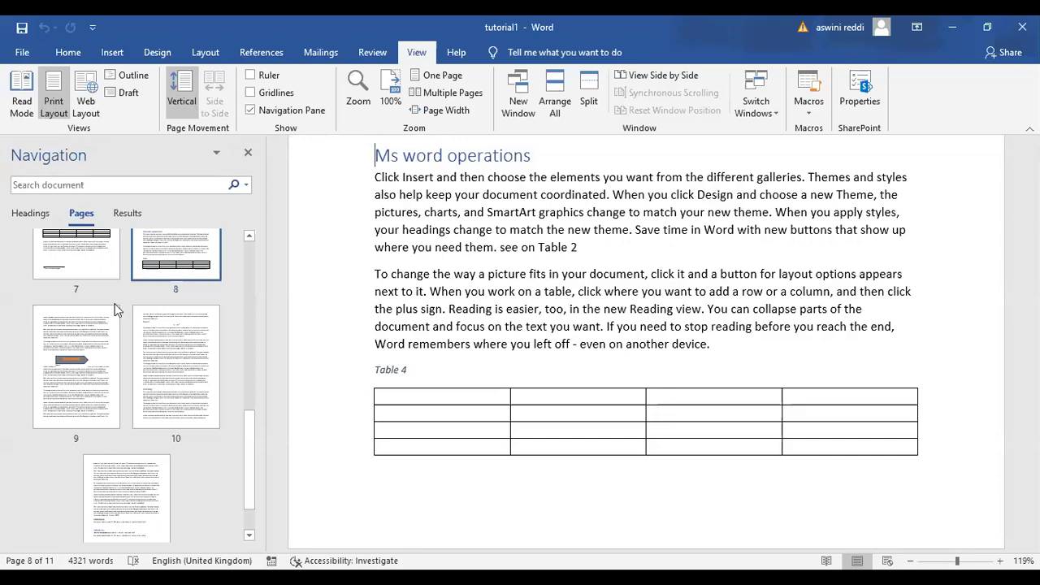
pyautogui.moveTo(250, 443)
pyautogui.mouseDown()
pyautogui.moveTo(246, 361)
pyautogui.moveTo(250, 447)
pyautogui.mouseUp()
pyautogui.click(178, 374)
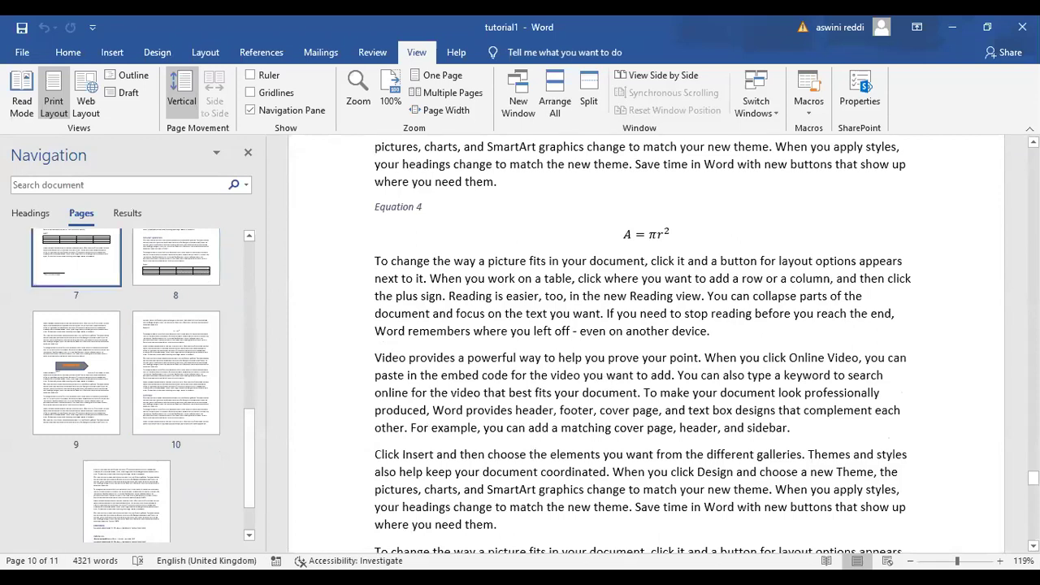
pyautogui.click(176, 260)
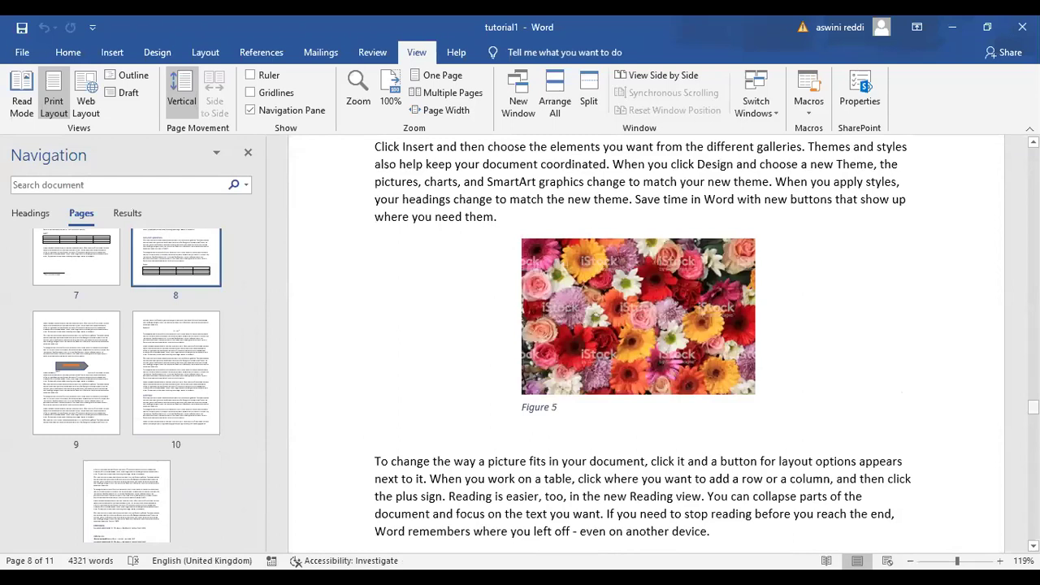
pyautogui.scroll(-8, 289, 404)
pyautogui.scroll(20, 254, 406)
pyautogui.scroll(-4, 251, 403)
pyautogui.moveTo(253, 409); pyautogui.dragTo(255, 325)
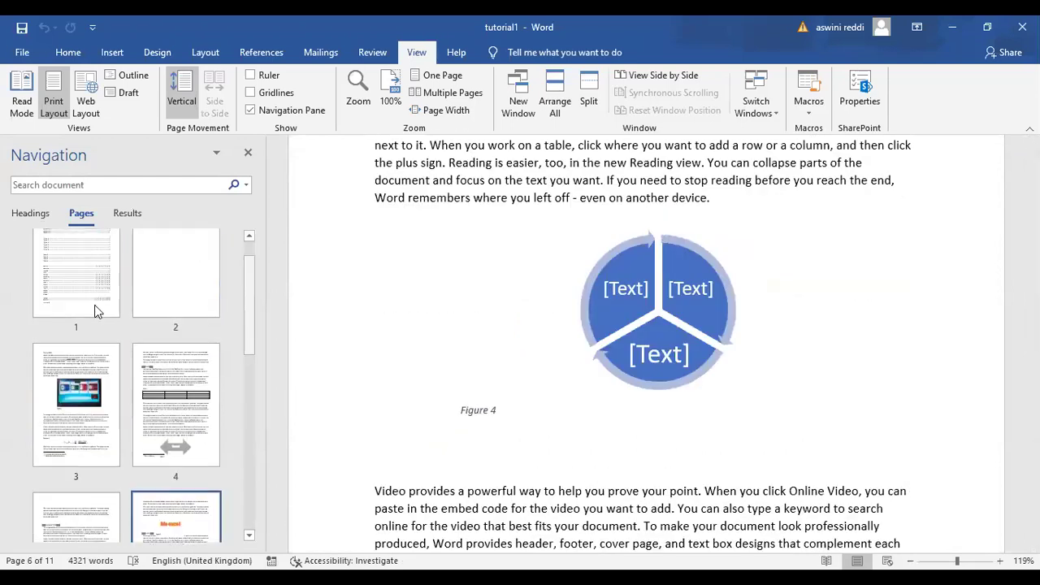
# Jump to pages 1 and 4, return to the Figure 5 flower page, then show Results
pyautogui.click(95, 306)
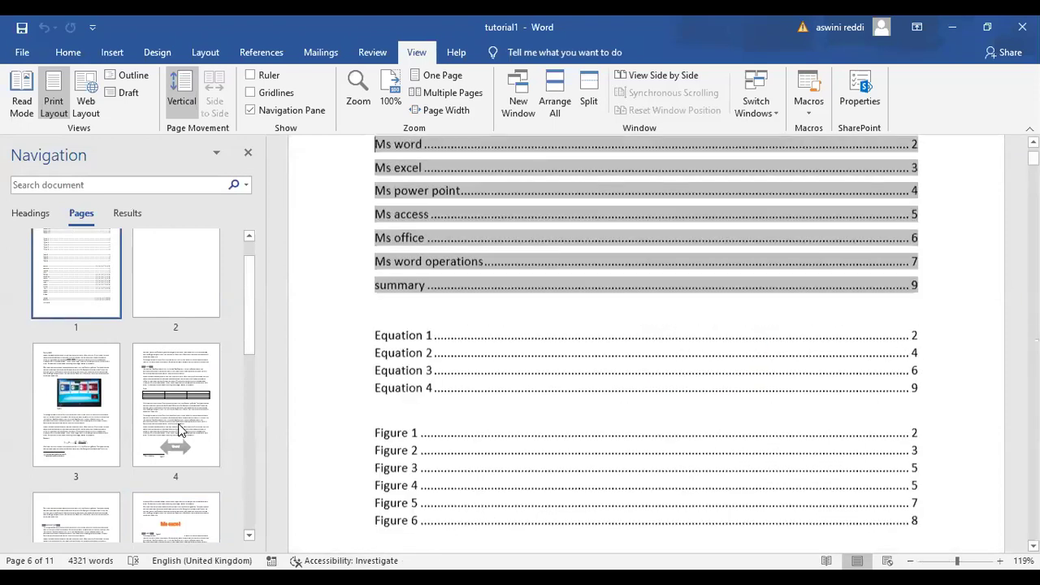
pyautogui.click(229, 399)
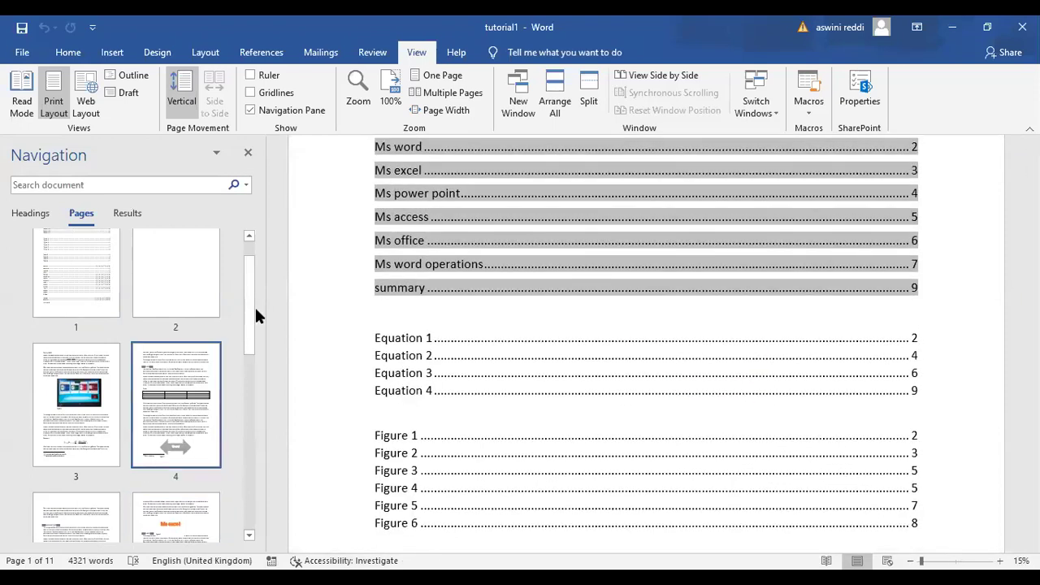
pyautogui.scroll(-3, 185, 388)
pyautogui.click(186, 388)
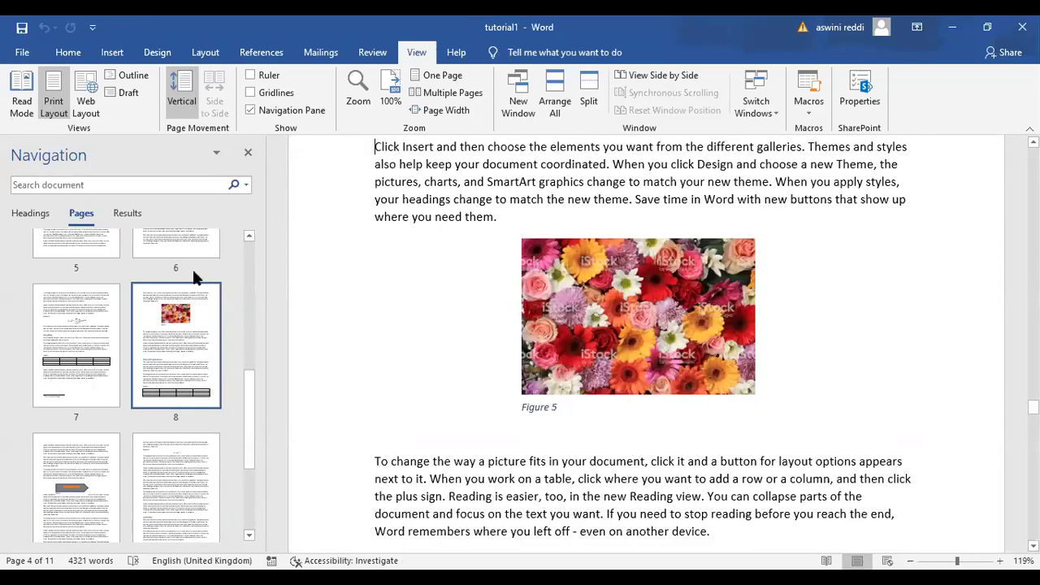
pyautogui.click(127, 213)
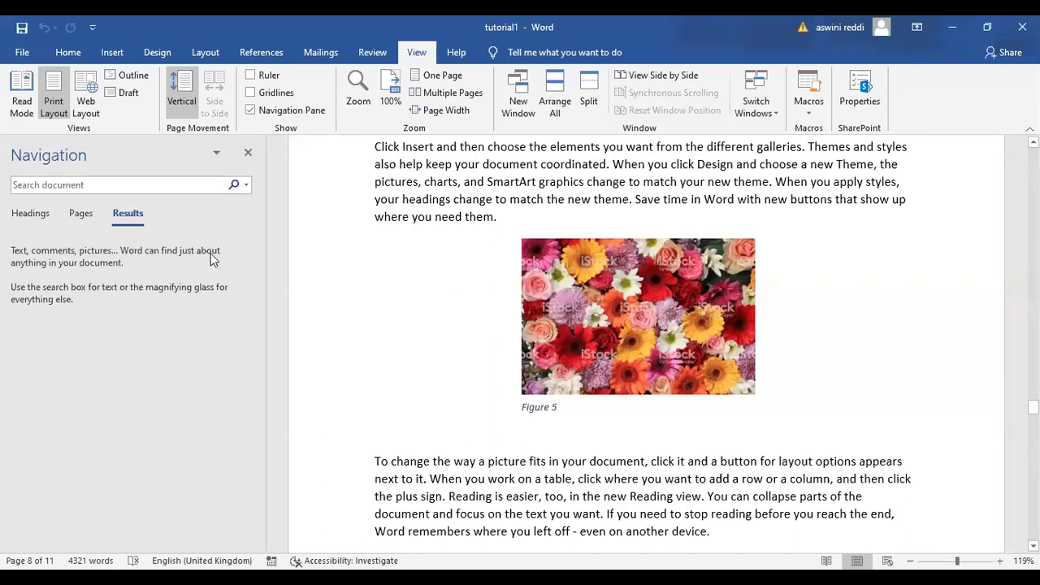
# Search the document for 'figure 2' and go to the Figure 2 caption text box on page 4
pyautogui.click(96, 186)
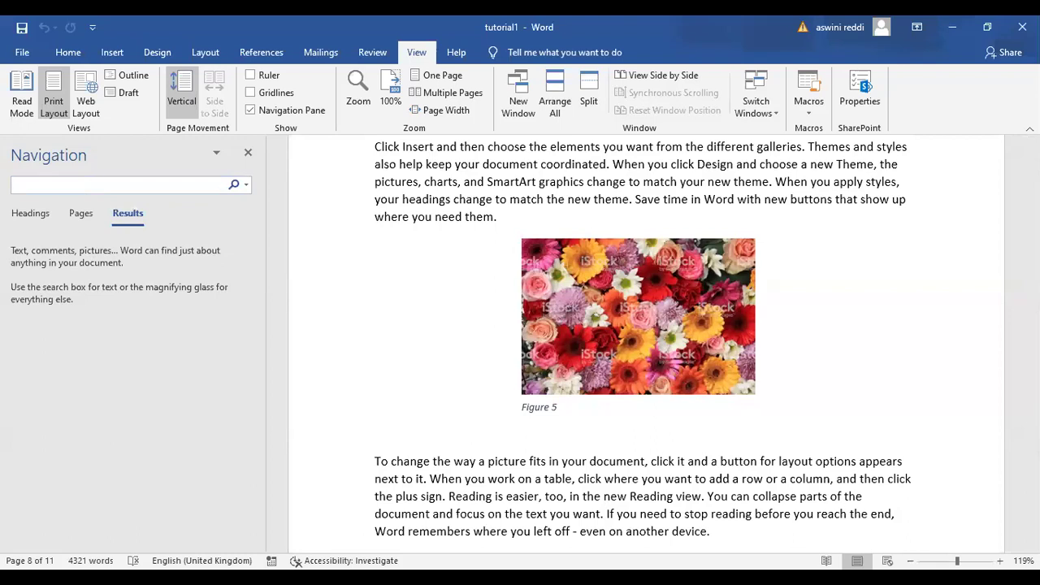
pyautogui.write('Flower')
pyautogui.press('BackSpace')
pyautogui.press('BackSpace')
pyautogui.press('BackSpace')
pyautogui.press('BackSpace')
pyautogui.press('BackSpace')
pyautogui.press('BackSpace')
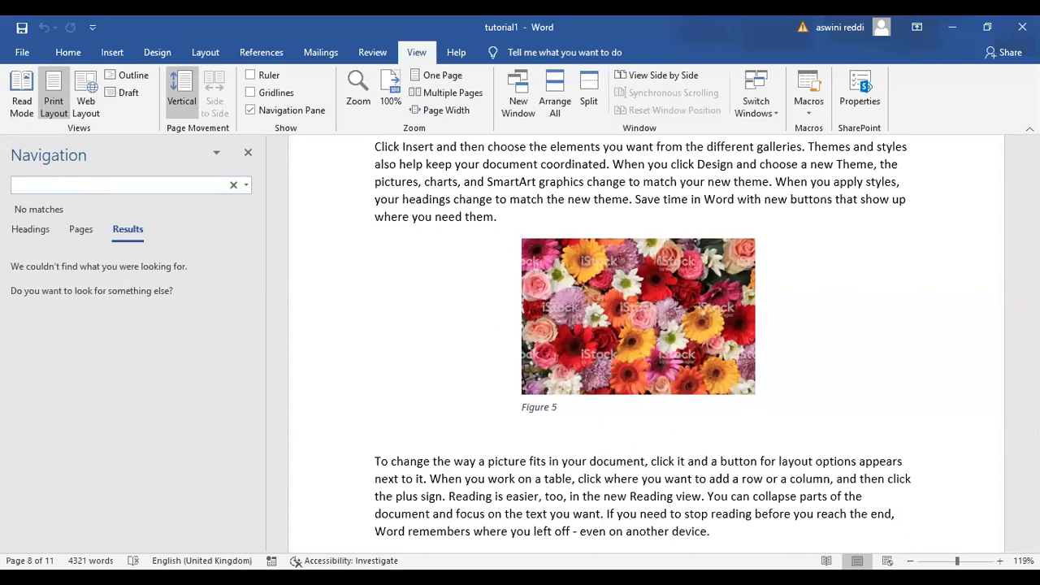
pyautogui.write('fl')
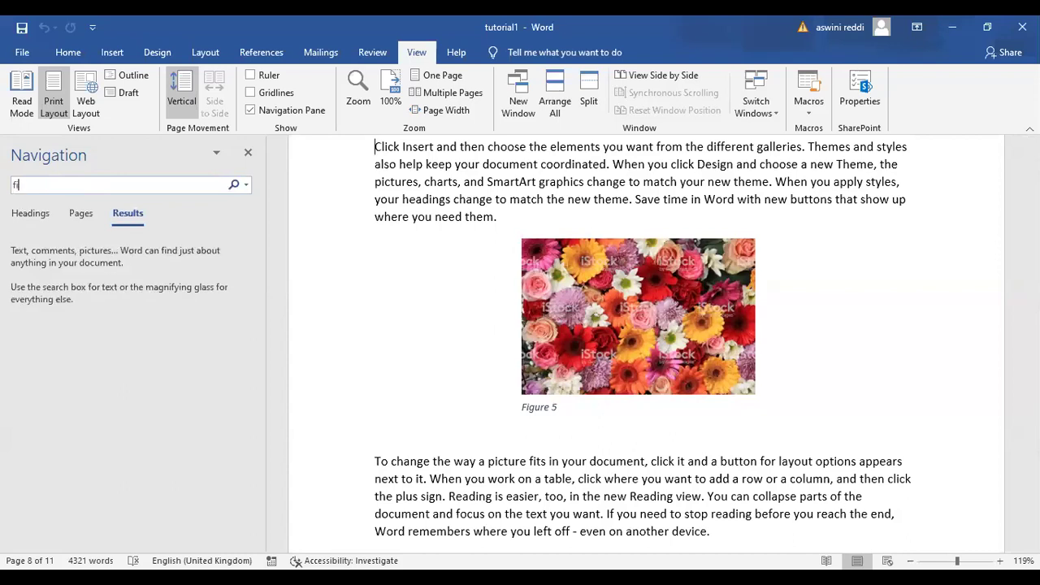
pyautogui.write('gure')
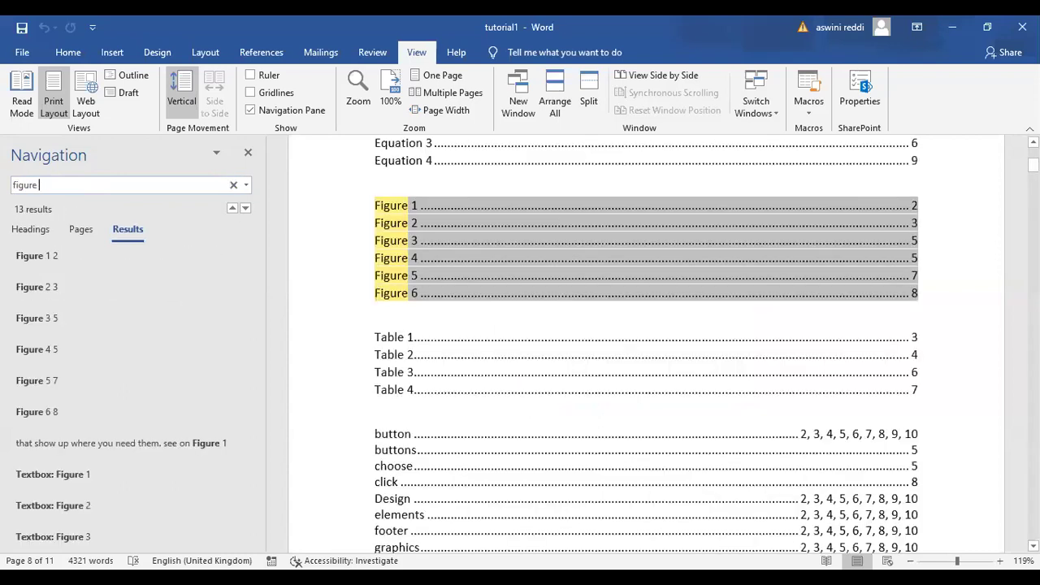
pyautogui.press('Return')
pyautogui.write('2')
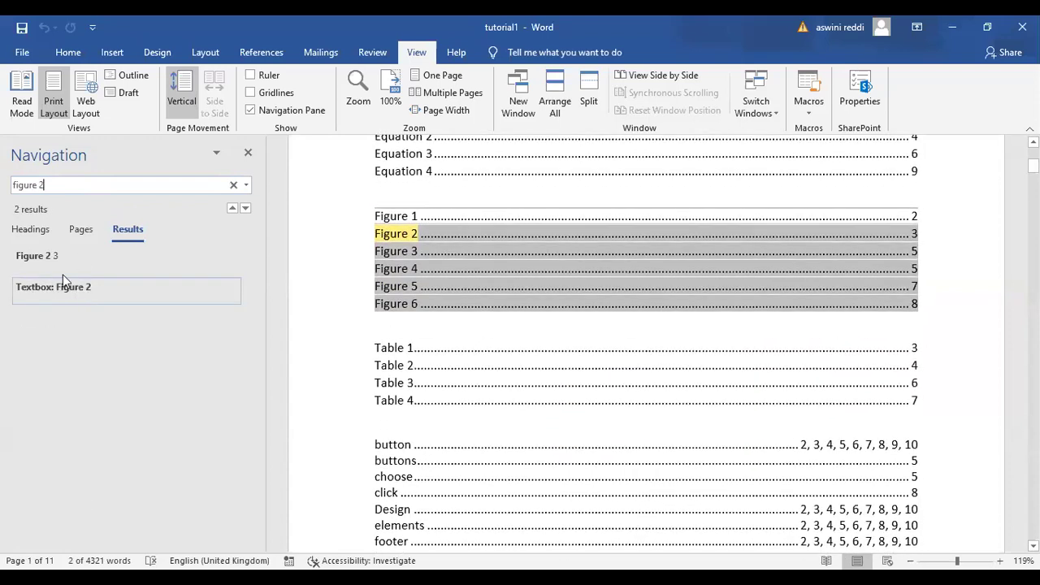
pyautogui.click(78, 288)
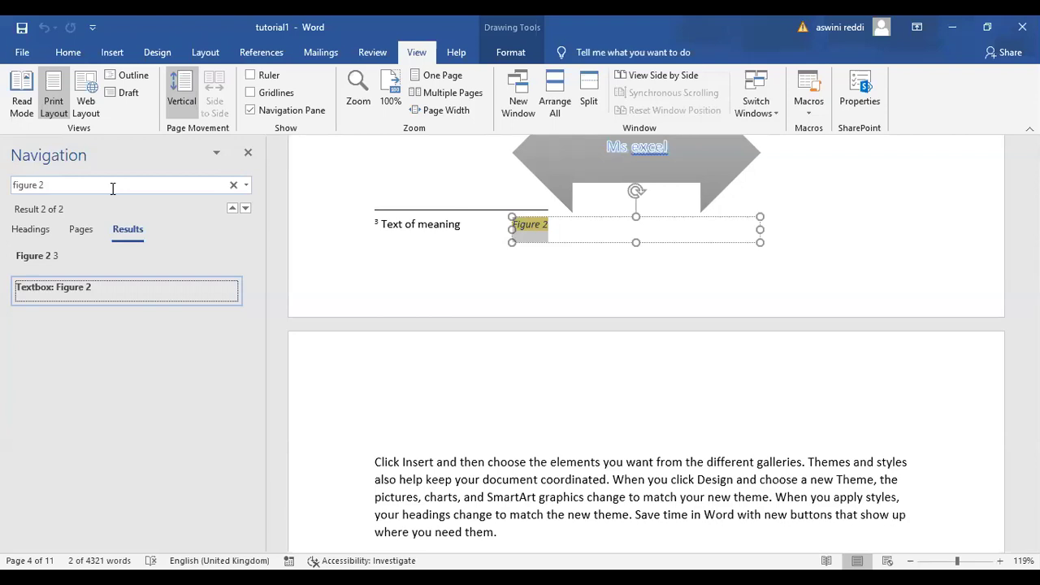
# Close the Navigation Pane and delete the entire state and city list in aswini
pyautogui.click(248, 155)
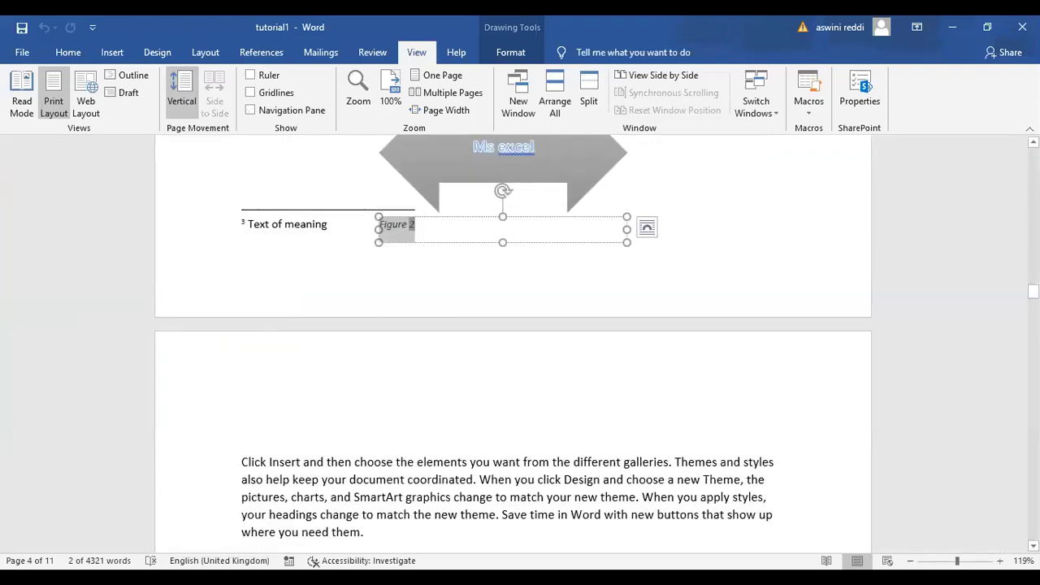
pyautogui.scroll(20, 512, 344)
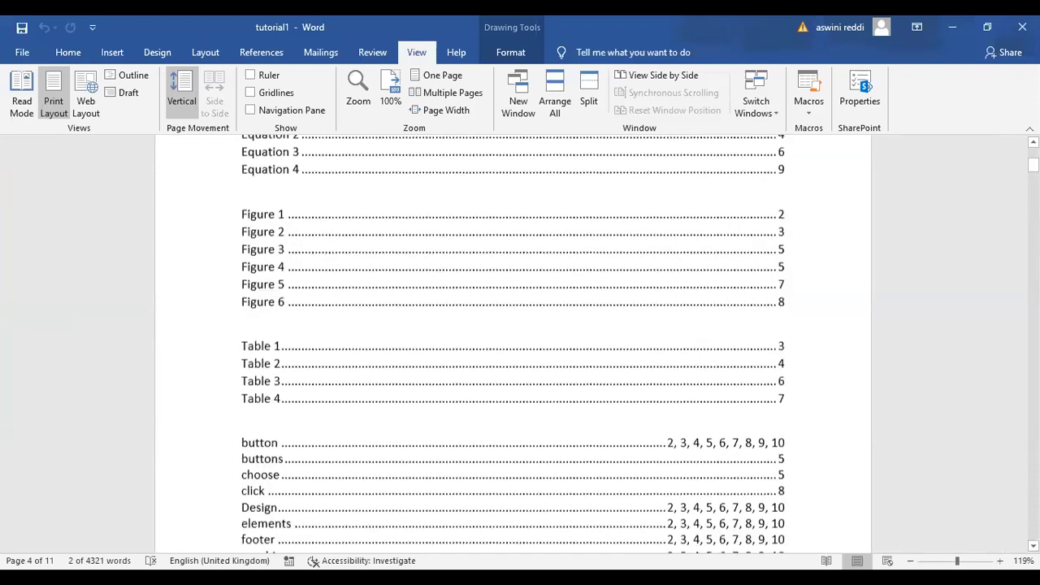
pyautogui.scroll(1, 512, 345)
pyautogui.scroll(-1, 512, 345)
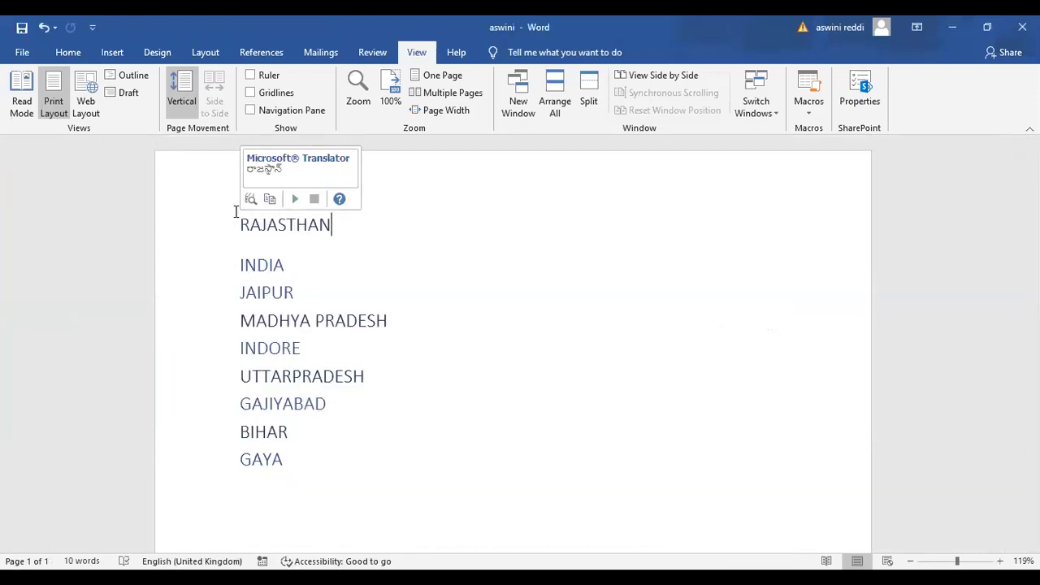
pyautogui.moveTo(242, 227); pyautogui.dragTo(349, 466)
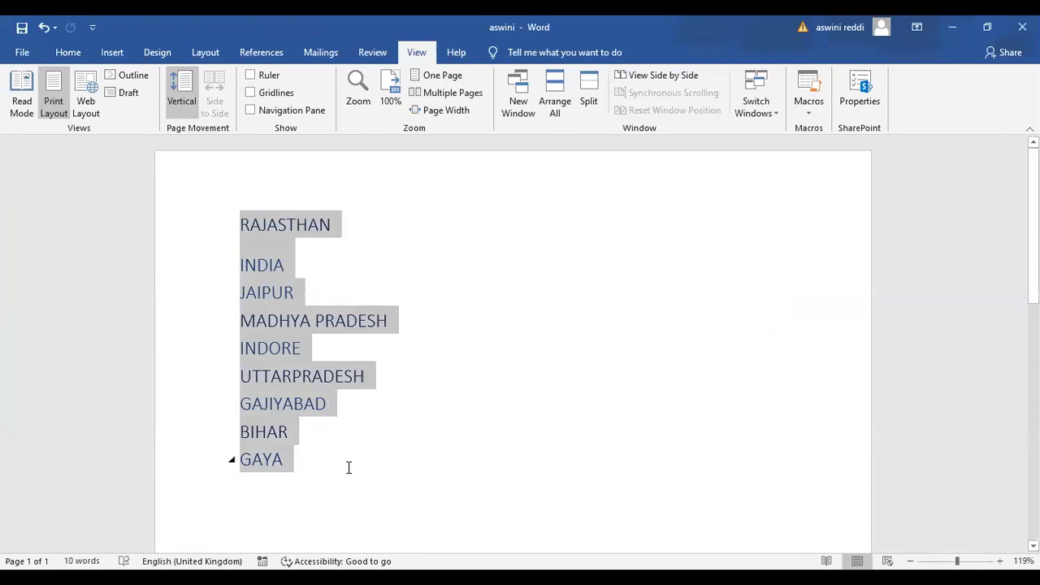
pyautogui.press('Delete')
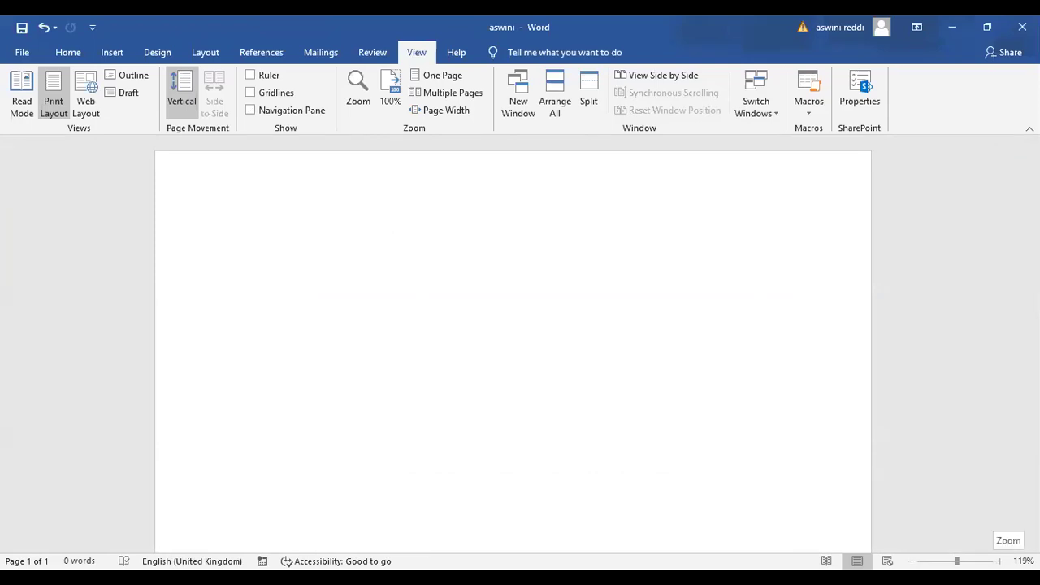
# Magnify the page with the zoom slider, then set 75% zoom in the Zoom dialog
pyautogui.moveTo(958, 562); pyautogui.dragTo(937, 561)
pyautogui.scroll(-9, 520, 342)
pyautogui.scroll(5, 514, 341)
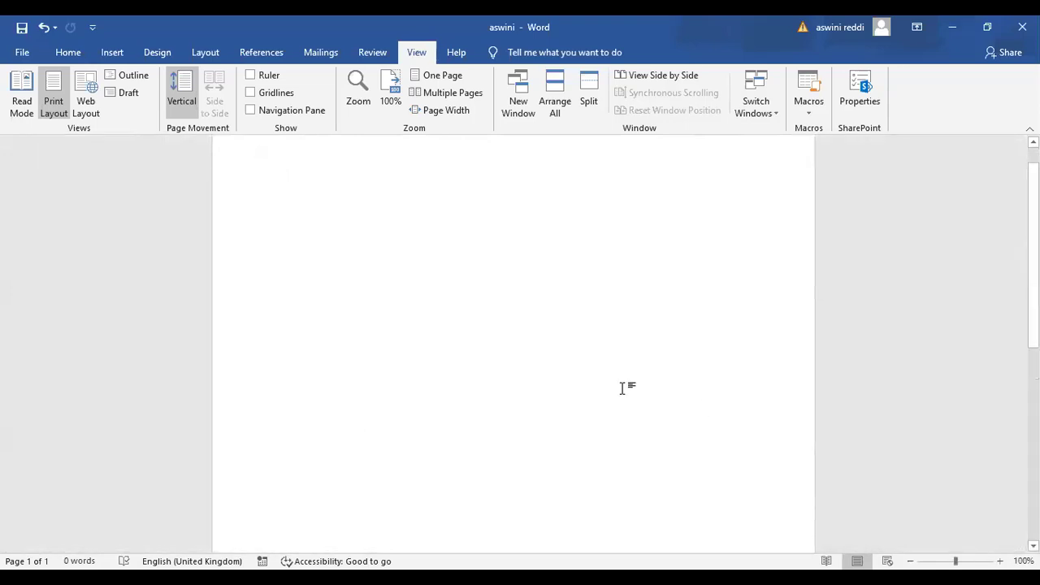
pyautogui.click(359, 103)
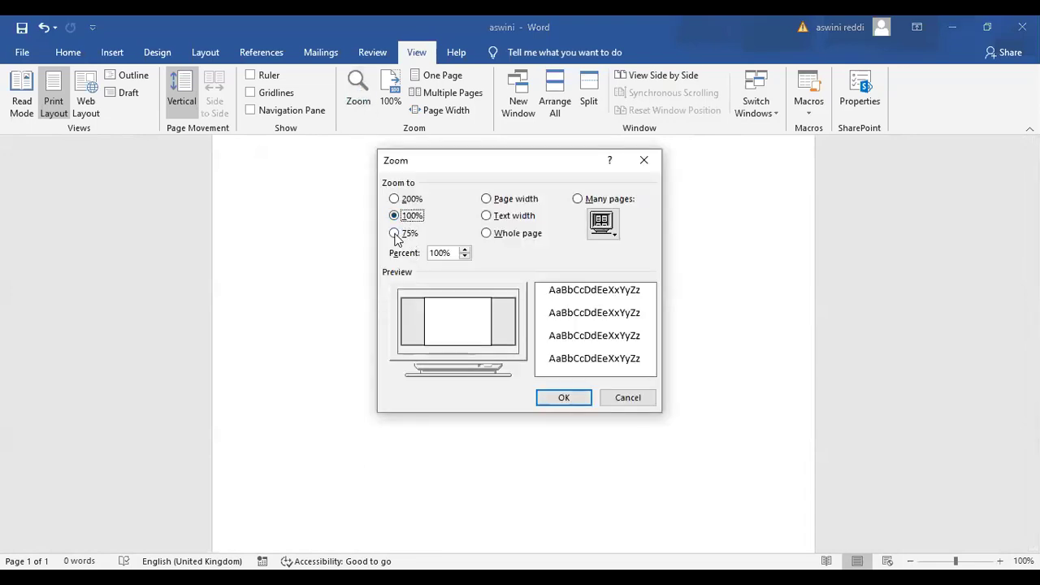
pyautogui.click(396, 234)
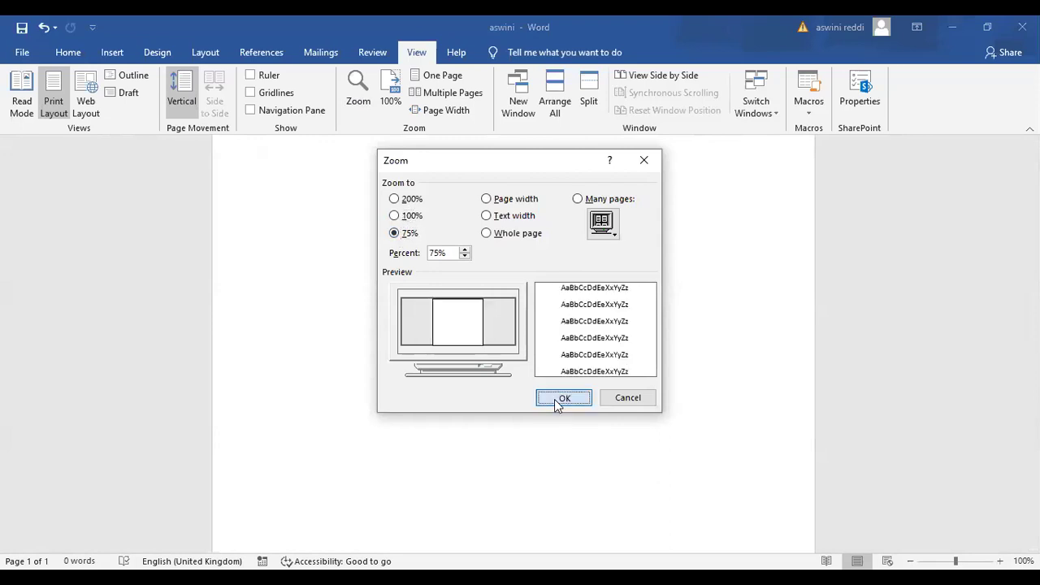
pyautogui.click(561, 398)
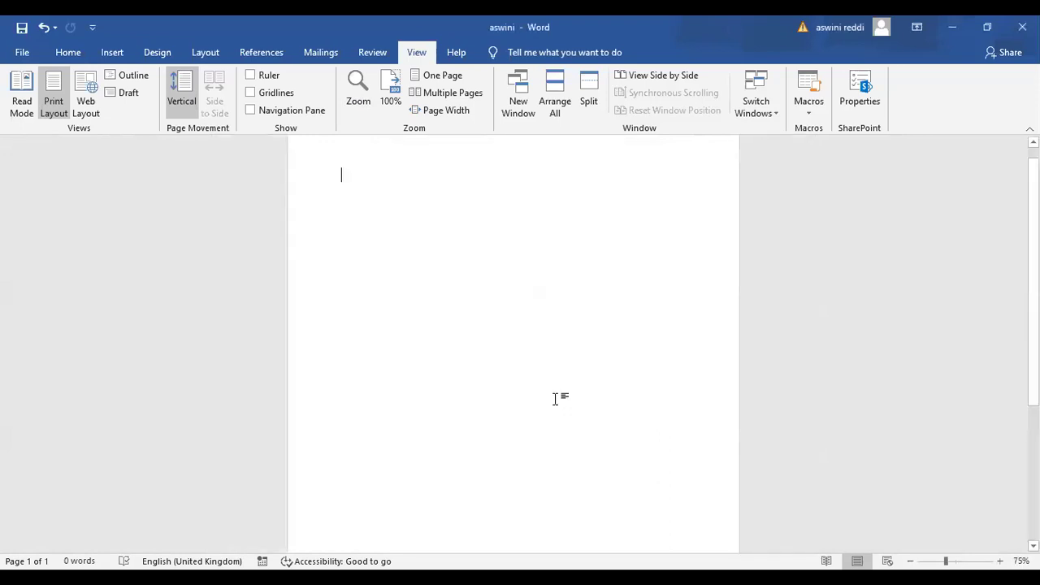
# Switch zoom to 100%, back to 75%, and finally to actual 100% size
pyautogui.click(362, 99)
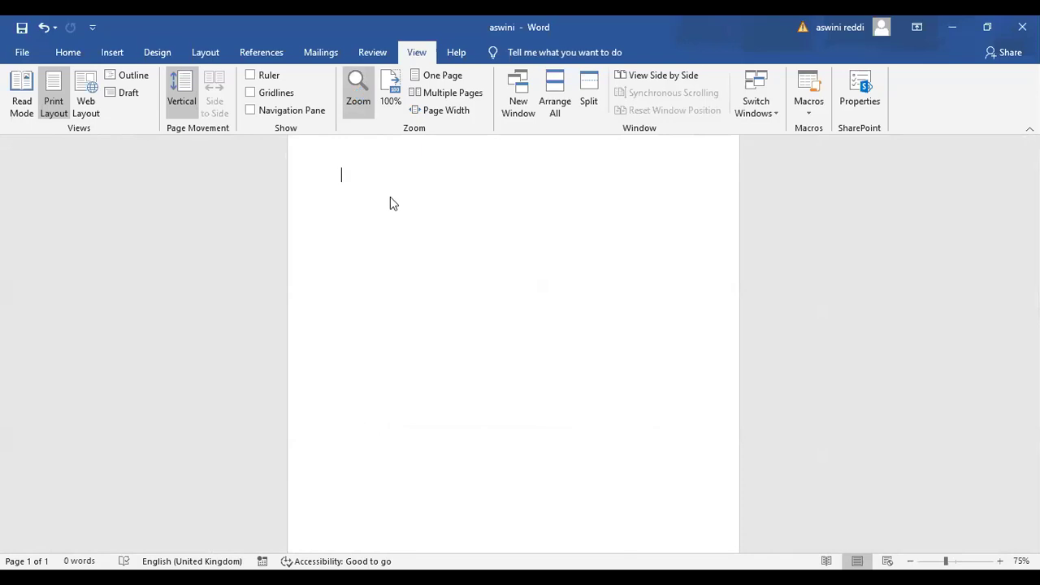
pyautogui.click(394, 217)
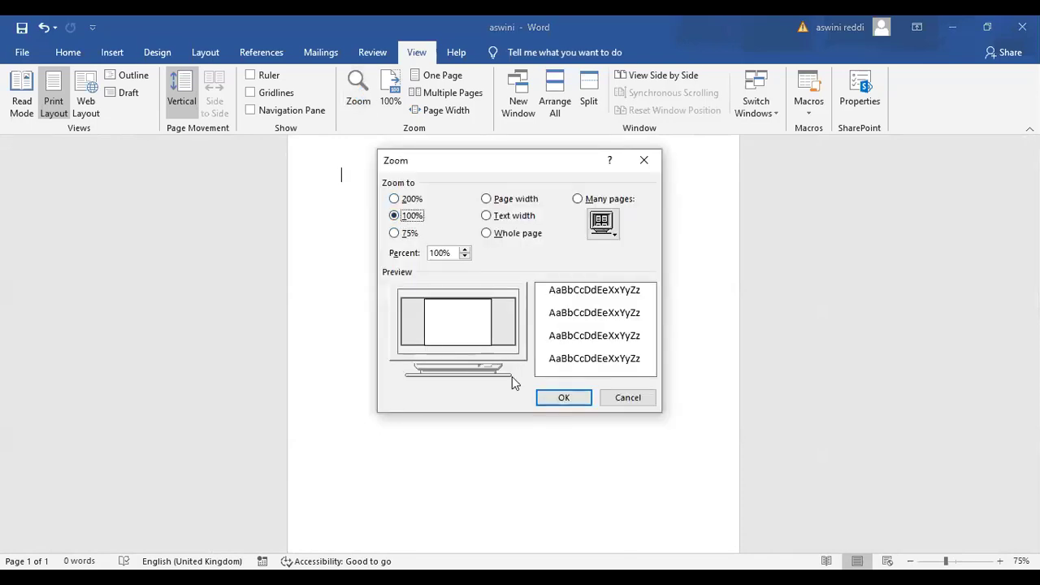
pyautogui.click(564, 398)
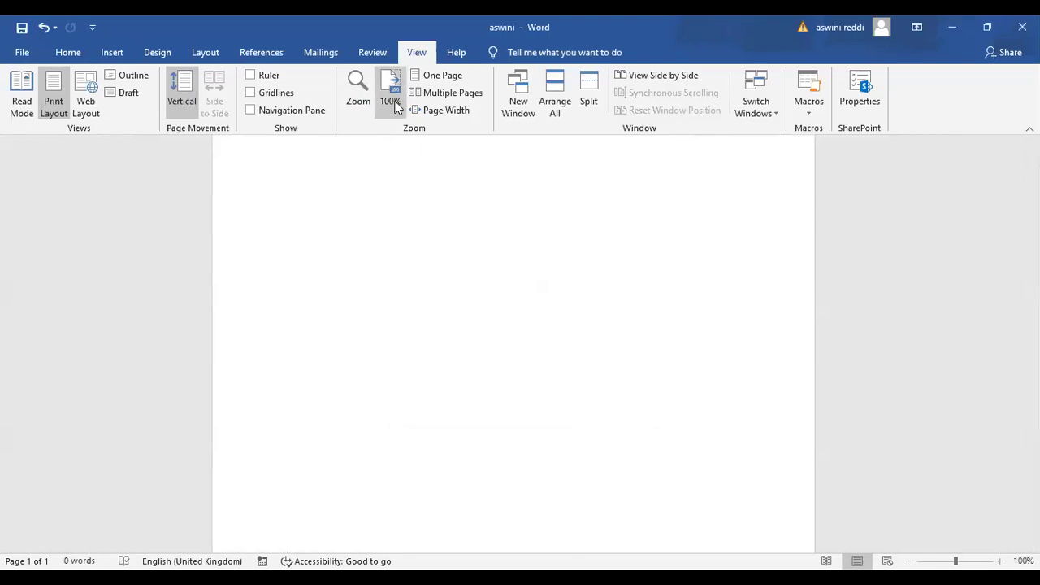
pyautogui.click(363, 100)
pyautogui.click(395, 233)
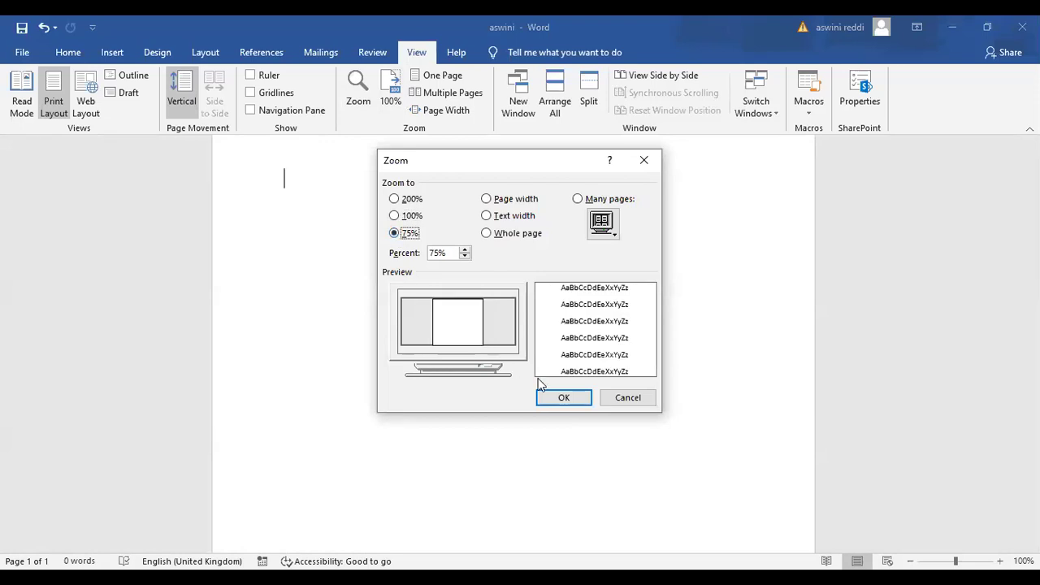
pyautogui.click(560, 398)
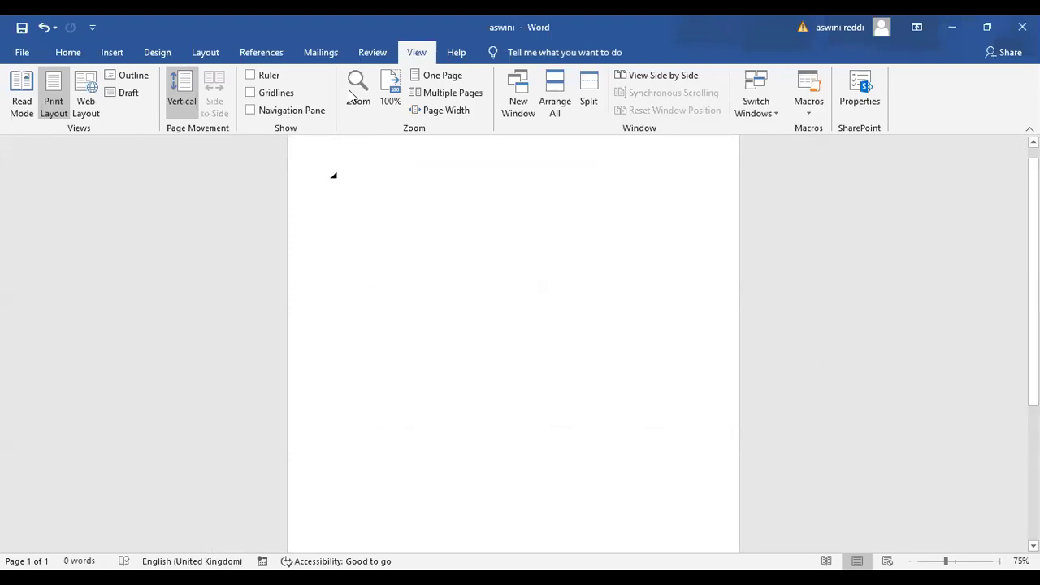
pyautogui.click(391, 89)
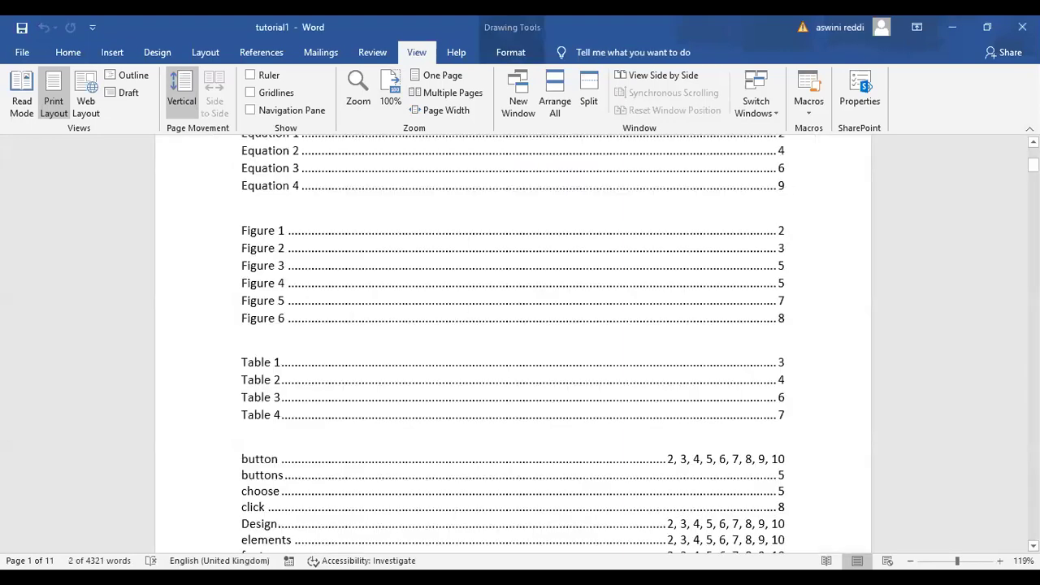
# Scroll down tutorial1, switch to One Page view, and return to page 1
pyautogui.moveTo(1034, 165); pyautogui.dragTo(1033, 266)
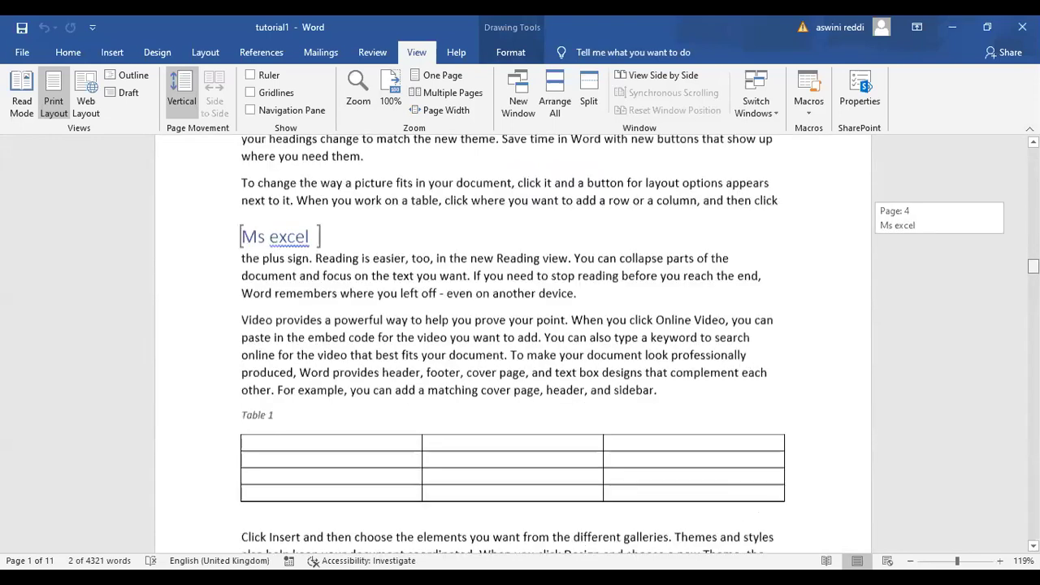
pyautogui.moveTo(1034, 267); pyautogui.dragTo(1034, 314)
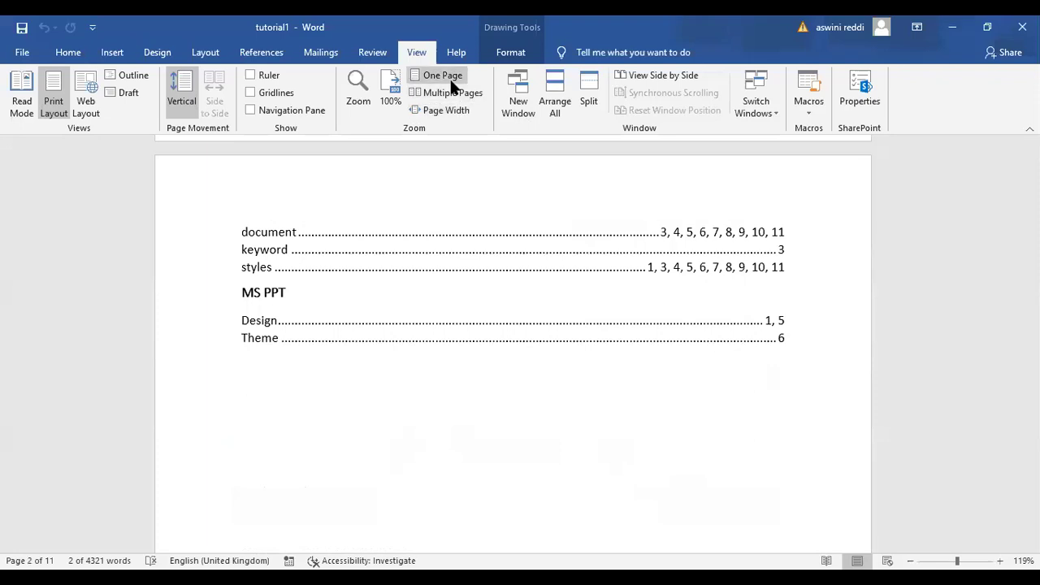
pyautogui.click(443, 76)
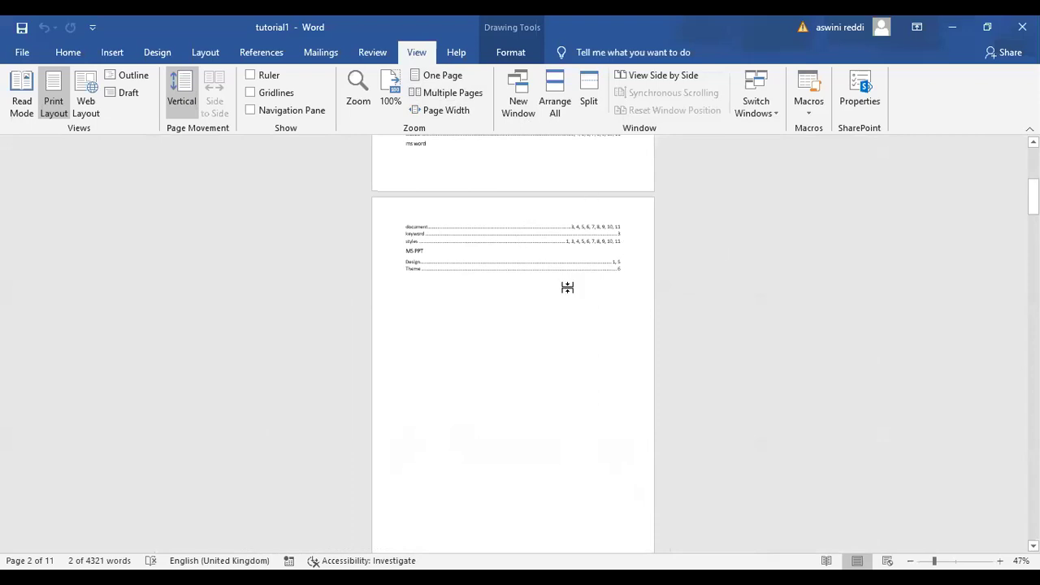
pyautogui.moveTo(1033, 196); pyautogui.dragTo(1033, 172)
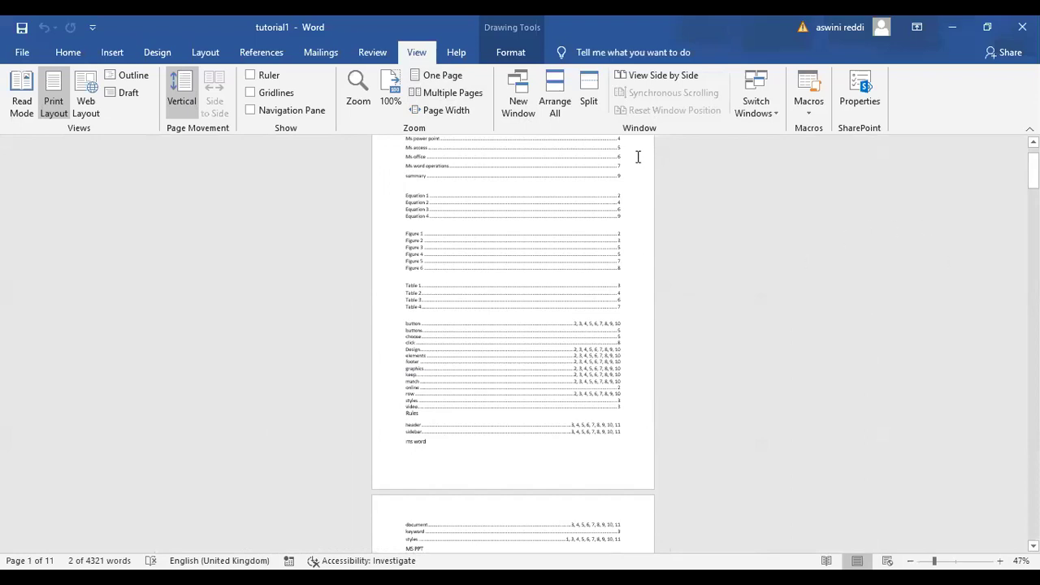
# Show tutorial1 as Multiple Pages and scroll through the side-by-side pages
pyautogui.click(455, 98)
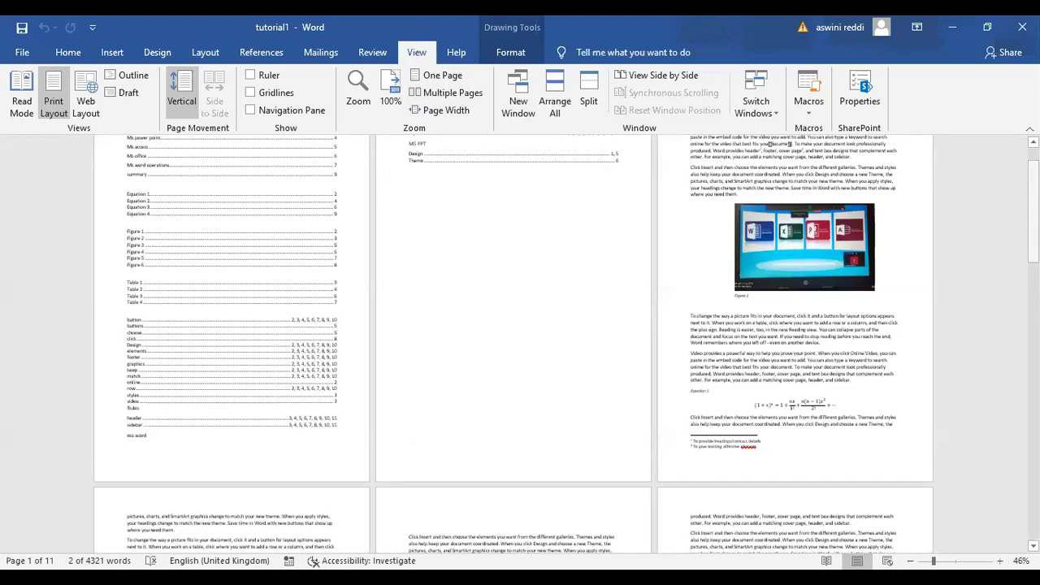
pyautogui.scroll(-3, 520, 341)
pyautogui.scroll(-3, 520, 342)
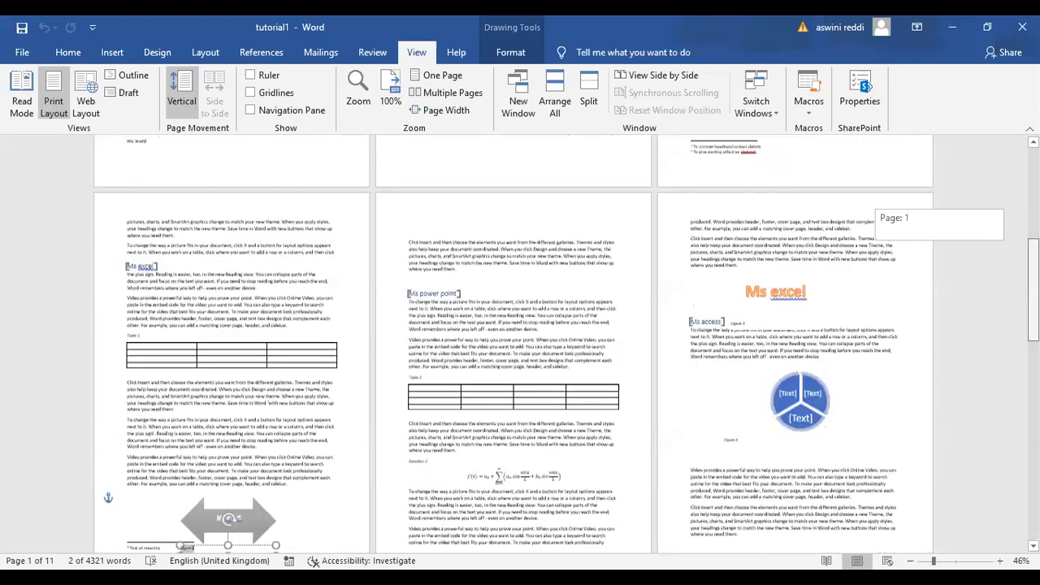
pyautogui.scroll(-1, 520, 341)
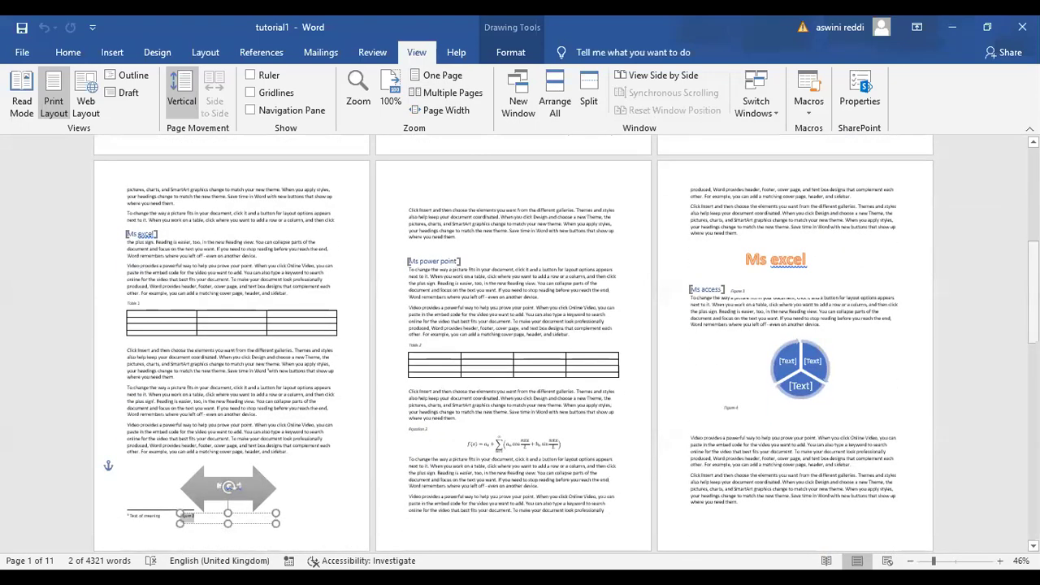
pyautogui.scroll(-7, 520, 341)
pyautogui.scroll(-3, 520, 341)
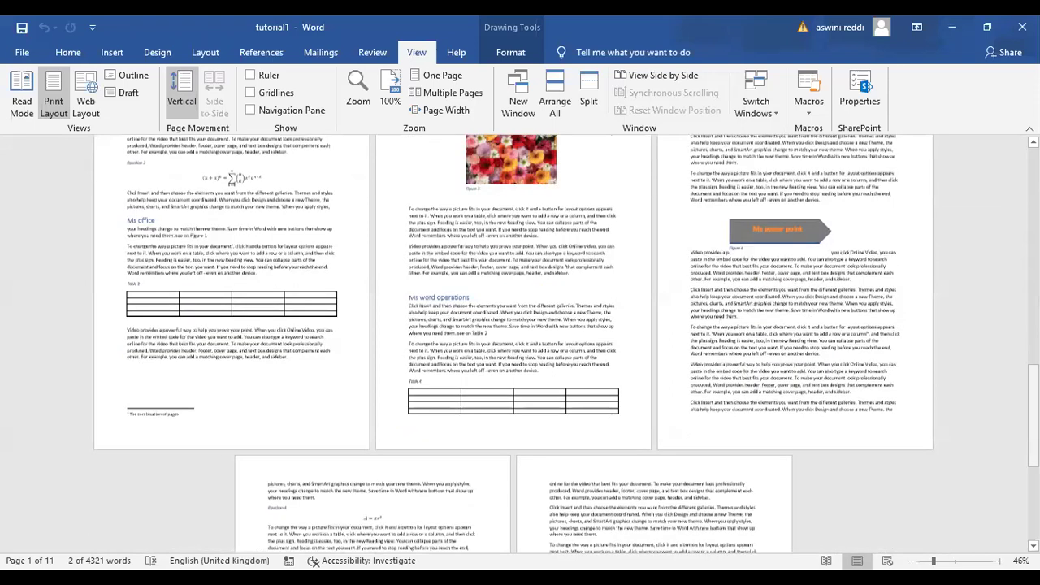
pyautogui.scroll(-6, 520, 341)
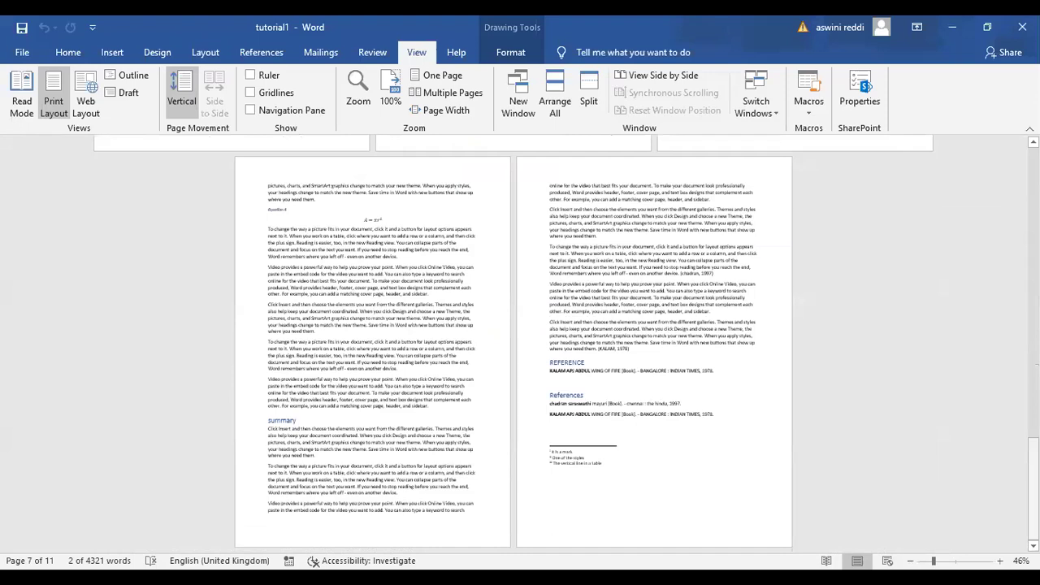
pyautogui.scroll(10, 833, 194)
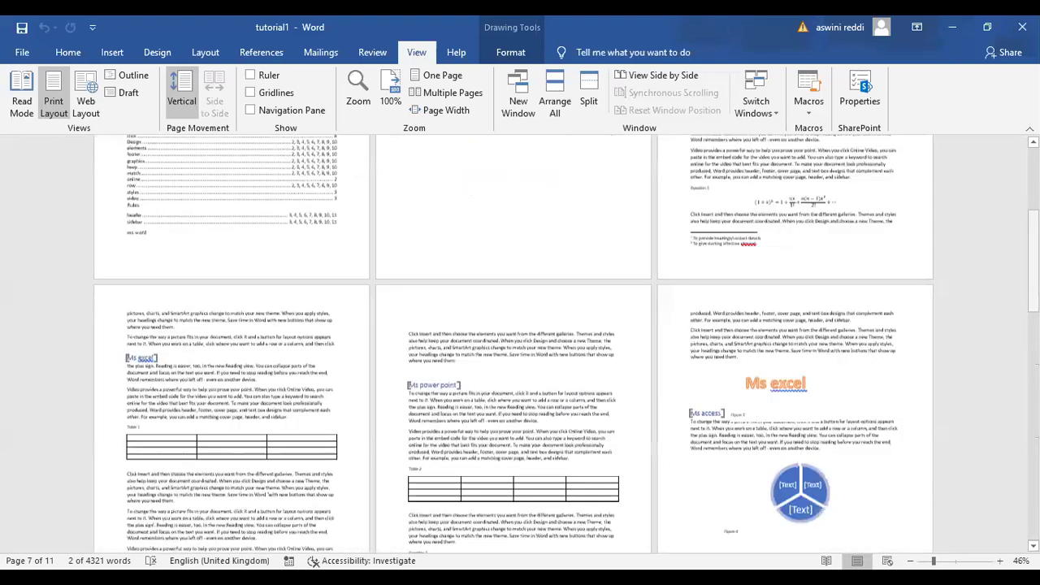
pyautogui.scroll(5, 658, 230)
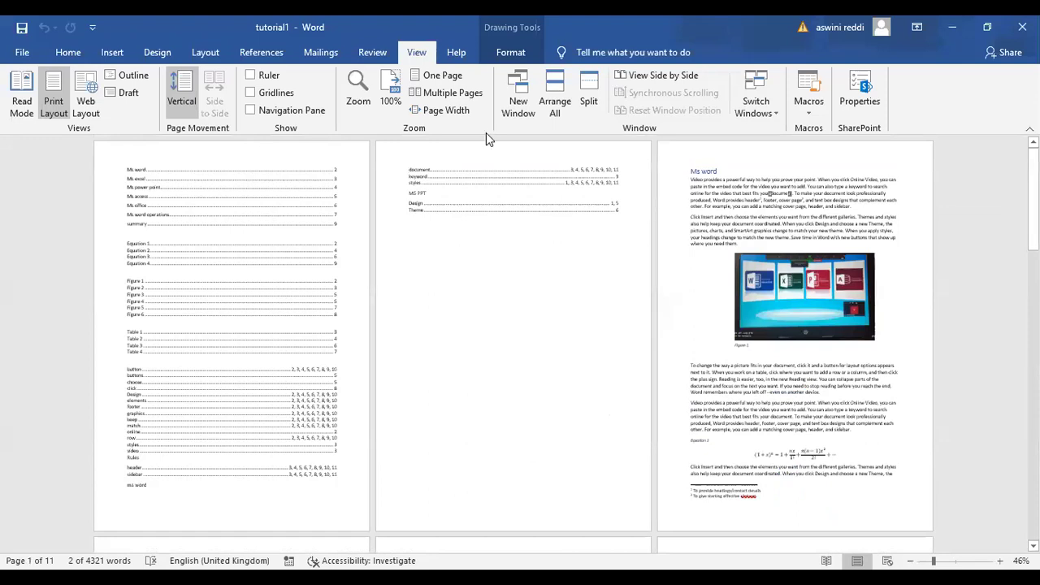
# Toggle between One Page and Multiple Pages, then zoom to Page Width at 161%
pyautogui.click(444, 79)
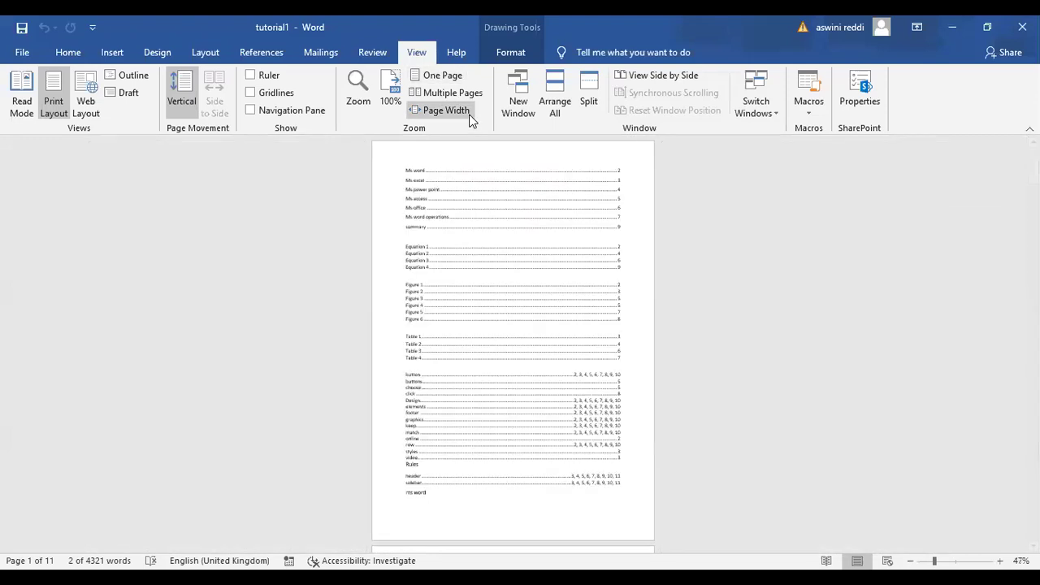
pyautogui.click(453, 95)
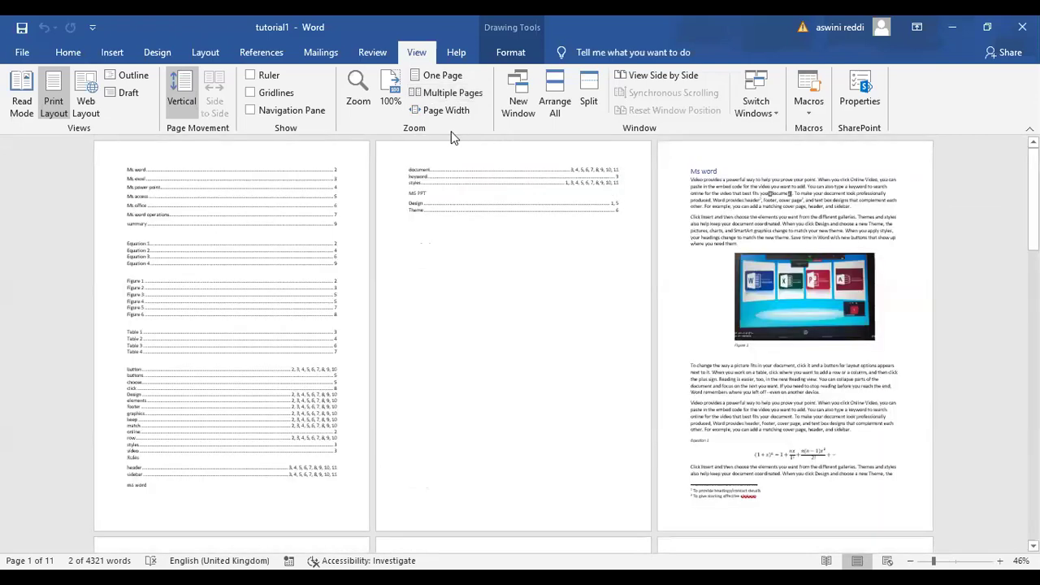
pyautogui.click(447, 111)
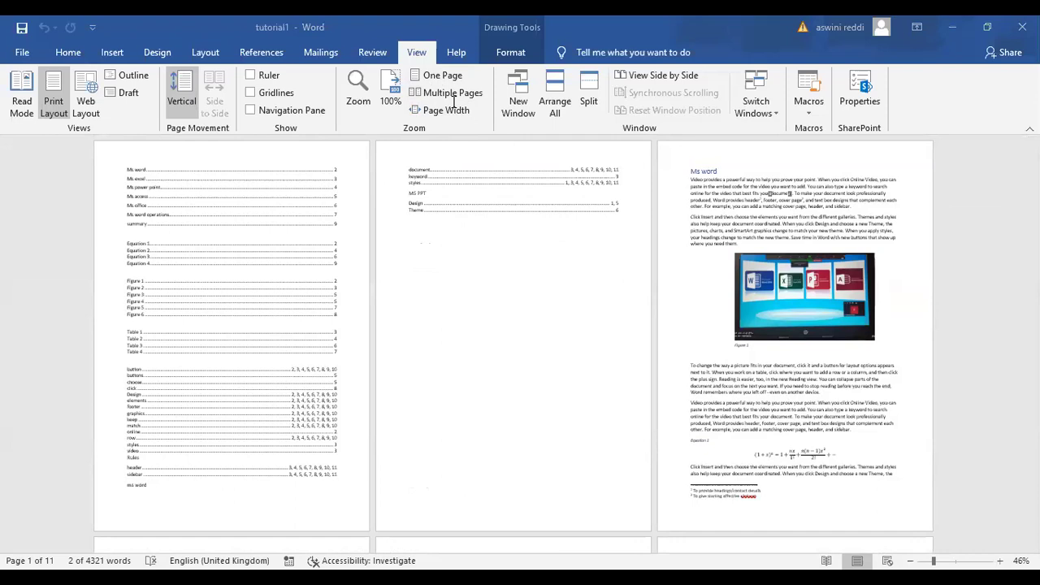
pyautogui.click(443, 75)
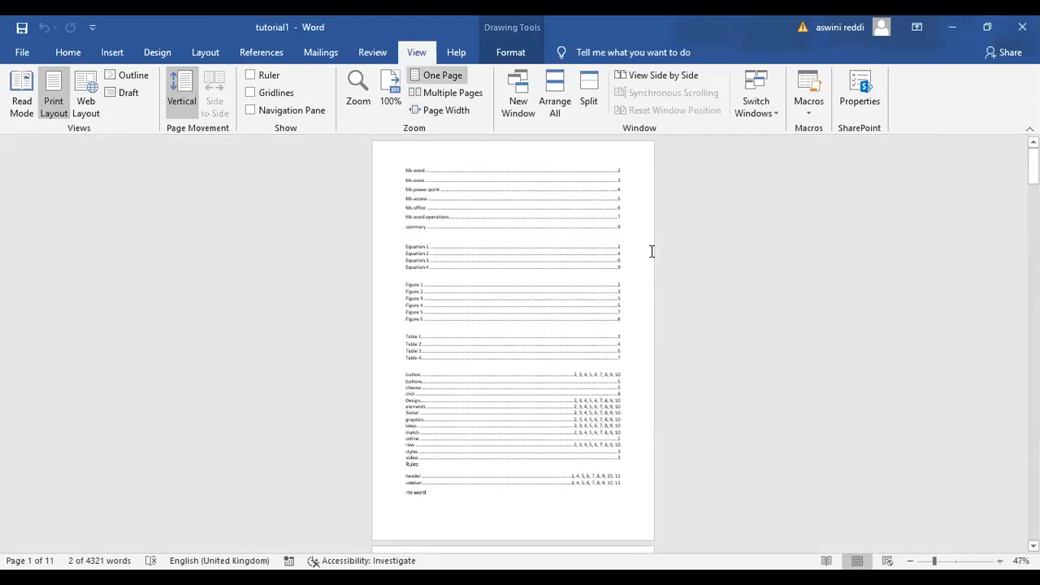
pyautogui.click(446, 111)
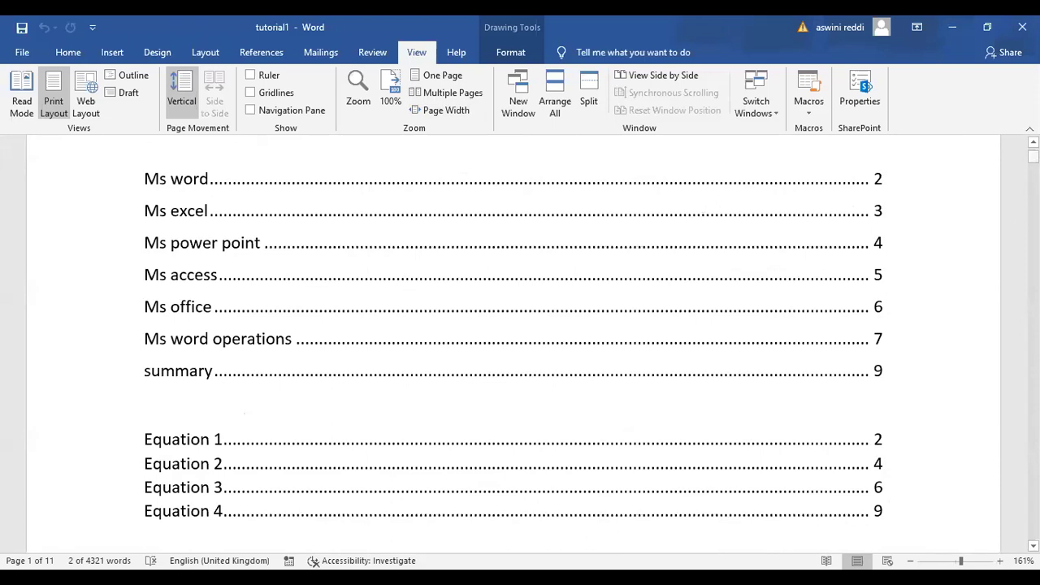
pyautogui.moveTo(1033, 157); pyautogui.dragTo(914, 132)
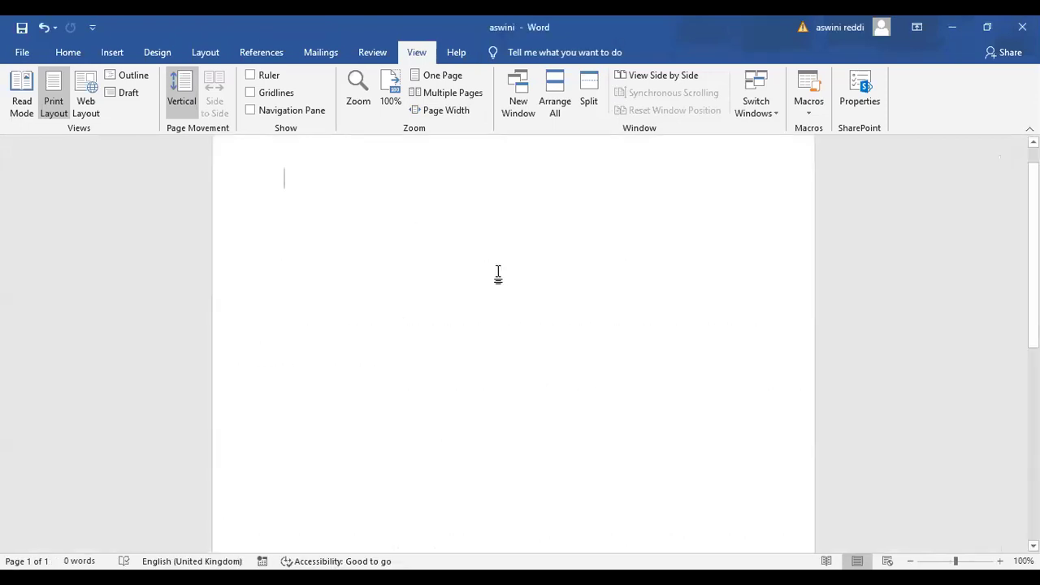
# Generate =rand(3,5) sample text, select the first paragraph, then close the document without saving
pyautogui.write('=ra')
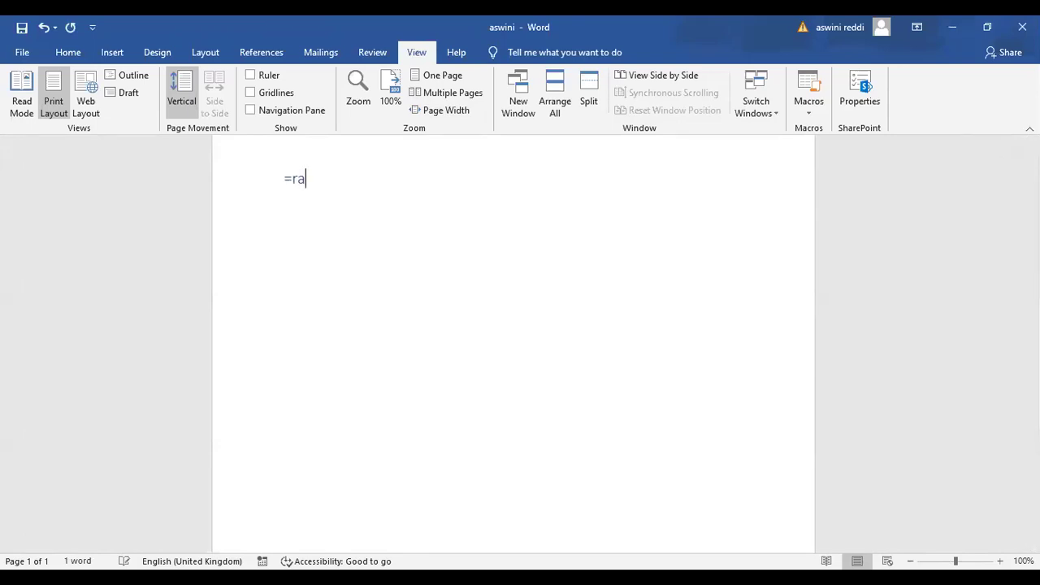
pyautogui.write('nd(3,5)')
pyautogui.press('Return')
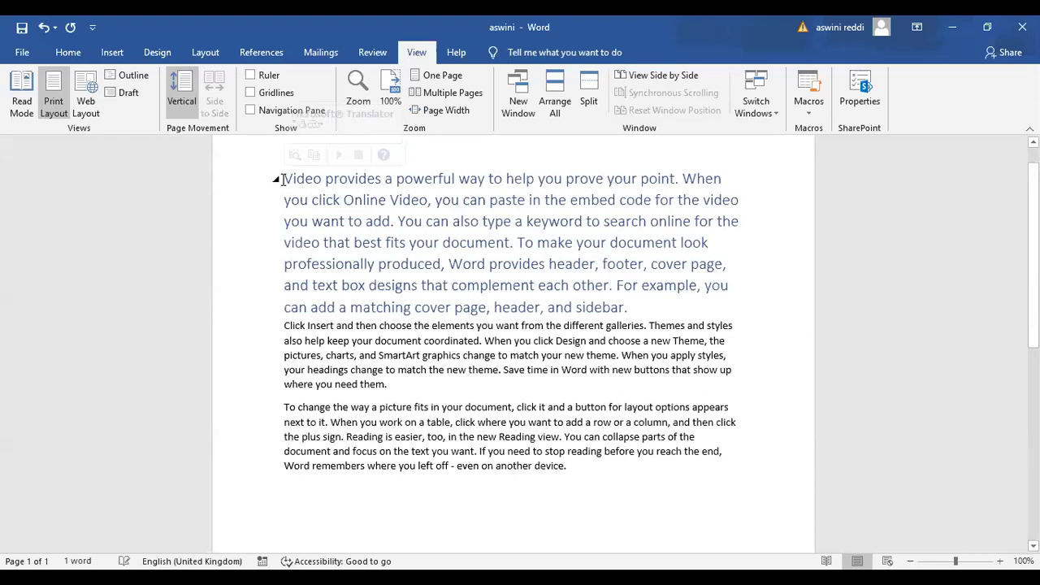
pyautogui.click(283, 178)
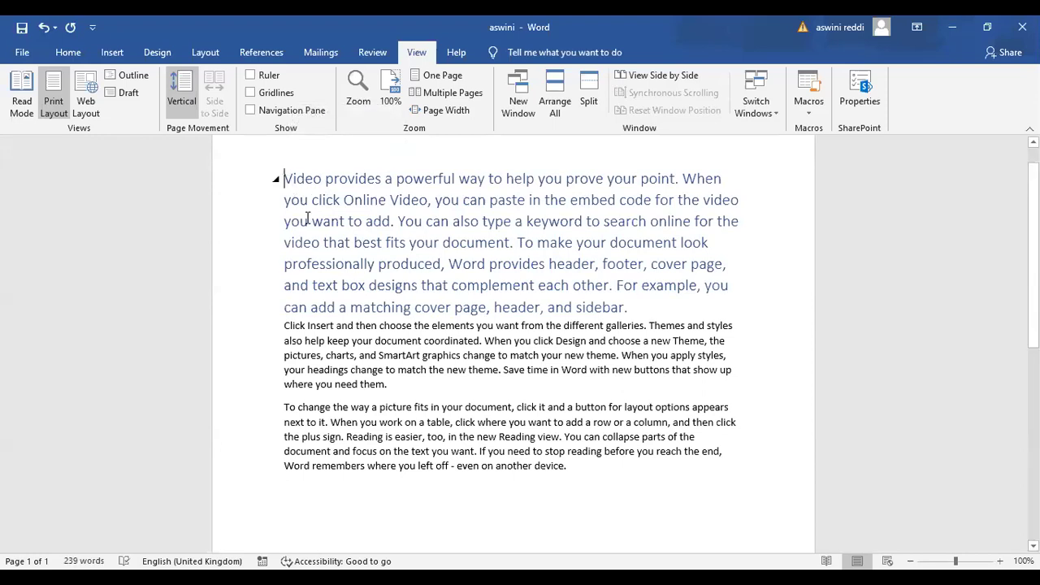
pyautogui.moveTo(325, 246); pyautogui.dragTo(614, 305)
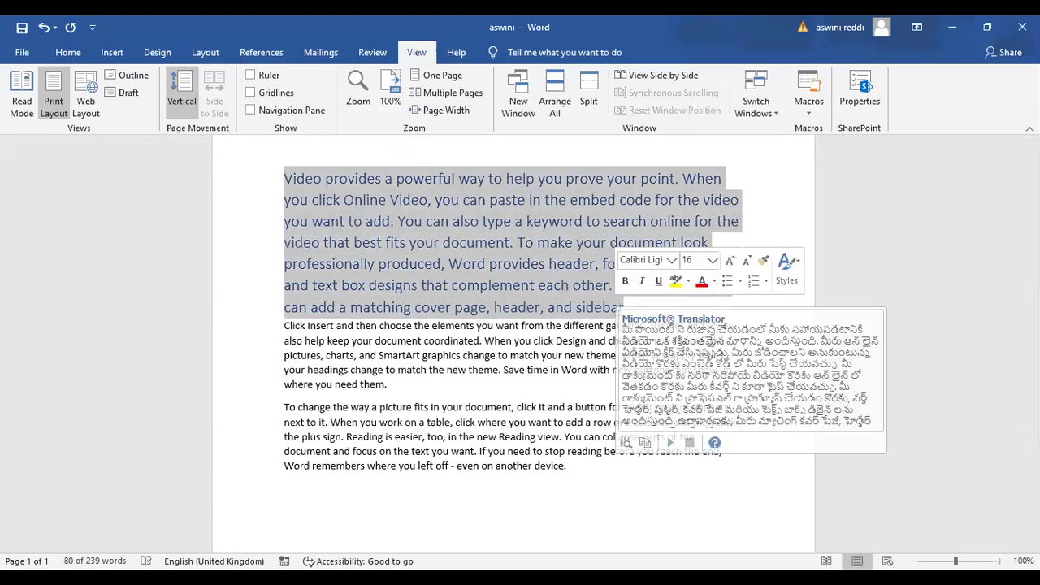
pyautogui.click(1022, 27)
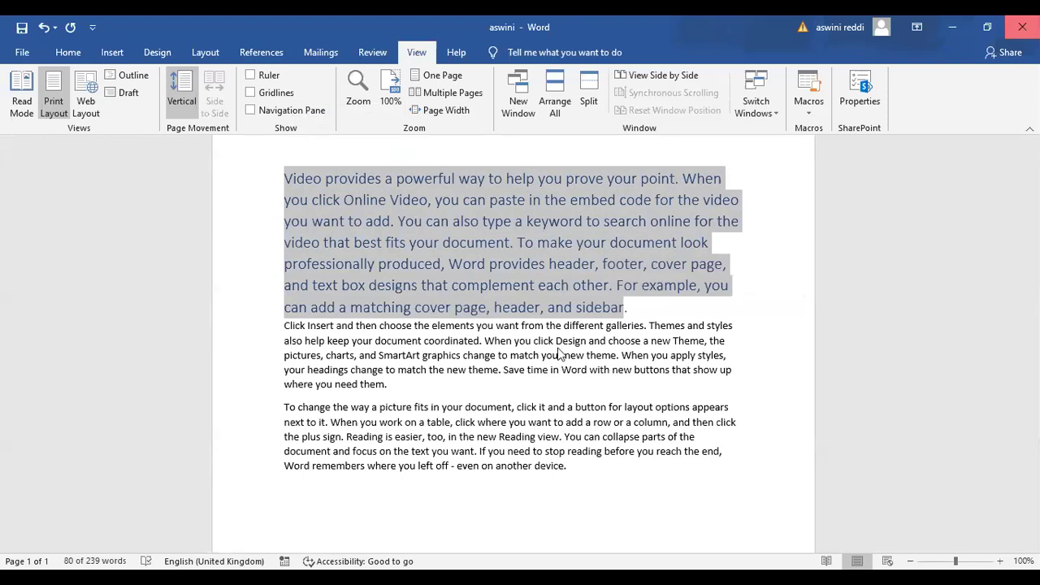
pyautogui.click(520, 331)
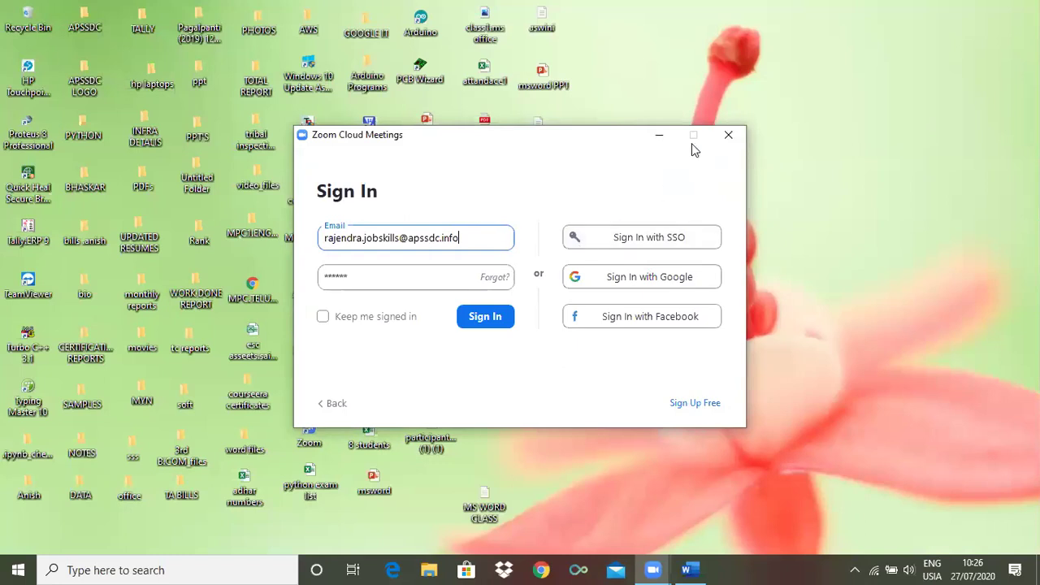
# Minimise the Zoom Cloud Meetings sign-in window so Word's tutorial1 document shows again
pyautogui.click(658, 140)
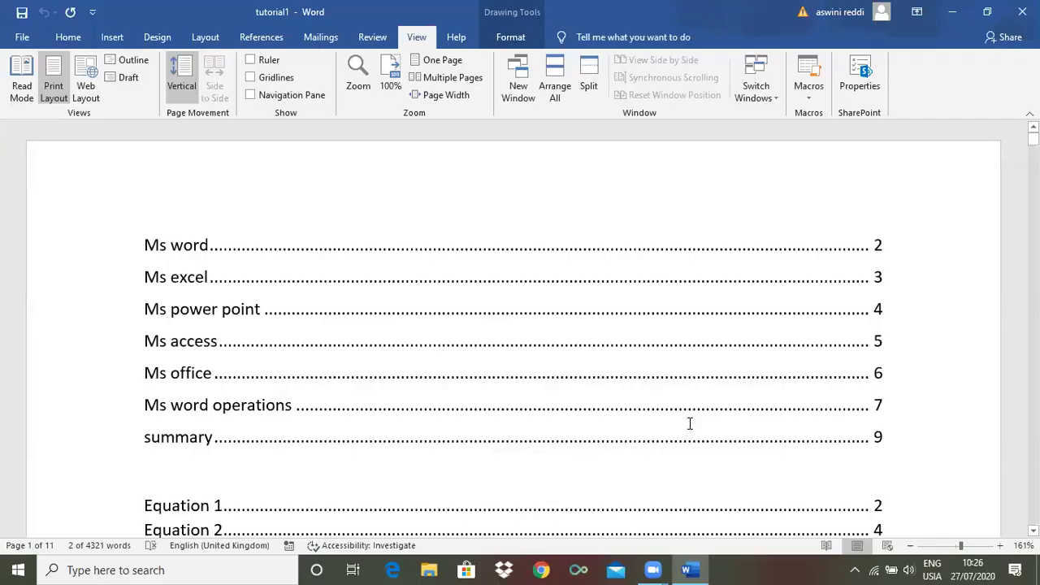
# Switch to the MS WORD CLASS window and erase all its text, leaving 0 words
pyautogui.hotkey('alt', 'Tab')
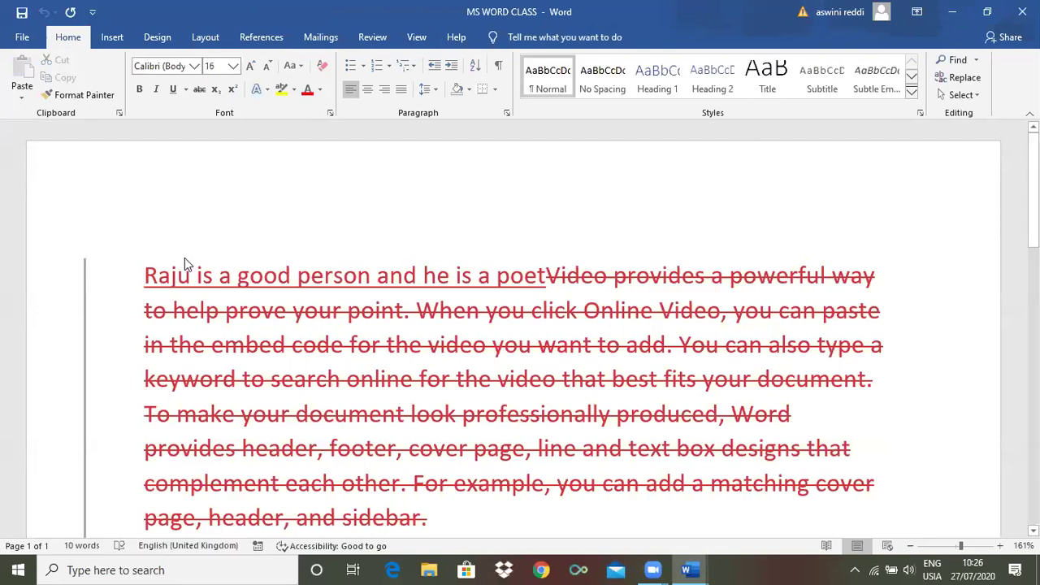
pyautogui.hotkey('ctrl', 'a')
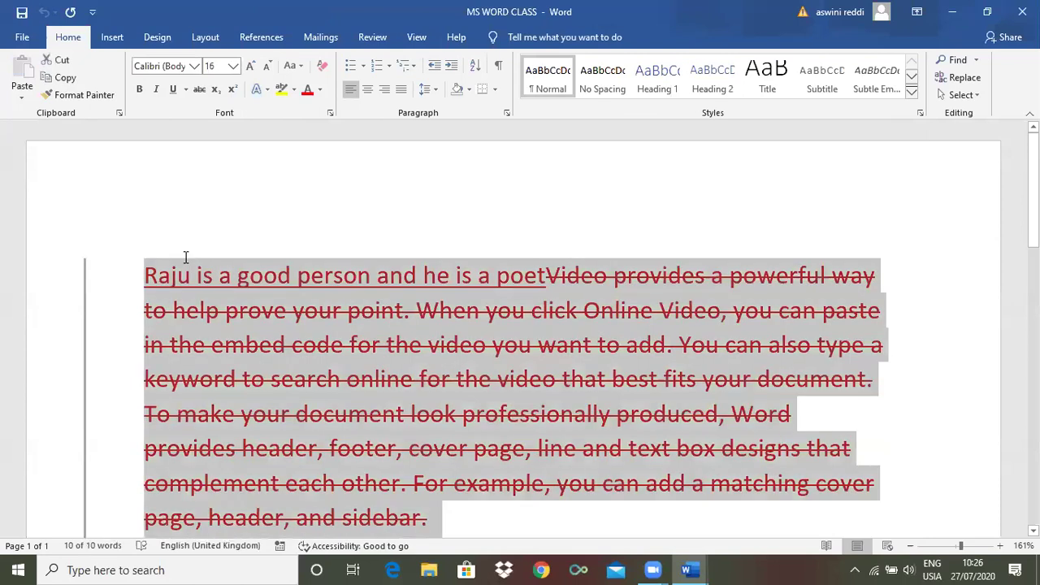
pyautogui.press('Delete')
pyautogui.hotkey('ctrl', 'a')
pyautogui.press('Delete')
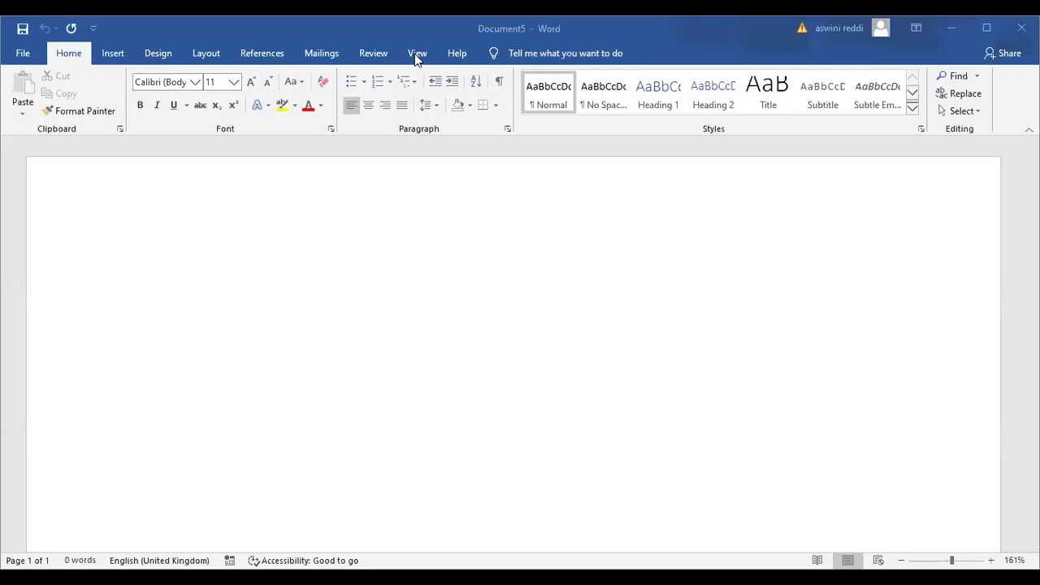
pyautogui.click(416, 53)
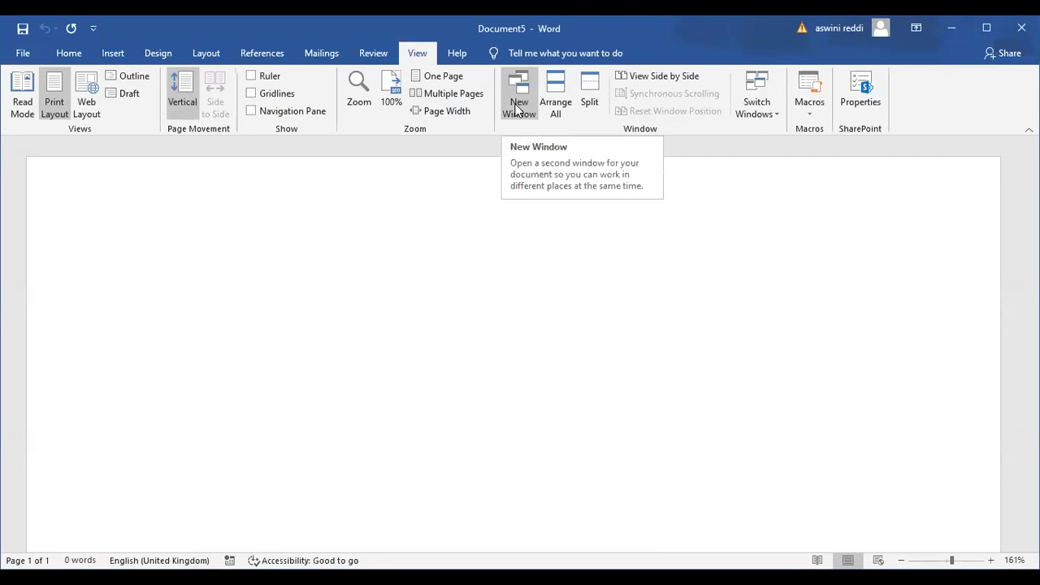
pyautogui.write('=ra')
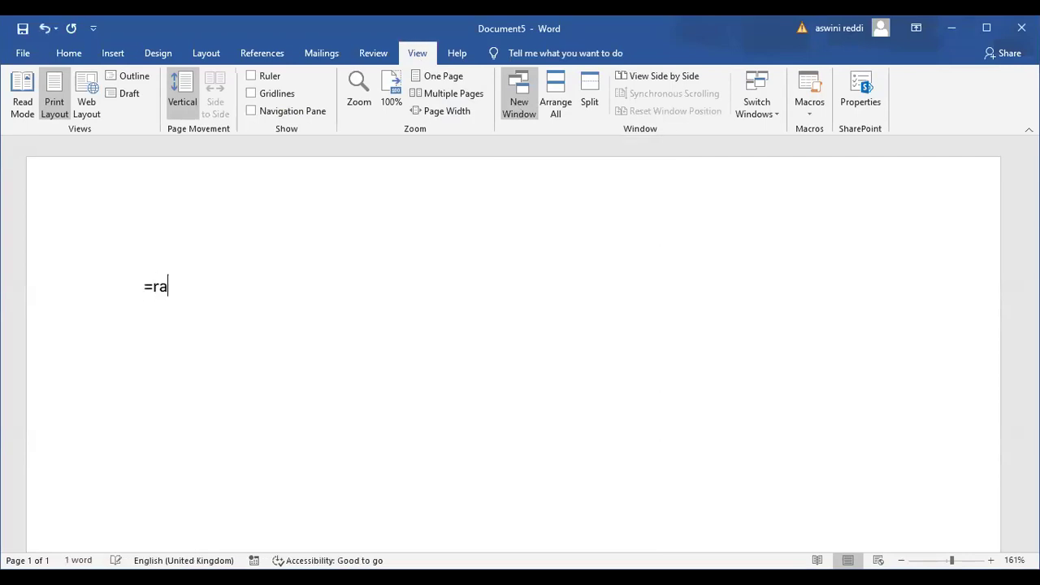
pyautogui.write('nd(4,3)')
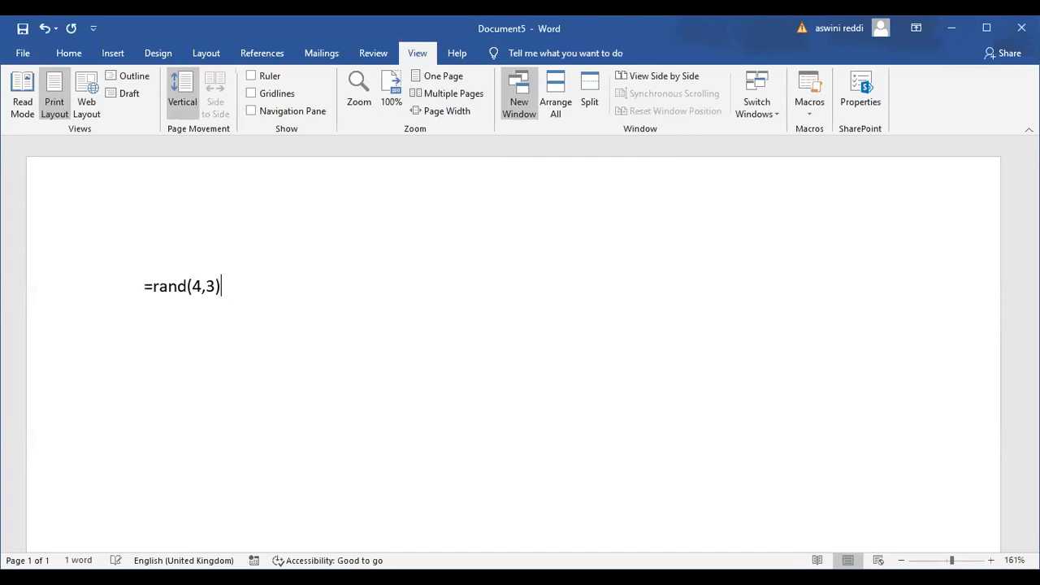
pyautogui.press('Return')
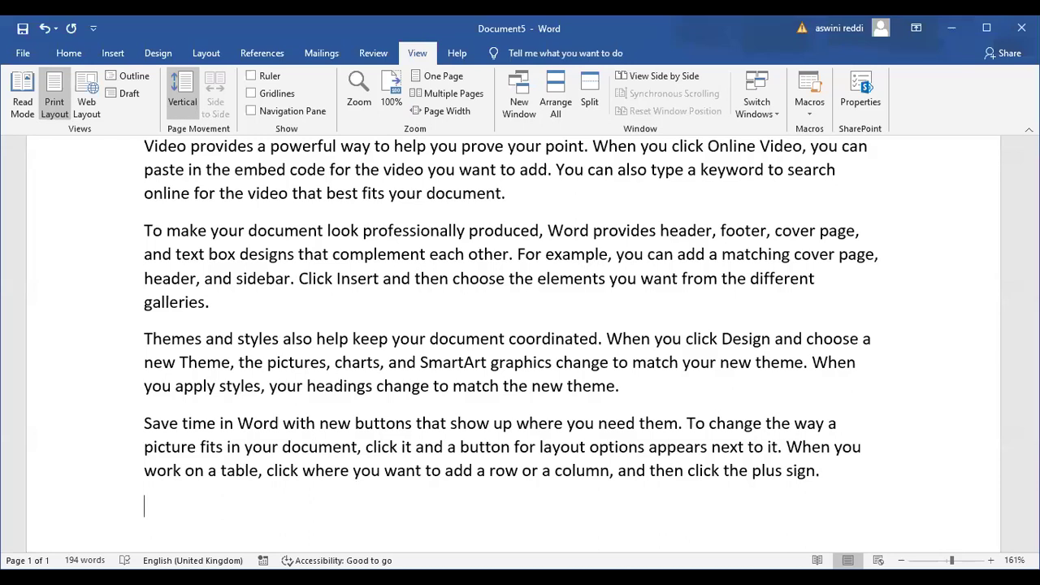
pyautogui.scroll(2, 520, 341)
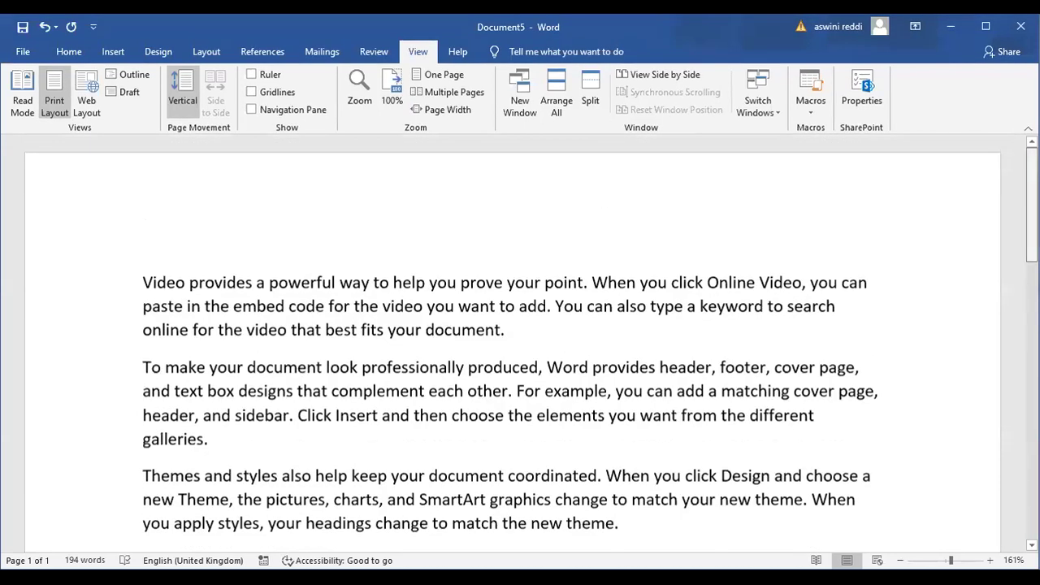
# Open a second window of Document5 with View > New Window, making this one Document5:1
pyautogui.scroll(1, 521, 342)
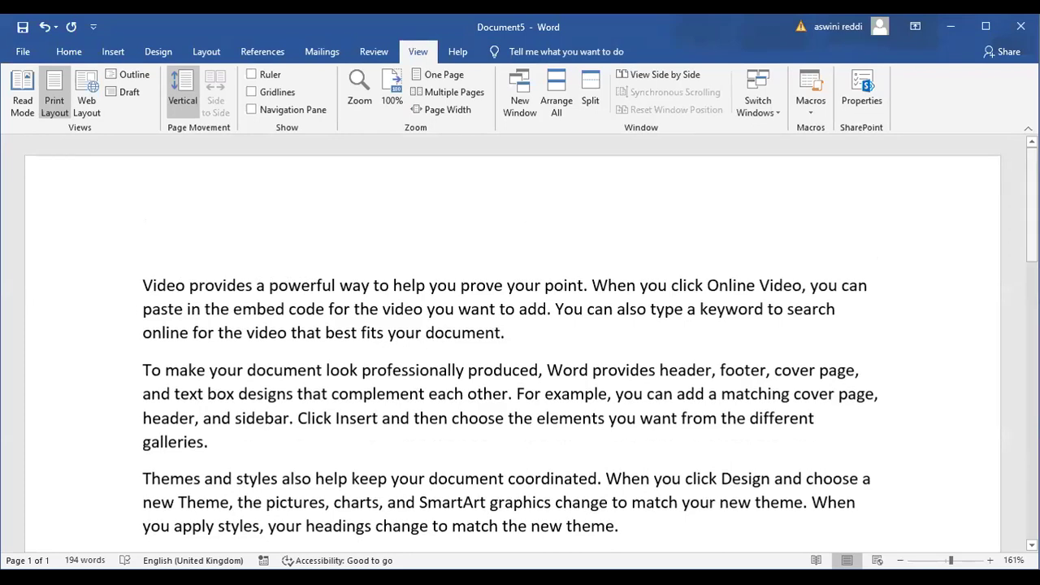
pyautogui.click(519, 104)
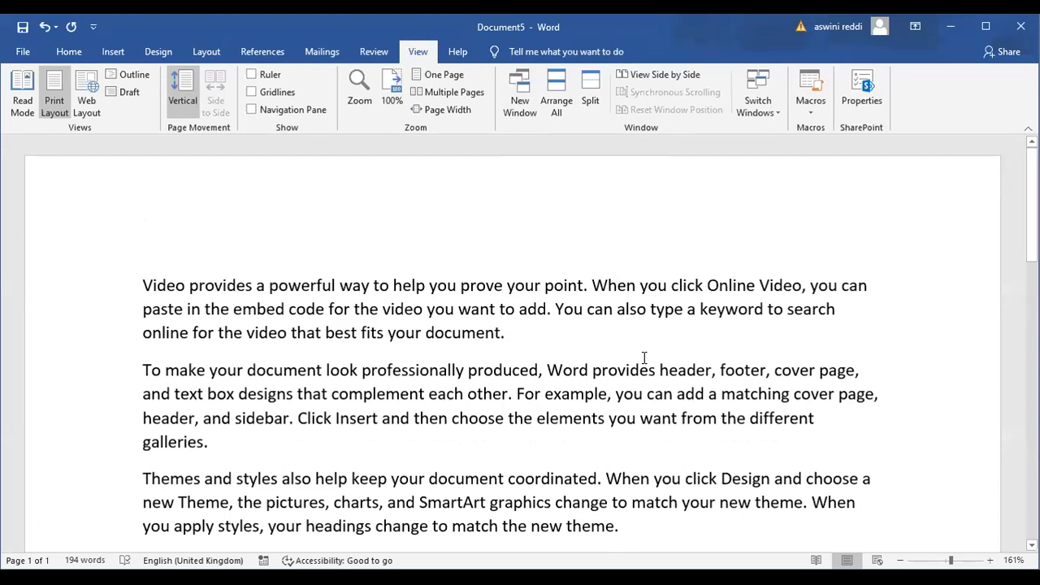
pyautogui.click(520, 106)
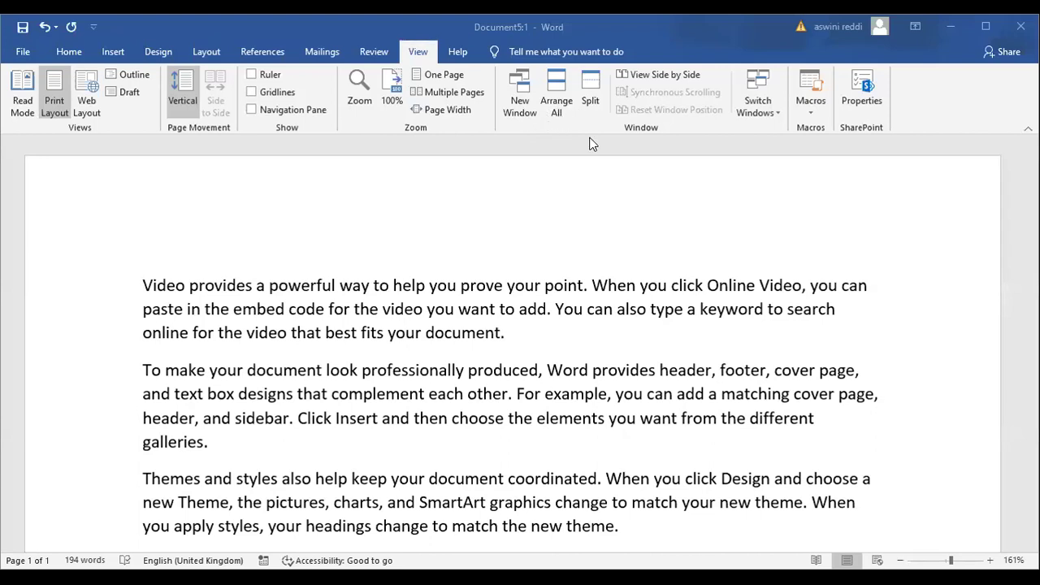
# Create one more New Window of Document5 from the View tab
pyautogui.click(521, 96)
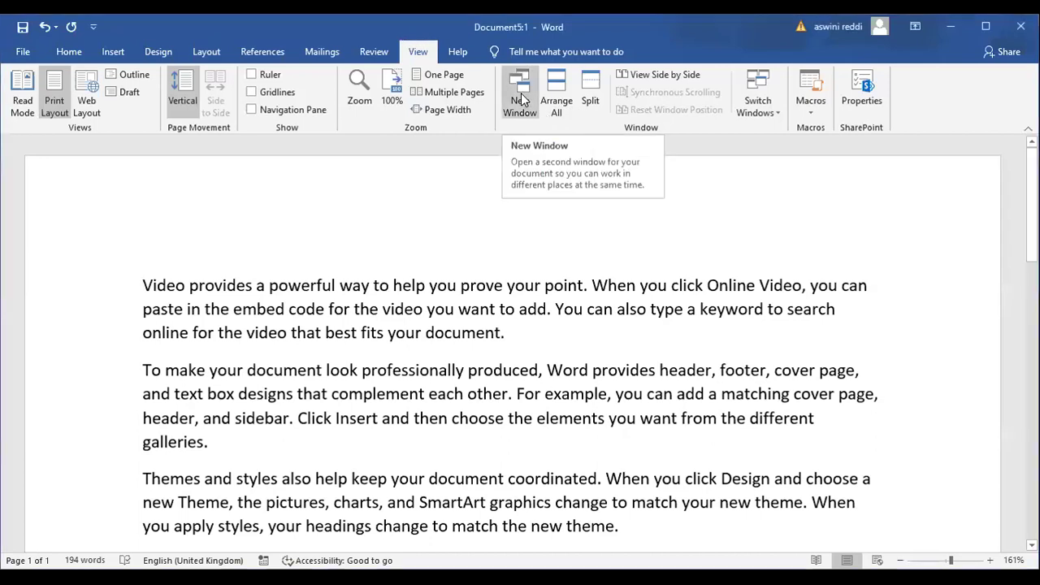
pyautogui.click(520, 96)
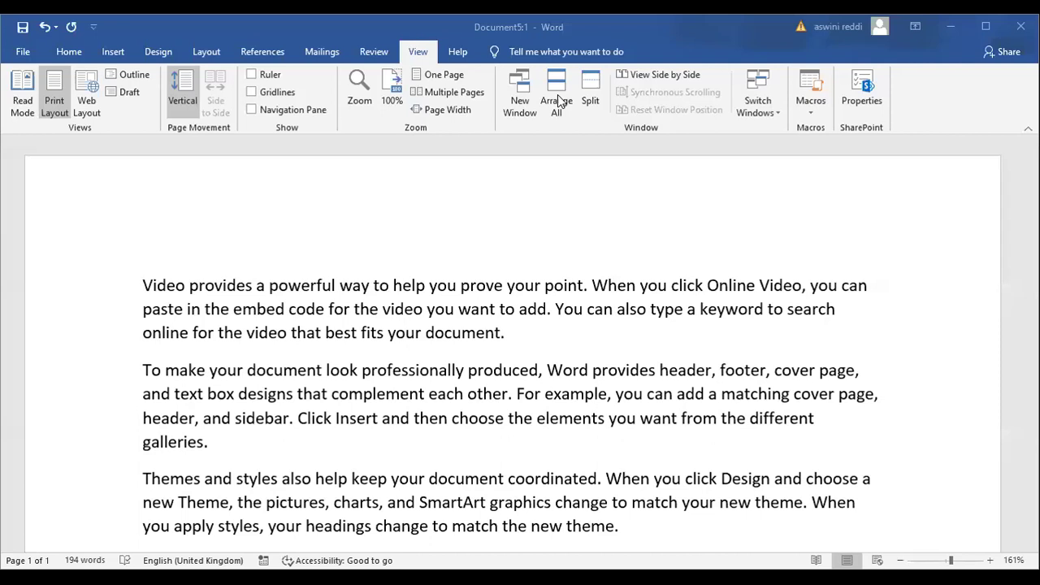
# Tile the Document5 windows with Arrange All, then add a third window, Document5:3
pyautogui.click(557, 88)
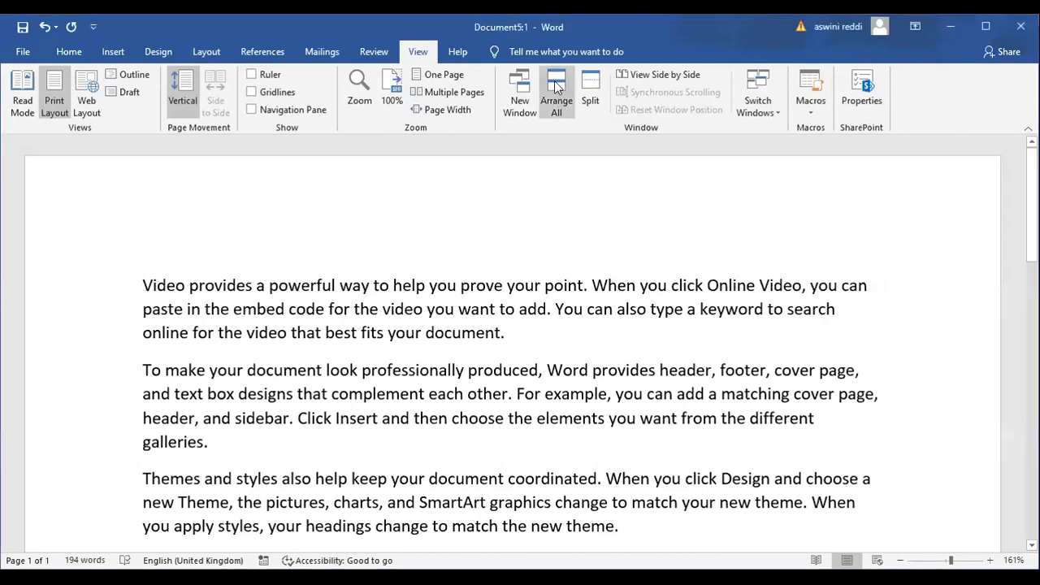
pyautogui.click(557, 88)
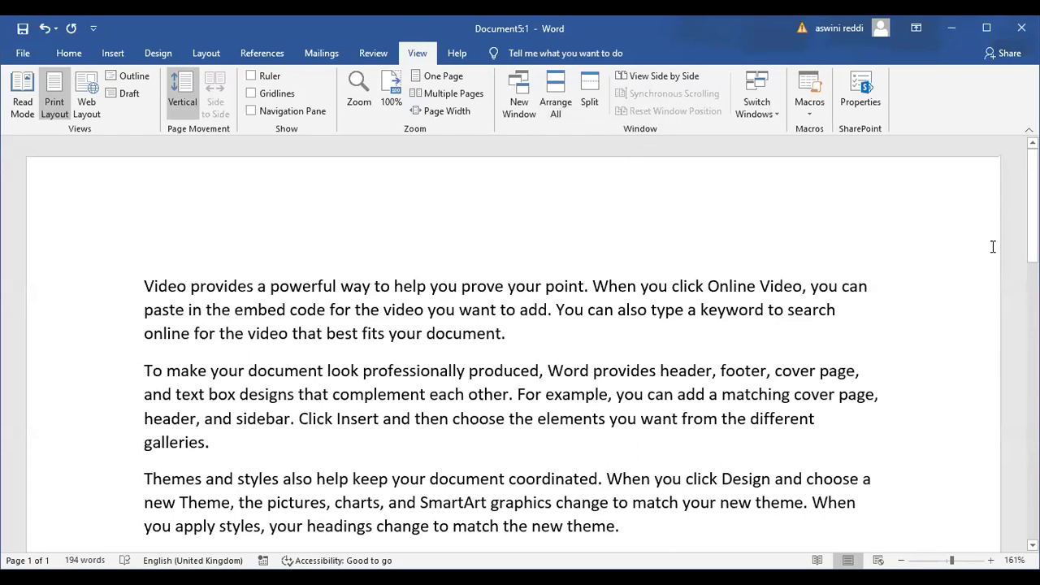
pyautogui.scroll(-2, 1032, 203)
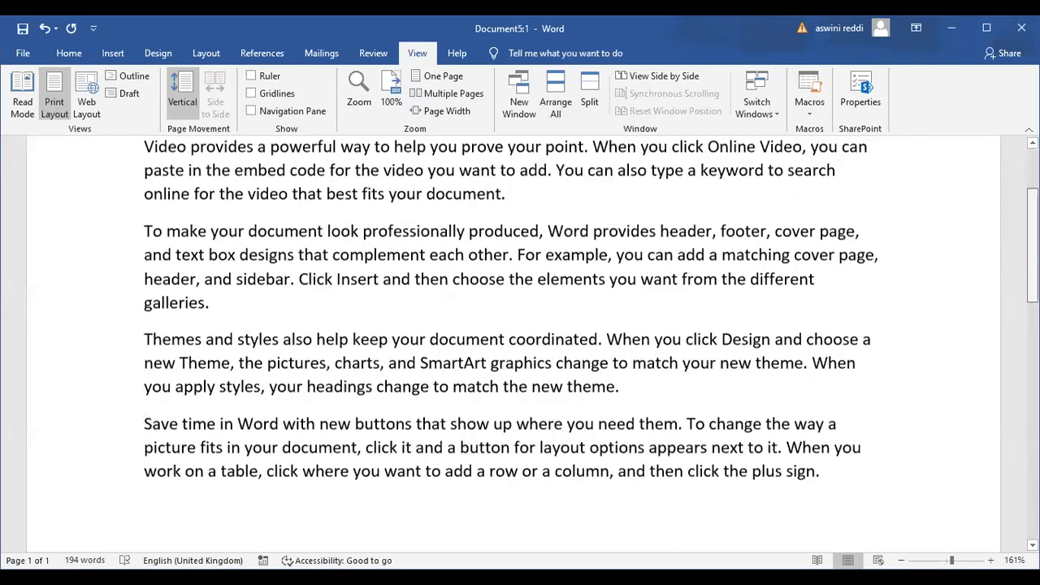
pyautogui.scroll(-2, 1011, 195)
pyautogui.scroll(4, 720, 143)
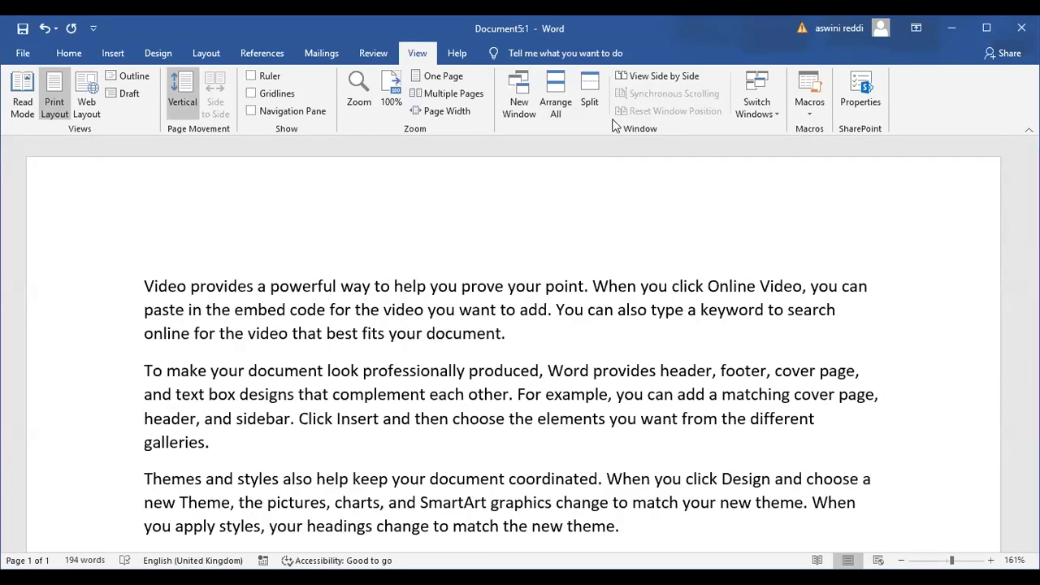
pyautogui.click(515, 92)
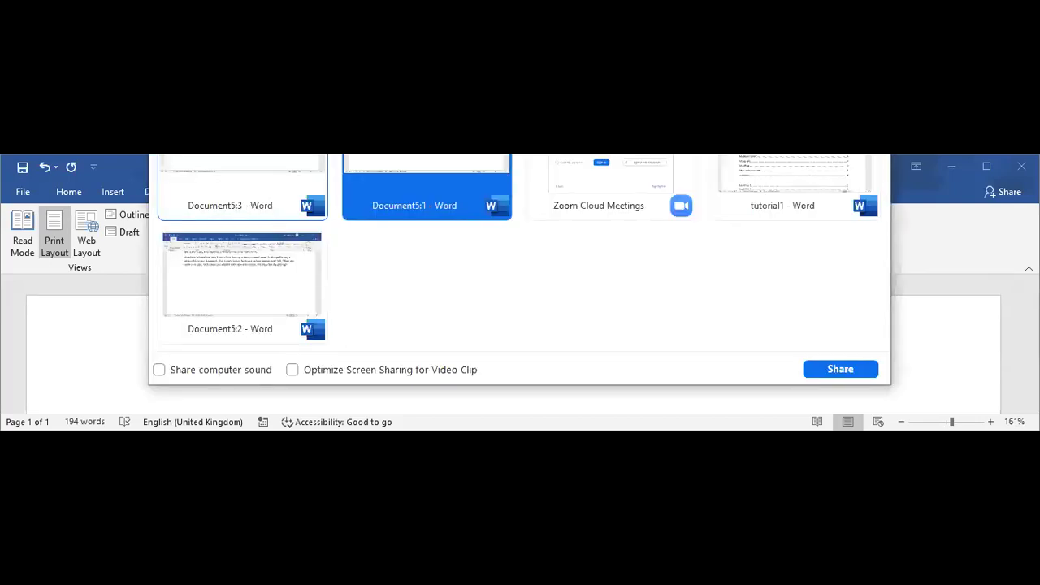
# Pick the Document5:3 - Word window as the one shared in the Zoom meeting
pyautogui.click(841, 369)
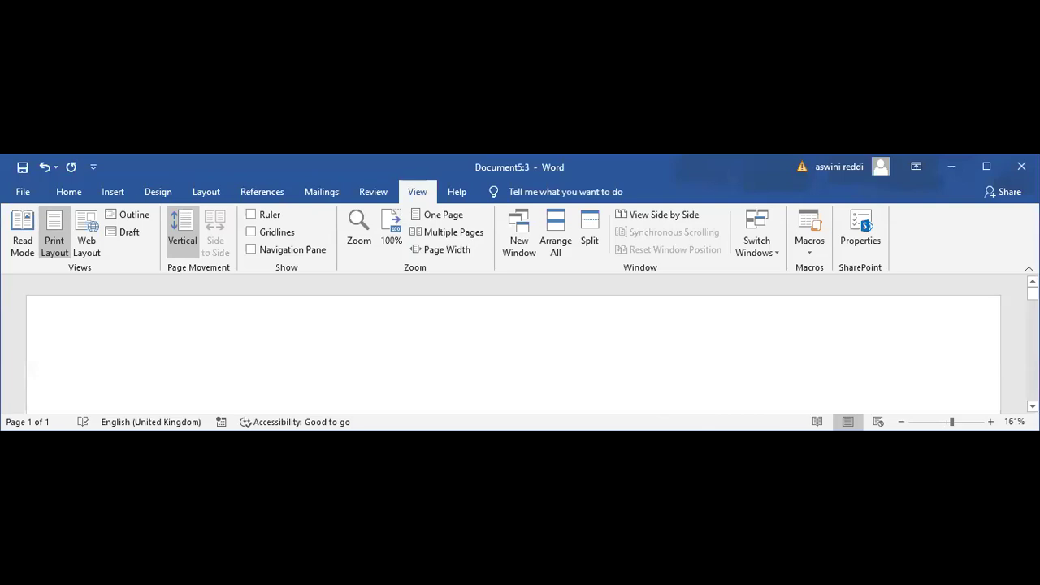
pyautogui.scroll(-2, 513, 354)
pyautogui.scroll(3, 513, 355)
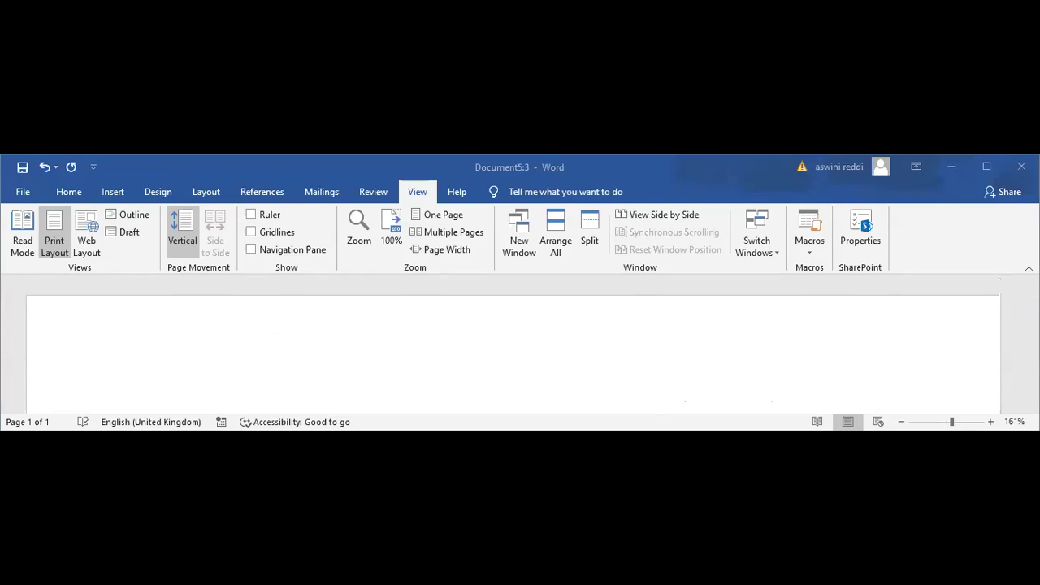
pyautogui.scroll(-1, 514, 346)
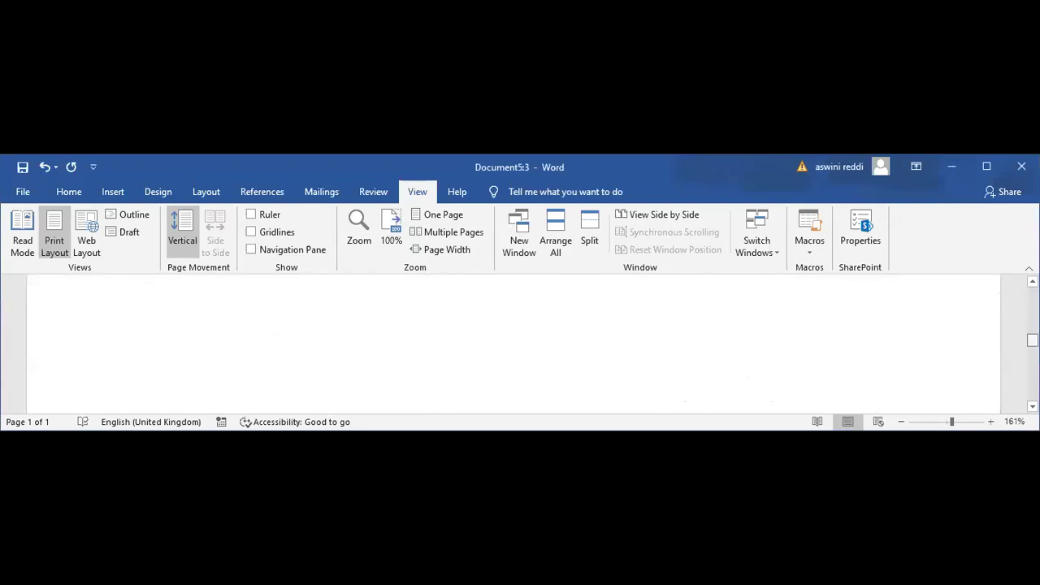
pyautogui.scroll(-5, 514, 346)
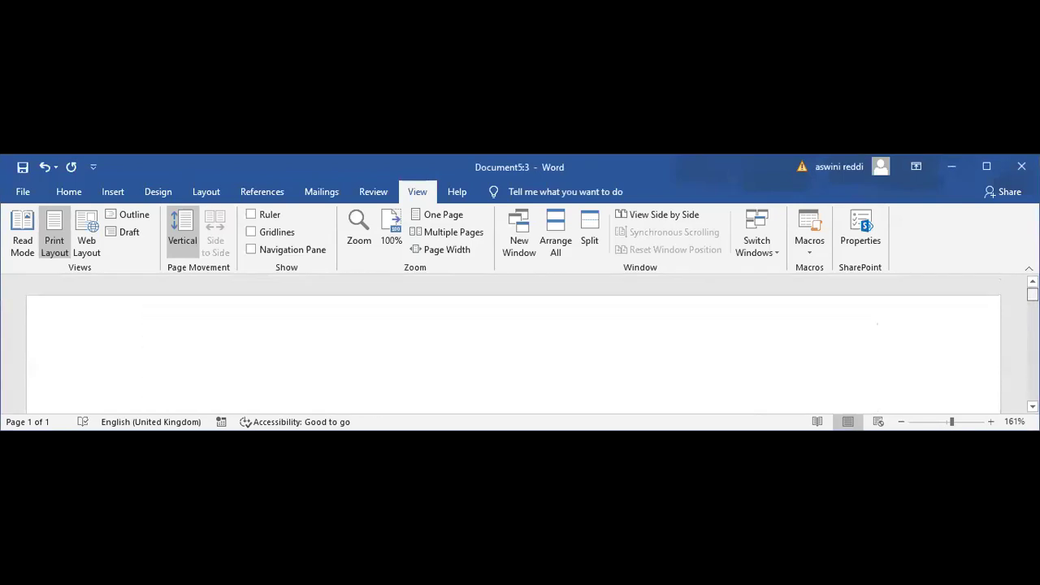
pyautogui.scroll(-3, 514, 345)
pyautogui.scroll(8, 514, 345)
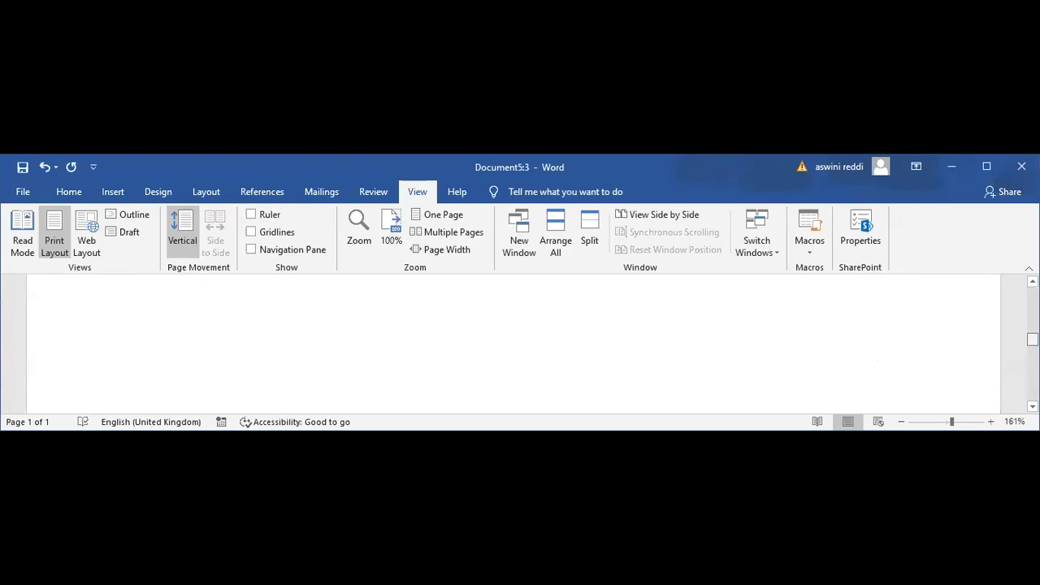
pyautogui.scroll(-5, 513, 346)
pyautogui.scroll(4, 514, 345)
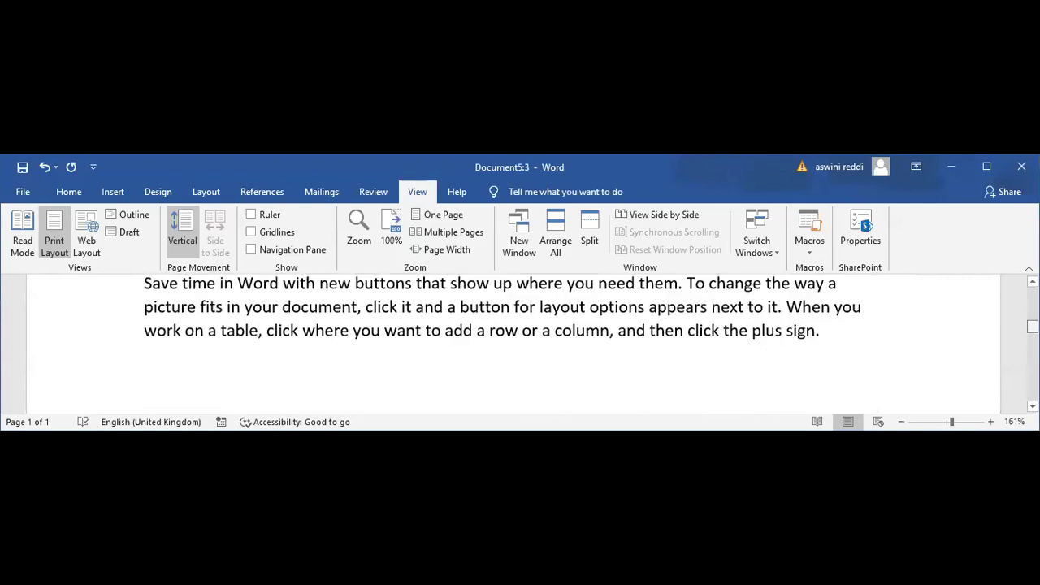
pyautogui.scroll(-2, 514, 346)
pyautogui.scroll(1, 894, 304)
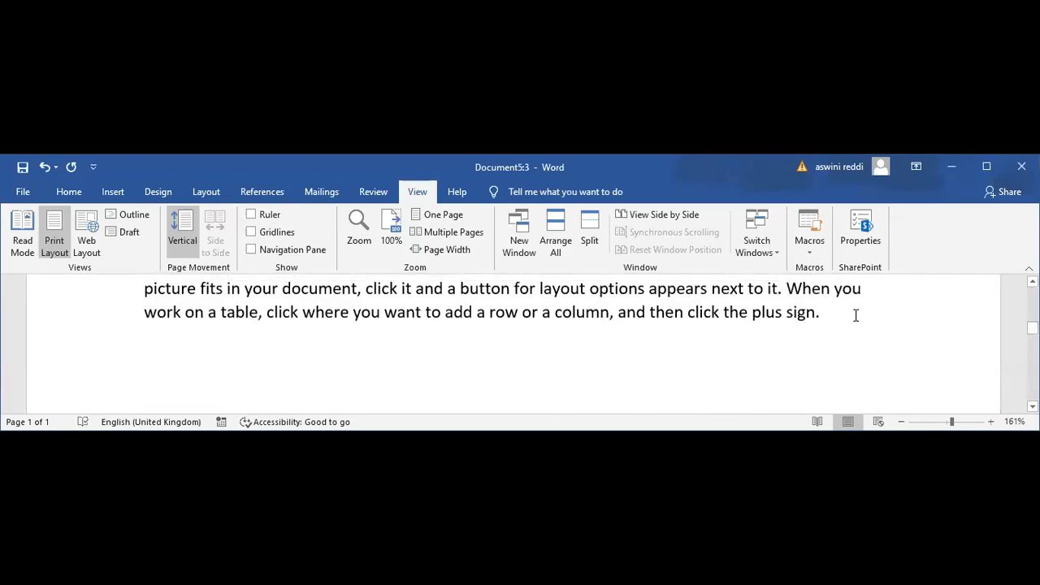
# Add test lines 'jdkbKJFkJB' and 'jbfGKASBvkBZKbv', then erase them with the last sentence's ending
pyautogui.press('Left')
pyautogui.press('Left')
pyautogui.press('Left')
pyautogui.press('Left')
pyautogui.press('Left')
pyautogui.press('Left')
pyautogui.press('Left')
pyautogui.press('Left')
pyautogui.press('Left')
pyautogui.press('Left')
pyautogui.press('Left')
pyautogui.press('End')
pyautogui.press('Return')
pyautogui.write('jdkbKJFkJB')
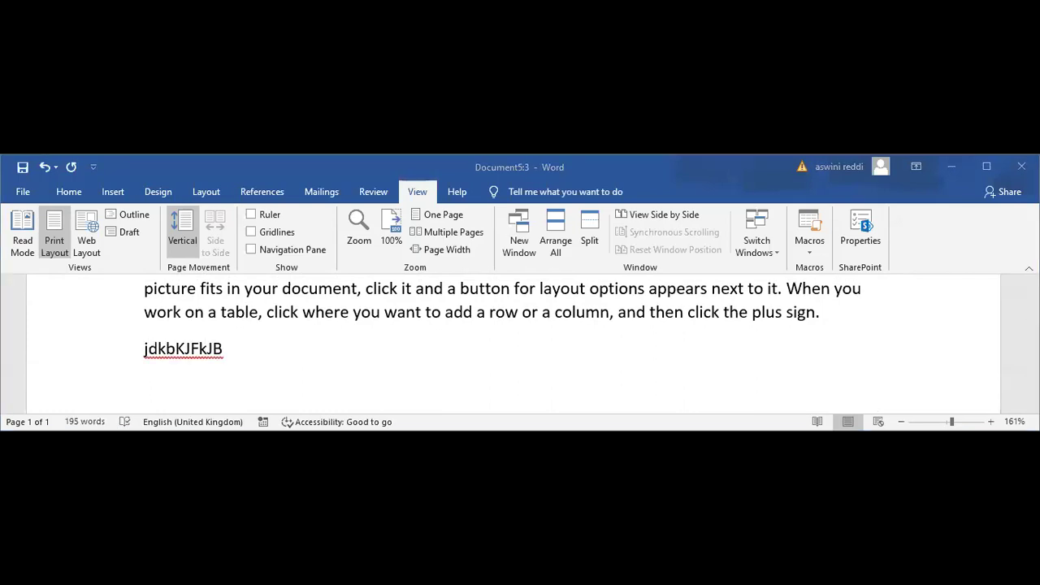
pyautogui.press('Return')
pyautogui.write('jbfGKASBvkBZKbv')
pyautogui.press('BackSpace')
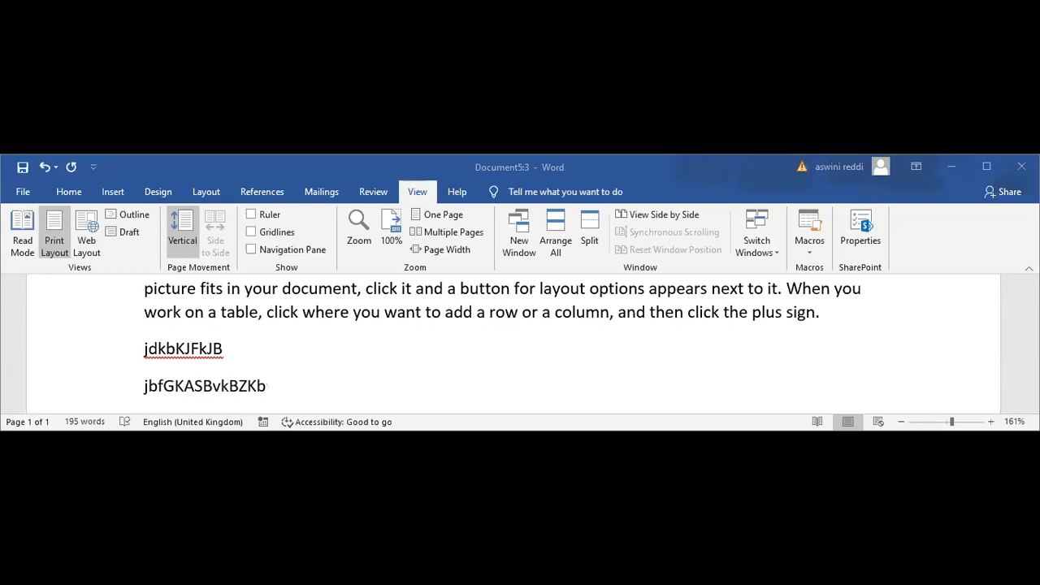
pyautogui.press('BackSpace')
pyautogui.press('BackSpace')
pyautogui.press('BackSpace')
pyautogui.press('BackSpace')
pyautogui.press('BackSpace')
pyautogui.press('BackSpace')
pyautogui.press('BackSpace')
pyautogui.press('BackSpace')
pyautogui.press('BackSpace')
pyautogui.press('BackSpace')
pyautogui.press('BackSpace')
pyautogui.press('BackSpace')
pyautogui.press('BackSpace')
pyautogui.press('BackSpace')
pyautogui.press('BackSpace')
pyautogui.press('BackSpace')
pyautogui.press('BackSpace')
pyautogui.press('BackSpace')
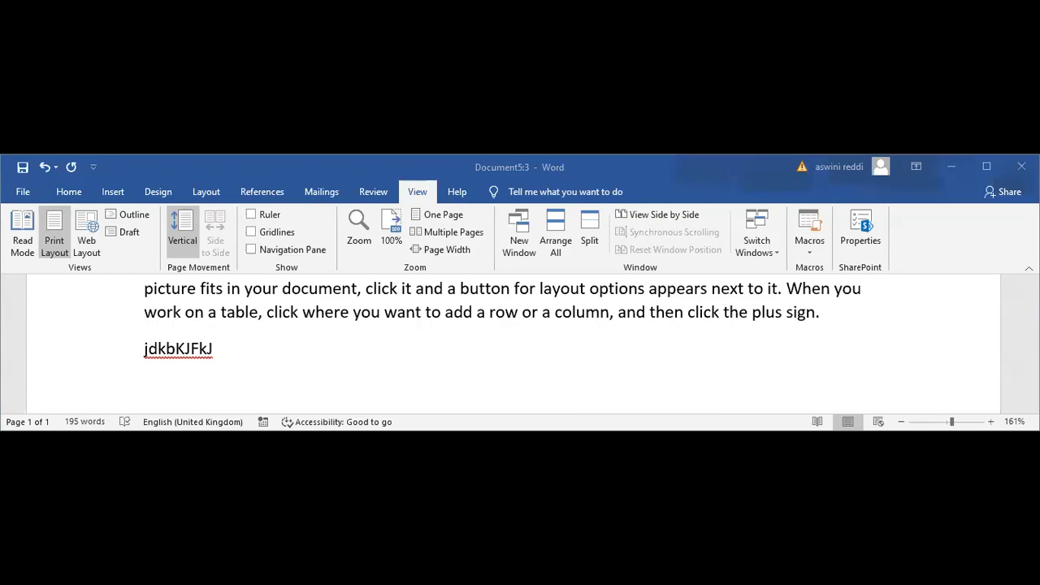
pyautogui.press('BackSpace')
pyautogui.press('BackSpace')
pyautogui.press('BackSpace')
pyautogui.press('BackSpace')
pyautogui.press('BackSpace')
pyautogui.press('BackSpace')
pyautogui.press('BackSpace')
pyautogui.press('BackSpace')
pyautogui.press('BackSpace')
pyautogui.press('BackSpace')
pyautogui.press('BackSpace')
pyautogui.press('BackSpace')
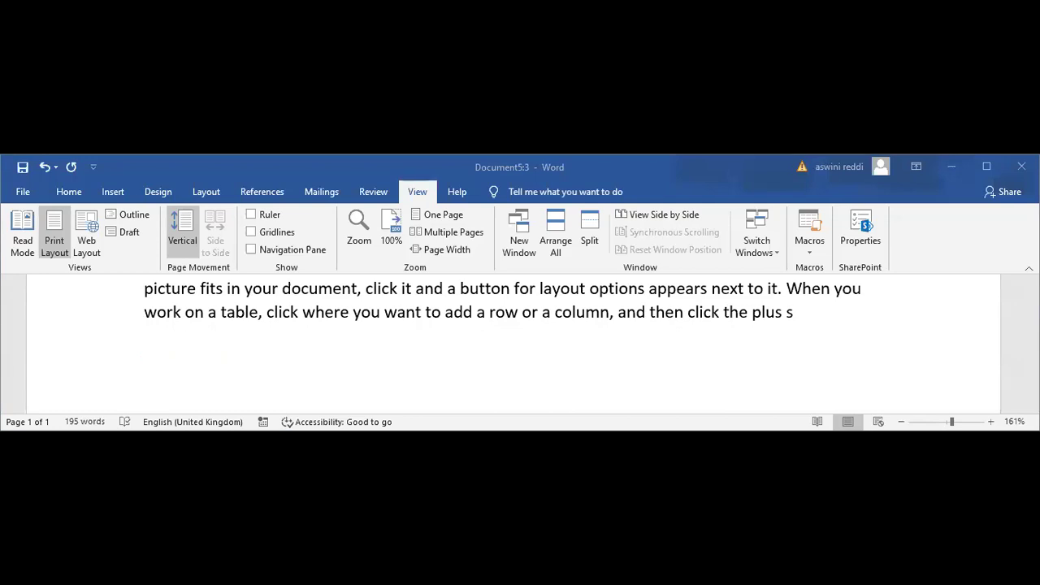
# Type random characters 'v,b, , , ,m,vmbvjhjzb' and insert 'jzk' right after 'plus'
pyautogui.write('v,b, , , ,m,vmbvjhjzb')
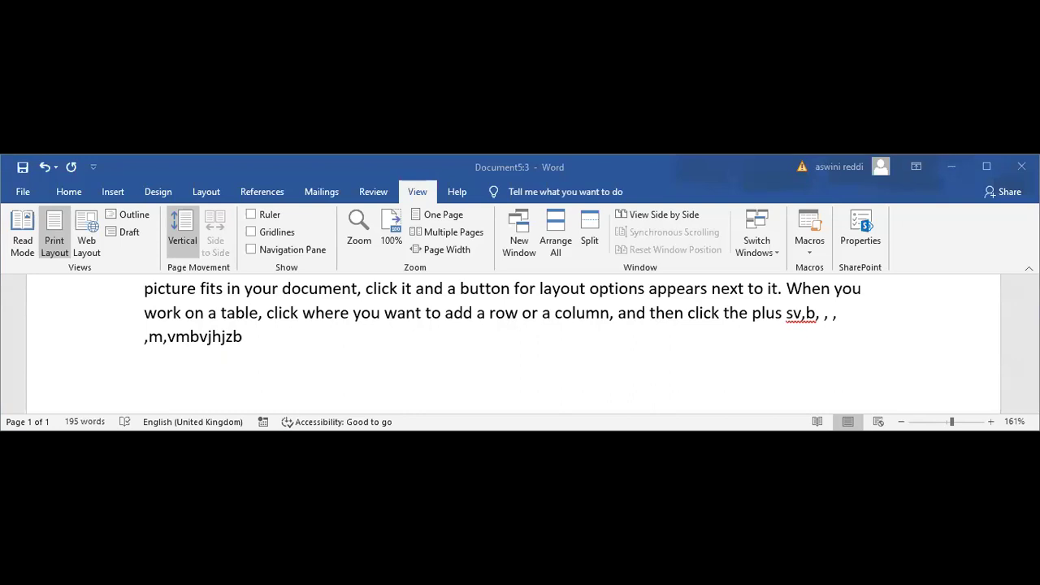
pyautogui.click(793, 313)
pyautogui.write('jzkkn')
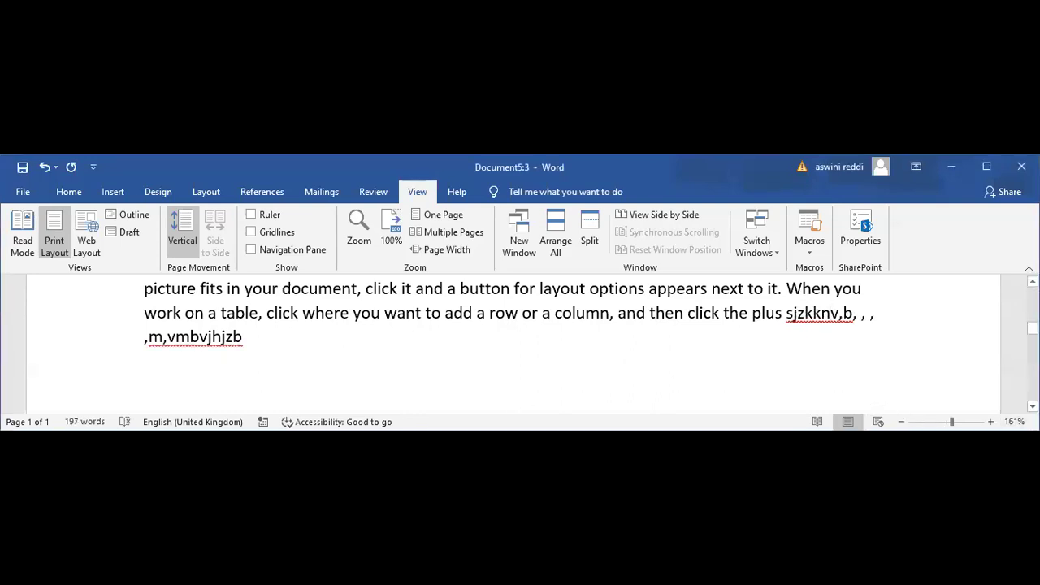
pyautogui.scroll(10, 520, 341)
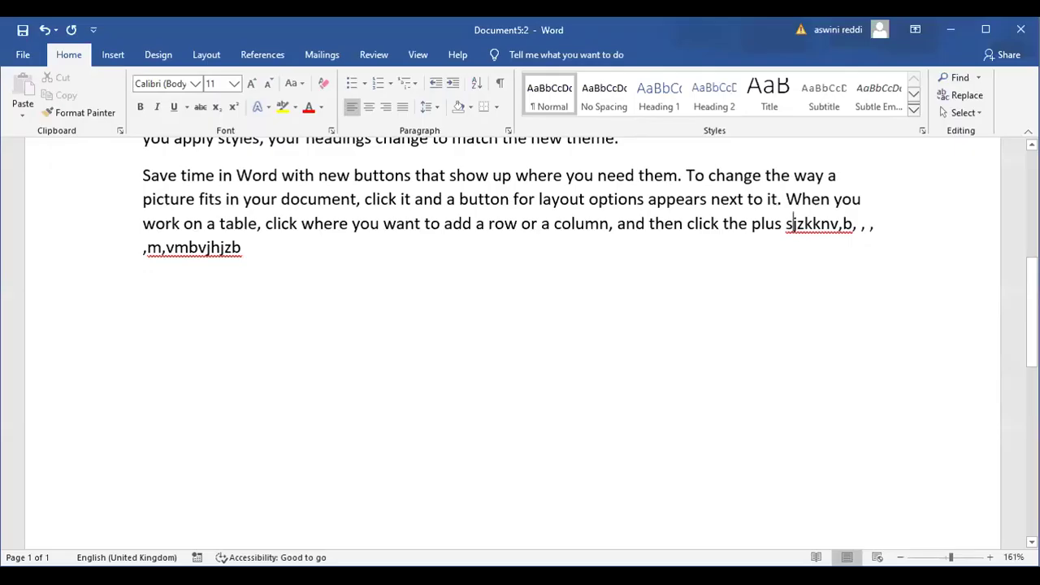
pyautogui.scroll(3, 948, 204)
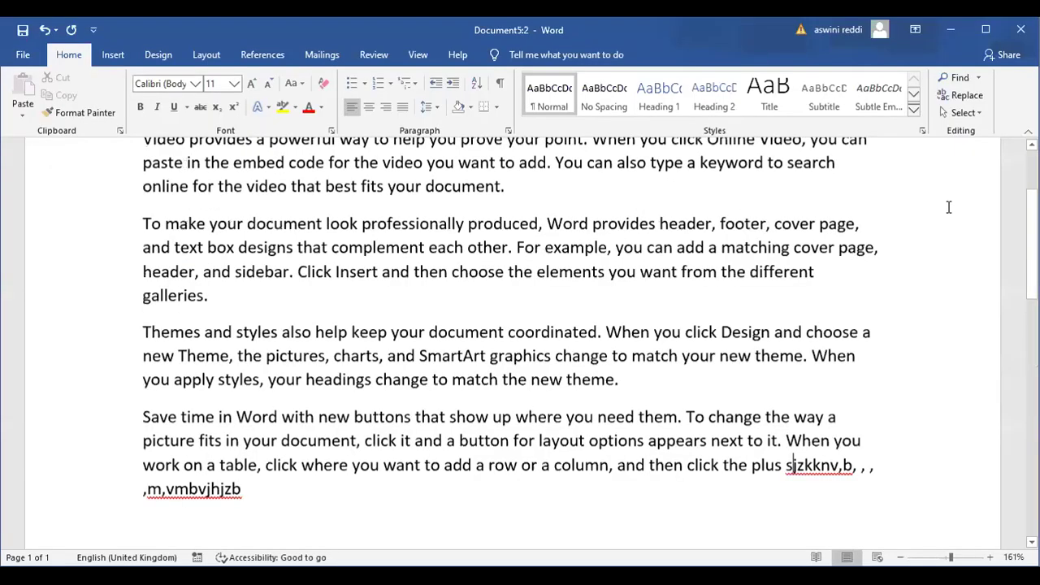
pyautogui.scroll(2, 845, 110)
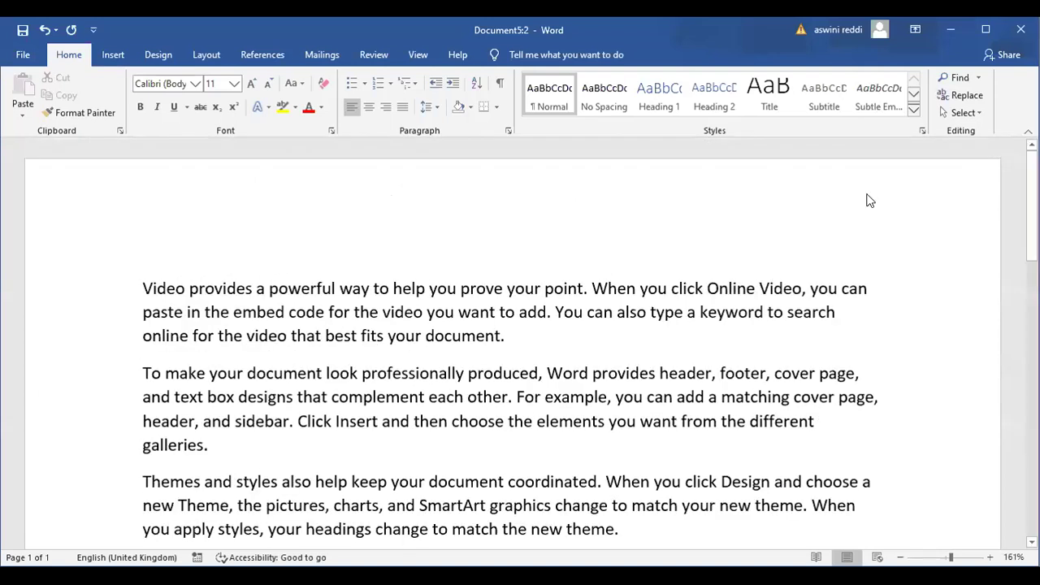
pyautogui.click(416, 57)
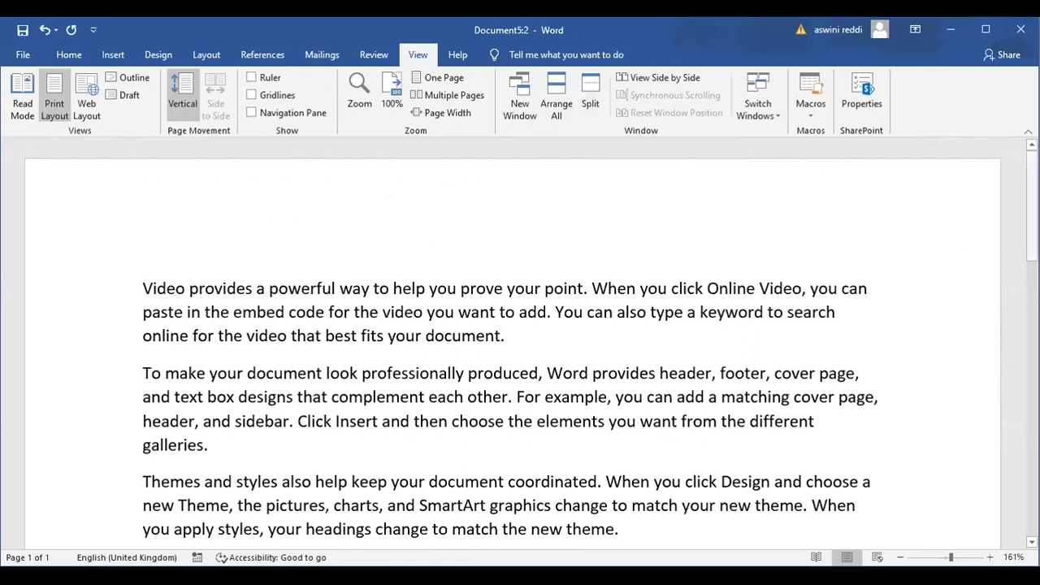
pyautogui.moveTo(1032, 207); pyautogui.dragTo(1032, 228)
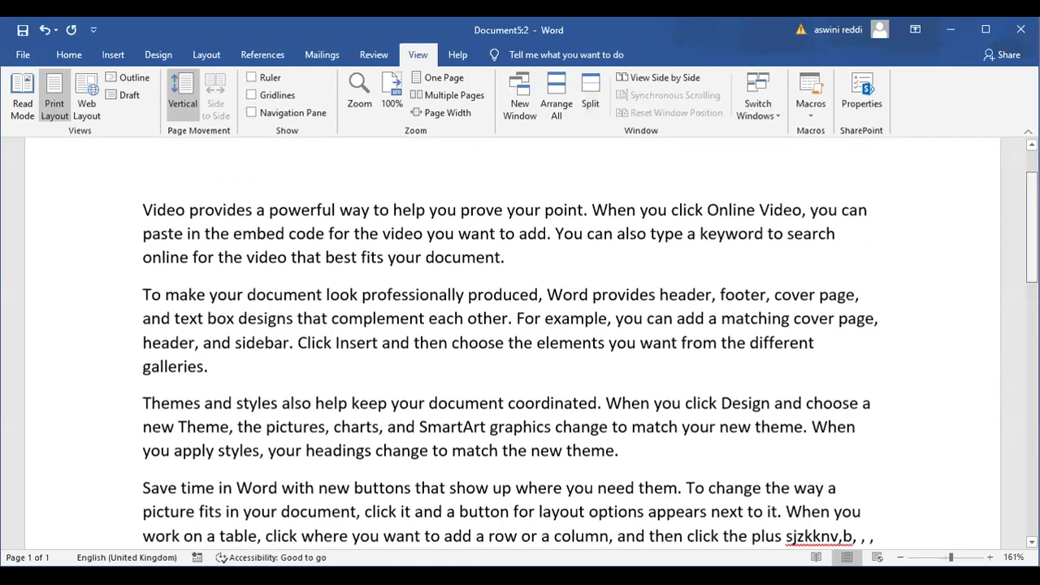
pyautogui.scroll(1, 520, 357)
pyautogui.scroll(-1, 520, 342)
pyautogui.scroll(1, 520, 342)
pyautogui.scroll(-1, 520, 341)
pyautogui.scroll(-1, 552, 330)
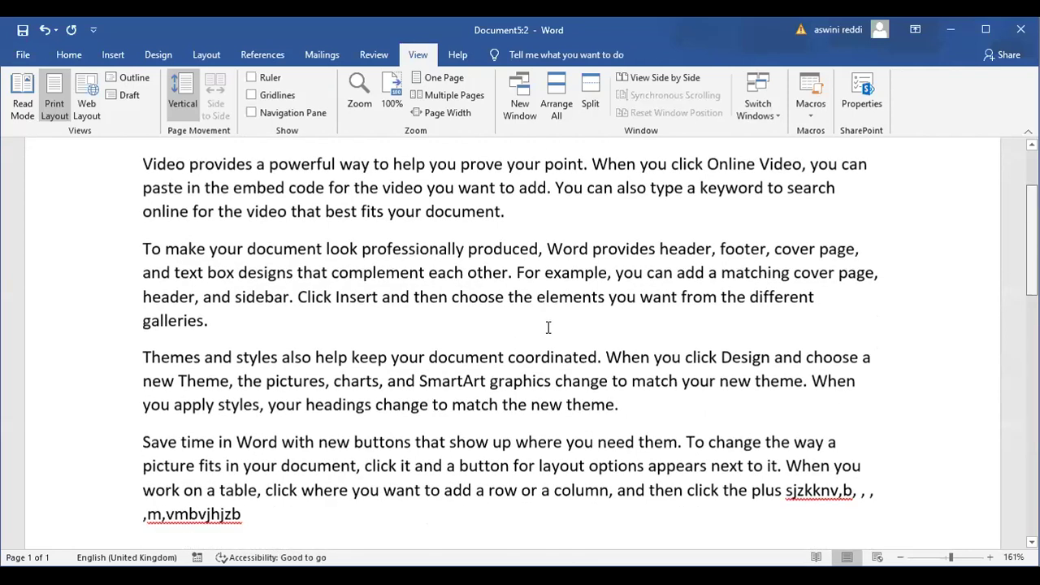
pyautogui.scroll(-1, 548, 327)
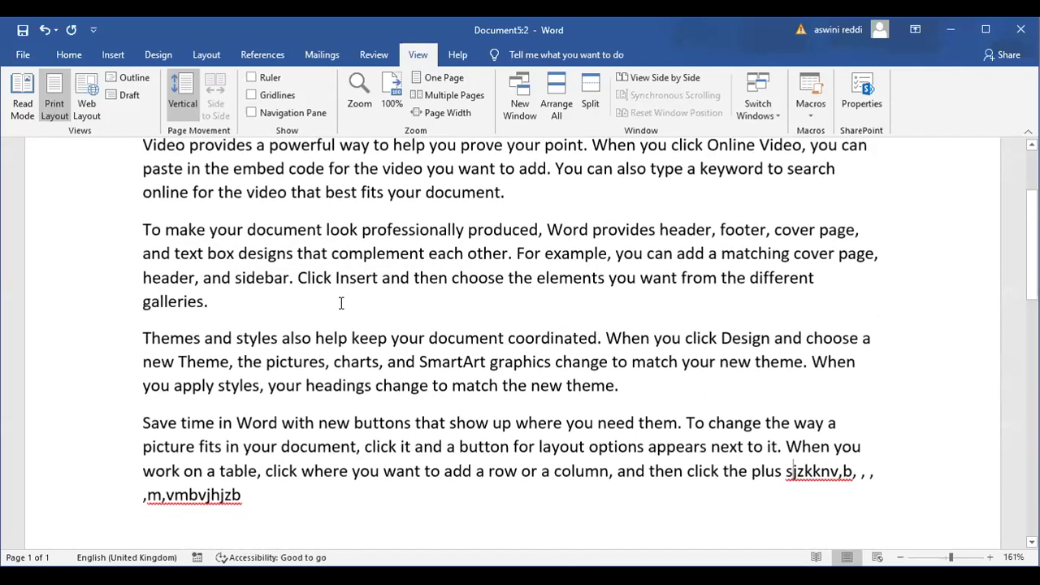
pyautogui.click(230, 301)
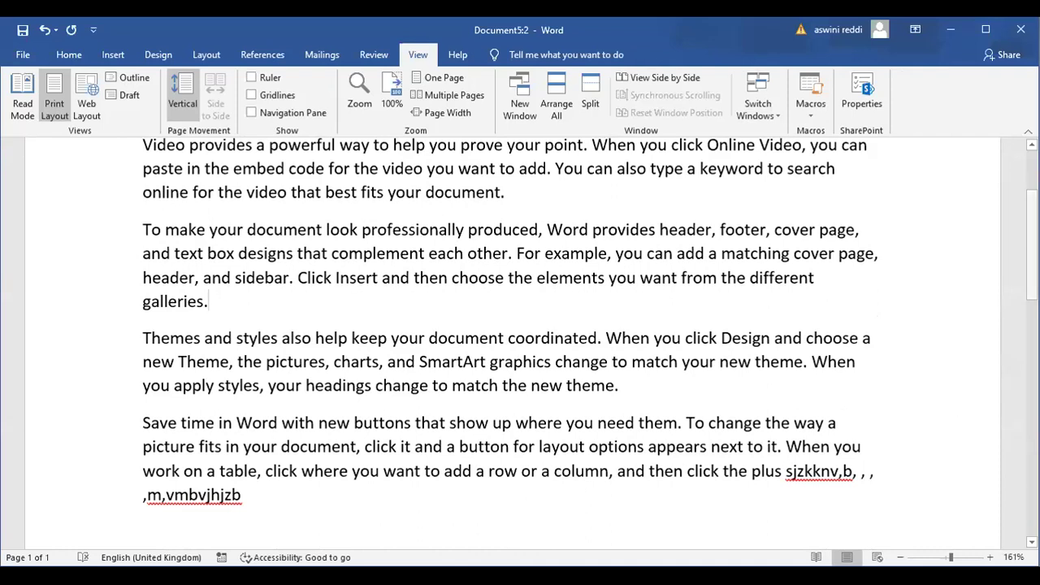
pyautogui.scroll(-2, 552, 325)
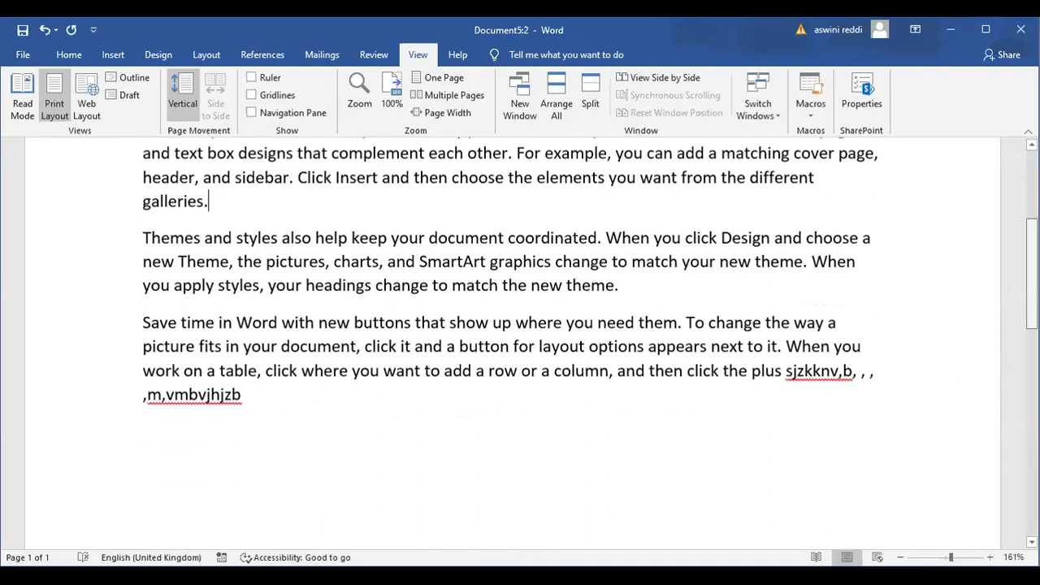
pyautogui.scroll(-1, 512, 341)
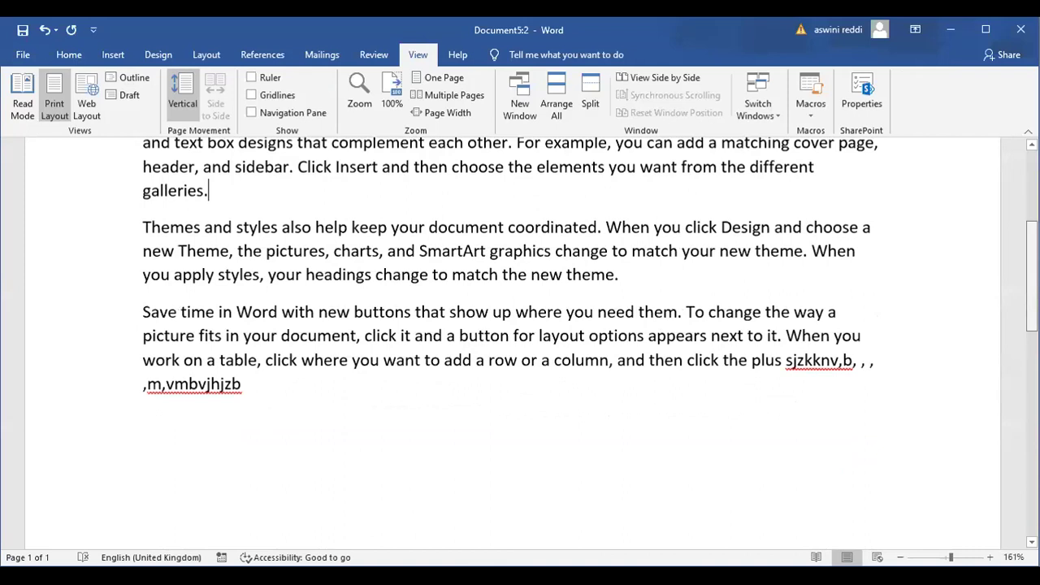
pyautogui.scroll(-2, 512, 341)
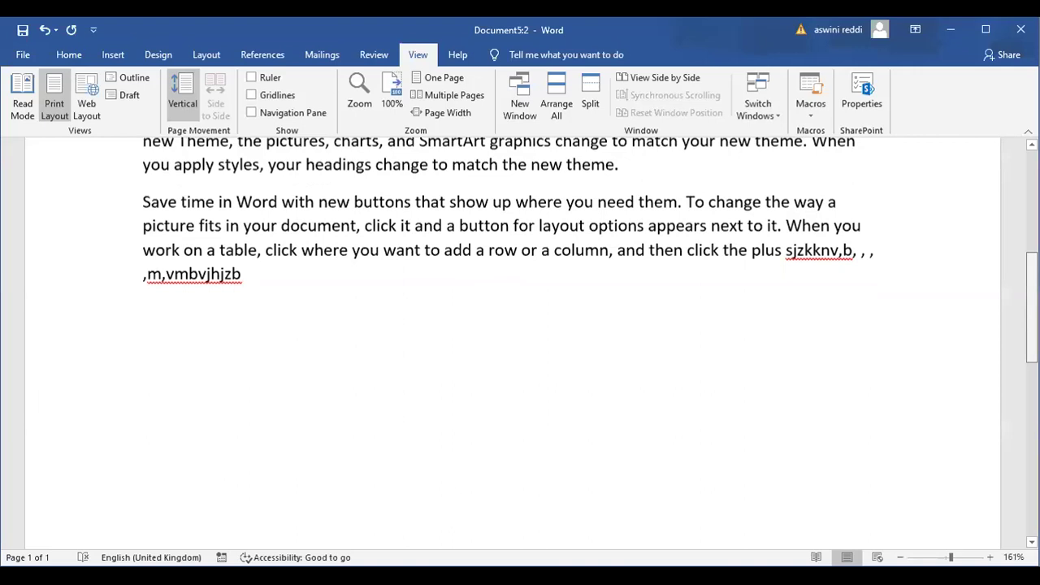
pyautogui.scroll(-5, 512, 341)
pyautogui.scroll(6, 249, 262)
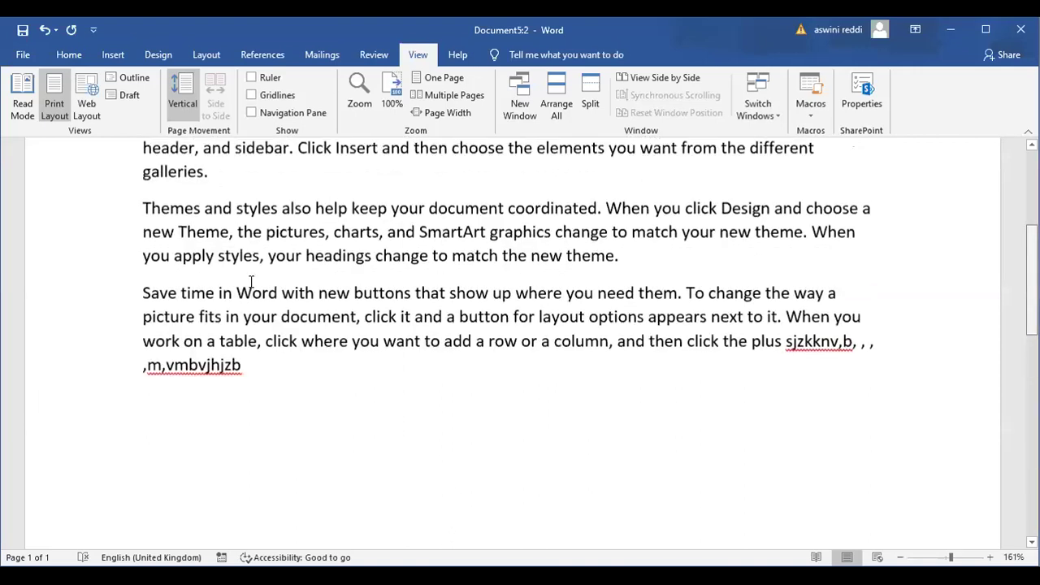
pyautogui.scroll(-1, 284, 278)
# Generate three five-sentence sample paragraphs with =rand(3,5) and scroll through the result
pyautogui.write('=rand')
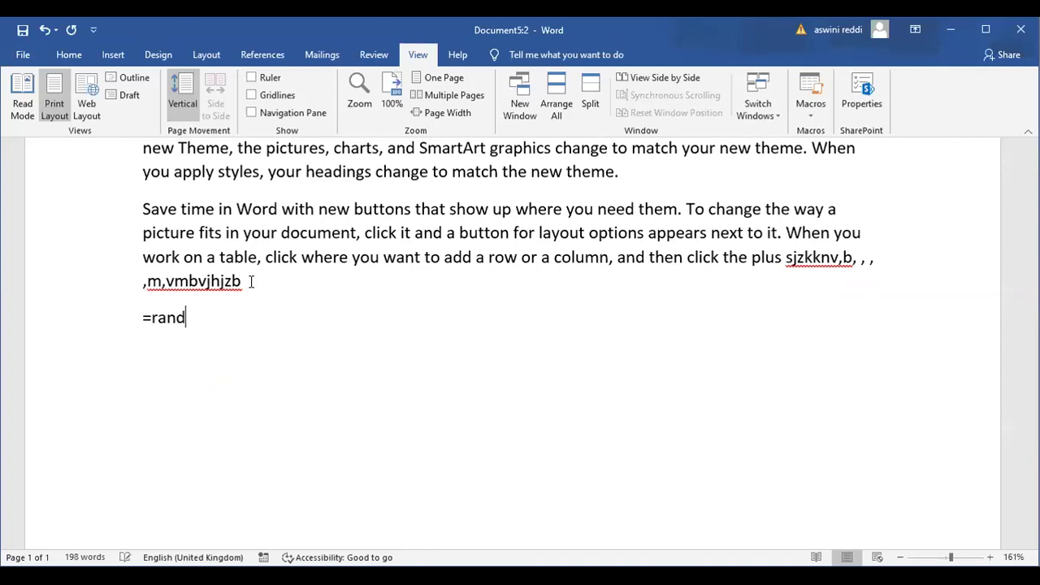
pyautogui.write('(3,5)')
pyautogui.press('Return')
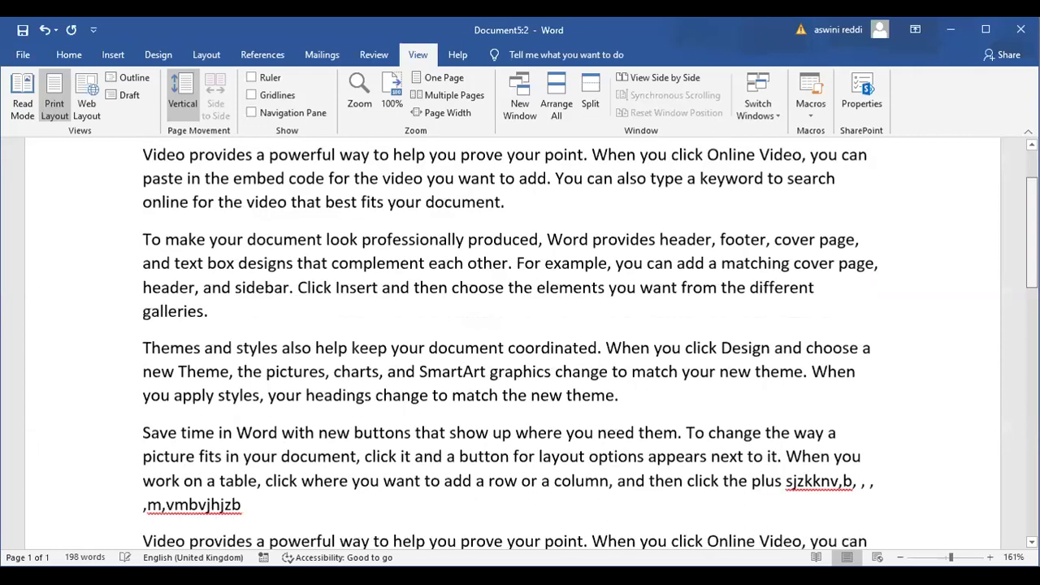
pyautogui.scroll(2, 512, 343)
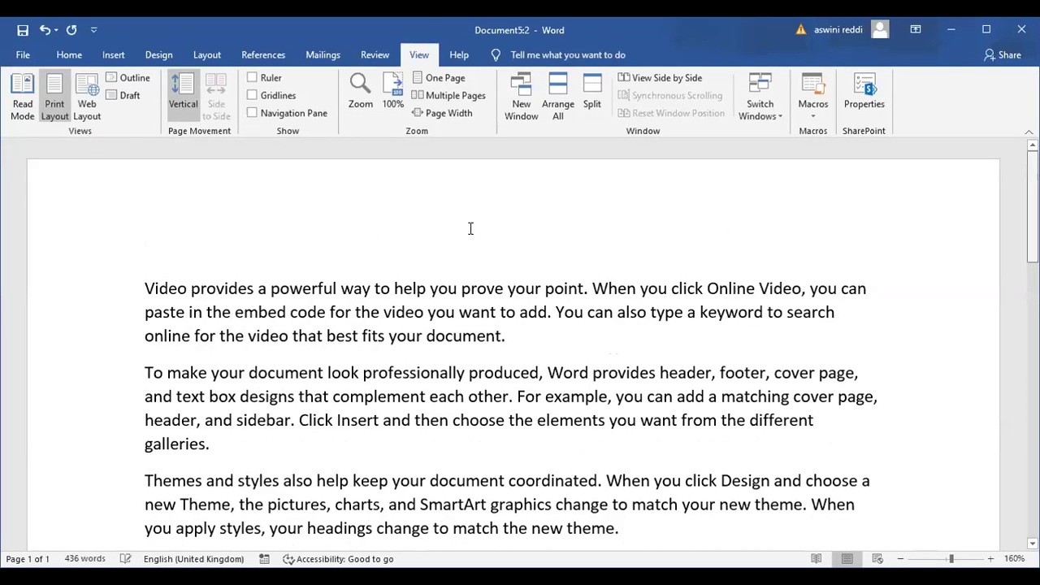
pyautogui.scroll(-2, 464, 244)
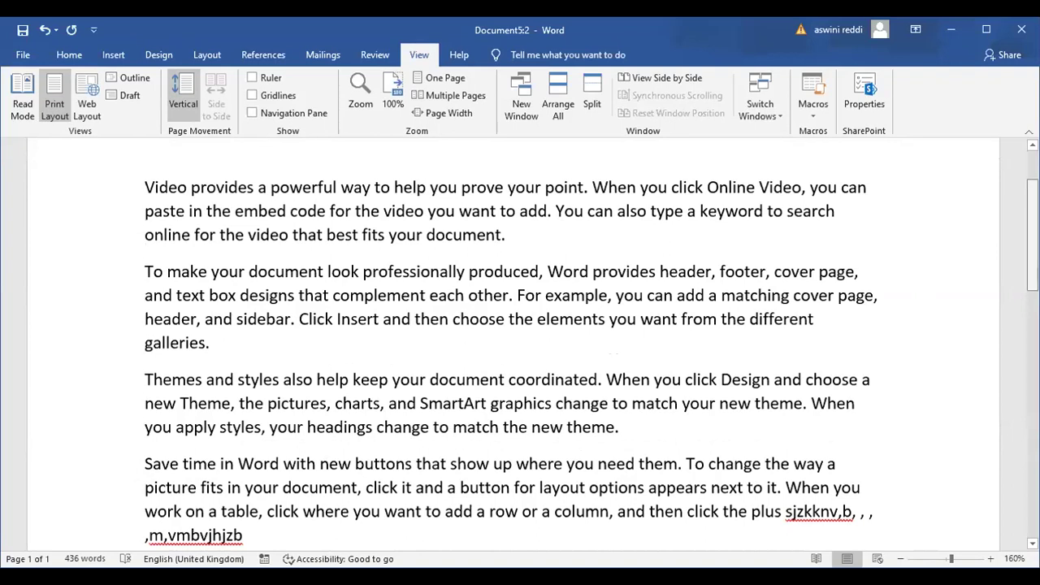
pyautogui.scroll(-2, 614, 358)
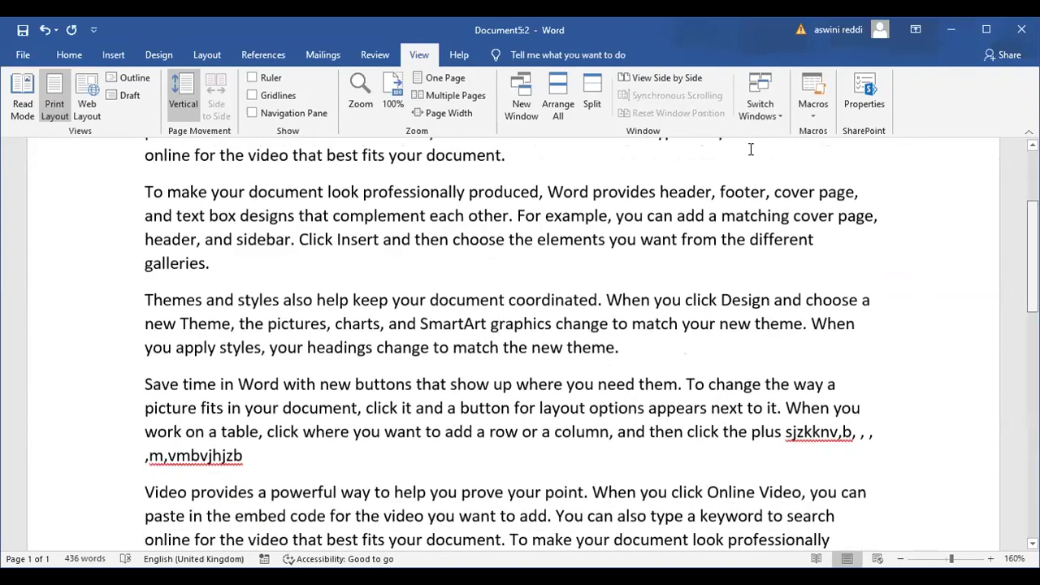
pyautogui.scroll(-1, 795, 165)
pyautogui.scroll(-1, 796, 170)
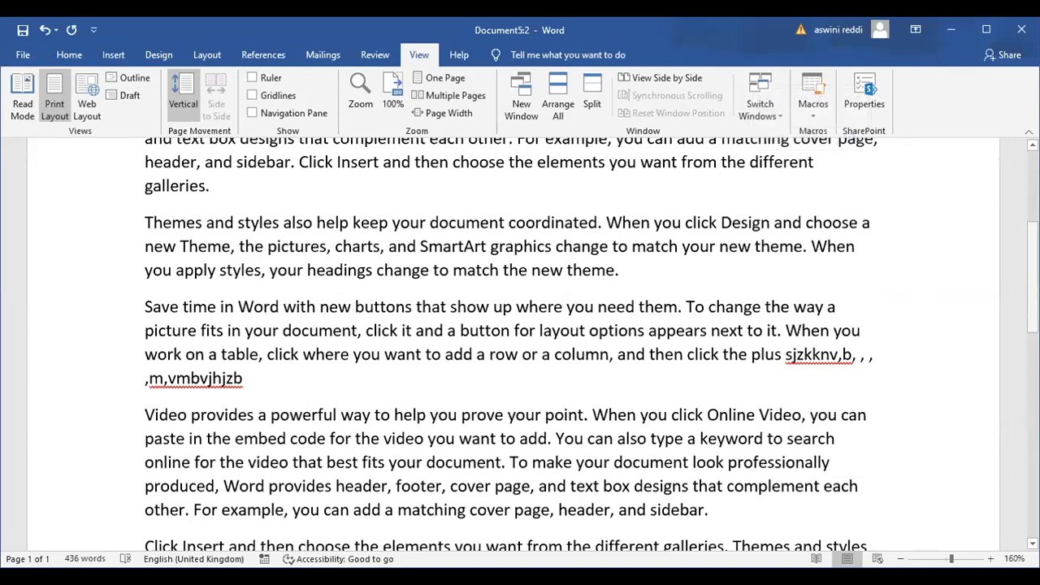
pyautogui.scroll(1, 736, 201)
pyautogui.scroll(2, 735, 201)
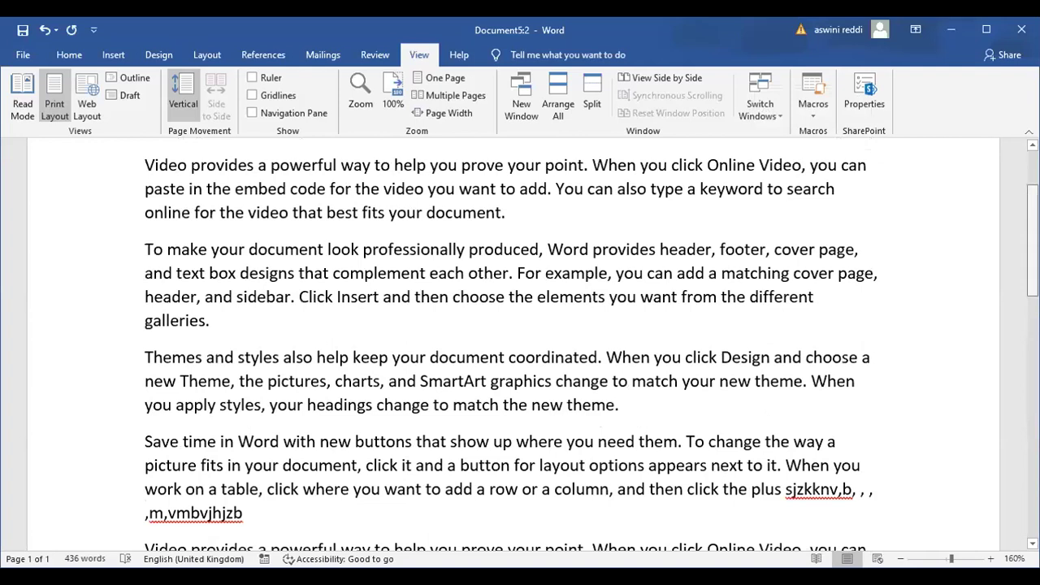
pyautogui.scroll(-3, 910, 270)
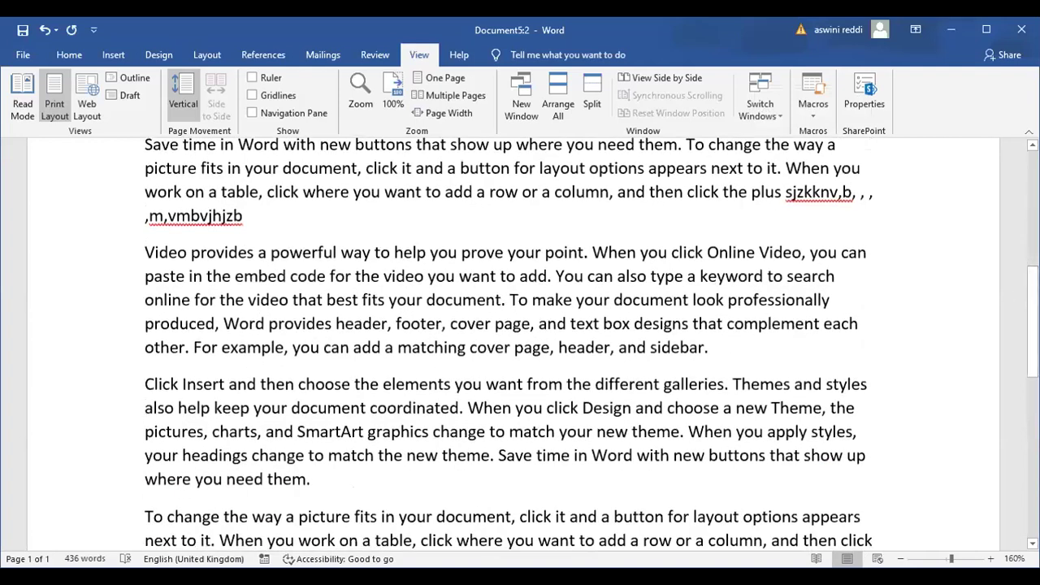
pyautogui.hotkey('ctrl', 'z')
pyautogui.hotkey('ctrl', 'z')
pyautogui.hotkey('ctrl', 'z')
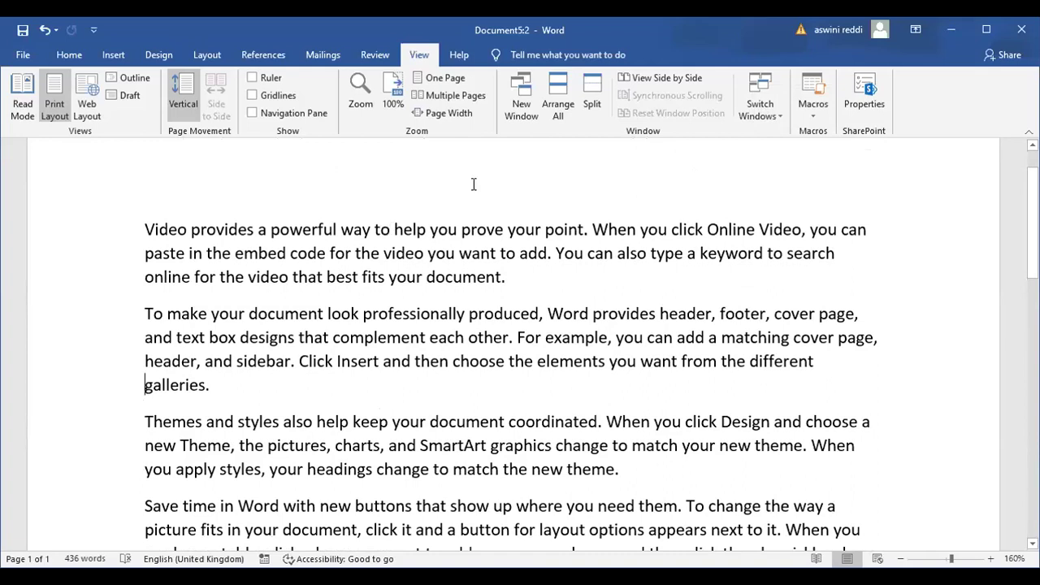
# Split the Document5:2 window into two panes and scroll the lower pane independently
pyautogui.click(591, 92)
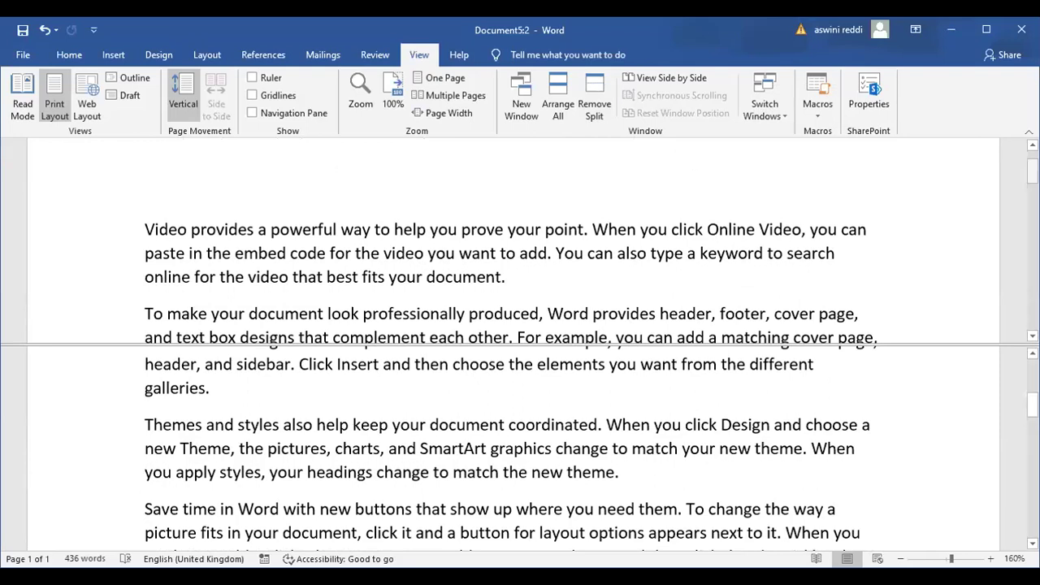
pyautogui.scroll(-1, 512, 244)
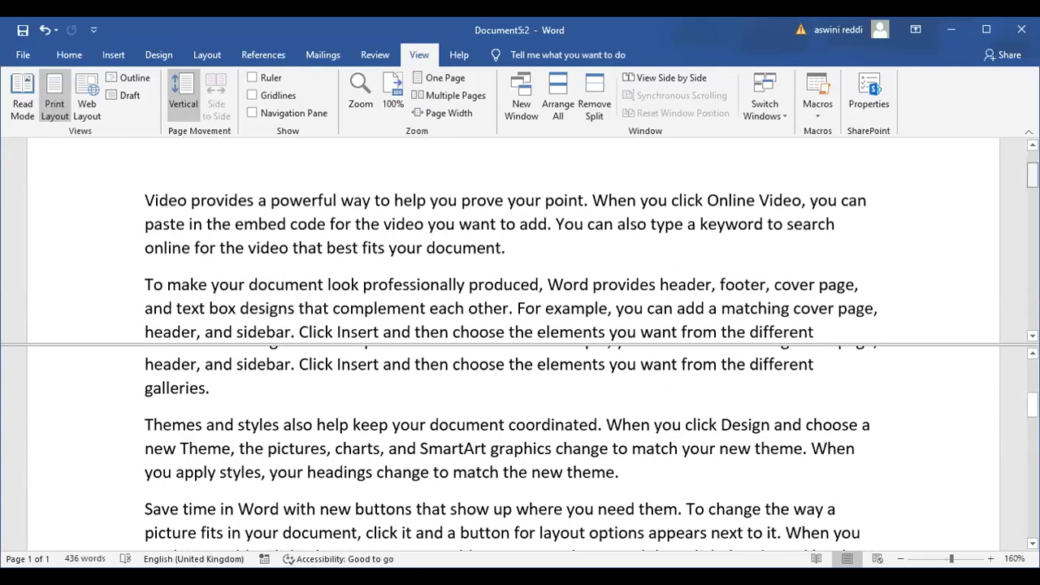
pyautogui.scroll(-1, 512, 447)
pyautogui.scroll(-3, 512, 447)
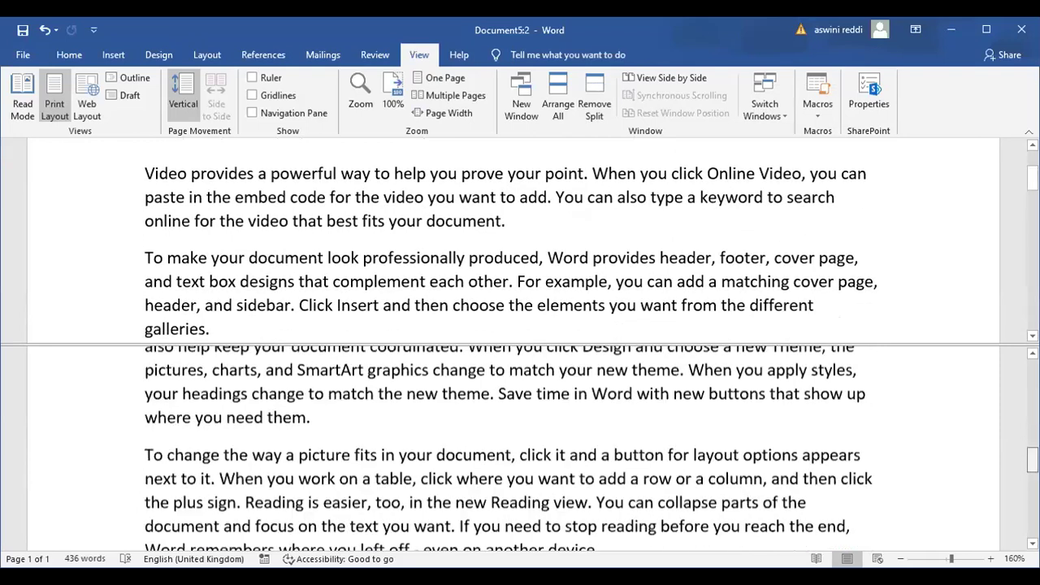
pyautogui.scroll(10, 512, 447)
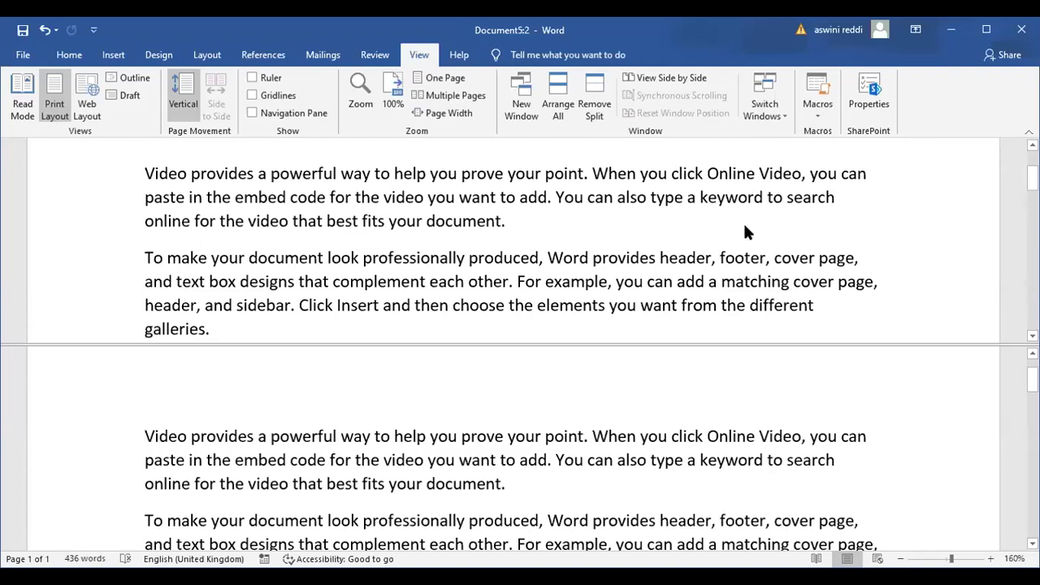
pyautogui.moveTo(1032, 383)
pyautogui.mouseDown()
pyautogui.moveTo(1032, 499)
pyautogui.moveTo(1032, 372)
pyautogui.mouseUp()
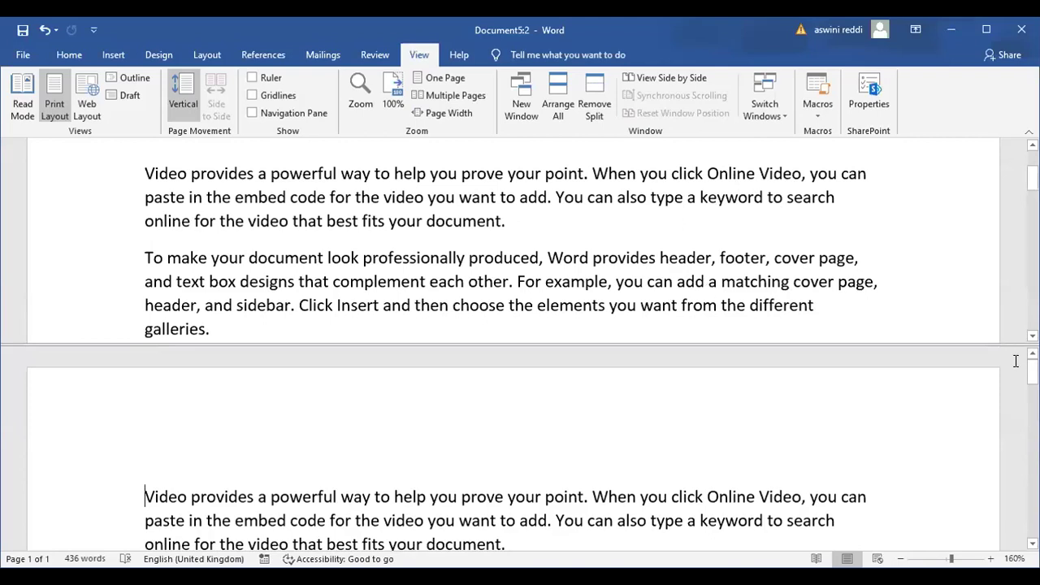
pyautogui.moveTo(1032, 372); pyautogui.dragTo(1033, 389)
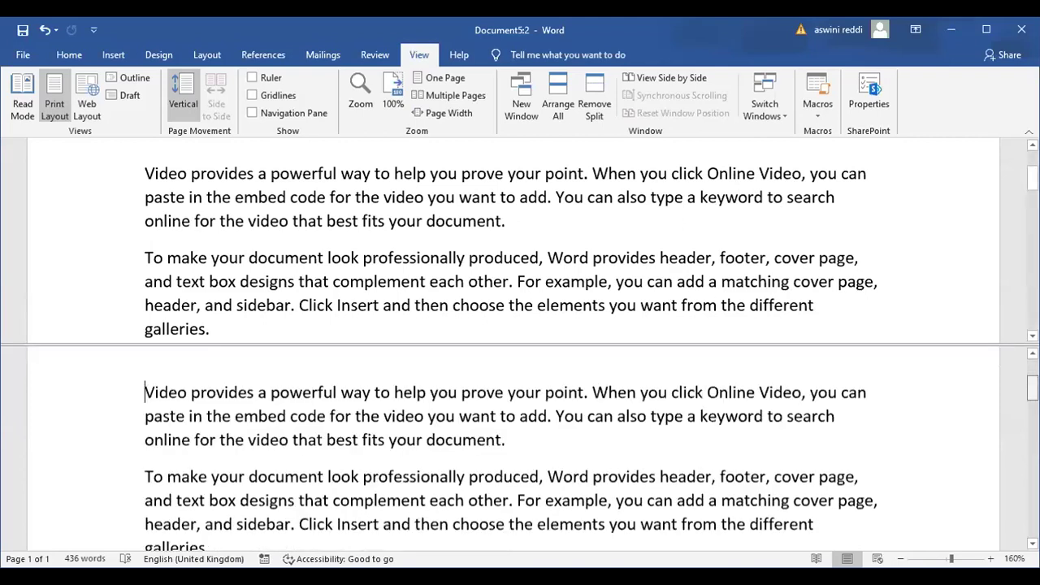
pyautogui.scroll(-1, 512, 451)
pyautogui.scroll(-3, 905, 264)
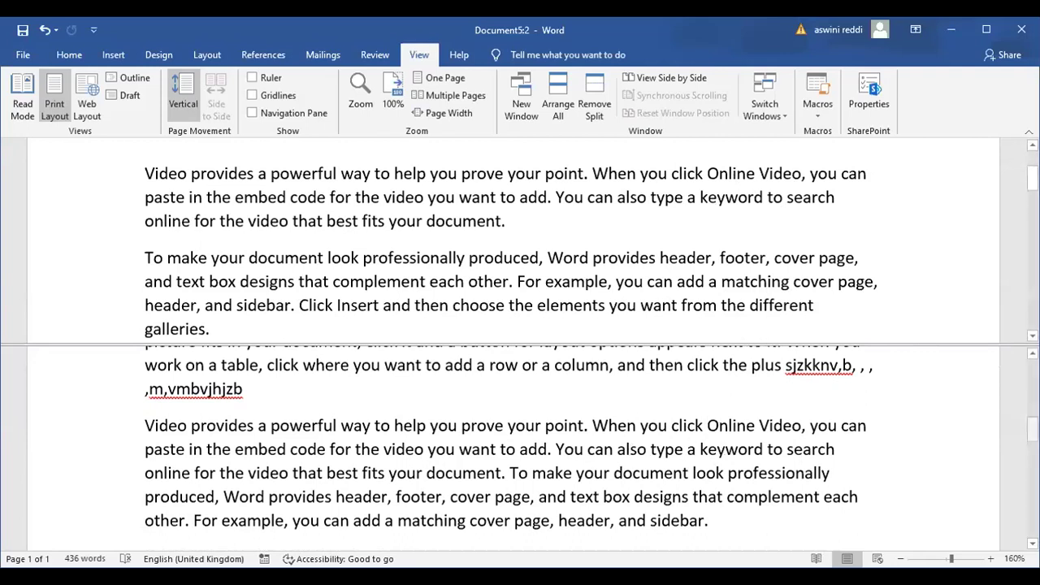
pyautogui.scroll(-1, 1032, 429)
pyautogui.scroll(-3, 512, 447)
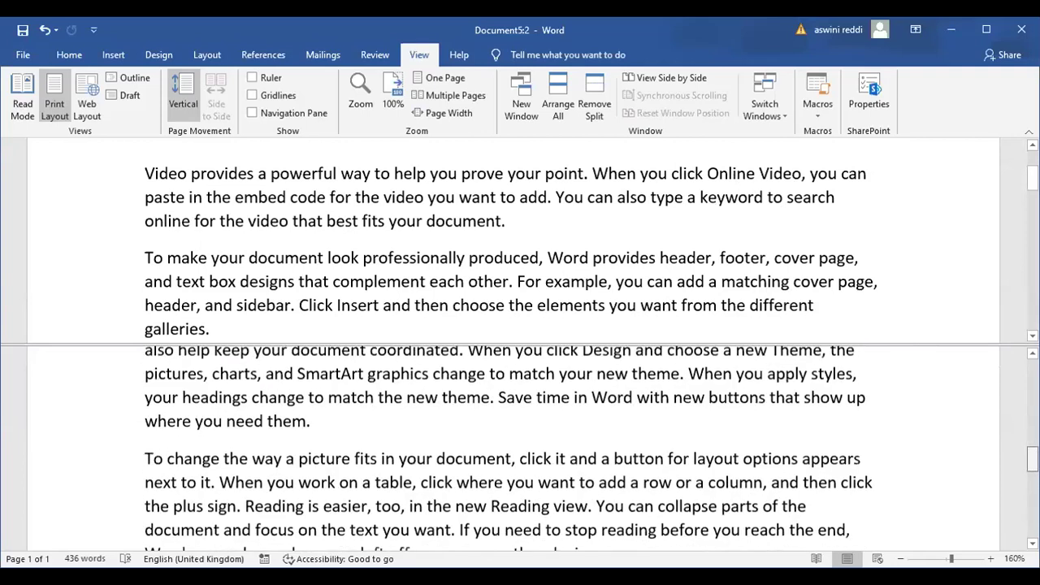
pyautogui.scroll(3, 512, 447)
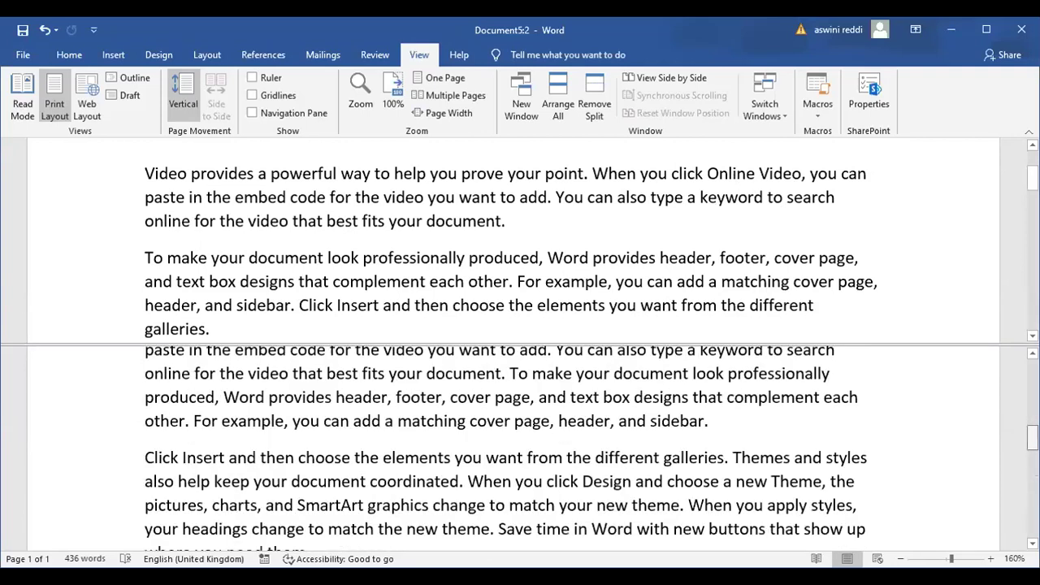
pyautogui.scroll(-4, 512, 447)
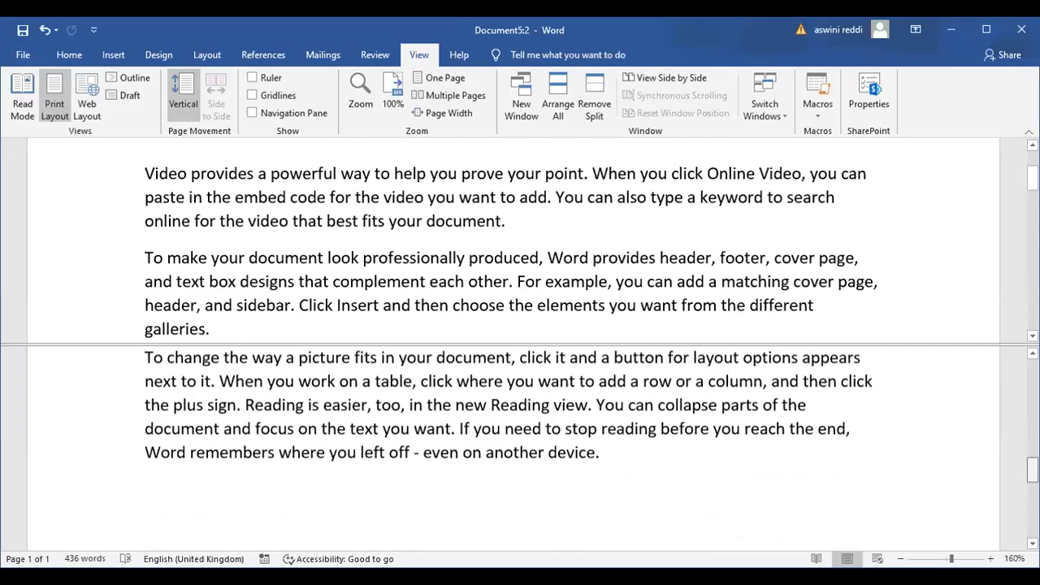
pyautogui.scroll(1, 512, 447)
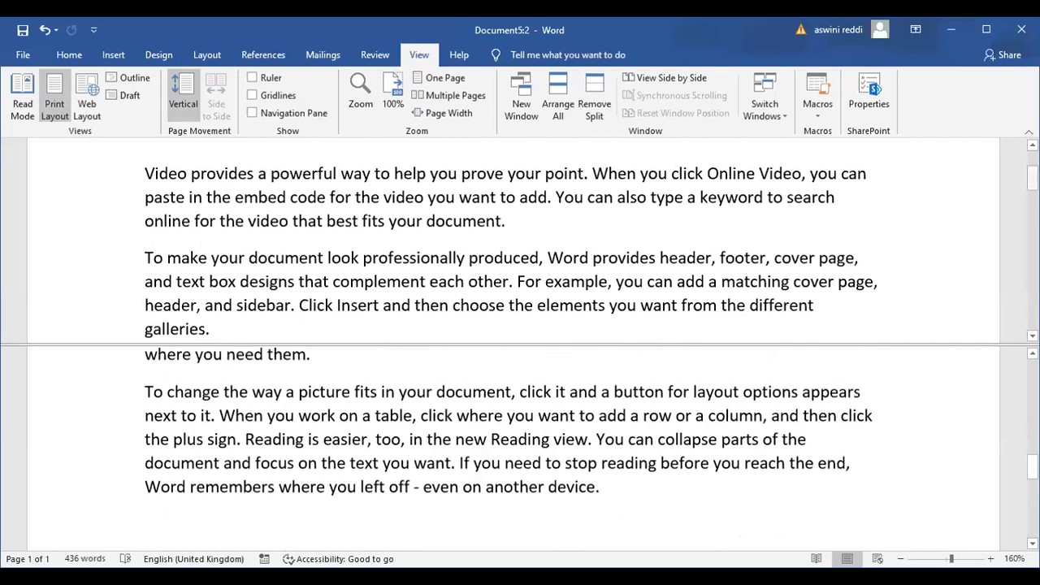
pyautogui.scroll(-3, 512, 239)
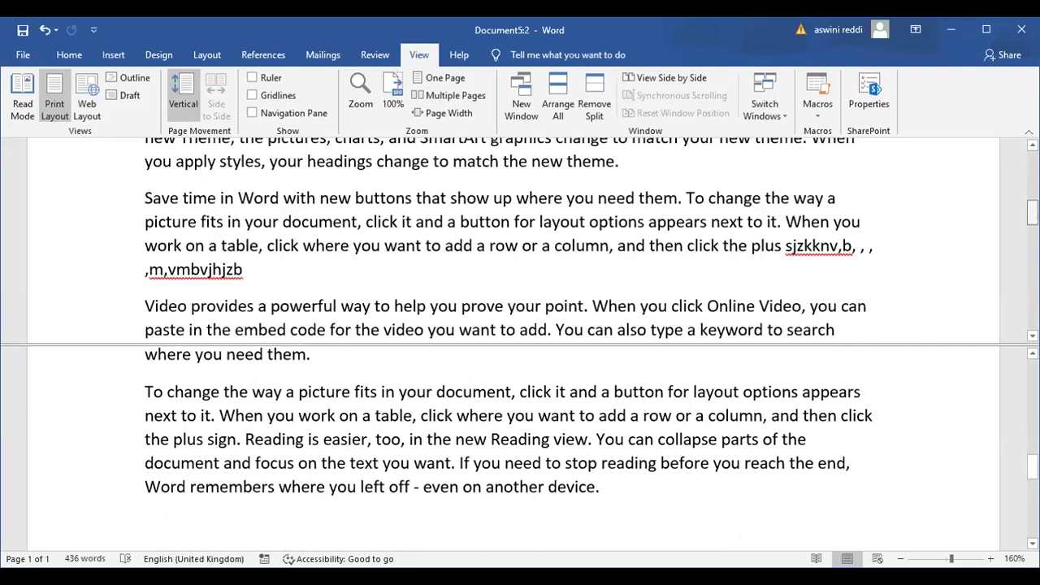
pyautogui.scroll(3, 512, 240)
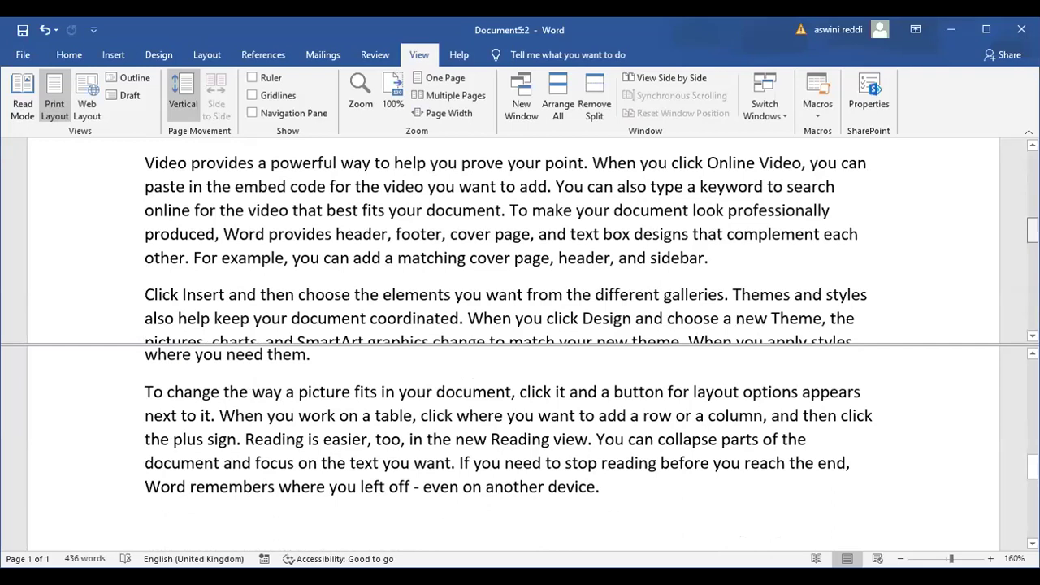
pyautogui.scroll(-5, 512, 240)
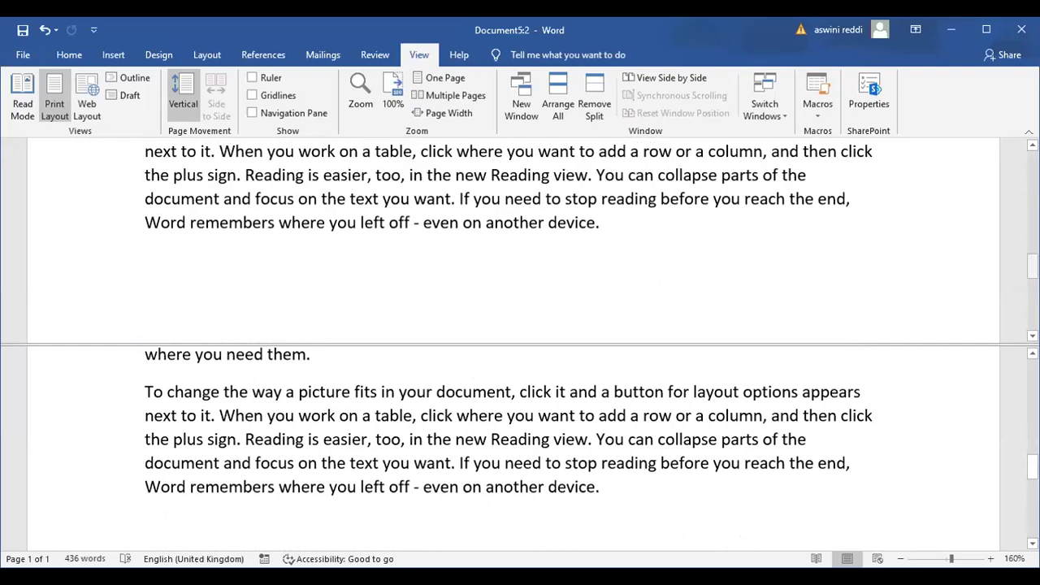
pyautogui.scroll(2, 512, 240)
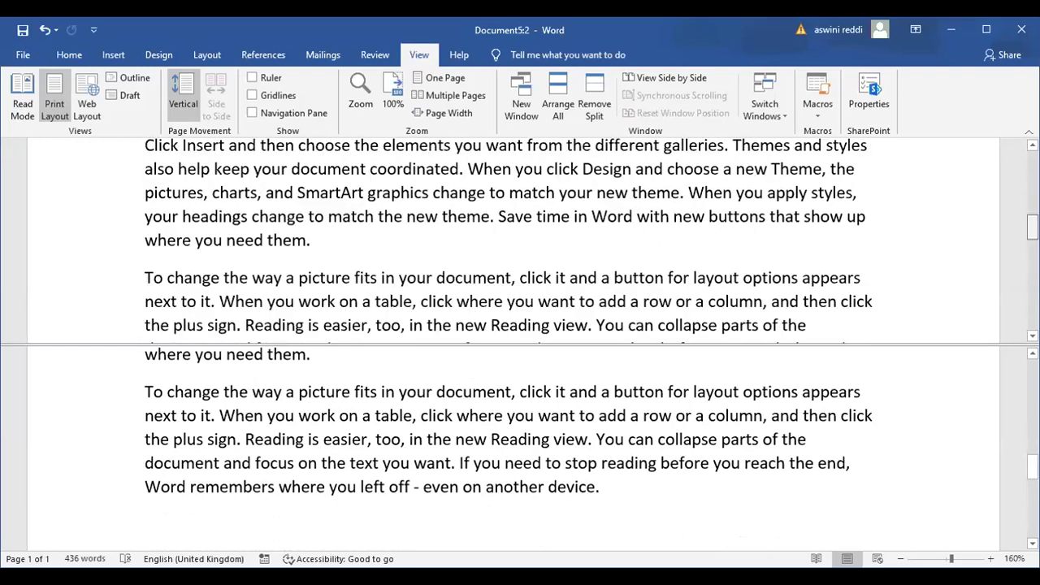
pyautogui.scroll(3, 512, 240)
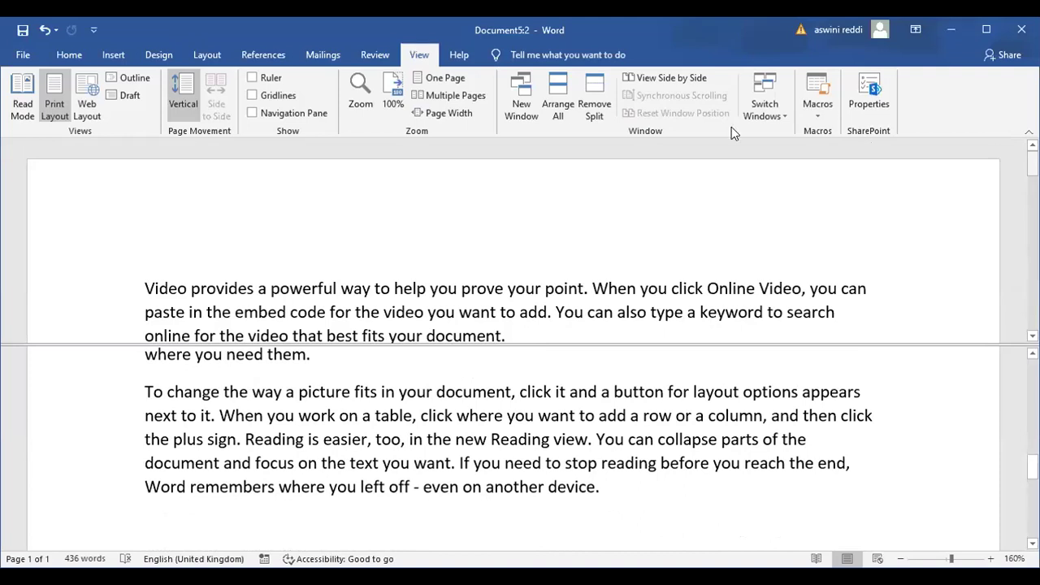
# Use Remove Split on the View tab to return Document5:2 to one pane
pyautogui.click(594, 106)
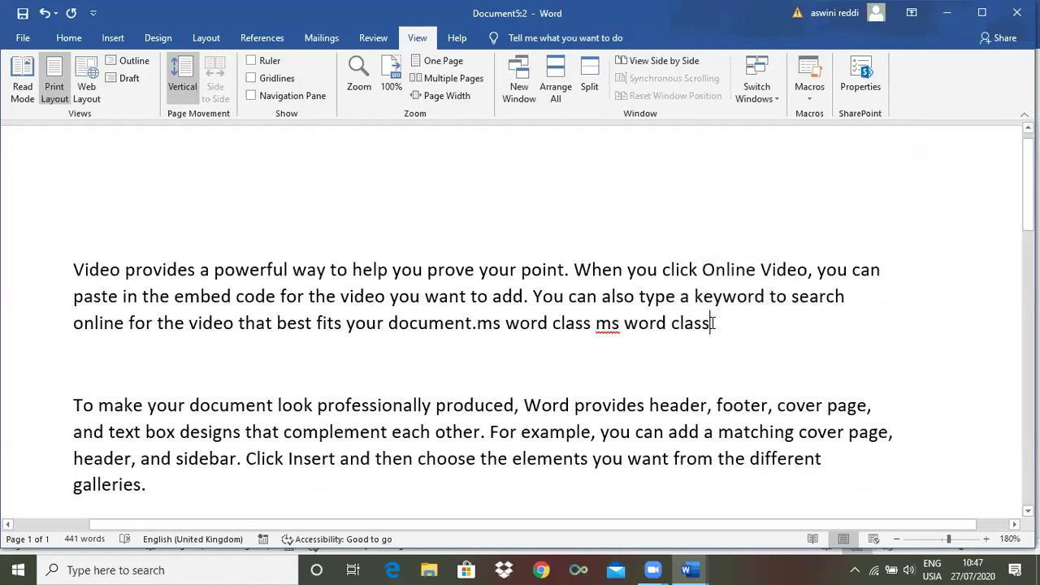
# Add a new paragraph reading 'ms word class', fixing the capitalisation, followed by an empty line
pyautogui.press('Return')
pyautogui.write('ms')
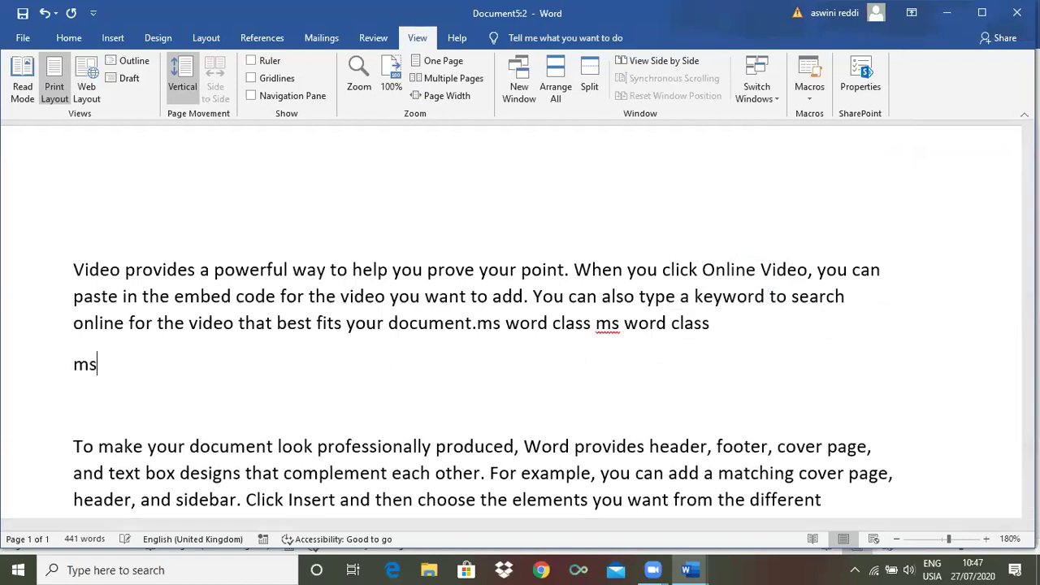
pyautogui.write(' word cl')
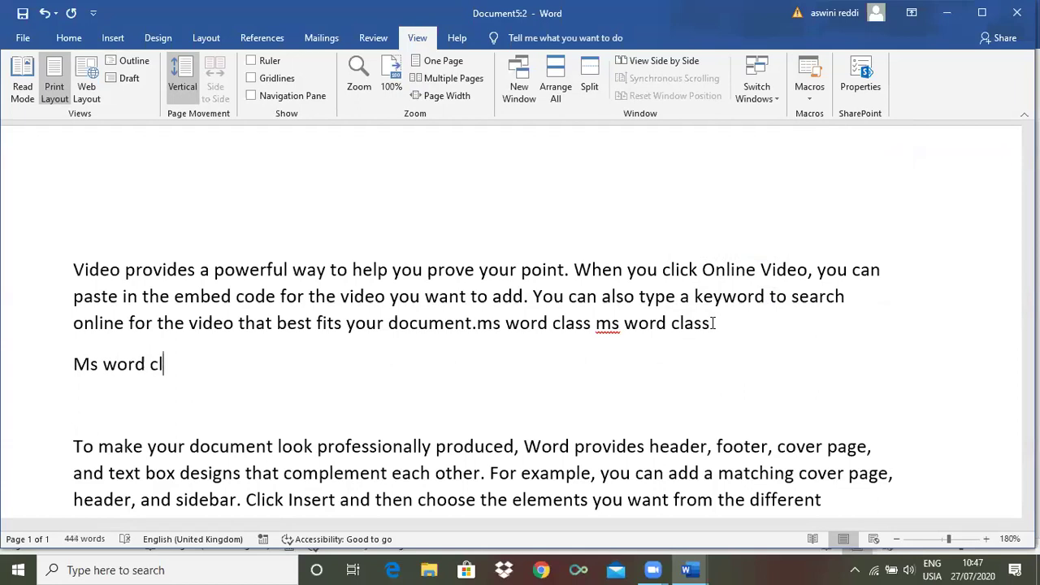
pyautogui.write('ASS')
pyautogui.press('BackSpace')
pyautogui.press('BackSpace')
pyautogui.press('BackSpace')
pyautogui.write('ass')
pyautogui.press('Return')
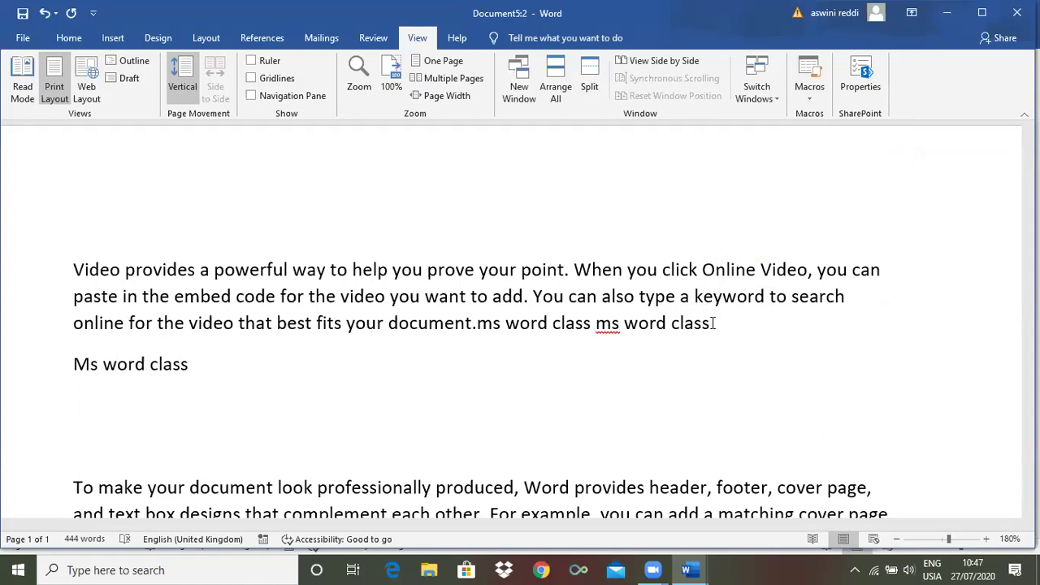
# Run the Ctrl+V macro eight times to build a paragraph of repeated 'ms word class', then list the macros
pyautogui.write('ms word class')
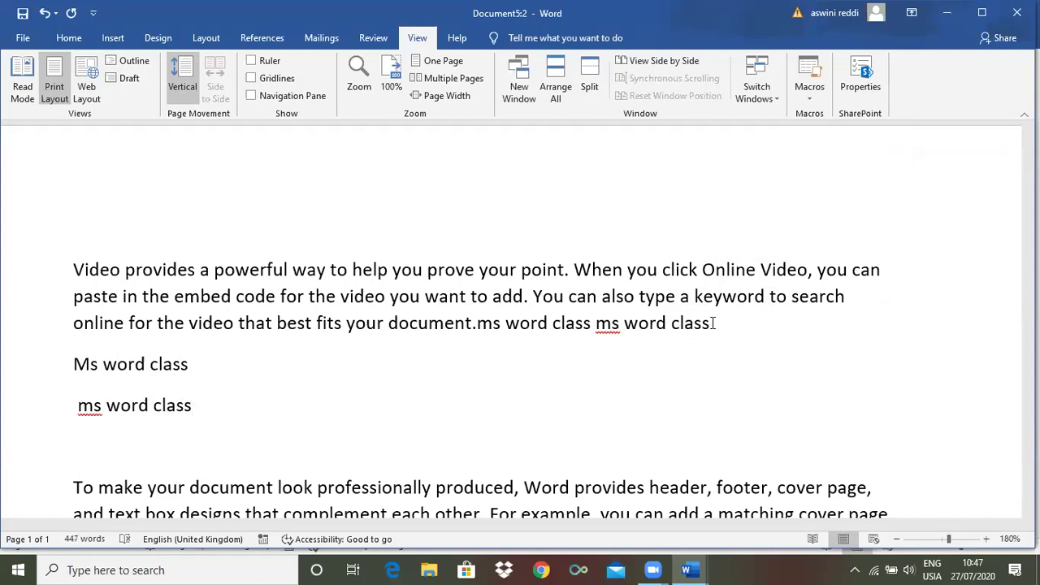
pyautogui.write('ms word class')
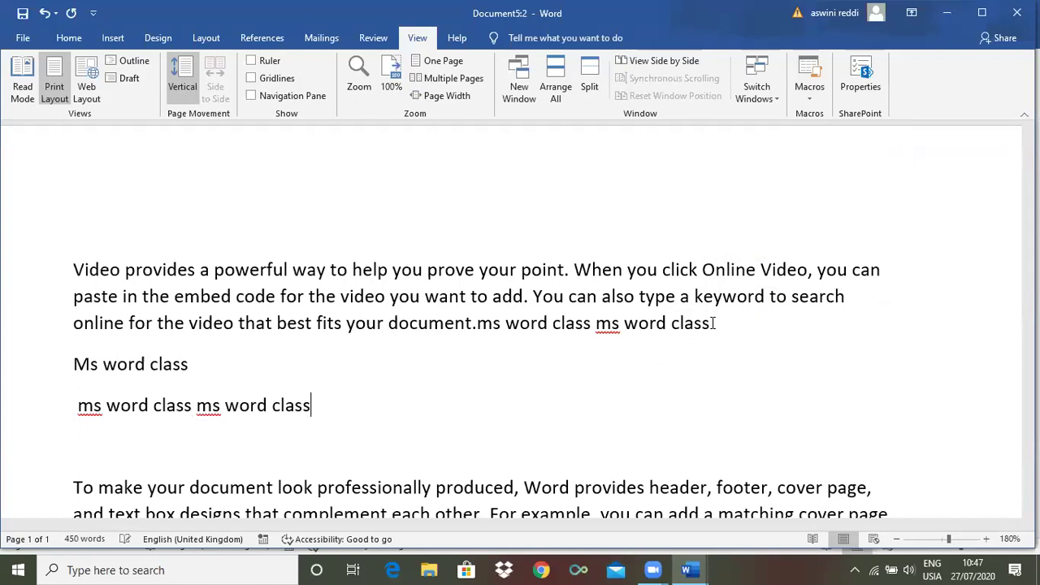
pyautogui.hotkey('ctrl', 'v')
pyautogui.hotkey('ctrl', 'v')
pyautogui.hotkey('ctrl', 'v')
pyautogui.hotkey('ctrl', 'v')
pyautogui.hotkey('ctrl', 'v')
pyautogui.hotkey('ctrl', 'v')
pyautogui.hotkey('ctrl', 'v')
pyautogui.hotkey('ctrl', 'v')
pyautogui.hotkey('ctrl', 'v')
pyautogui.hotkey('ctrl', 'v')
pyautogui.hotkey('ctrl', 'v')
pyautogui.hotkey('ctrl', 'v')
pyautogui.hotkey('ctrl', 'v')
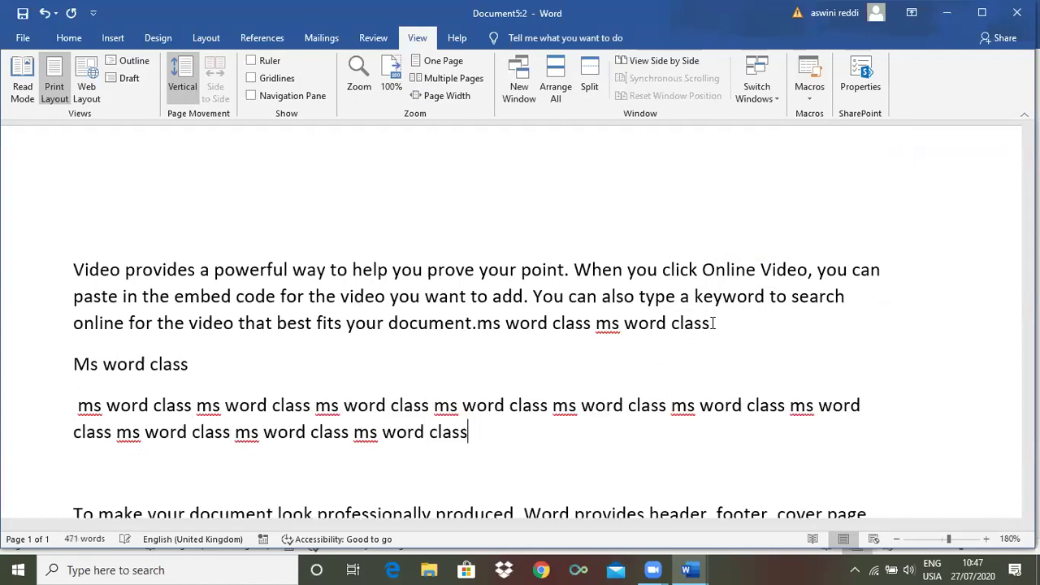
pyautogui.hotkey('ctrl', 'v')
pyautogui.hotkey('ctrl', 'v')
pyautogui.hotkey('ctrl', 'v')
pyautogui.hotkey('ctrl', 'v')
pyautogui.hotkey('ctrl', 'v')
pyautogui.hotkey('ctrl', 'v')
pyautogui.hotkey('ctrl', 'v')
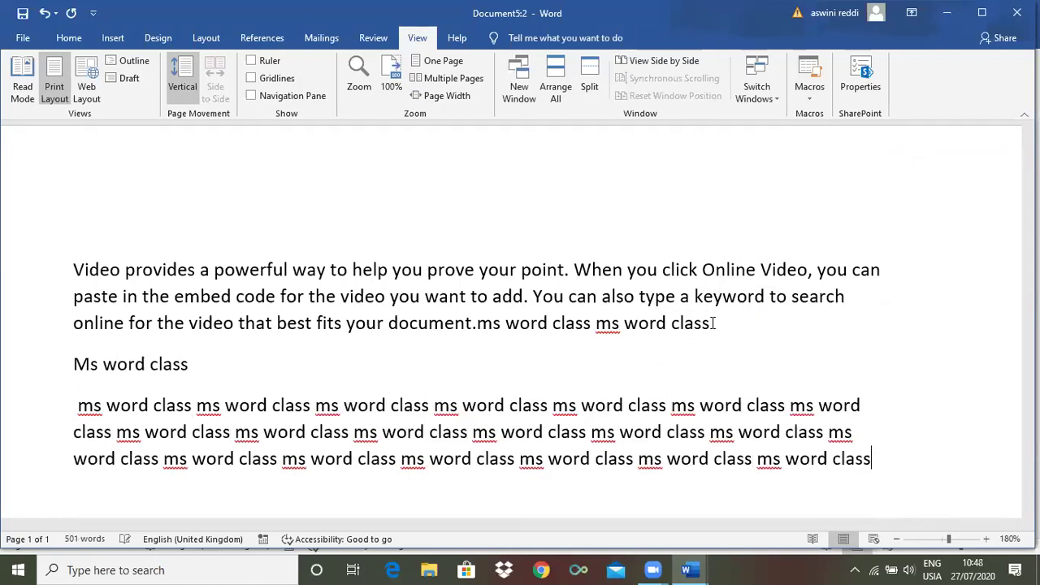
pyautogui.hotkey('ctrl', 'v')
pyautogui.hotkey('ctrl', 'v')
pyautogui.hotkey('ctrl', 'v')
pyautogui.hotkey('ctrl', 'v')
pyautogui.hotkey('ctrl', 'v')
pyautogui.hotkey('ctrl', 'v')
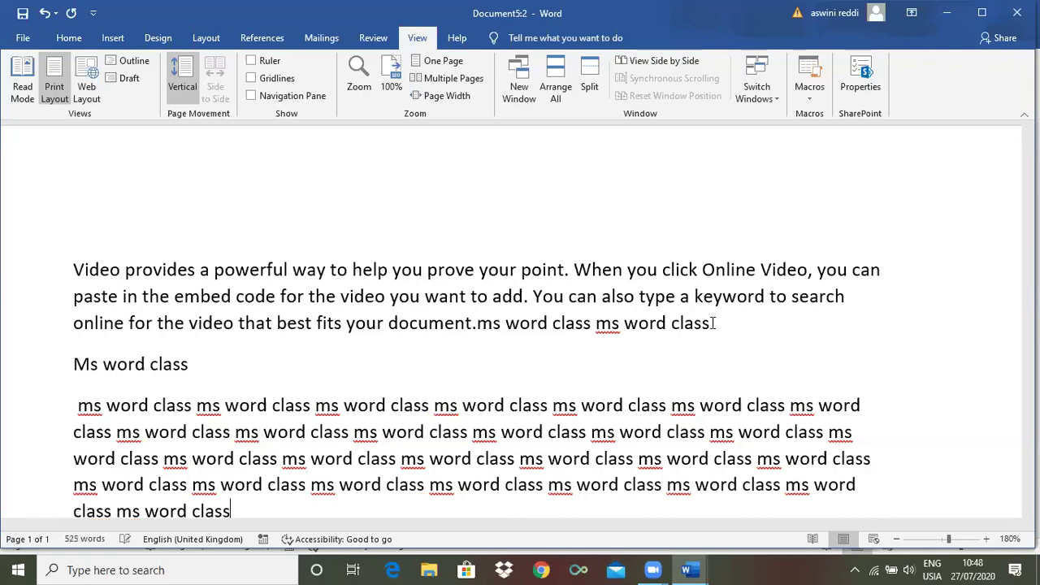
pyautogui.hotkey('ctrl', 'v')
pyautogui.hotkey('ctrl', 'v')
pyautogui.hotkey('ctrl', 'v')
pyautogui.hotkey('ctrl', 'v')
pyautogui.hotkey('ctrl', 'v')
pyautogui.hotkey('ctrl', 'v')
pyautogui.hotkey('ctrl', 'v')
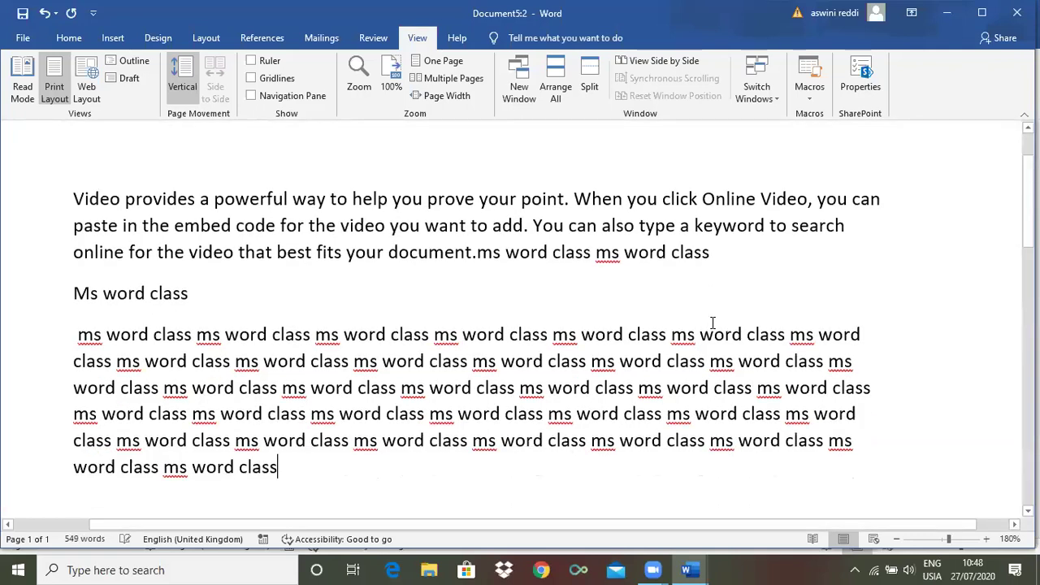
pyautogui.hotkey('ctrl', 'v')
pyautogui.hotkey('ctrl', 'v')
pyautogui.hotkey('ctrl', 'v')
pyautogui.hotkey('ctrl', 'v')
pyautogui.hotkey('ctrl', 'v')
pyautogui.hotkey('ctrl', 'v')
pyautogui.hotkey('ctrl', 'v')
pyautogui.hotkey('ctrl', 'v')
pyautogui.hotkey('ctrl', 'v')
pyautogui.hotkey('ctrl', 'v')
pyautogui.hotkey('ctrl', 'v')
pyautogui.hotkey('ctrl', 'v')
pyautogui.hotkey('ctrl', 'v')
pyautogui.hotkey('ctrl', 'v')
pyautogui.hotkey('ctrl', 'v')
pyautogui.hotkey('ctrl', 'v')
pyautogui.hotkey('ctrl', 'v')
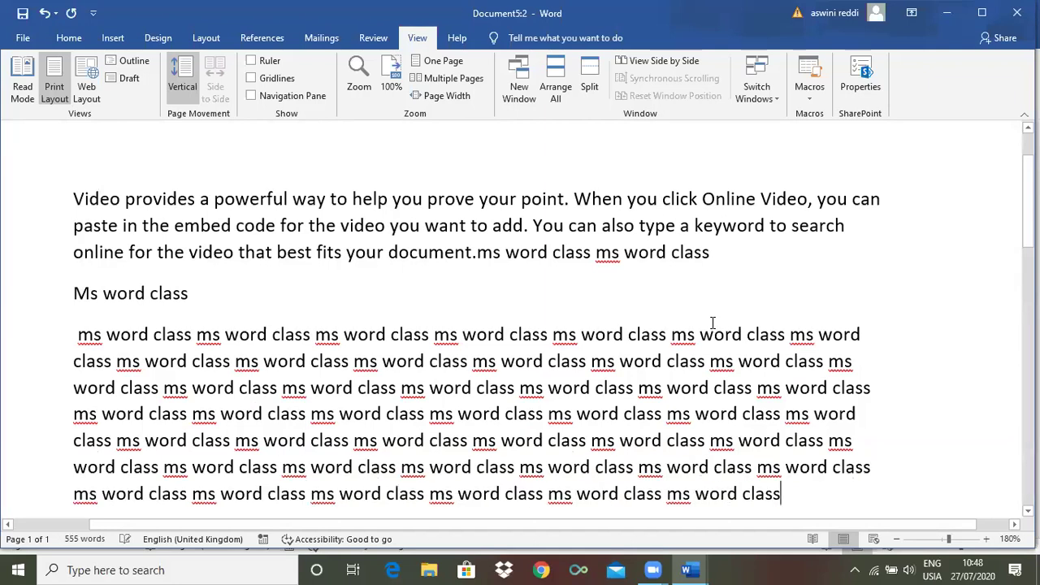
pyautogui.hotkey('ctrl', 'v')
pyautogui.hotkey('ctrl', 'v')
pyautogui.hotkey('ctrl', 'v')
pyautogui.hotkey('ctrl', 'v')
pyautogui.hotkey('ctrl', 'v')
pyautogui.hotkey('ctrl', 'v')
pyautogui.hotkey('ctrl', 'v')
pyautogui.hotkey('ctrl', 'v')
pyautogui.hotkey('ctrl', 'v')
pyautogui.hotkey('ctrl', 'v')
pyautogui.hotkey('ctrl', 'v')
pyautogui.hotkey('ctrl', 'v')
pyautogui.hotkey('ctrl', 'v')
pyautogui.hotkey('ctrl', 'v')
pyautogui.hotkey('ctrl', 'v')
pyautogui.hotkey('ctrl', 'v')
pyautogui.hotkey('ctrl', 'v')
pyautogui.hotkey('ctrl', 'v')
pyautogui.hotkey('ctrl', 'v')
pyautogui.hotkey('ctrl', 'v')
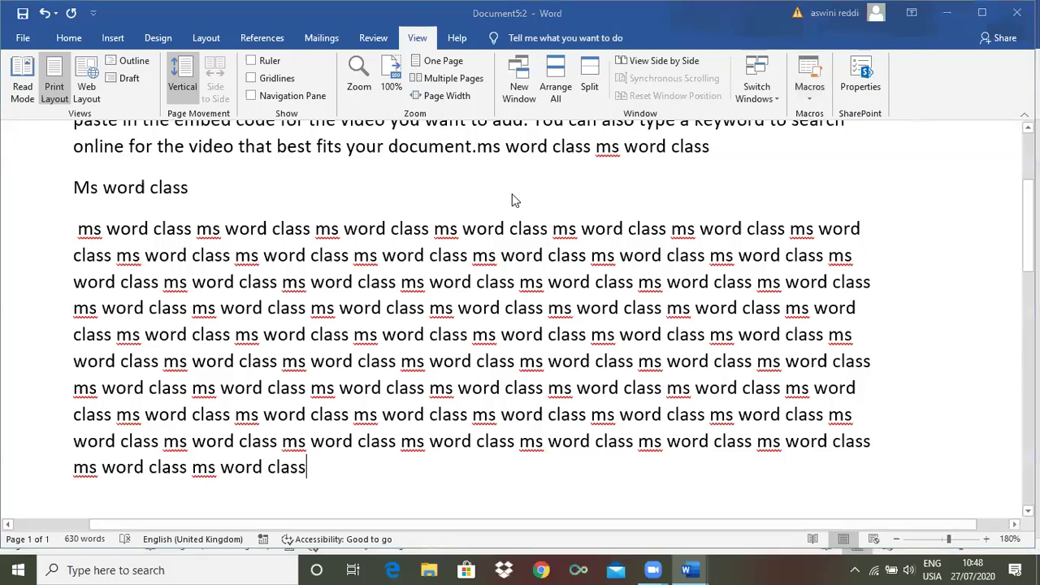
pyautogui.hotkey('alt', 'F8')
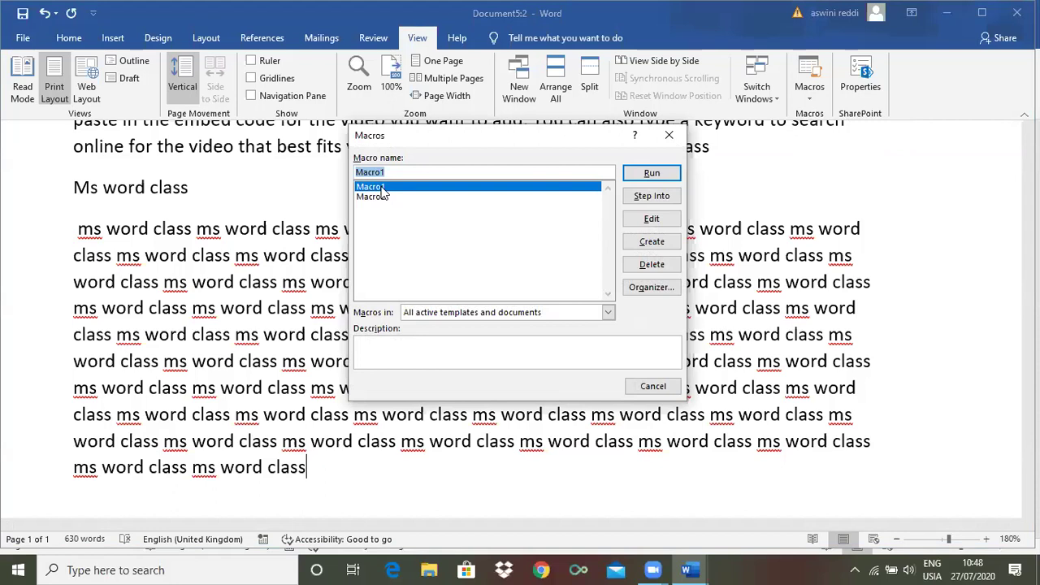
# Run Macro2 to append another 'ms word class', then view the document's properties (633 words)
pyautogui.click(375, 198)
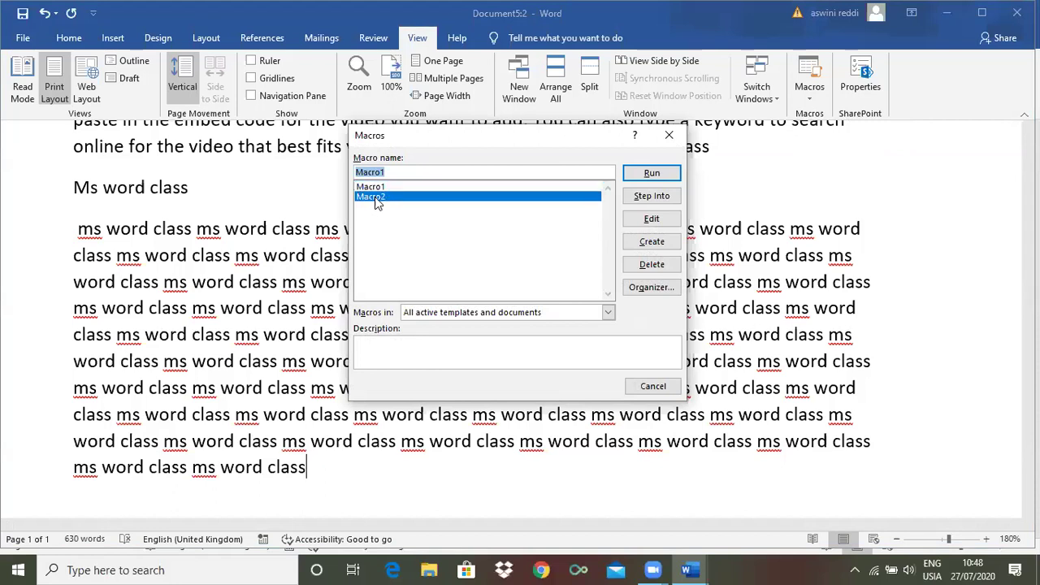
pyautogui.click(653, 174)
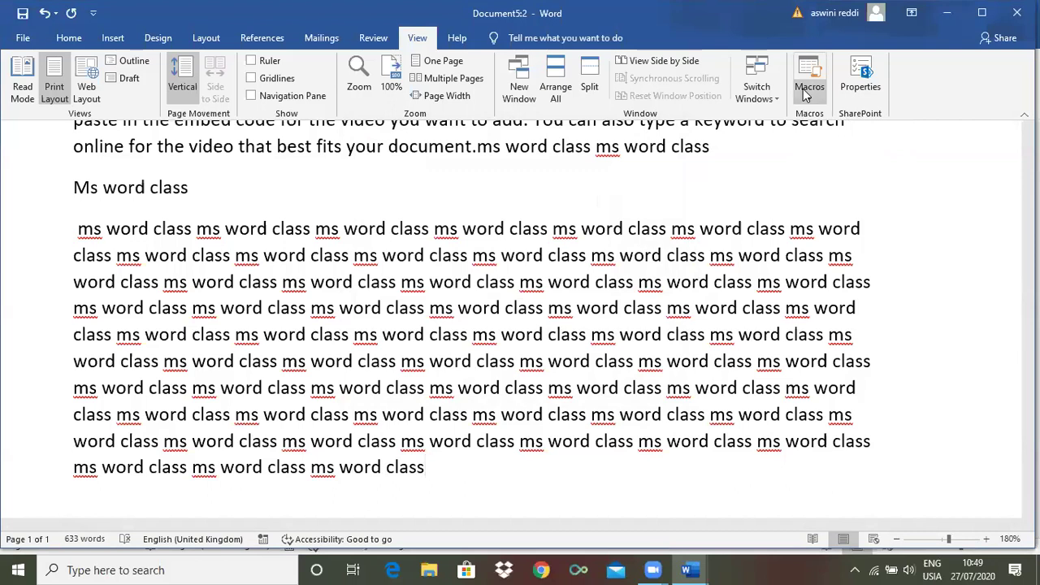
pyautogui.click(860, 82)
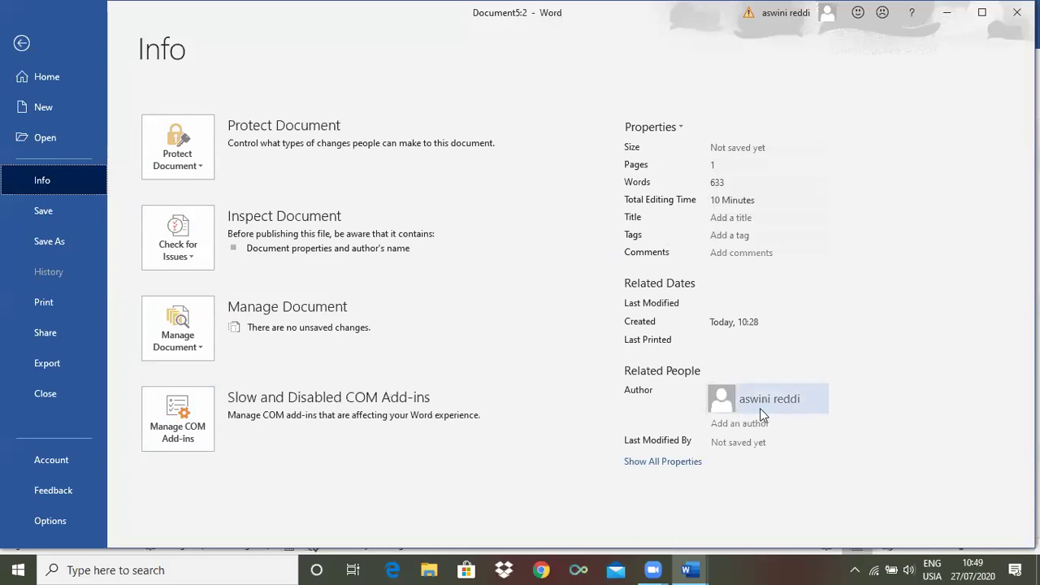
# Return from the Info page to the Document5:2 text
pyautogui.moveTo(763, 407)
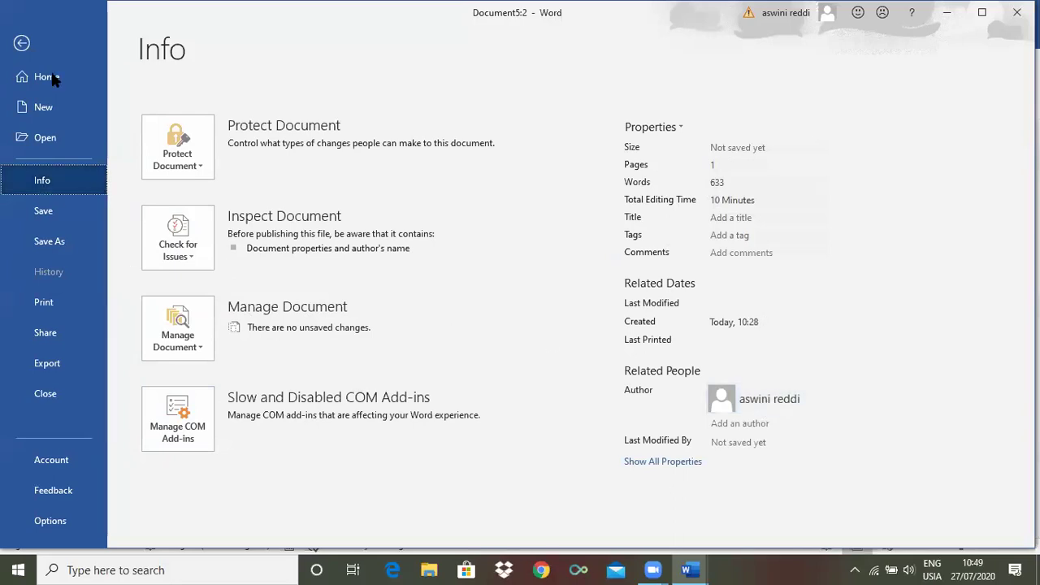
pyautogui.click(22, 45)
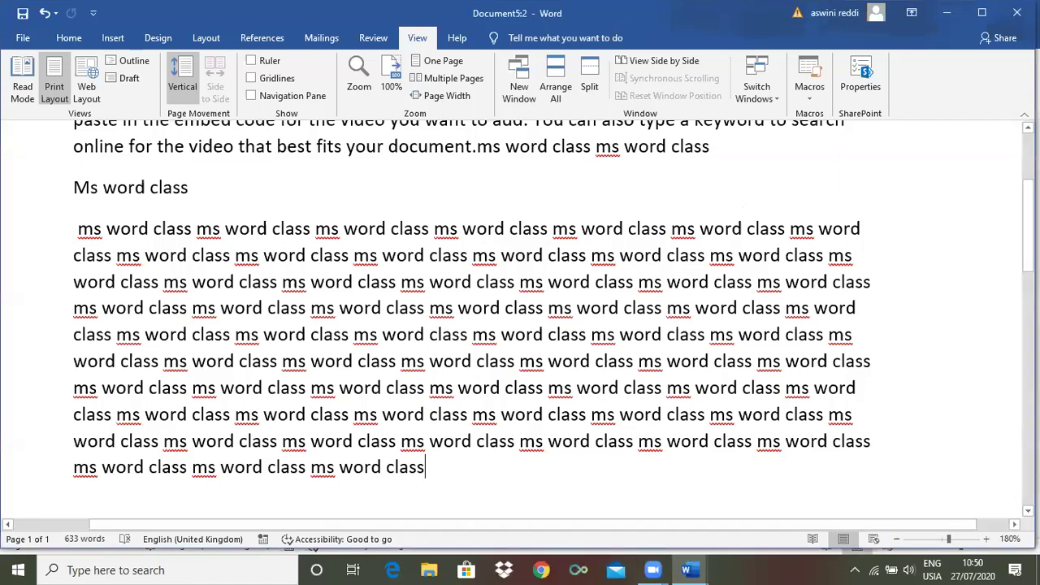
pyautogui.scroll(3, 805, 179)
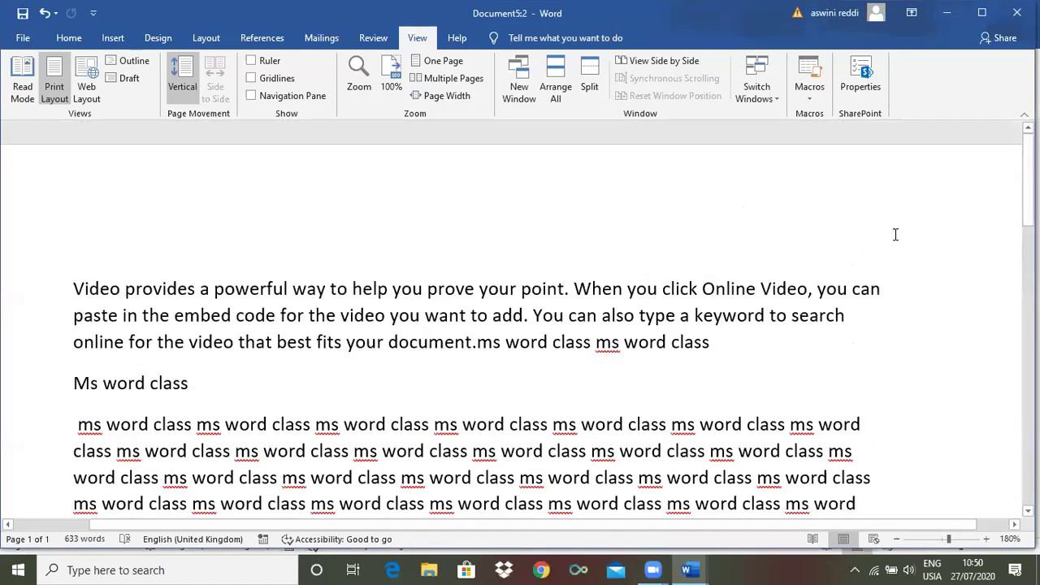